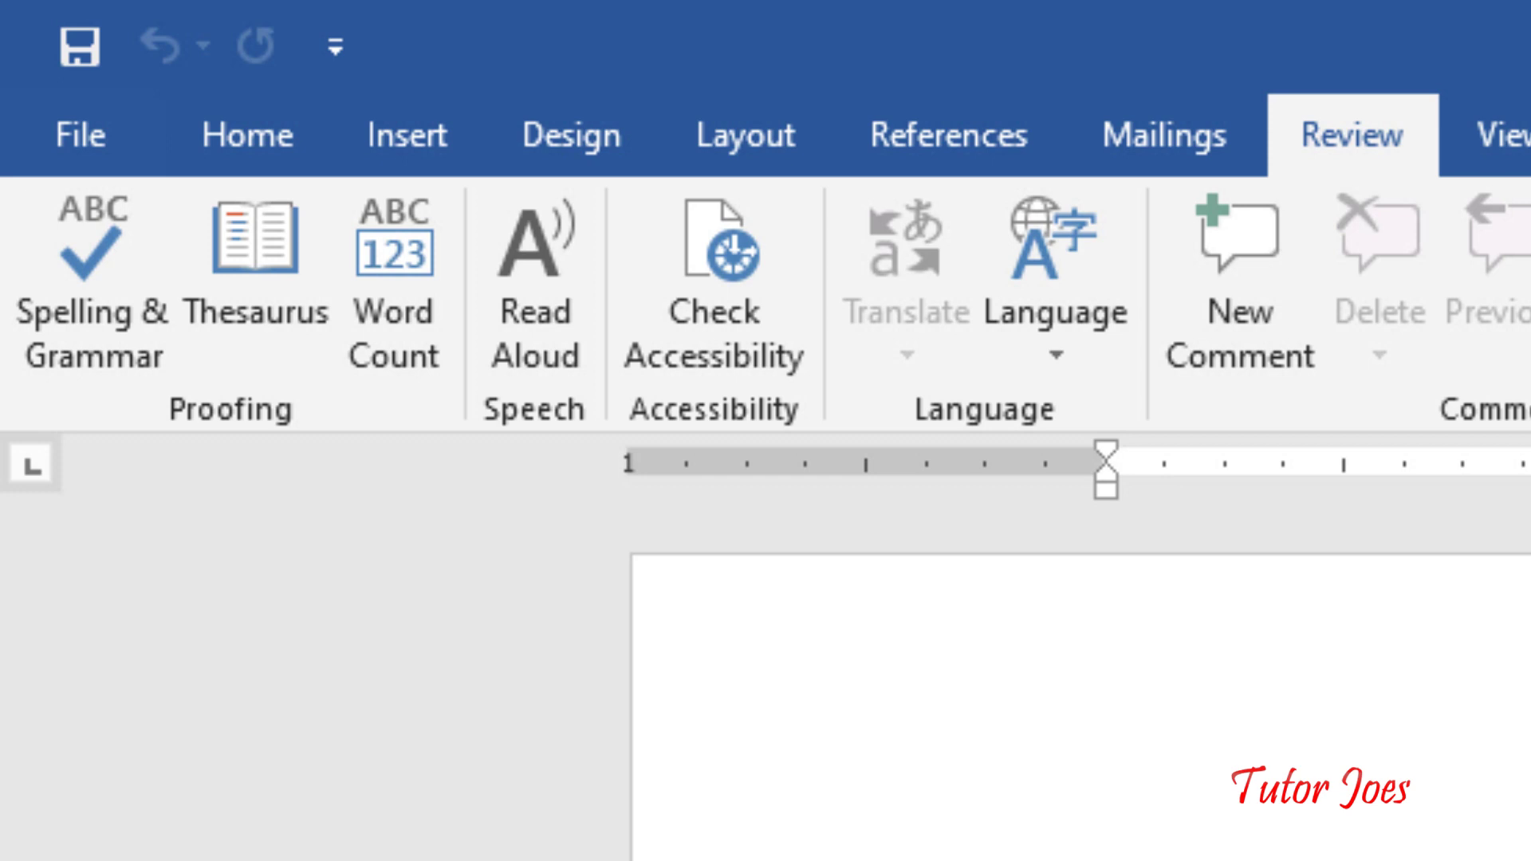
Step: Browse the Mailings, Home, Insert, Design and Layout ribbon tabs
click(1188, 145)
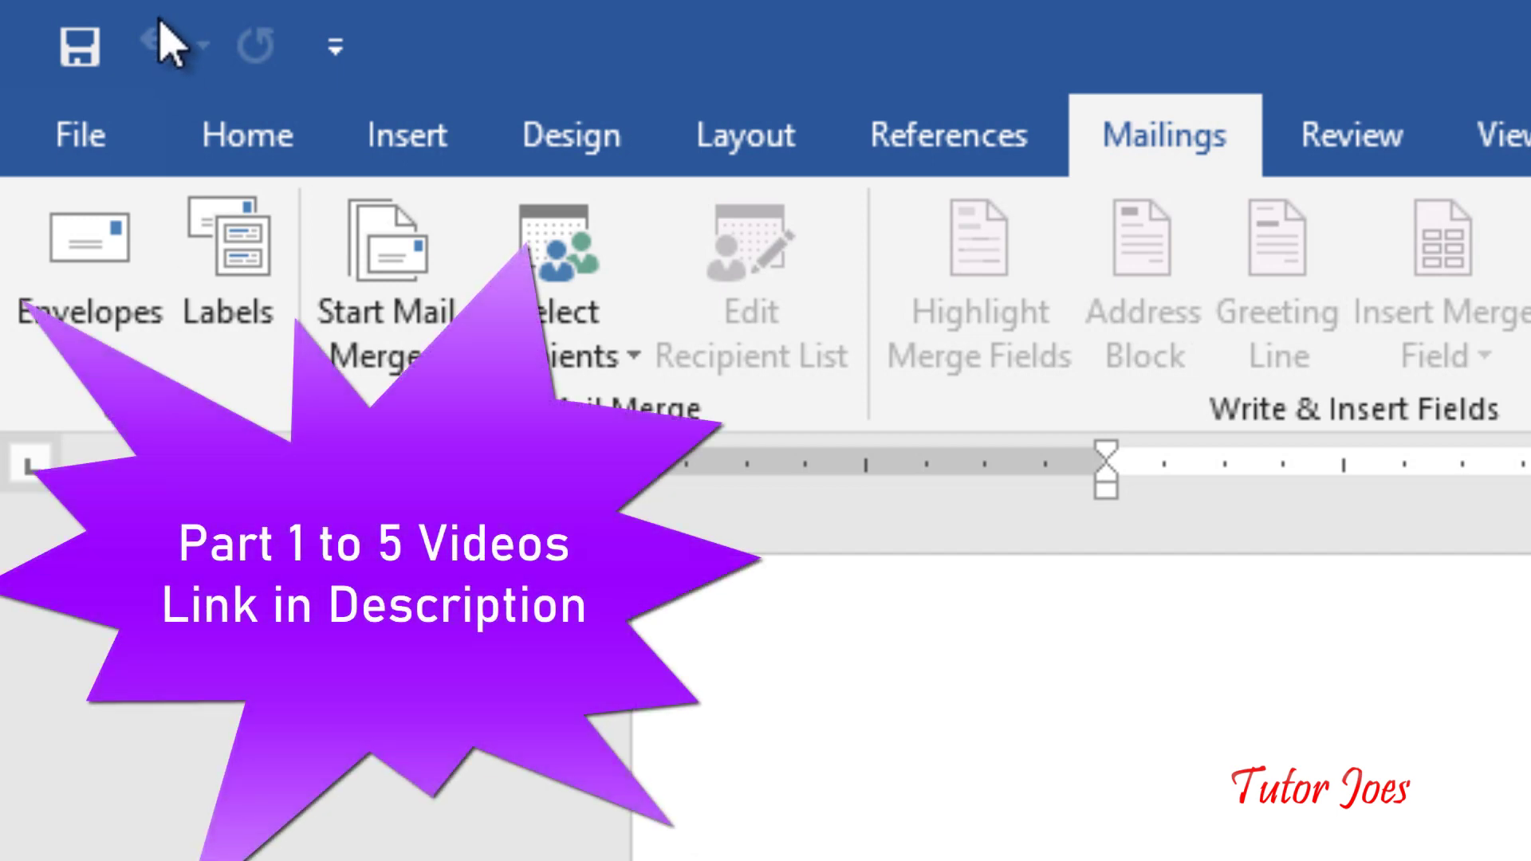
click(235, 156)
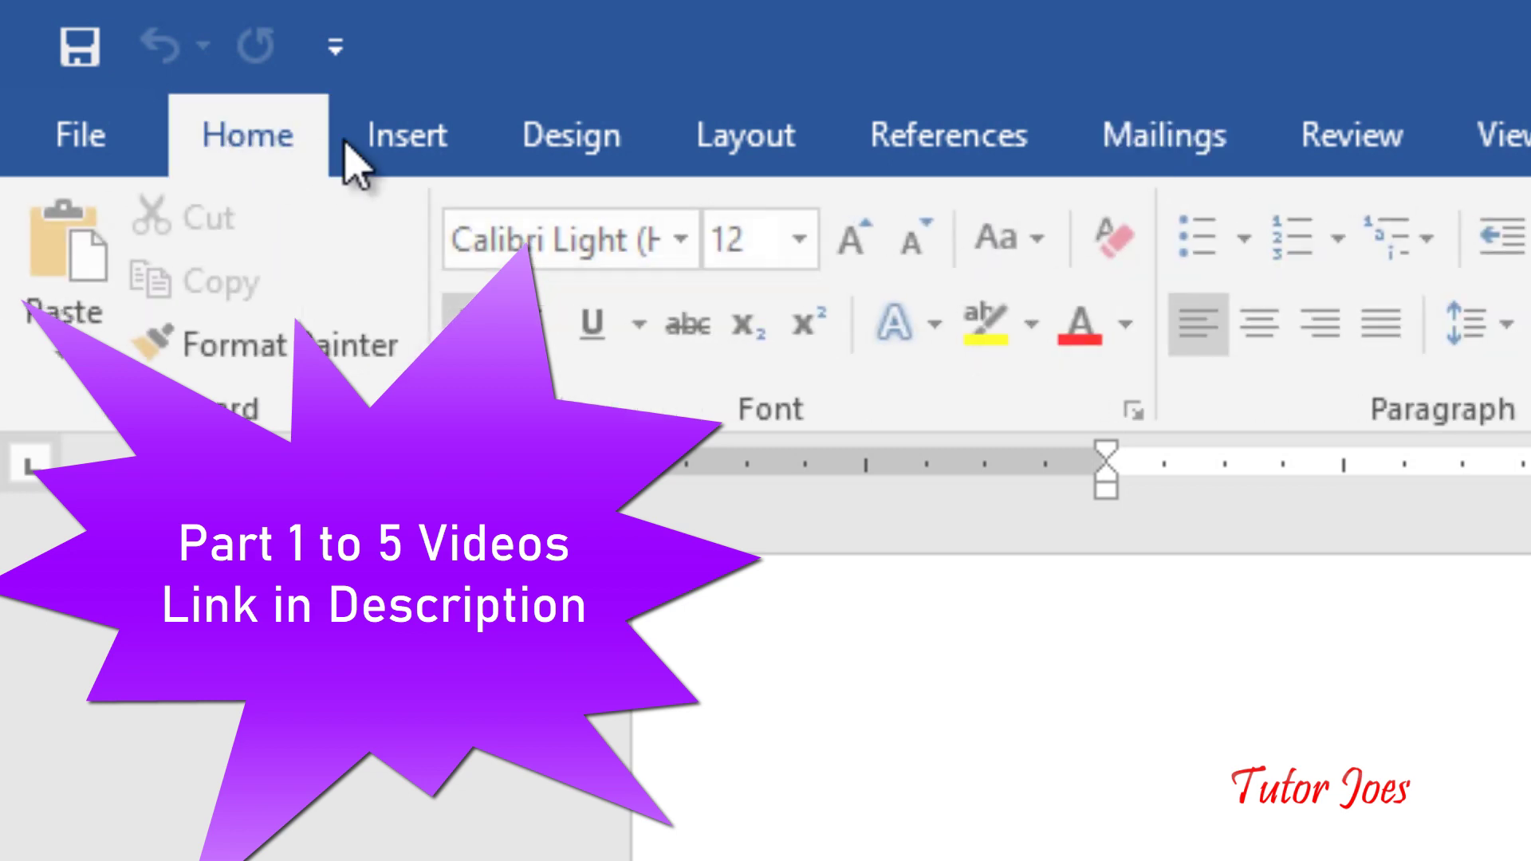
click(406, 153)
click(570, 156)
click(746, 160)
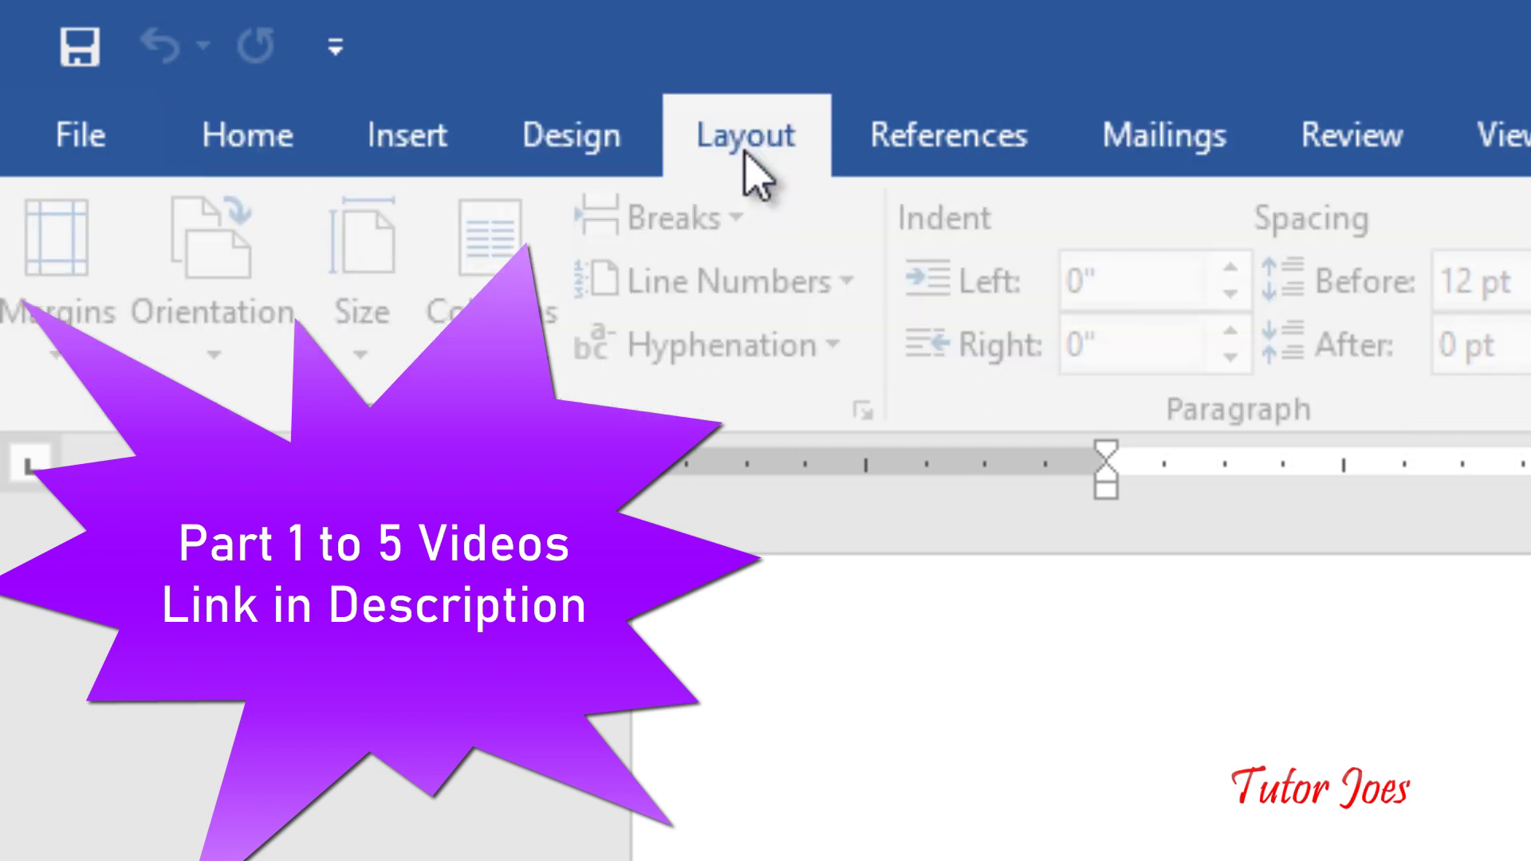
Step: Preview the Table of Contents gallery on the References tab, then close it
click(947, 151)
click(174, 357)
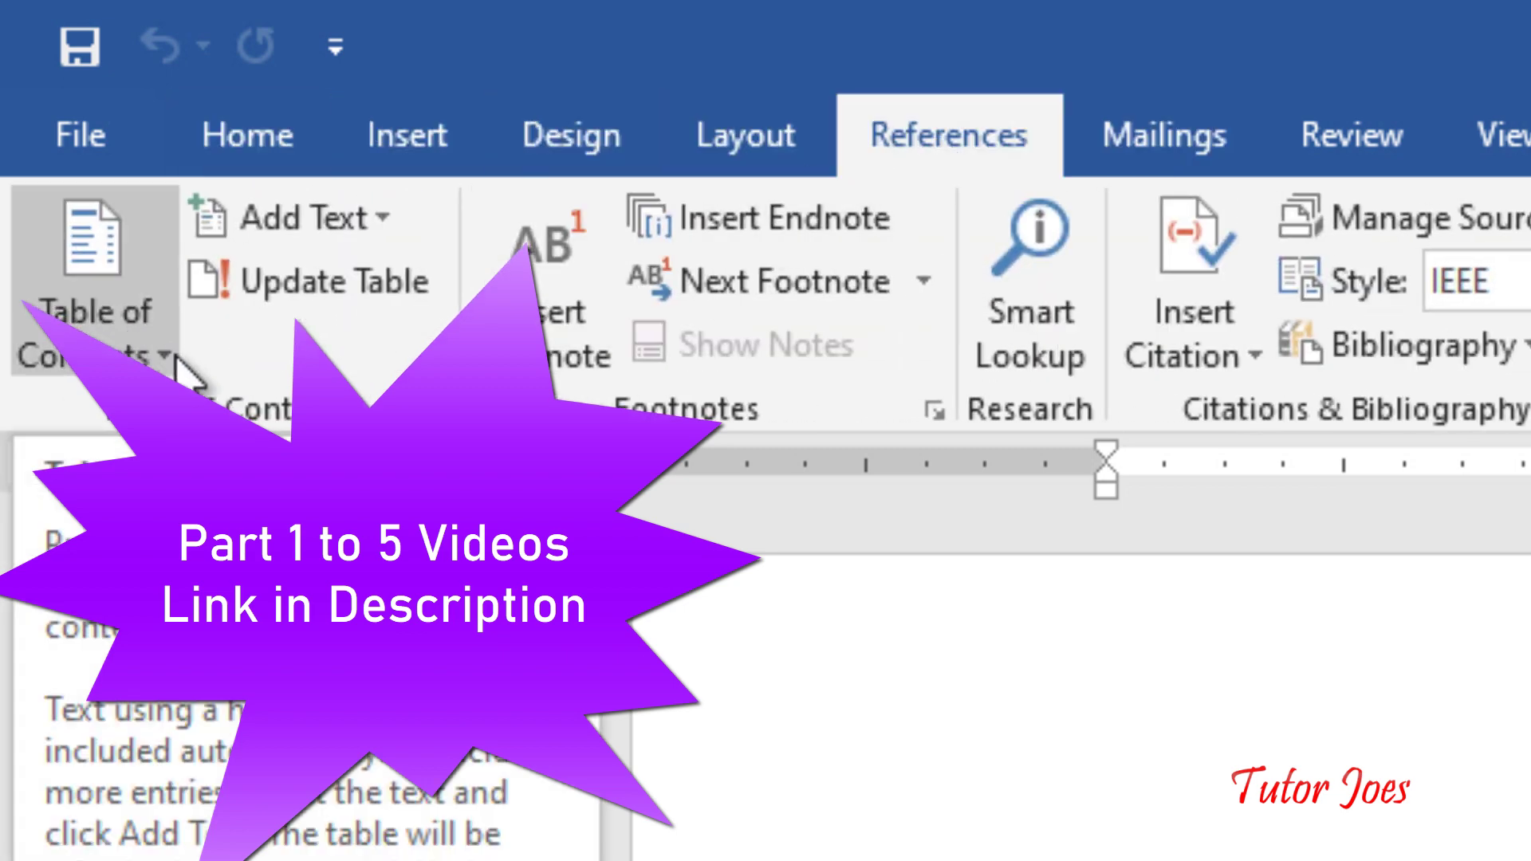
key(Escape)
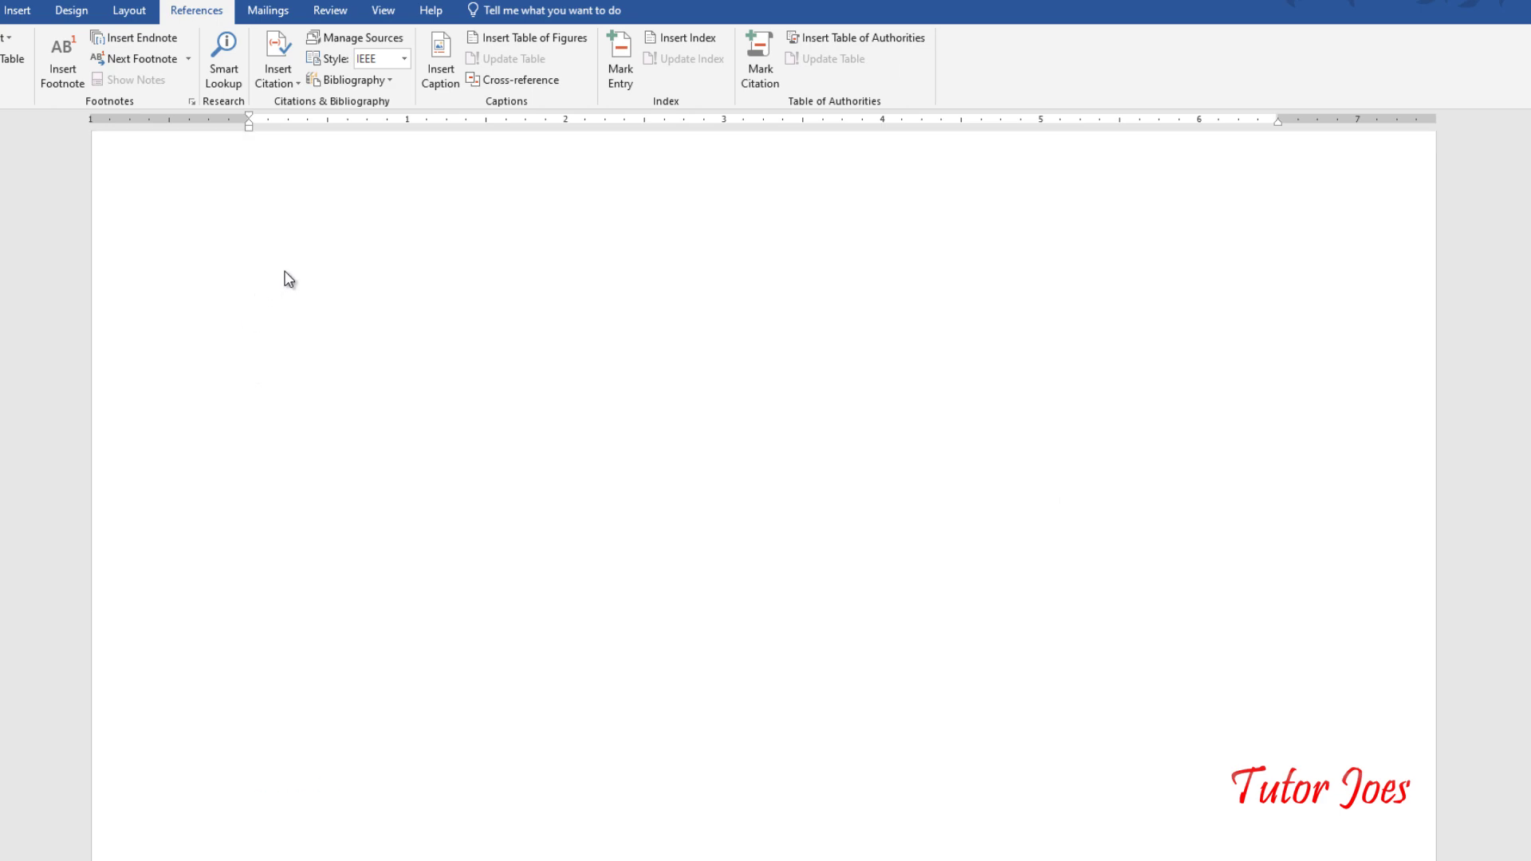
Step: Select the Abstract title and confirm it keeps the blue Heading 1 style
scroll(289, 276, down, 10)
scroll(302, 288, up, 8)
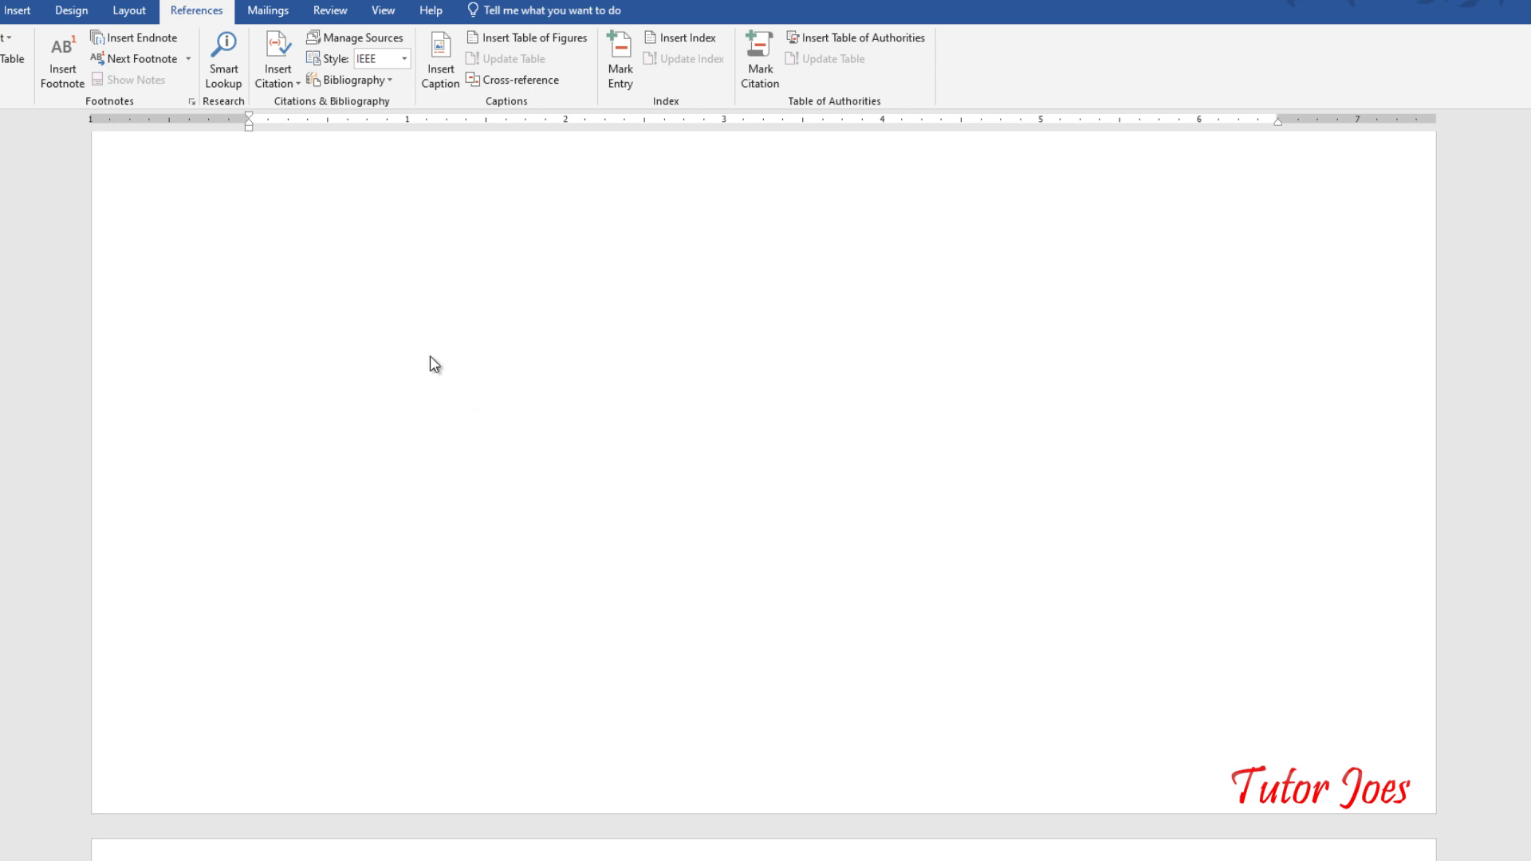
scroll(407, 351, down, 8)
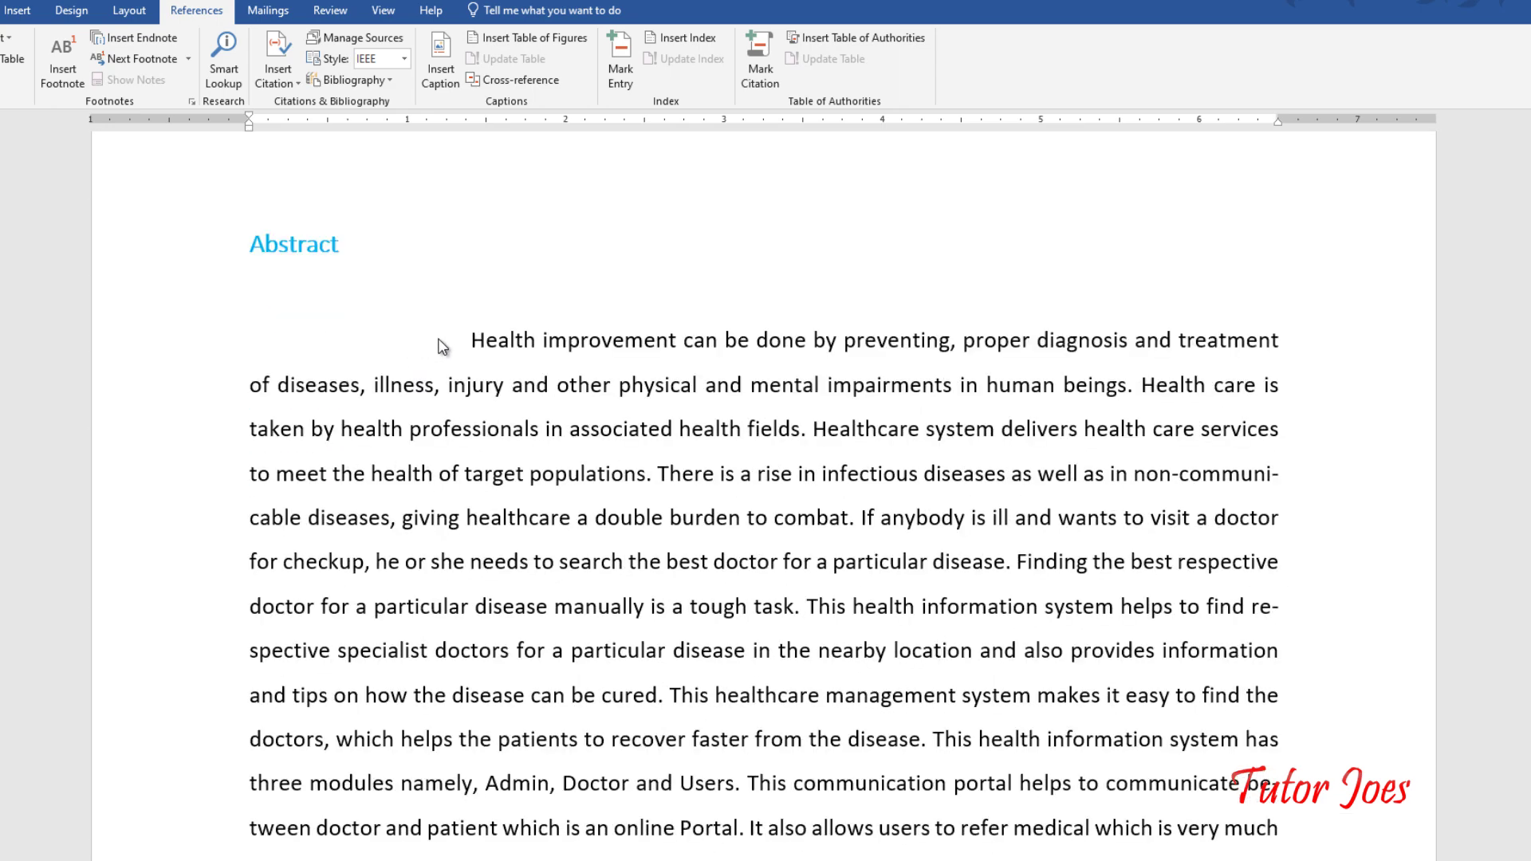
scroll(382, 351, down, 2)
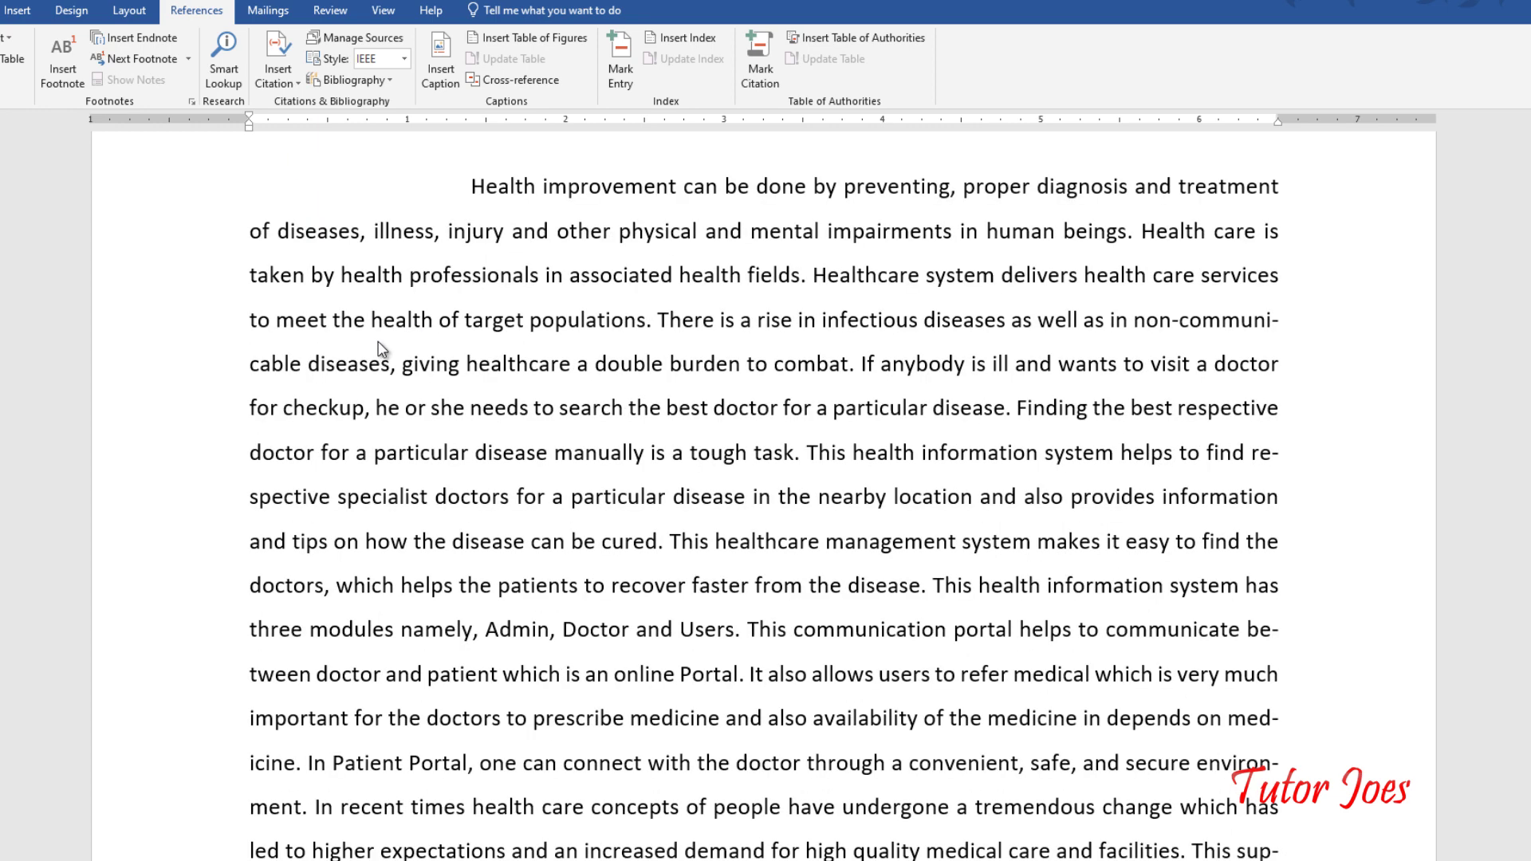
scroll(397, 323, up, 2)
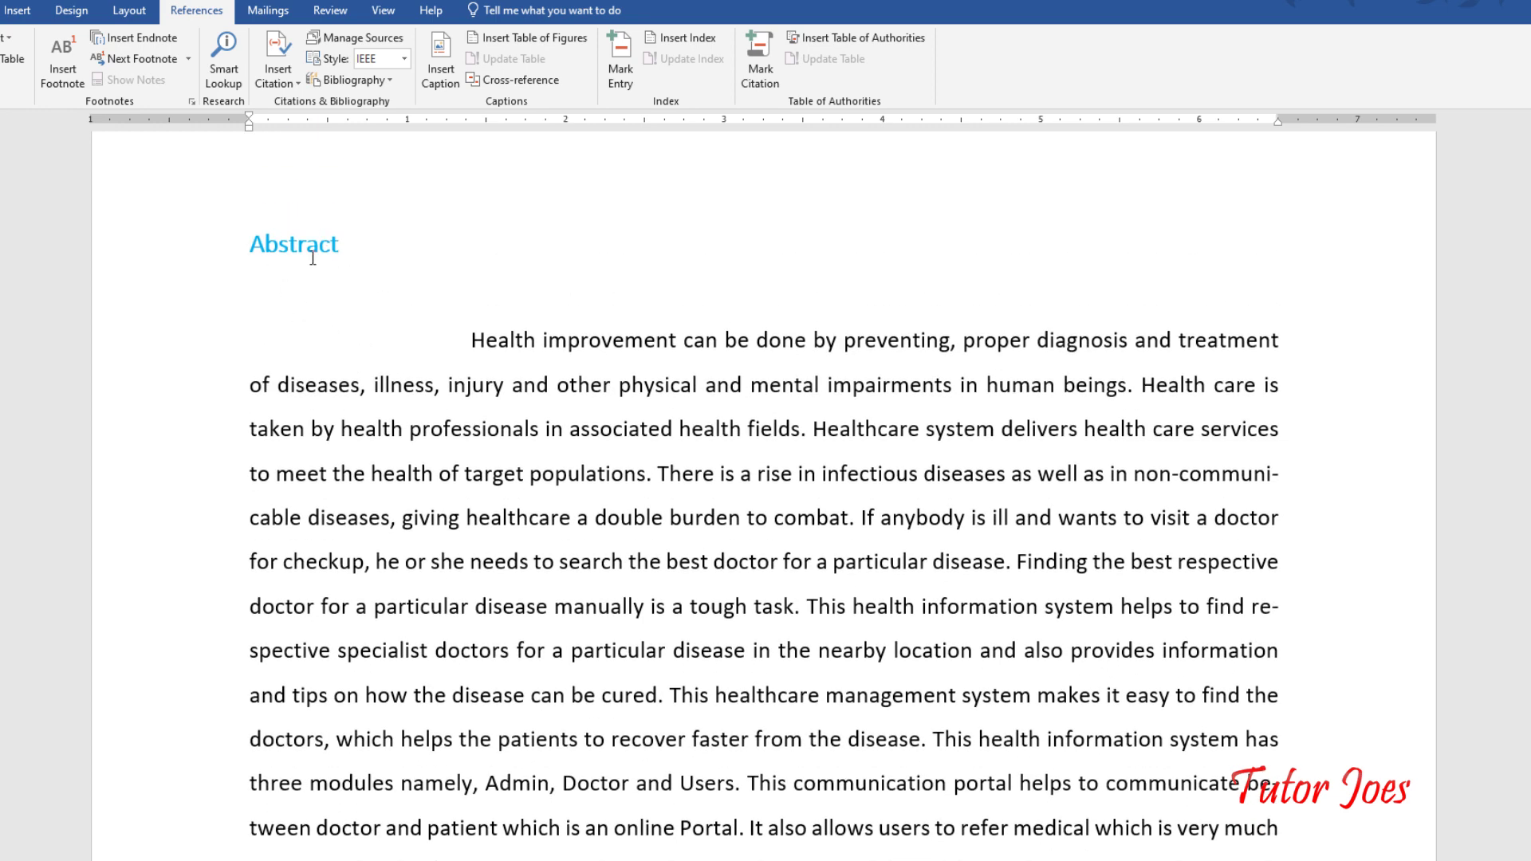
double_click(290, 244)
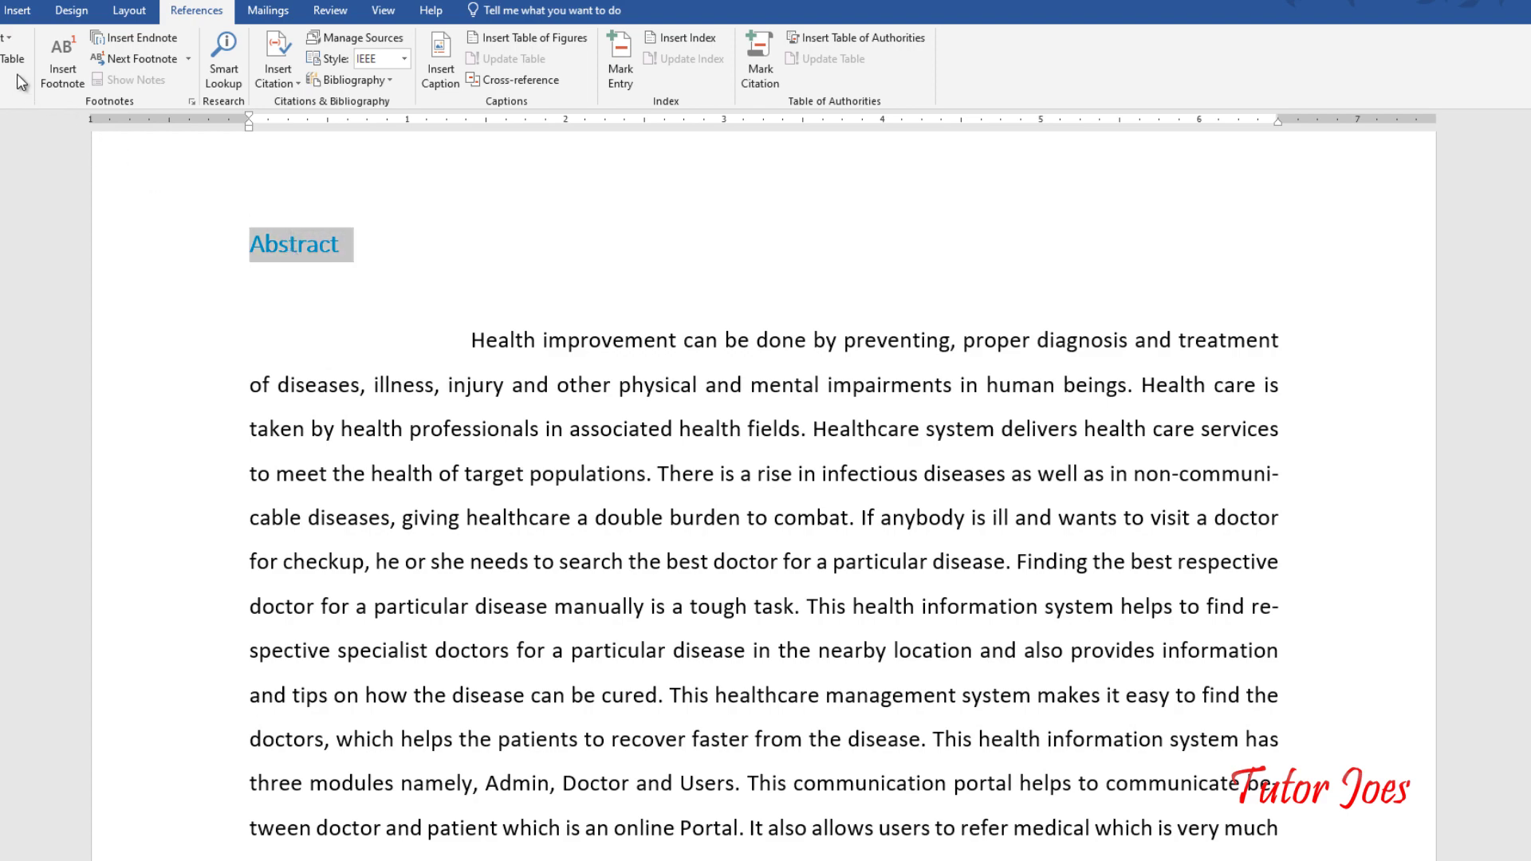
scroll(16, 74, up, 4)
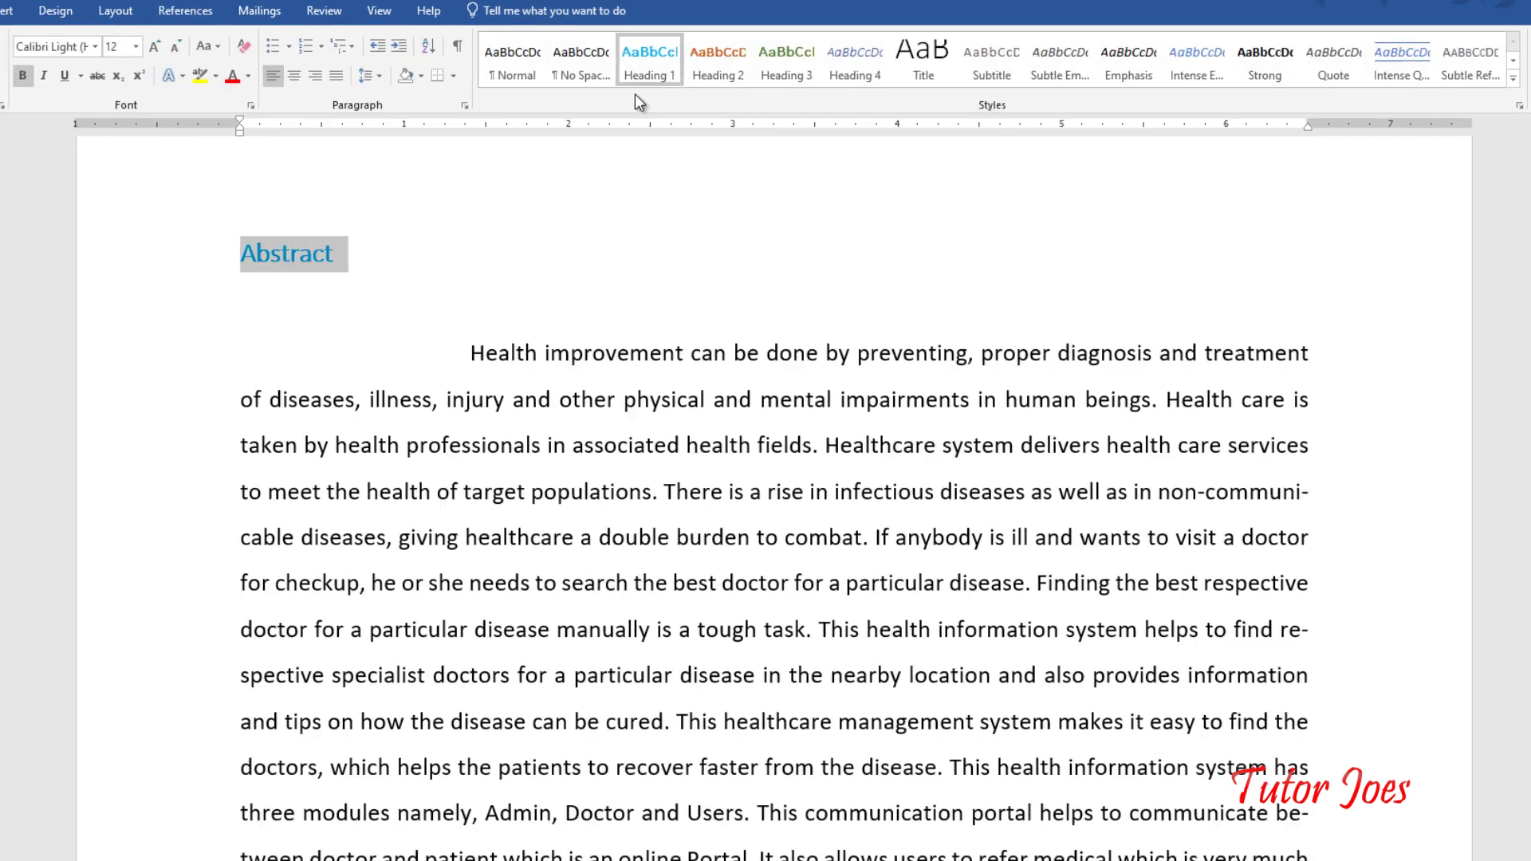
scroll(506, 730, down, 5)
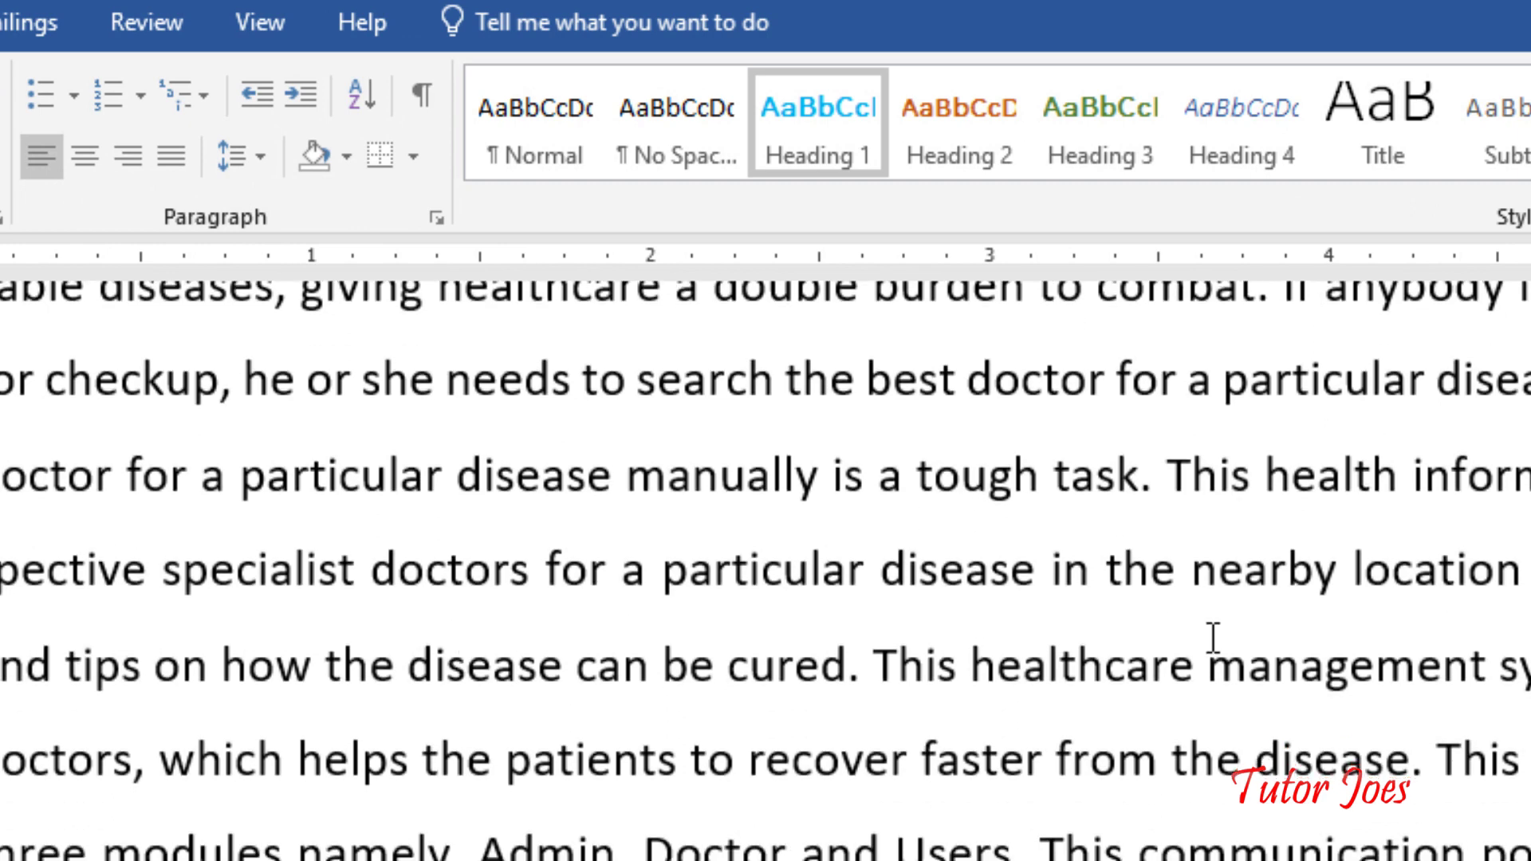
scroll(1083, 390, up, 5)
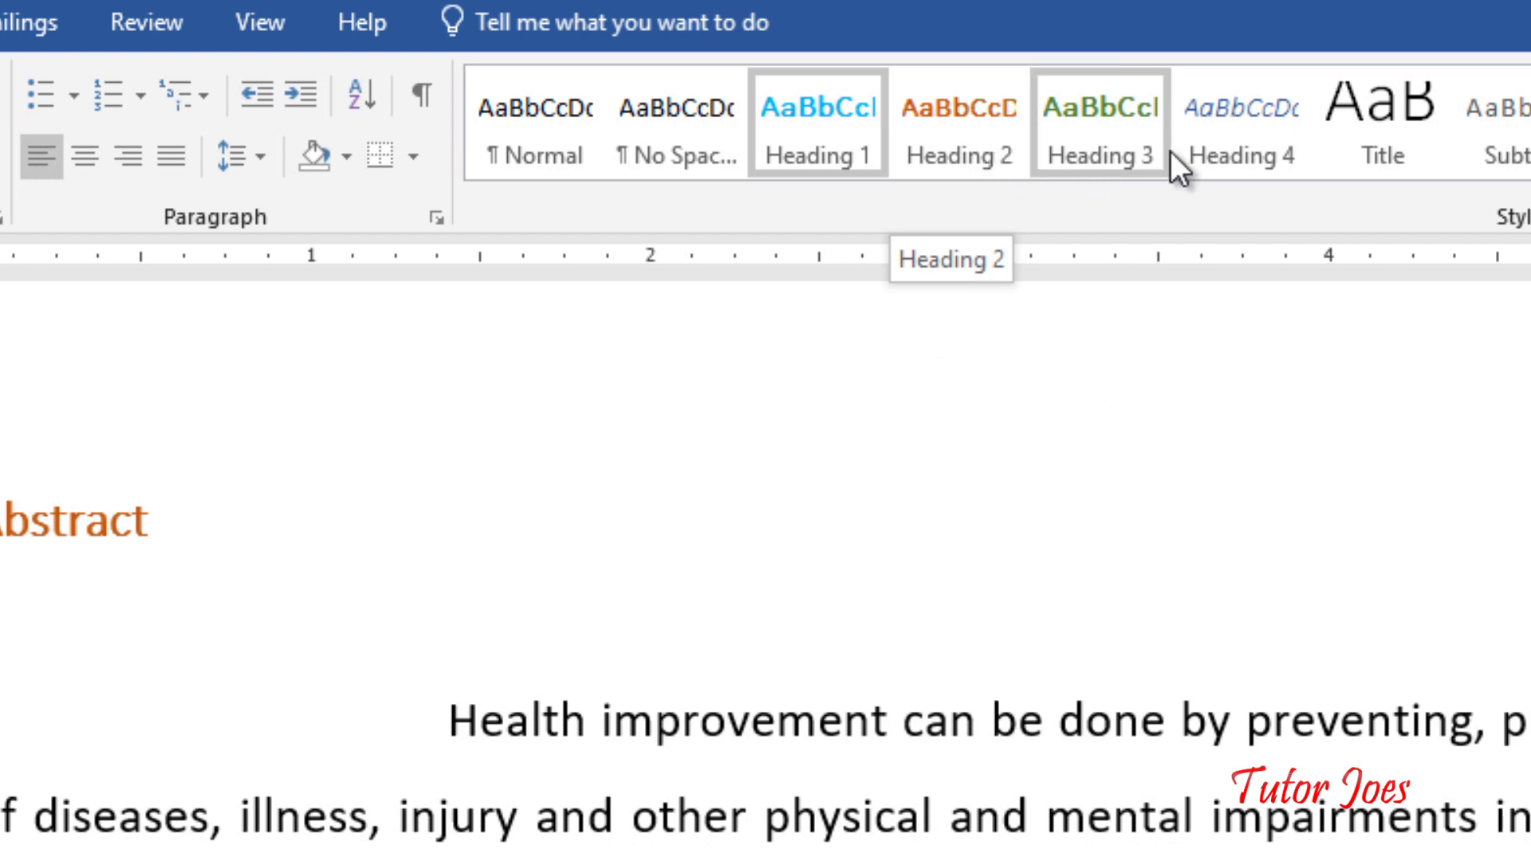
click(1260, 543)
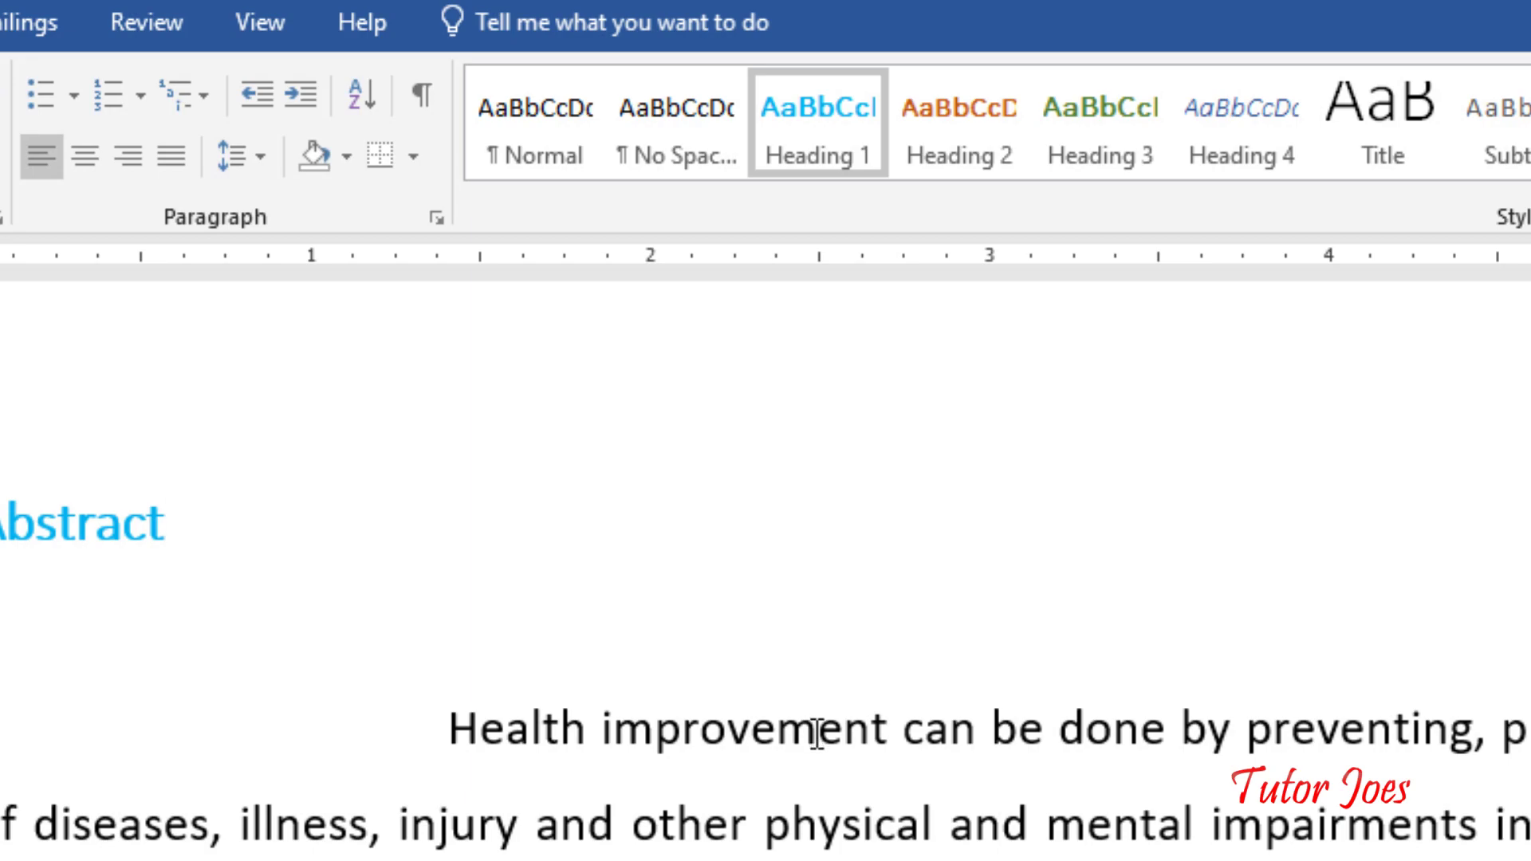
scroll(810, 729, down, 15)
scroll(810, 853, down, 20)
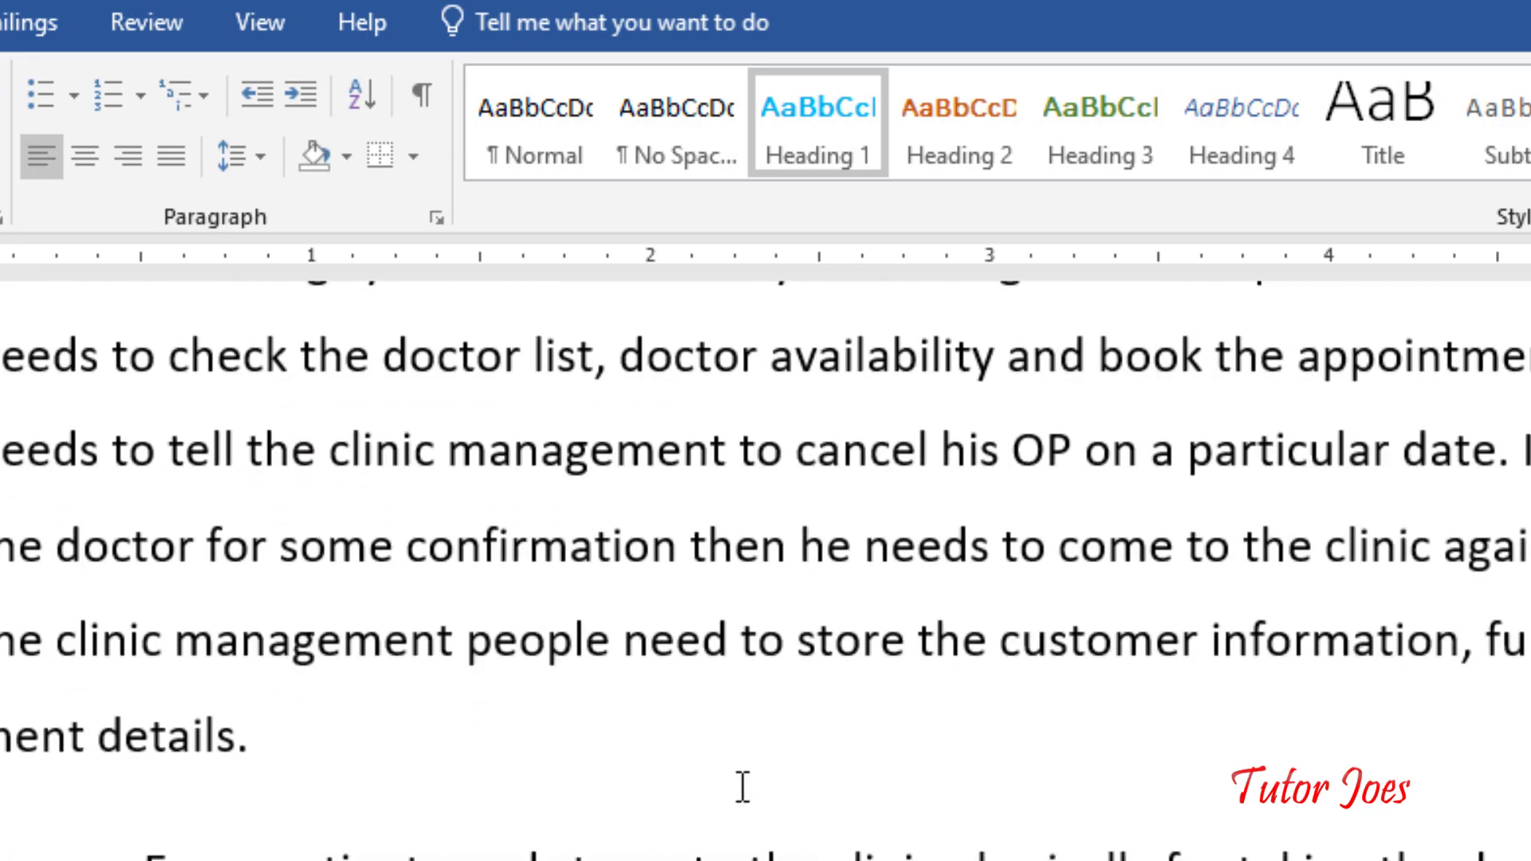
scroll(591, 812, down, 15)
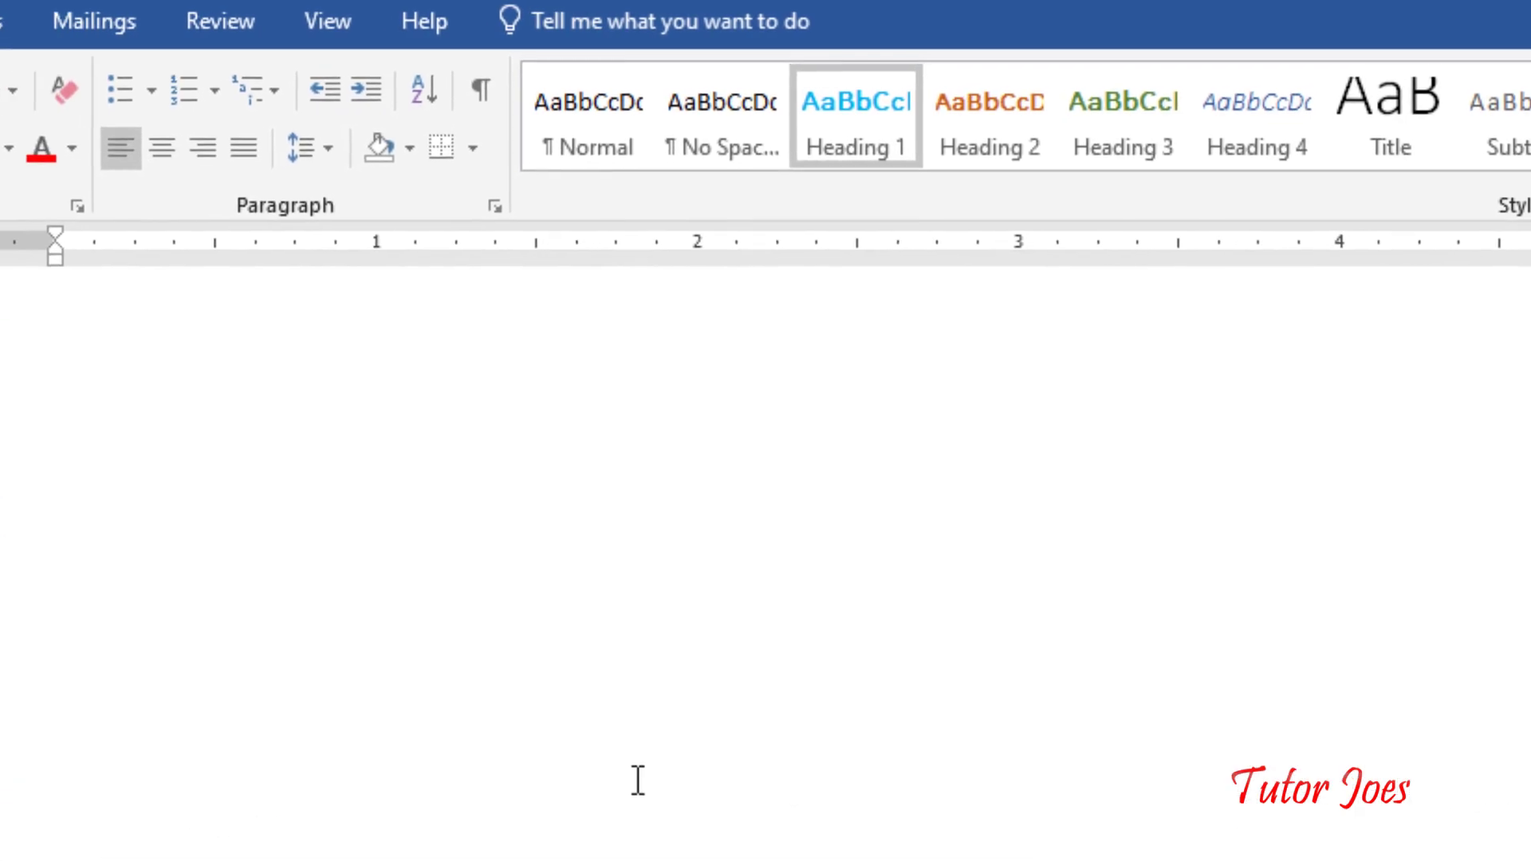
scroll(564, 762, up, 5)
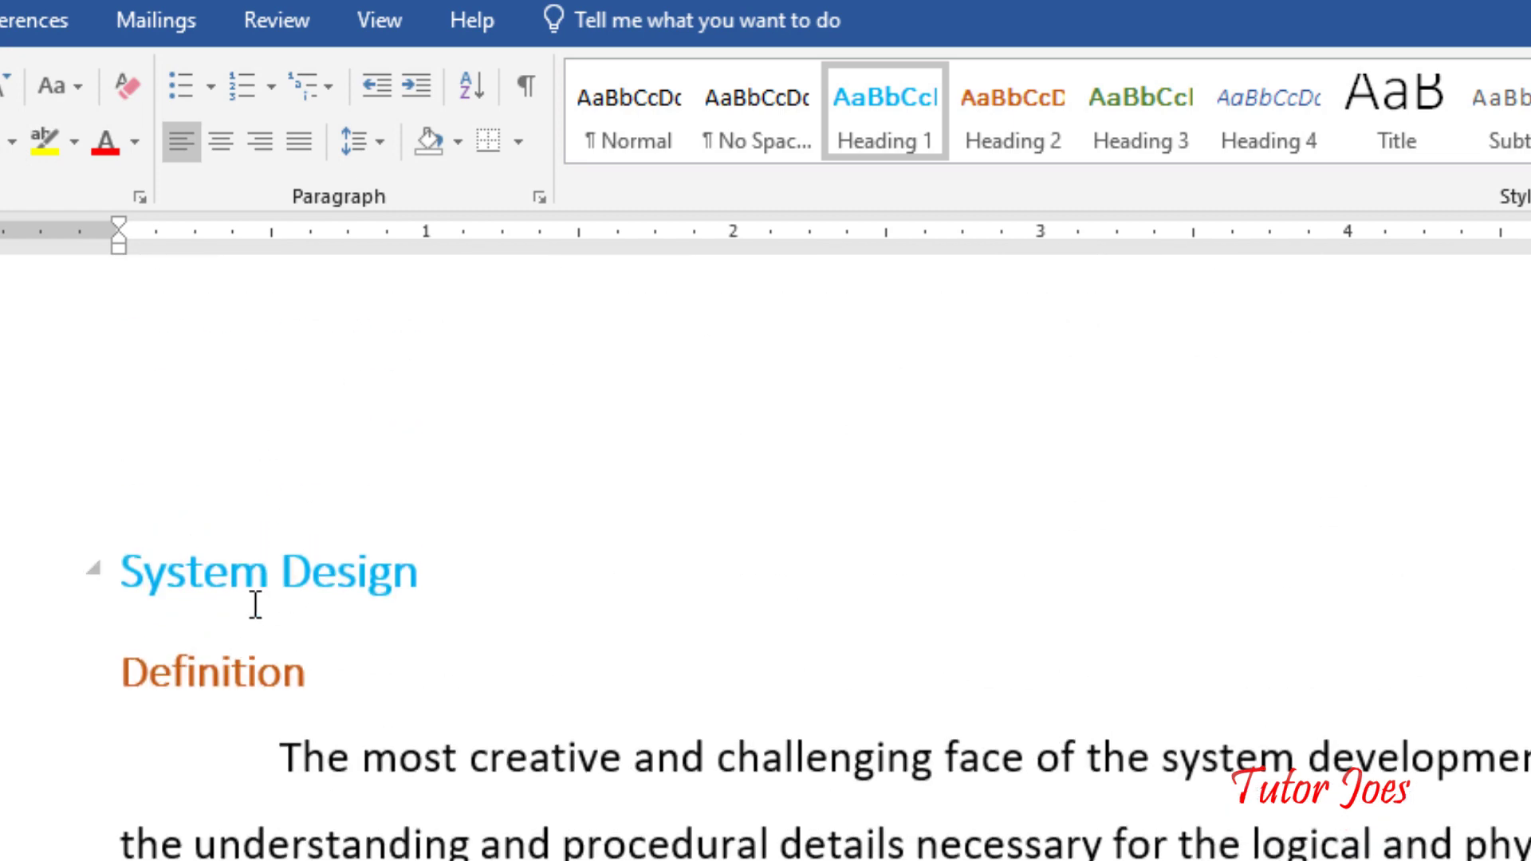
scroll(335, 765, down, 5)
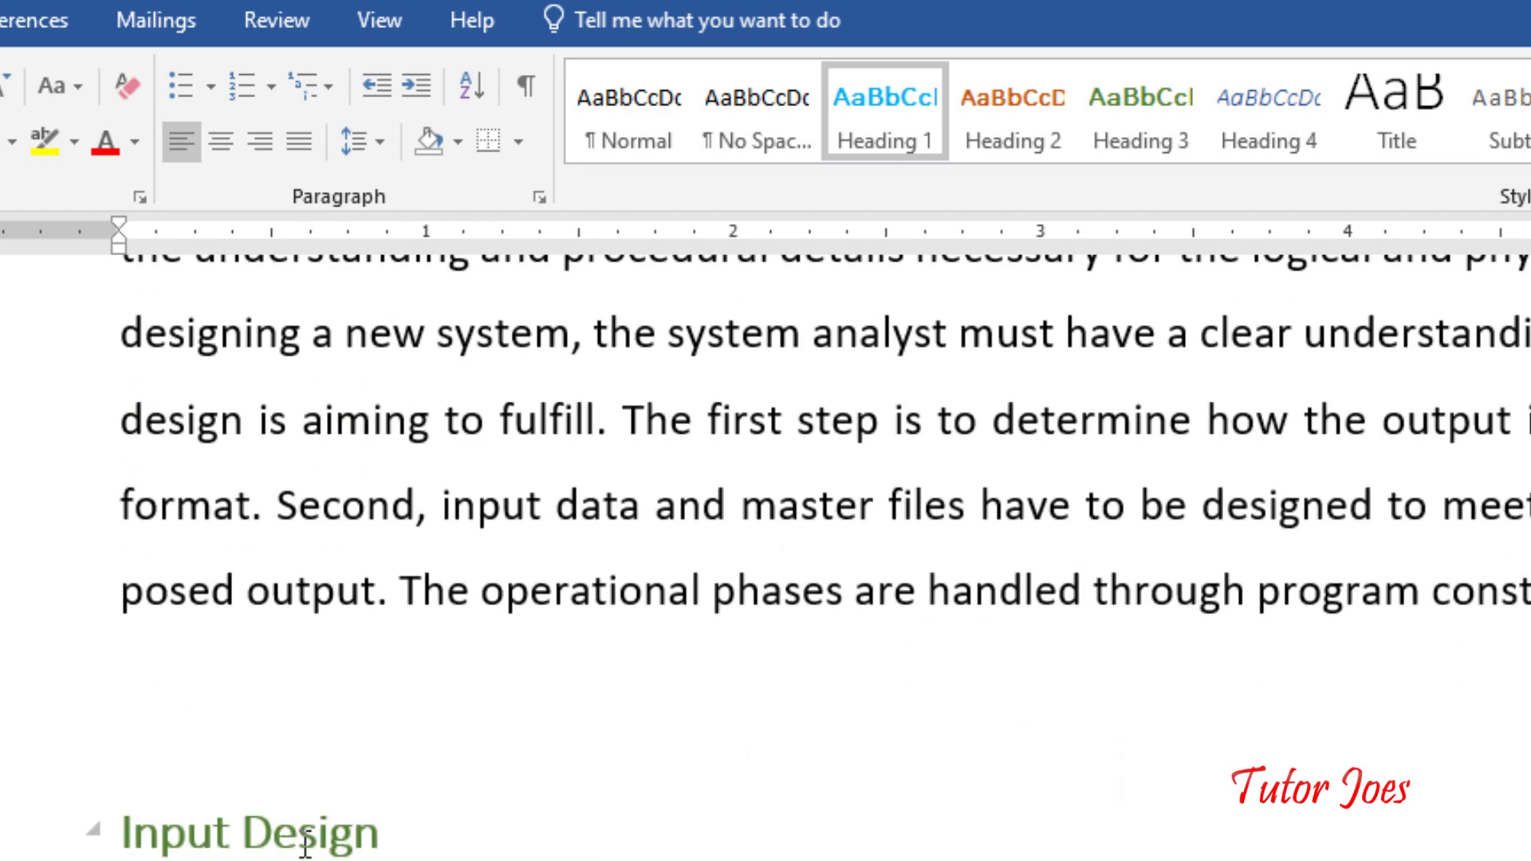
scroll(520, 773, up, 6)
scroll(683, 646, down, 9)
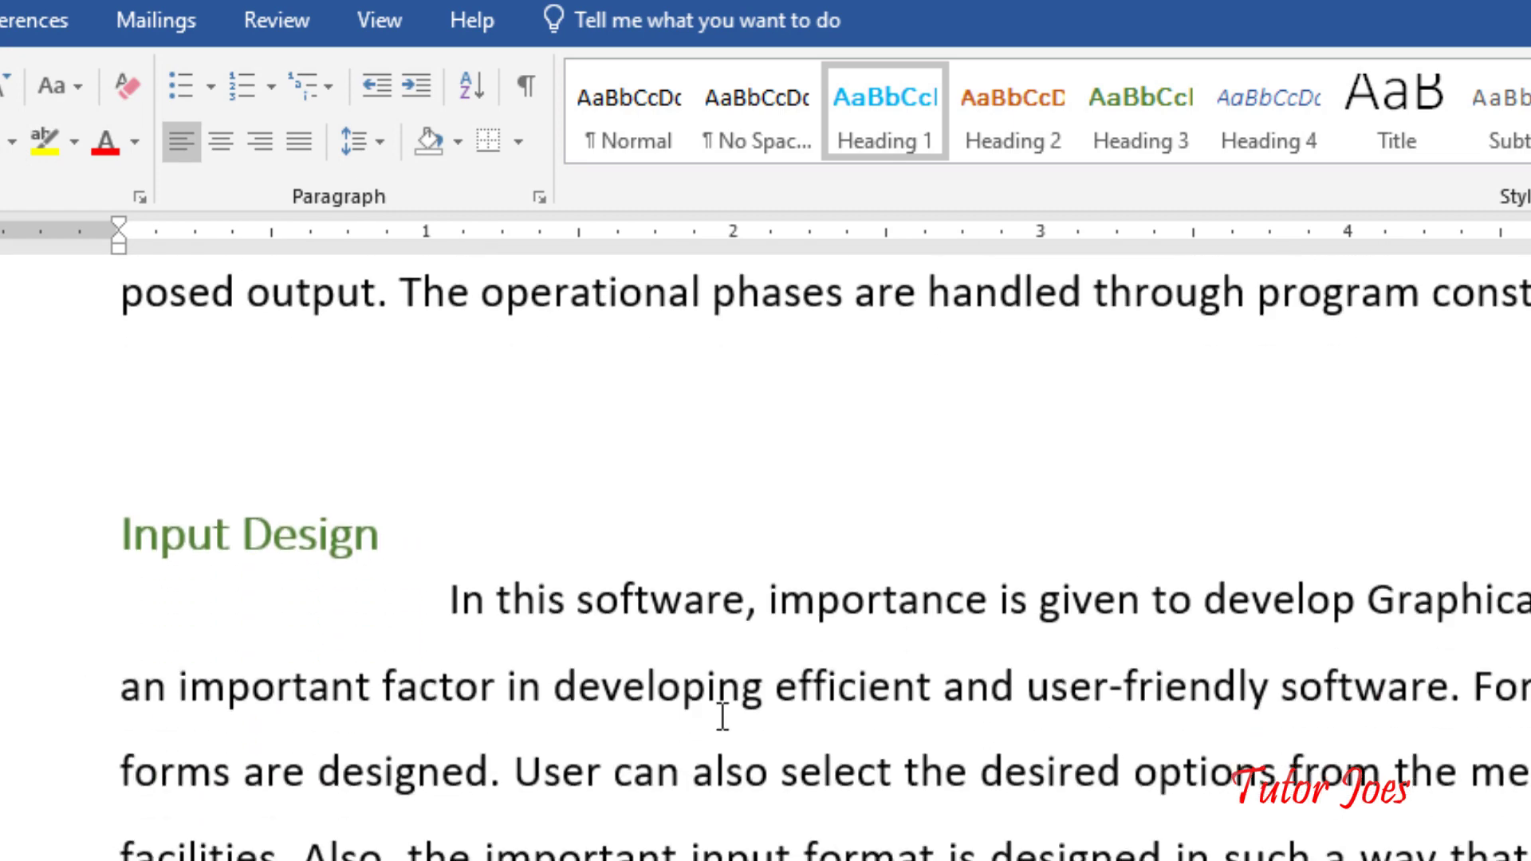
scroll(723, 717, down, 20)
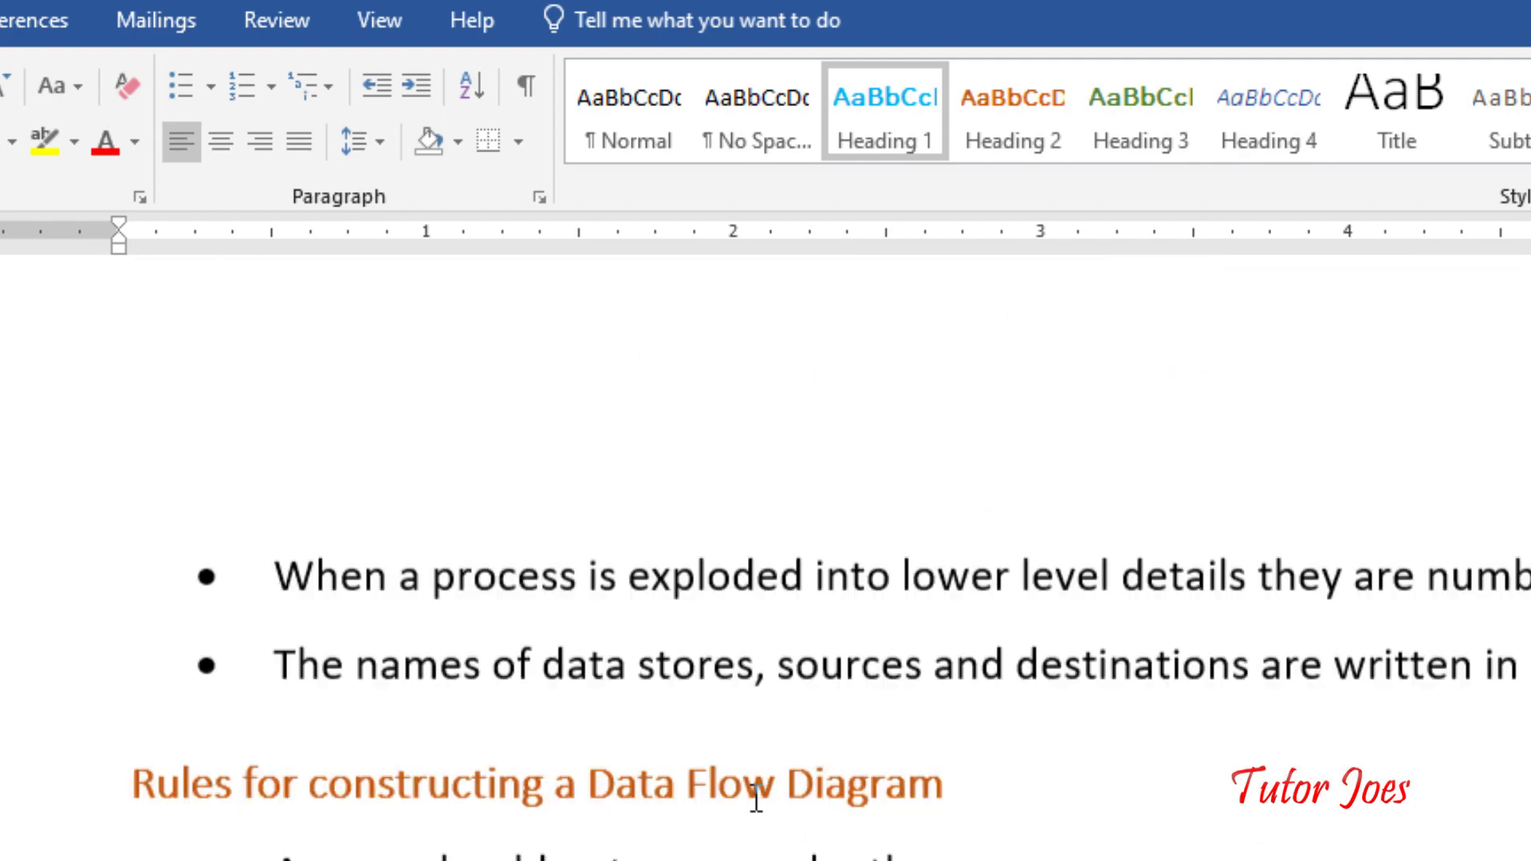
scroll(756, 800, down, 20)
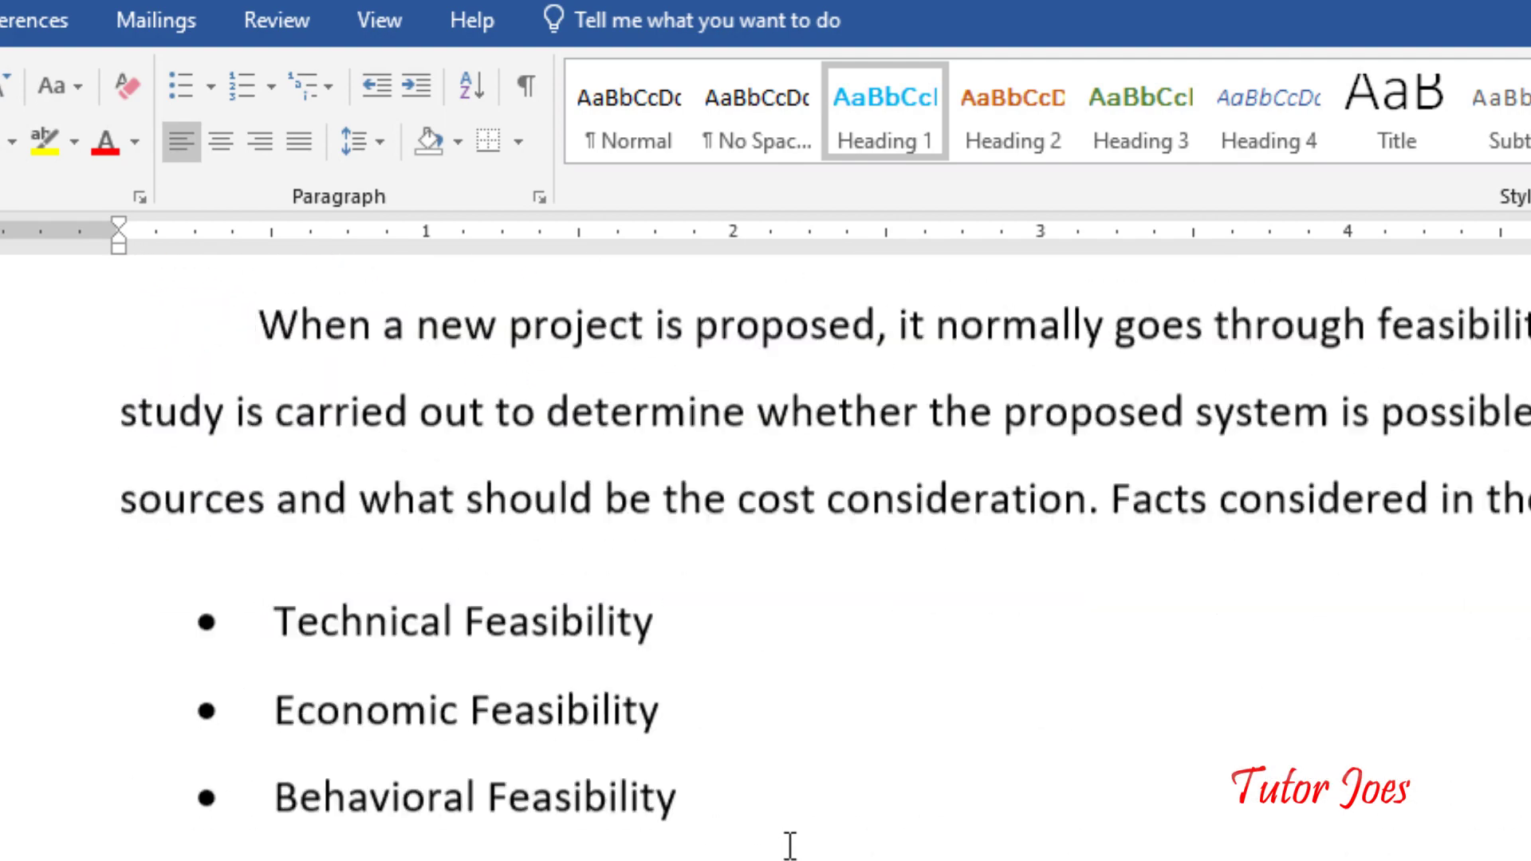
scroll(791, 845, down, 20)
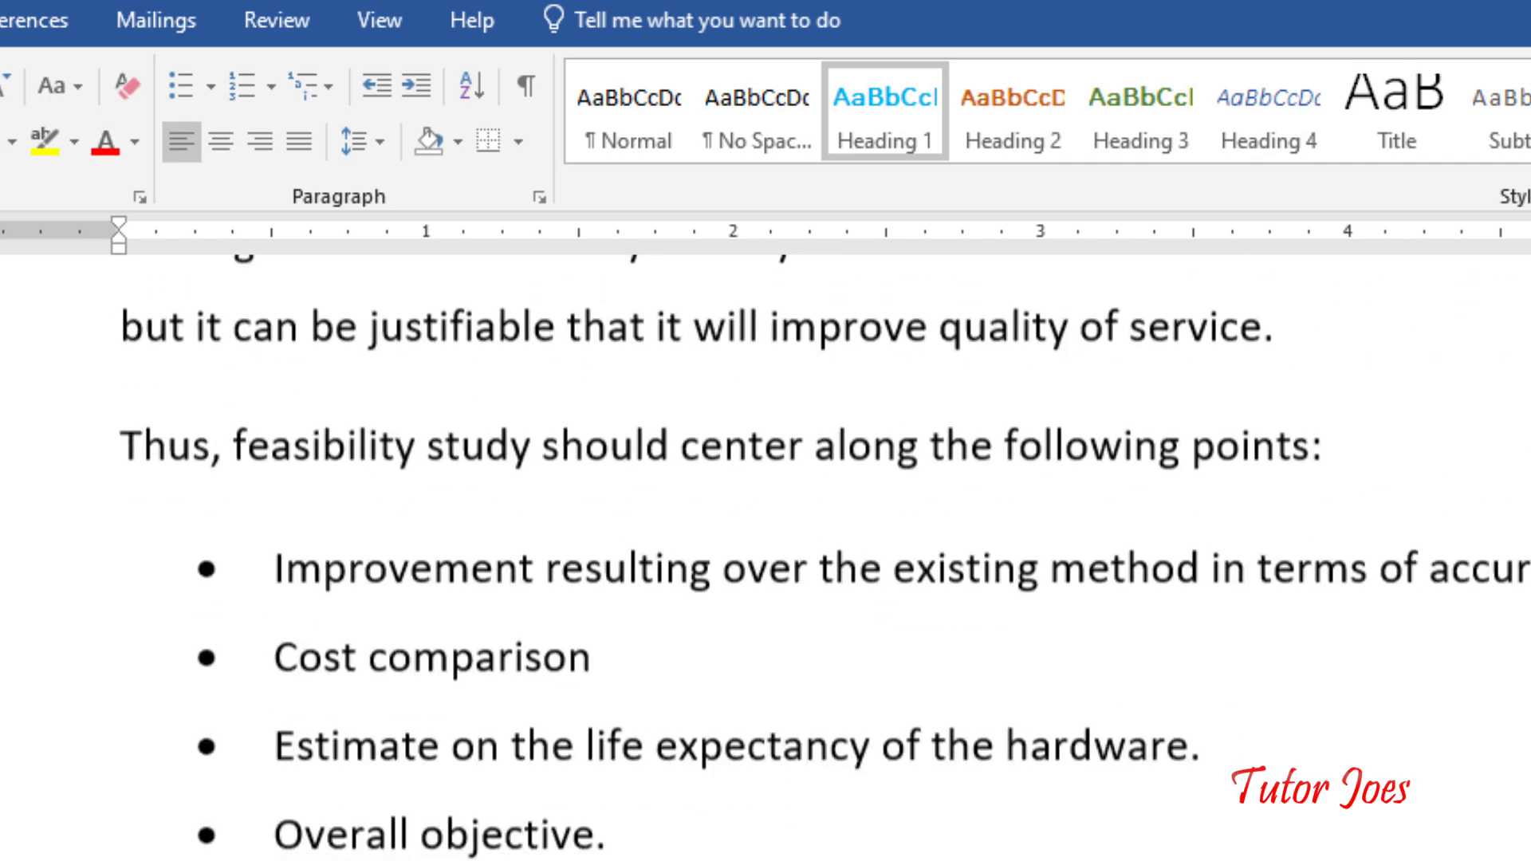
scroll(765, 558, down, 10)
scroll(765, 558, up, 20)
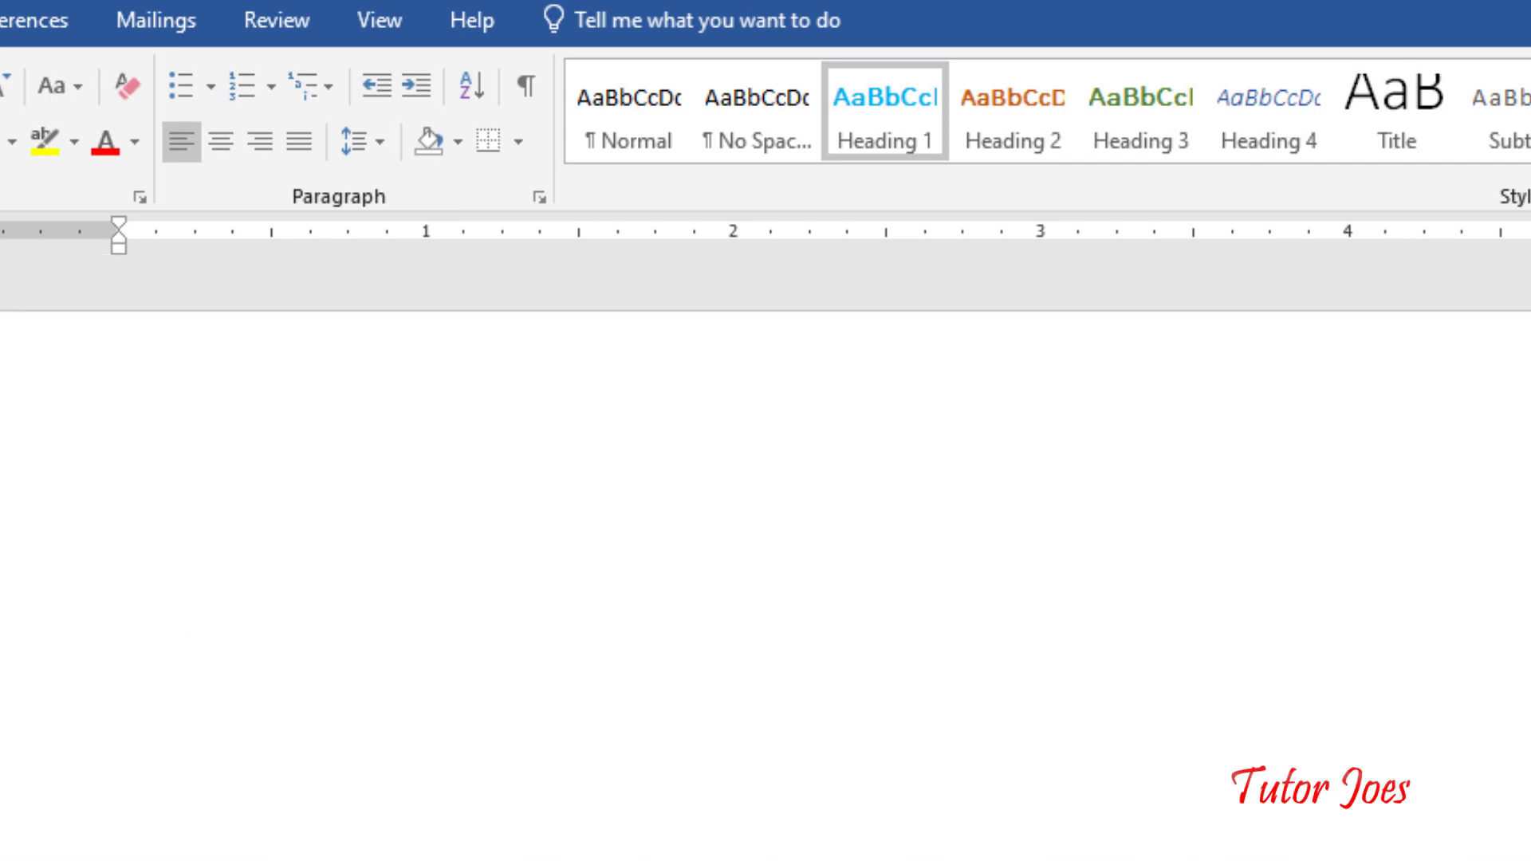
scroll(639, 790, up, 10)
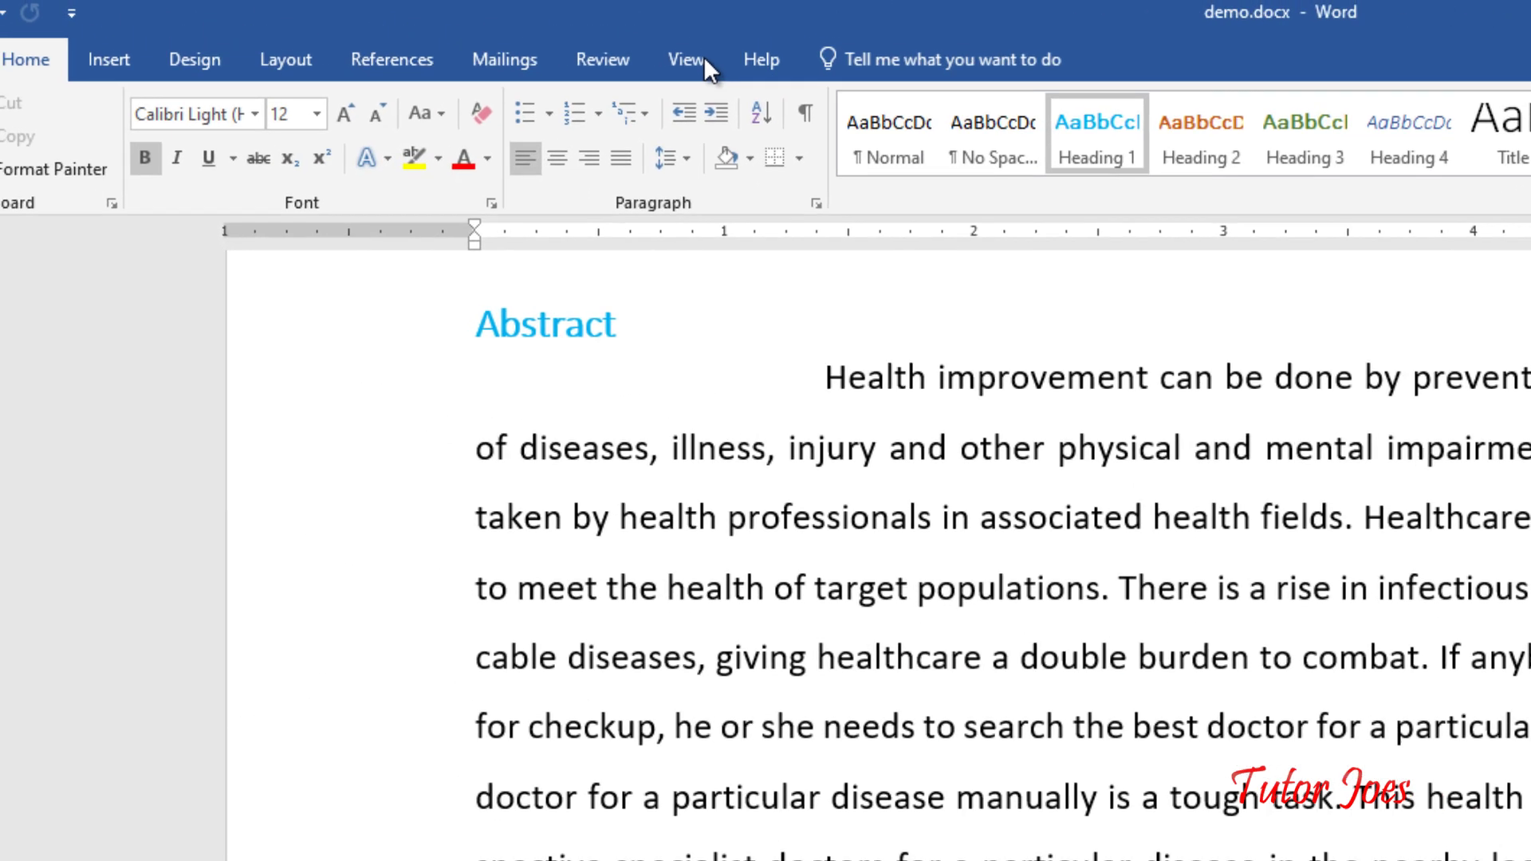
Step: Switch to Outline view and show only Level 1 headings
click(349, 28)
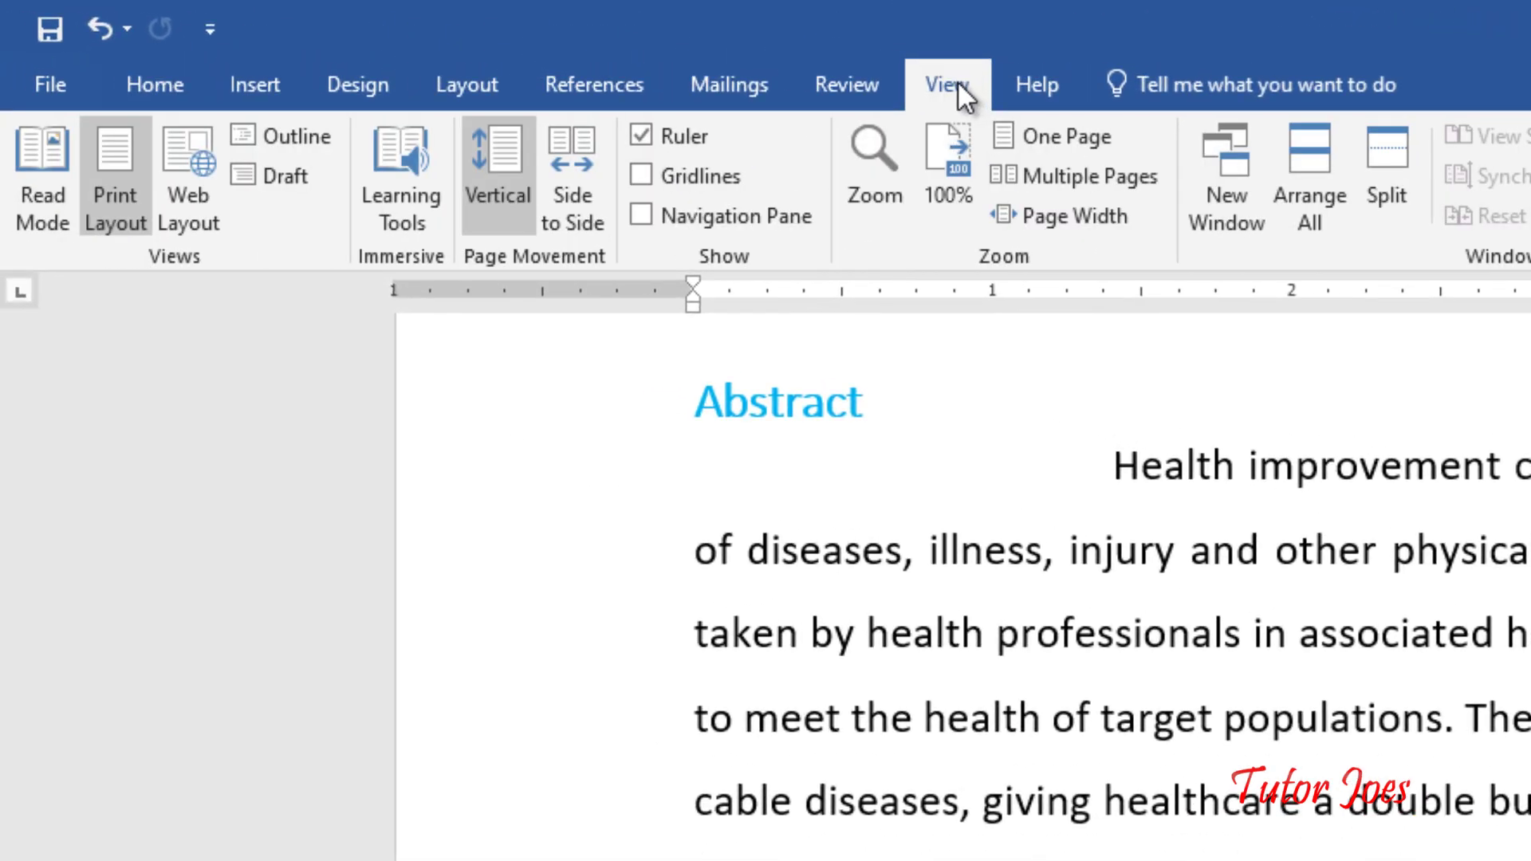
click(292, 134)
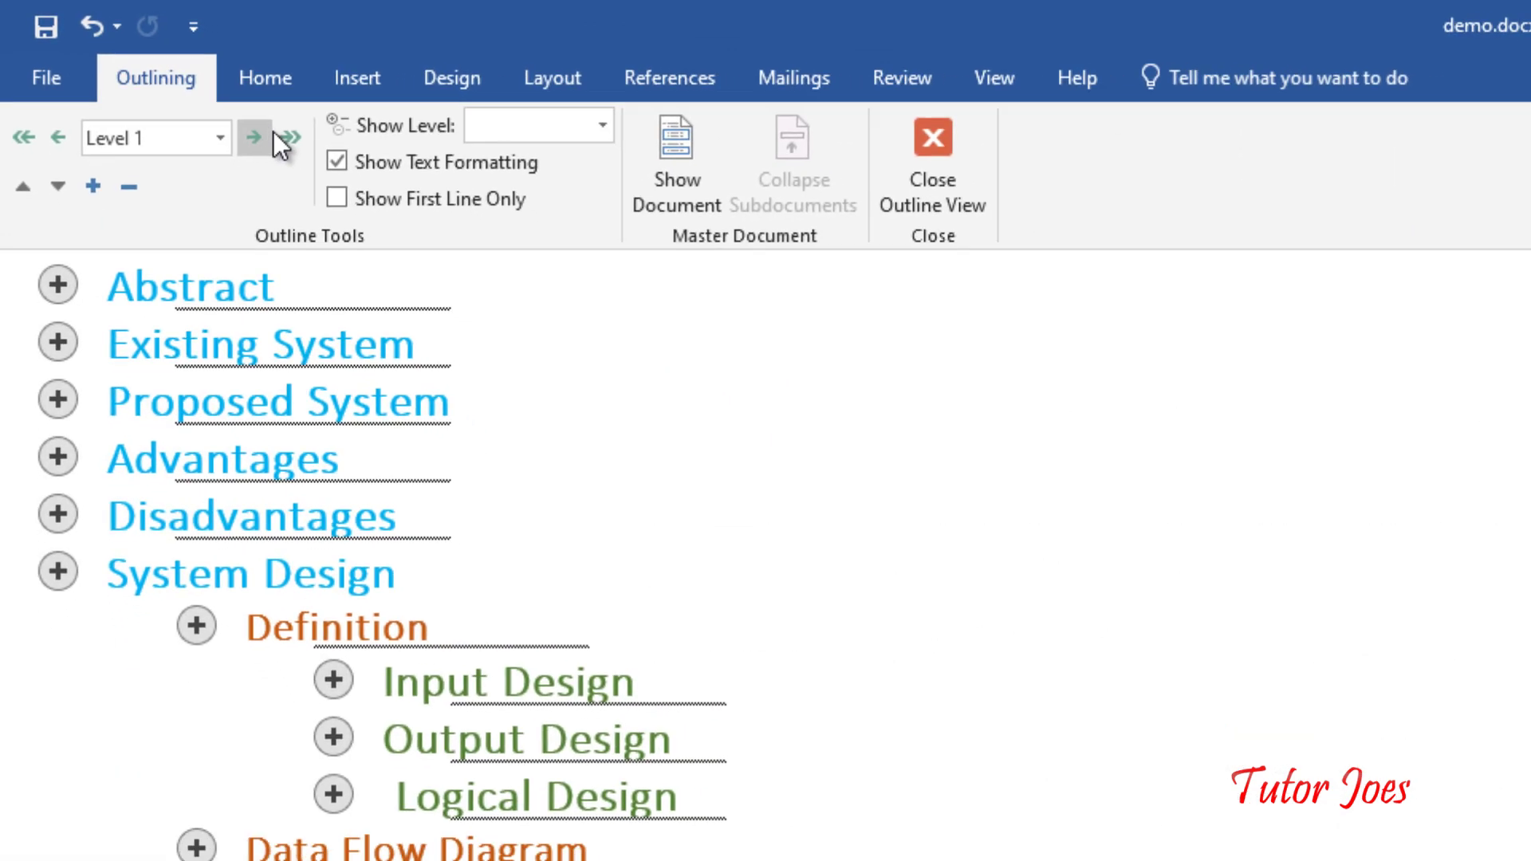
scroll(473, 705, down, 3)
scroll(472, 705, up, 3)
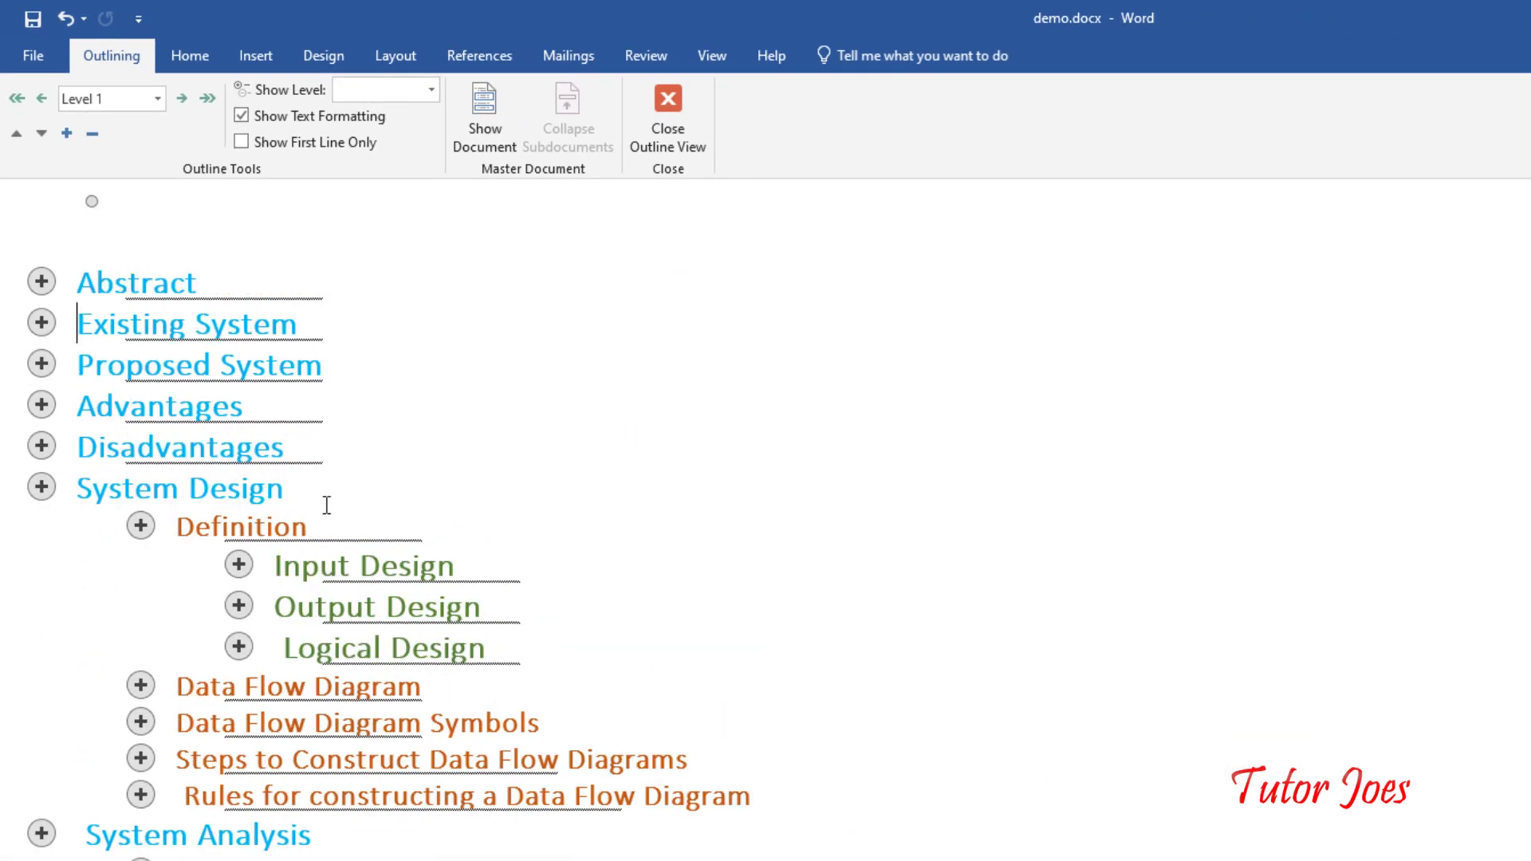
click(432, 90)
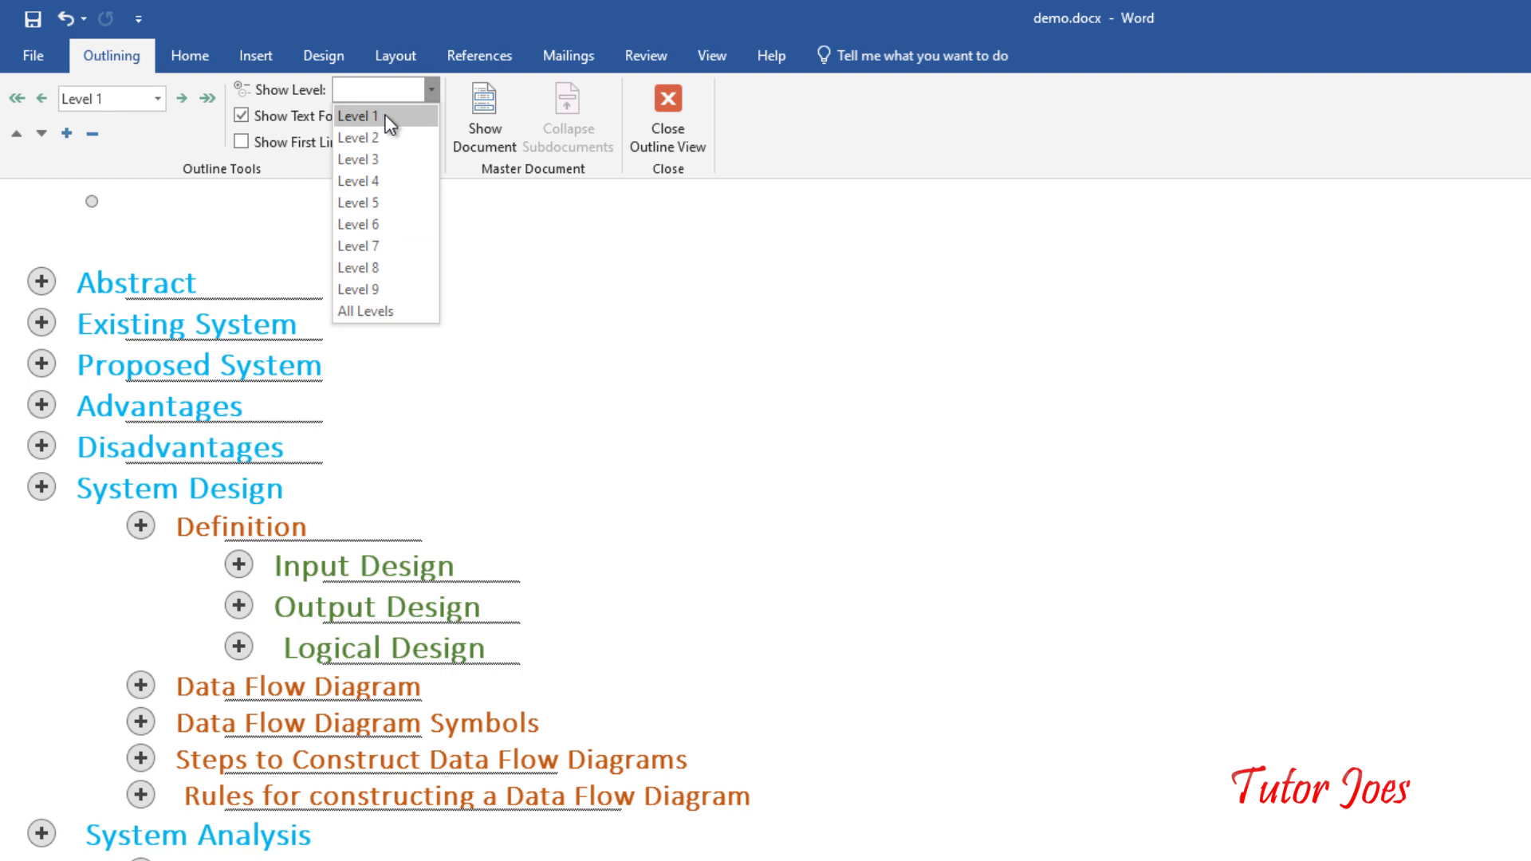
click(371, 116)
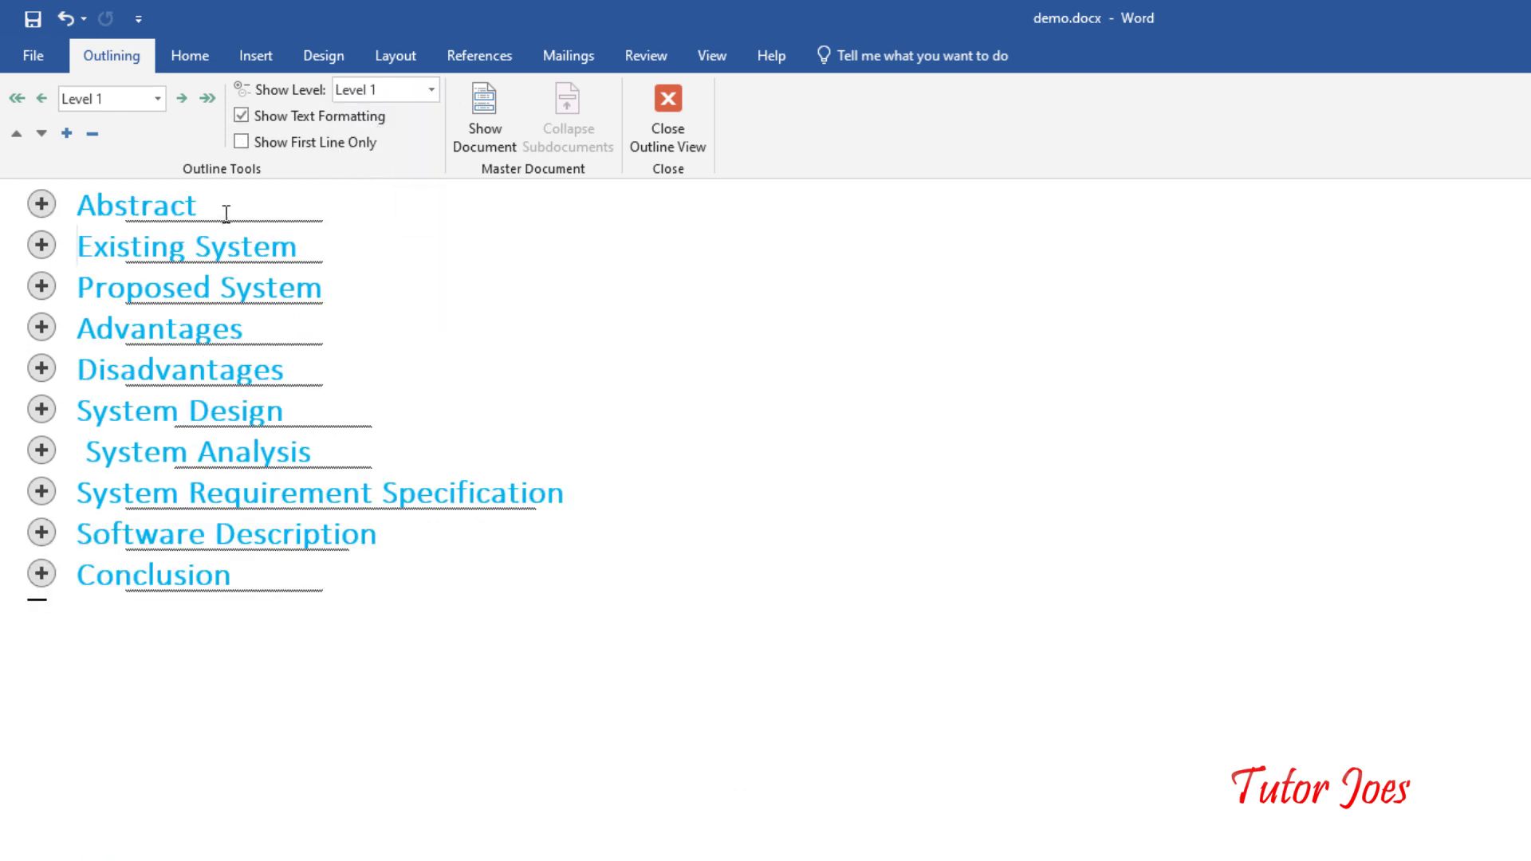
Step: Review the top-level headings, then expand the outline to Level 2
click(152, 212)
click(153, 256)
click(150, 291)
click(148, 335)
click(146, 375)
click(150, 421)
click(145, 499)
click(433, 97)
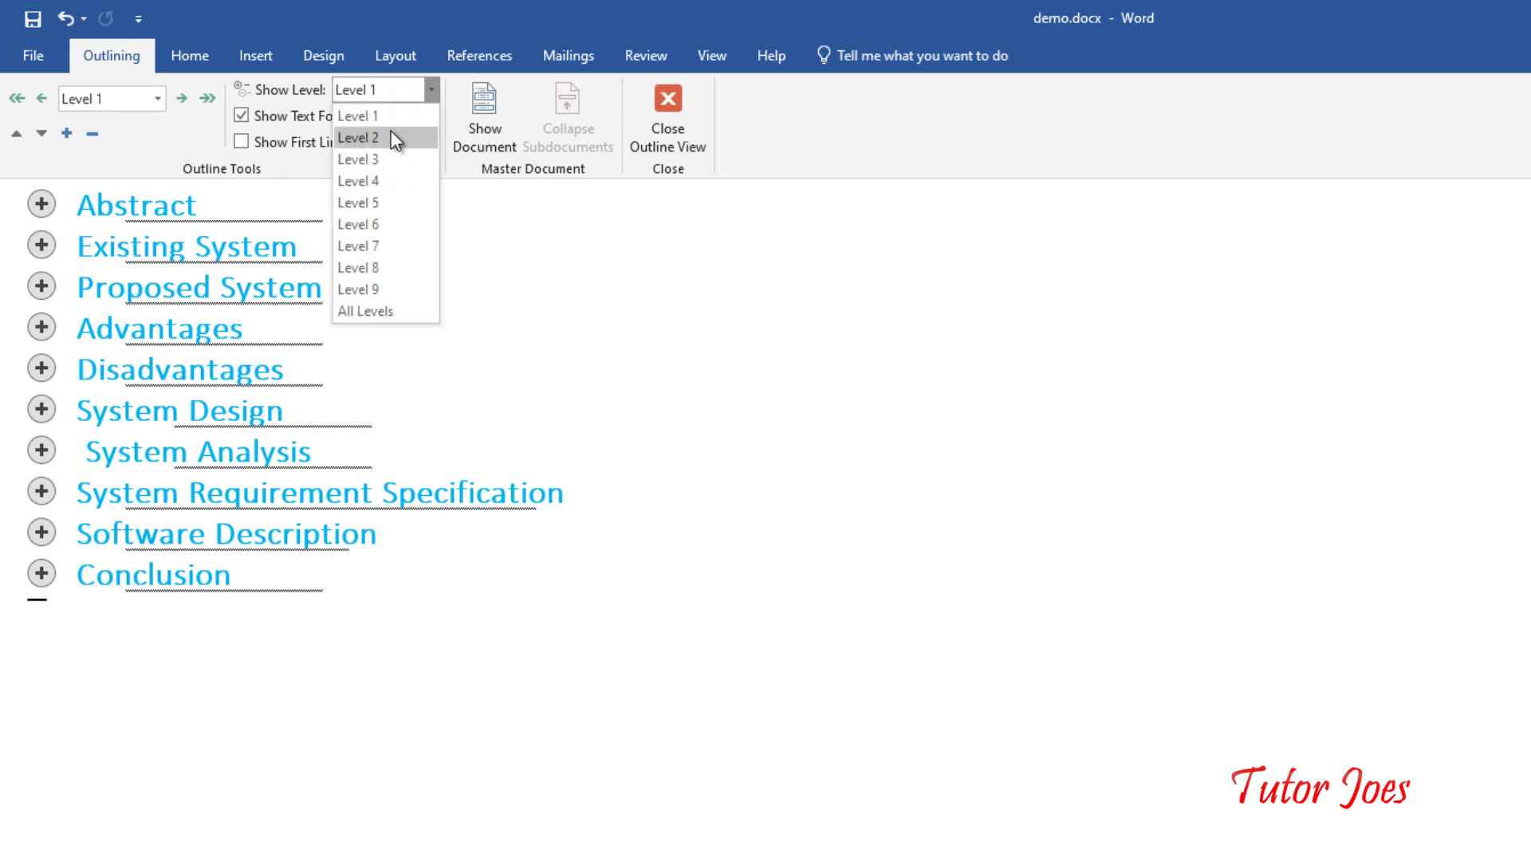
click(390, 134)
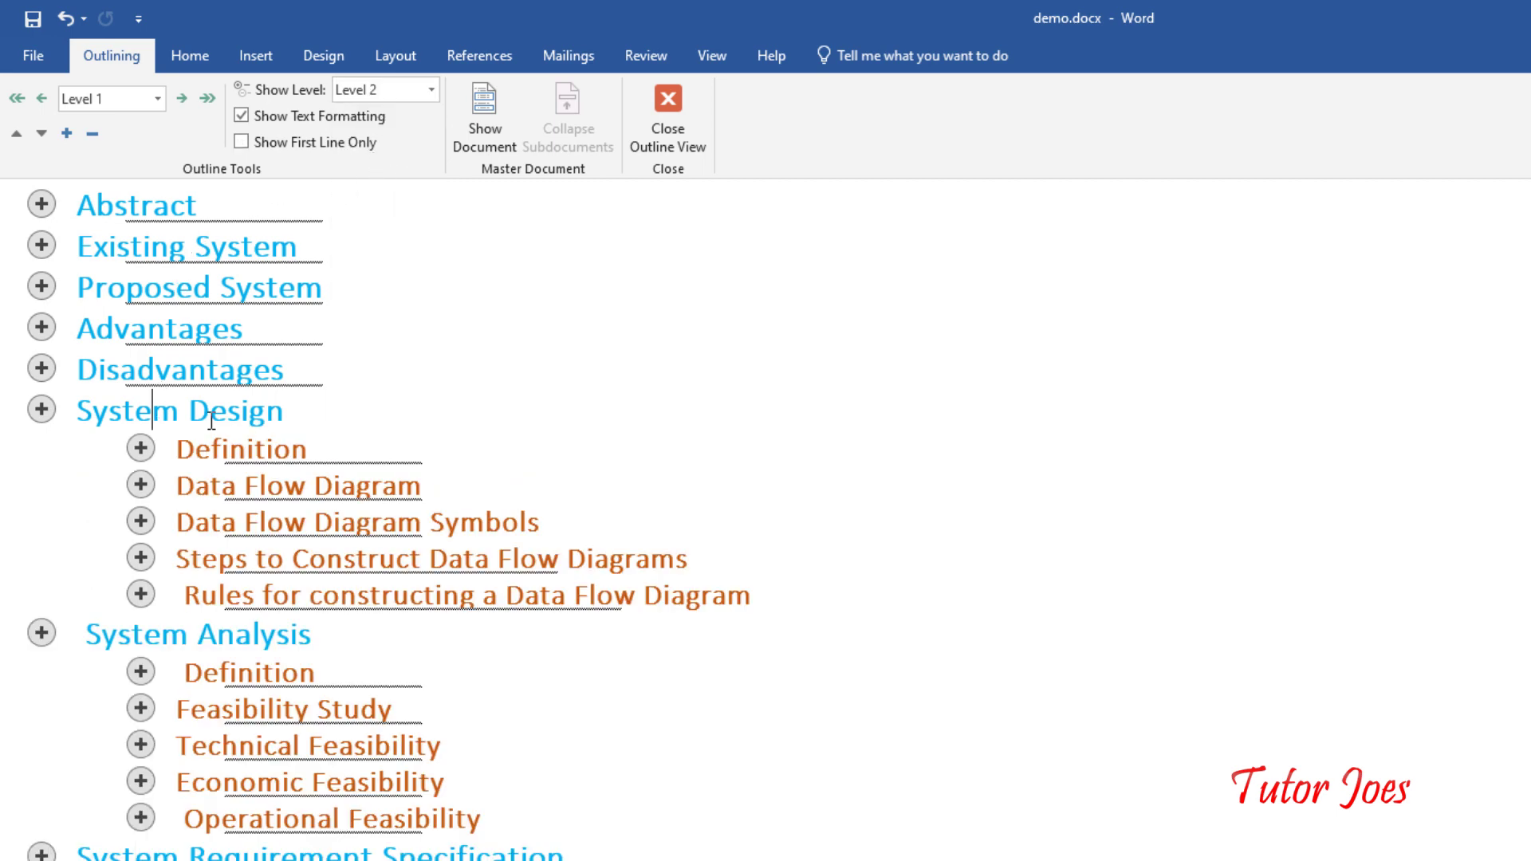
Step: Expand the outline further to show headings down to Level 3
click(269, 486)
click(311, 560)
scroll(369, 696, down, 4)
scroll(399, 431, up, 2)
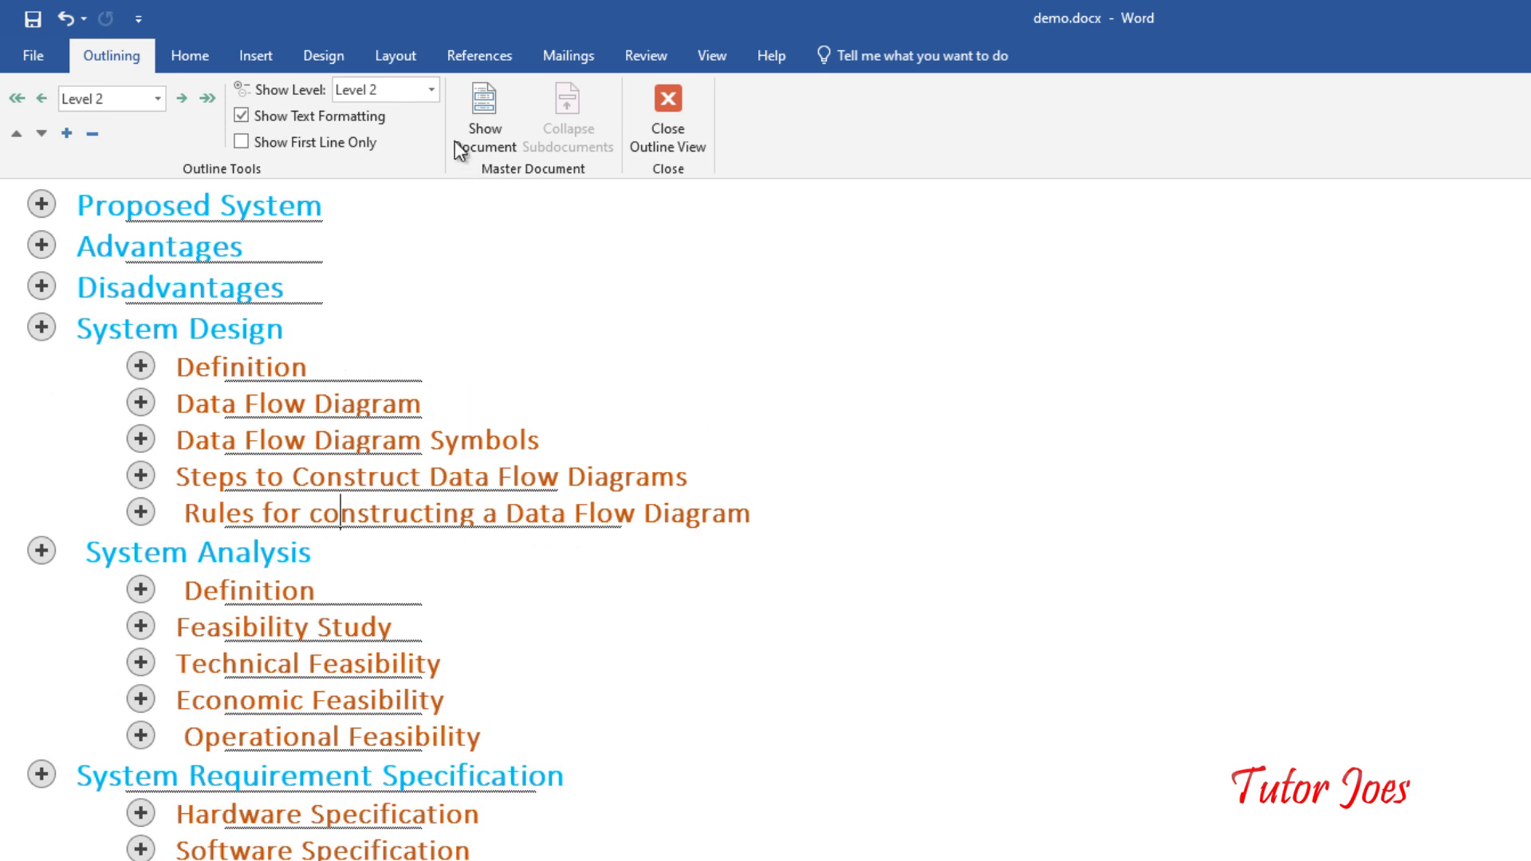
click(433, 101)
click(410, 161)
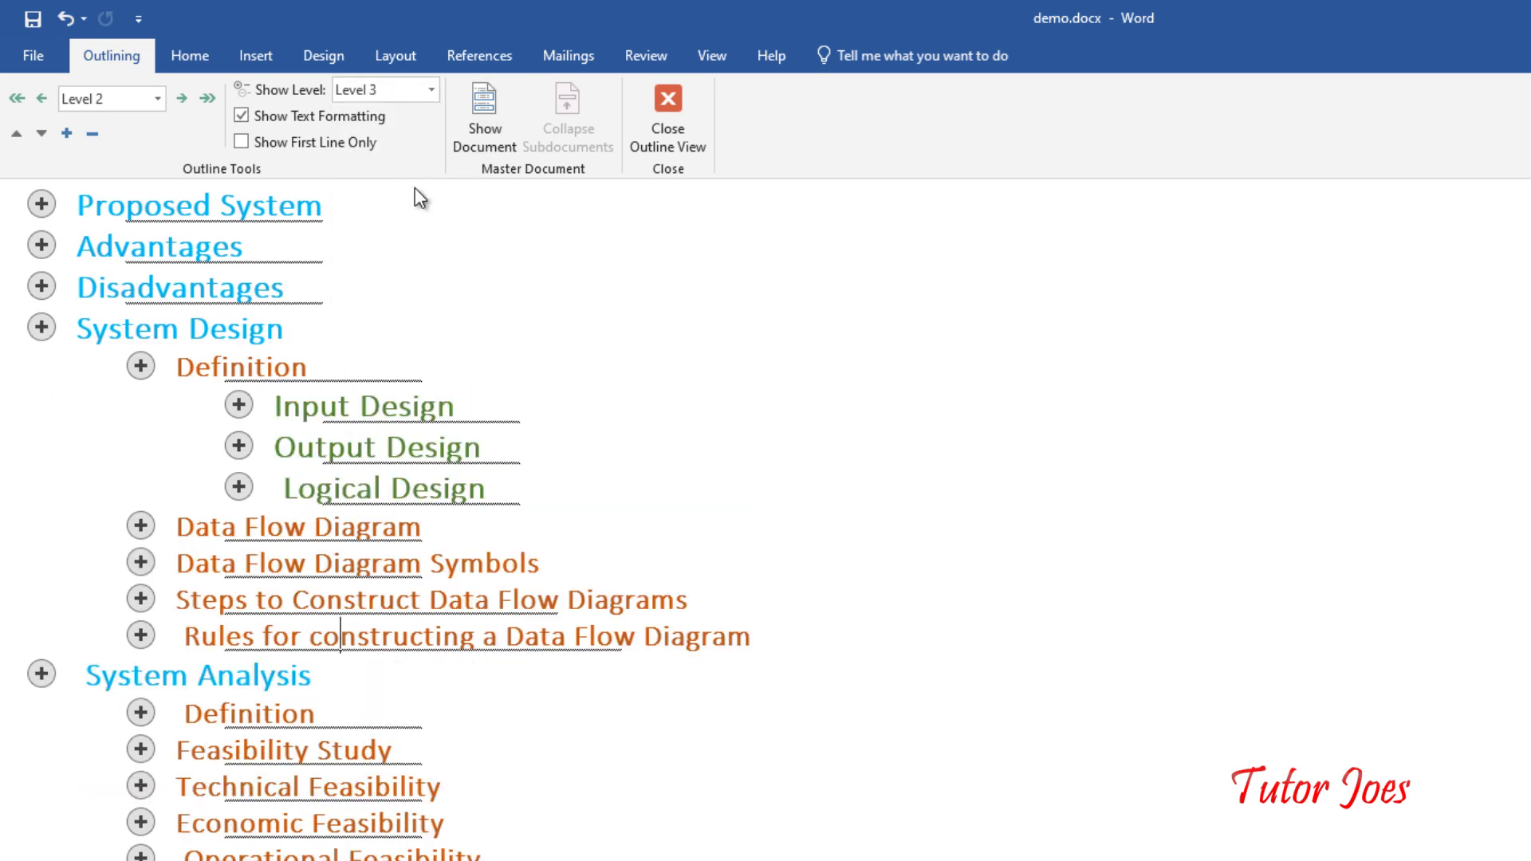
Step: Check Definition, Input, Output and Logical Design nested under System Design
double_click(226, 329)
click(266, 366)
click(373, 449)
click(374, 490)
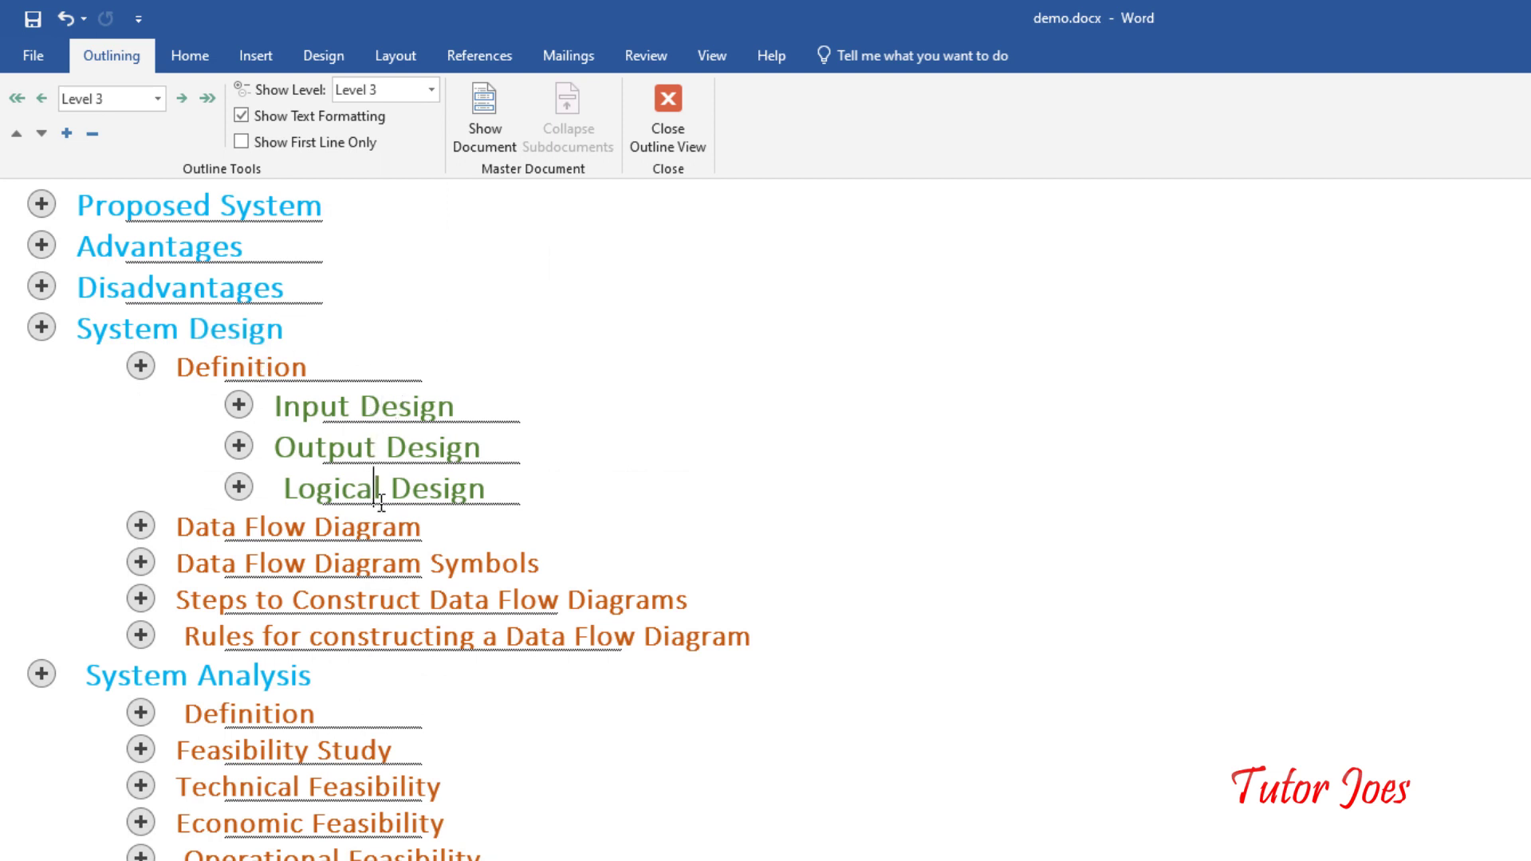
click(384, 429)
scroll(362, 486, up, 1)
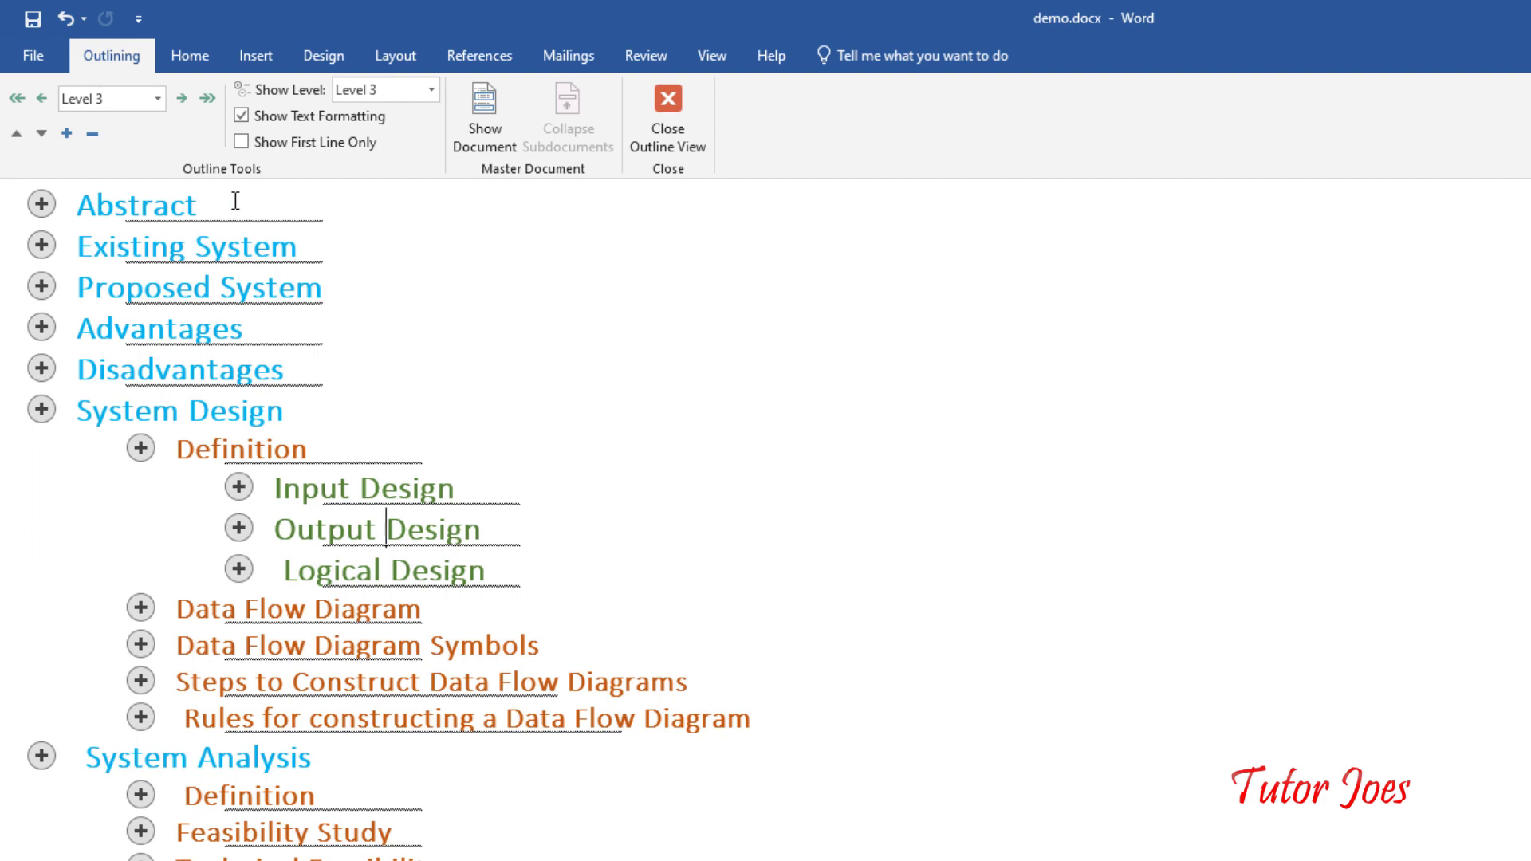
Step: Close Outline View and insert Automatic Table 1 from the References tab
click(670, 99)
scroll(1009, 420, up, 15)
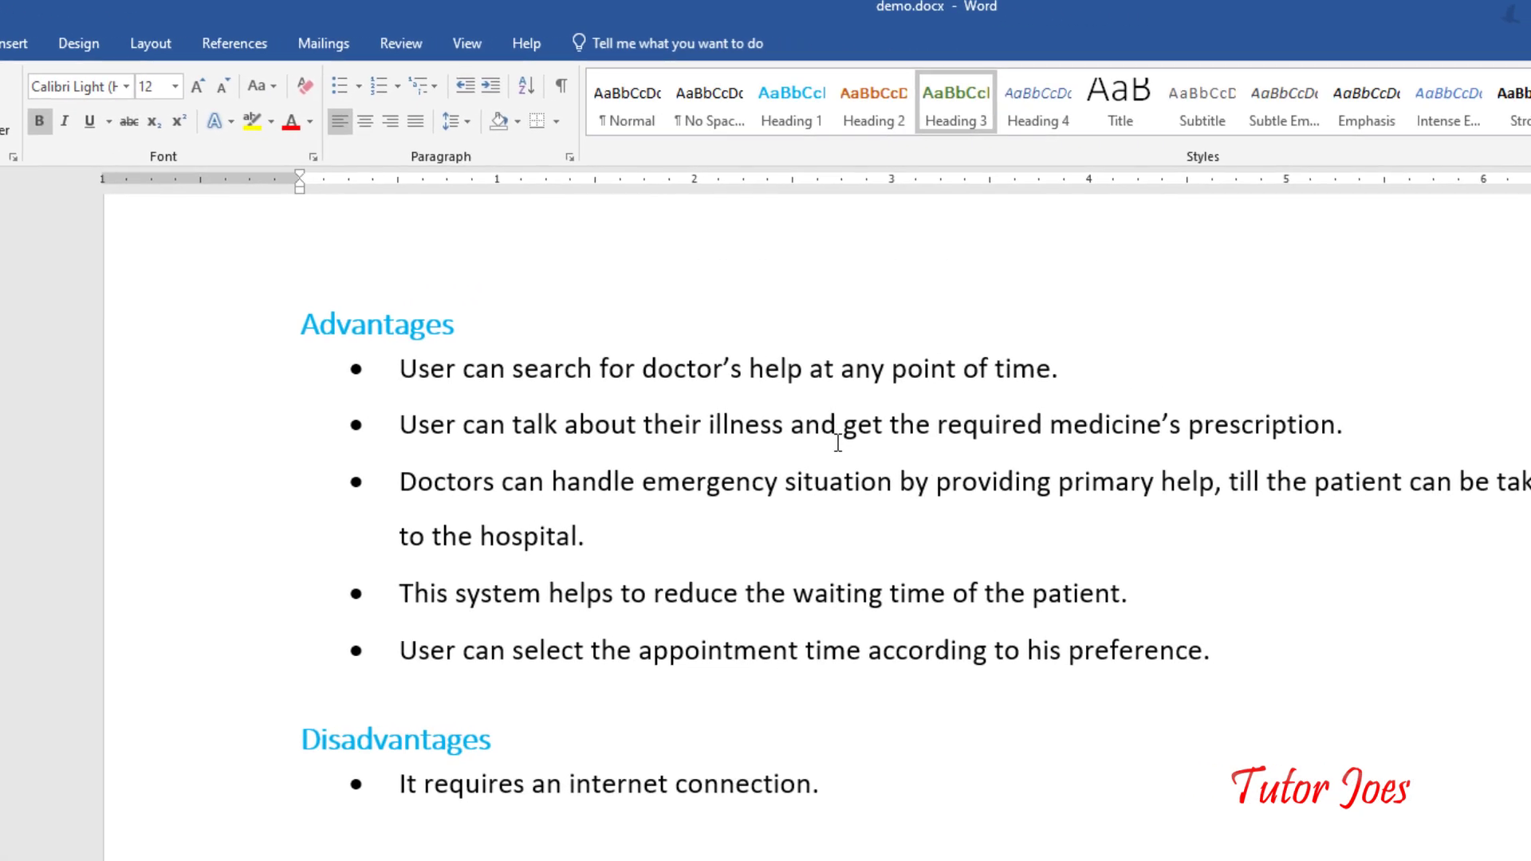
scroll(710, 371, up, 10)
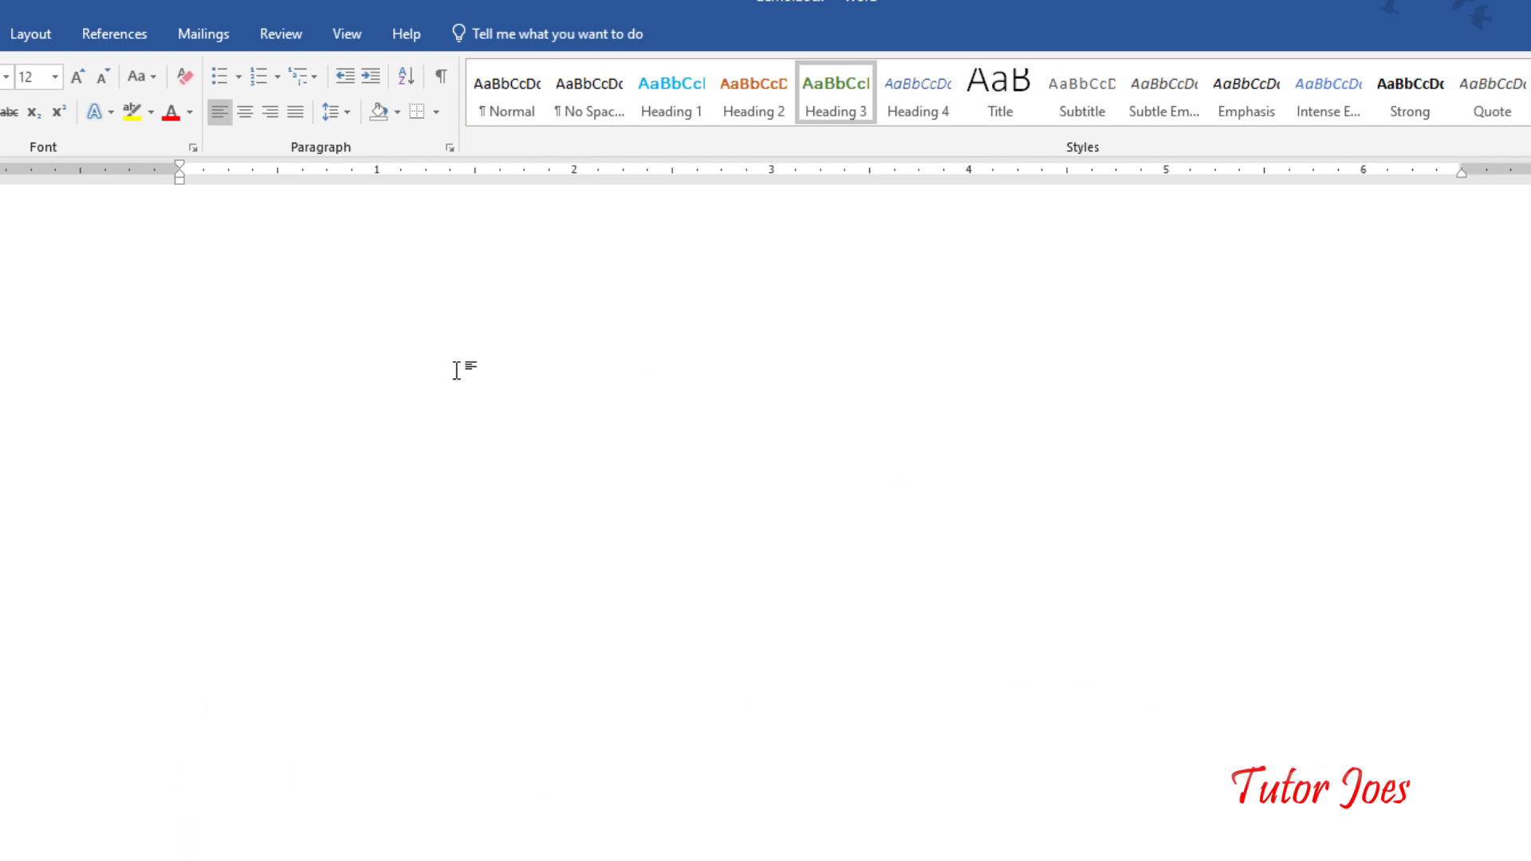
click(152, 34)
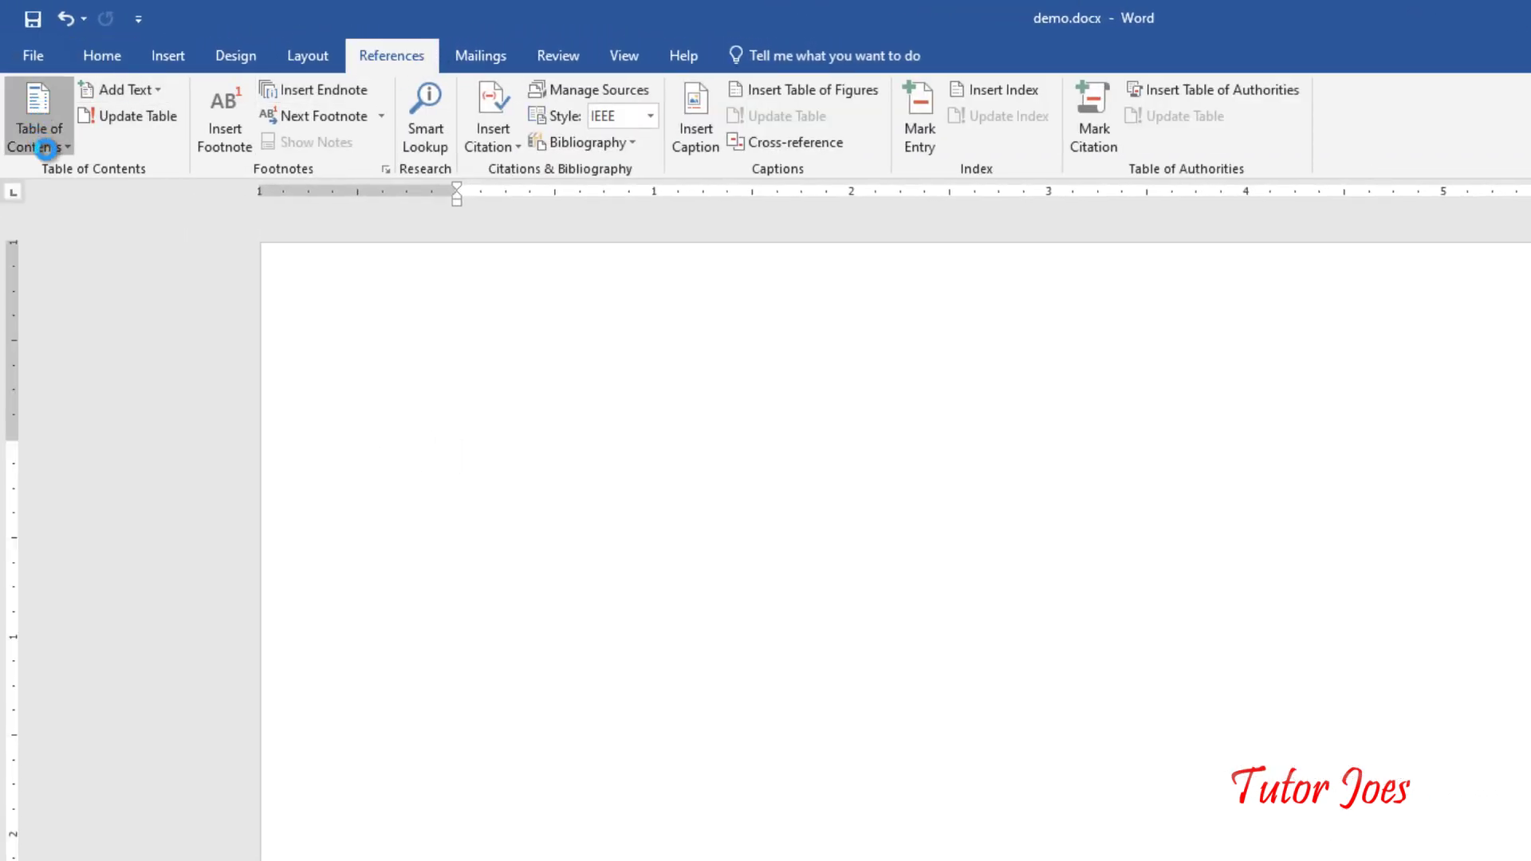
click(36, 145)
click(96, 250)
Step: Review the new Contents entries, from Abstract down to Definition and Input Design
scroll(823, 563, down, 3)
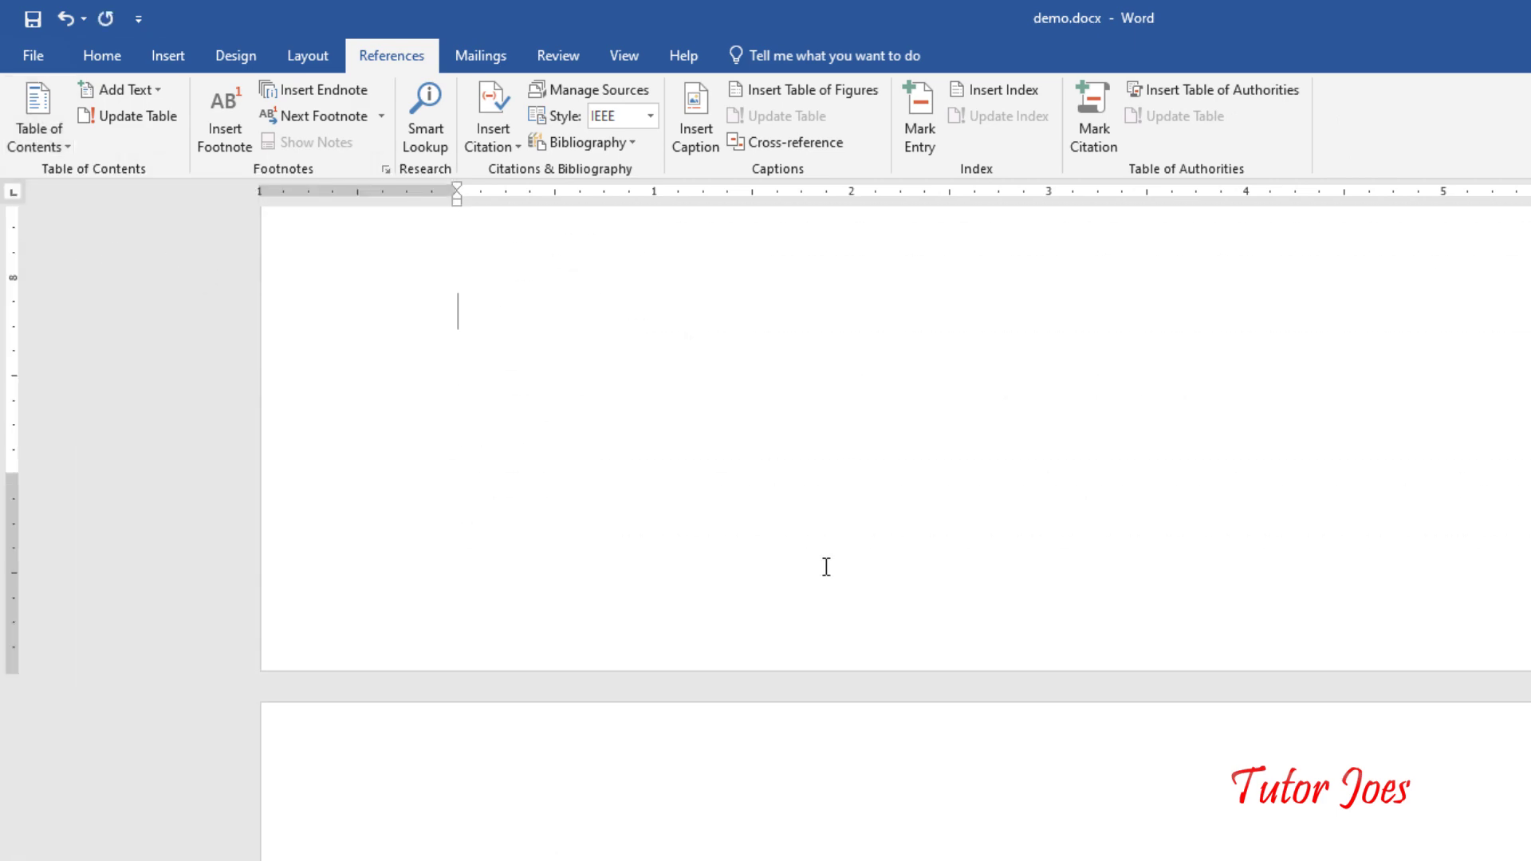
scroll(823, 563, up, 8)
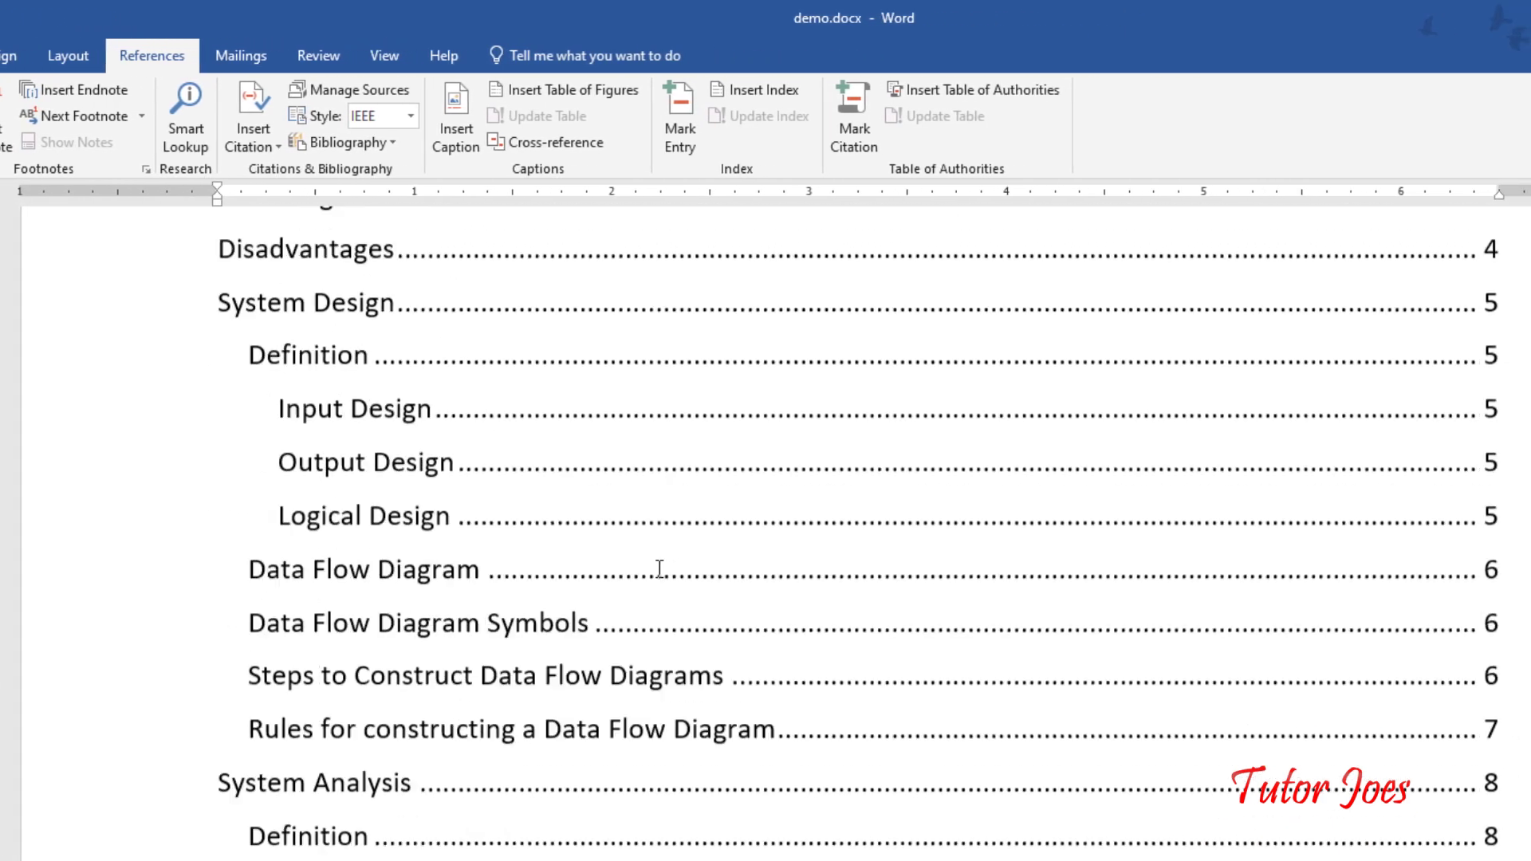
scroll(660, 569, up, 4)
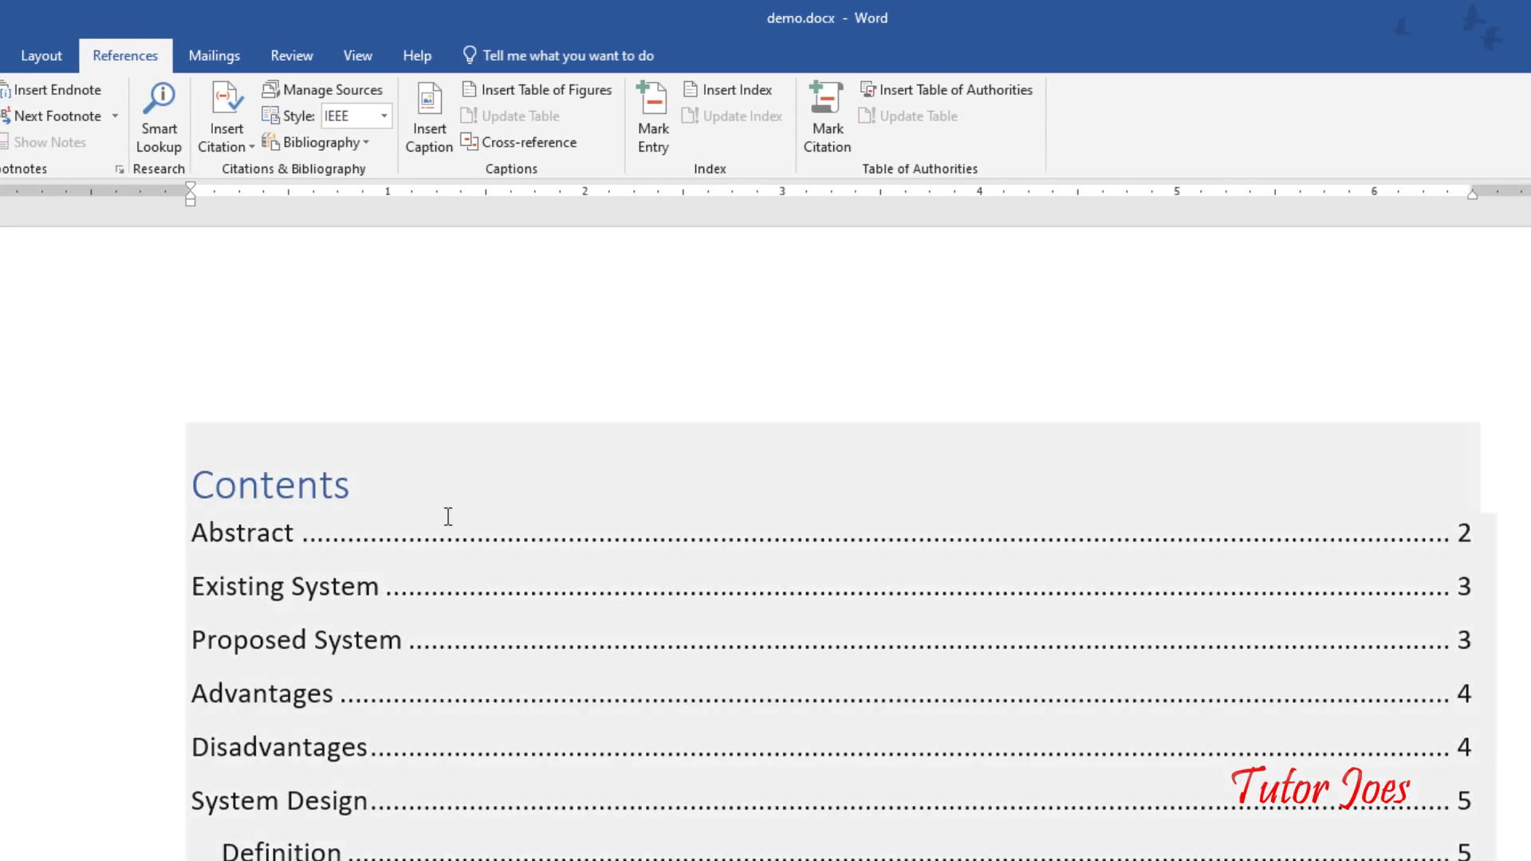
click(479, 503)
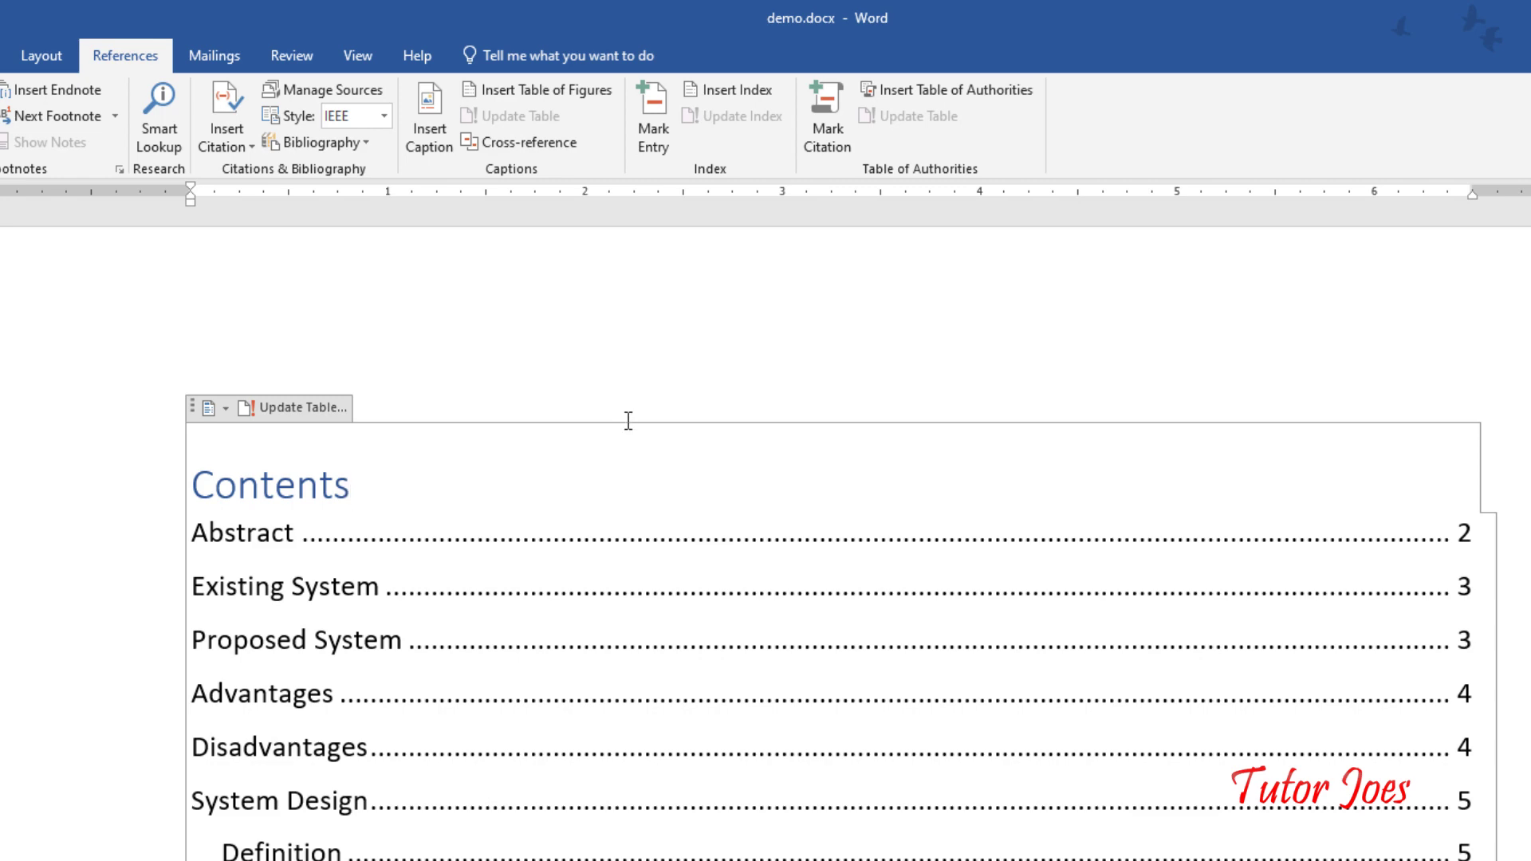
scroll(623, 470, down, 3)
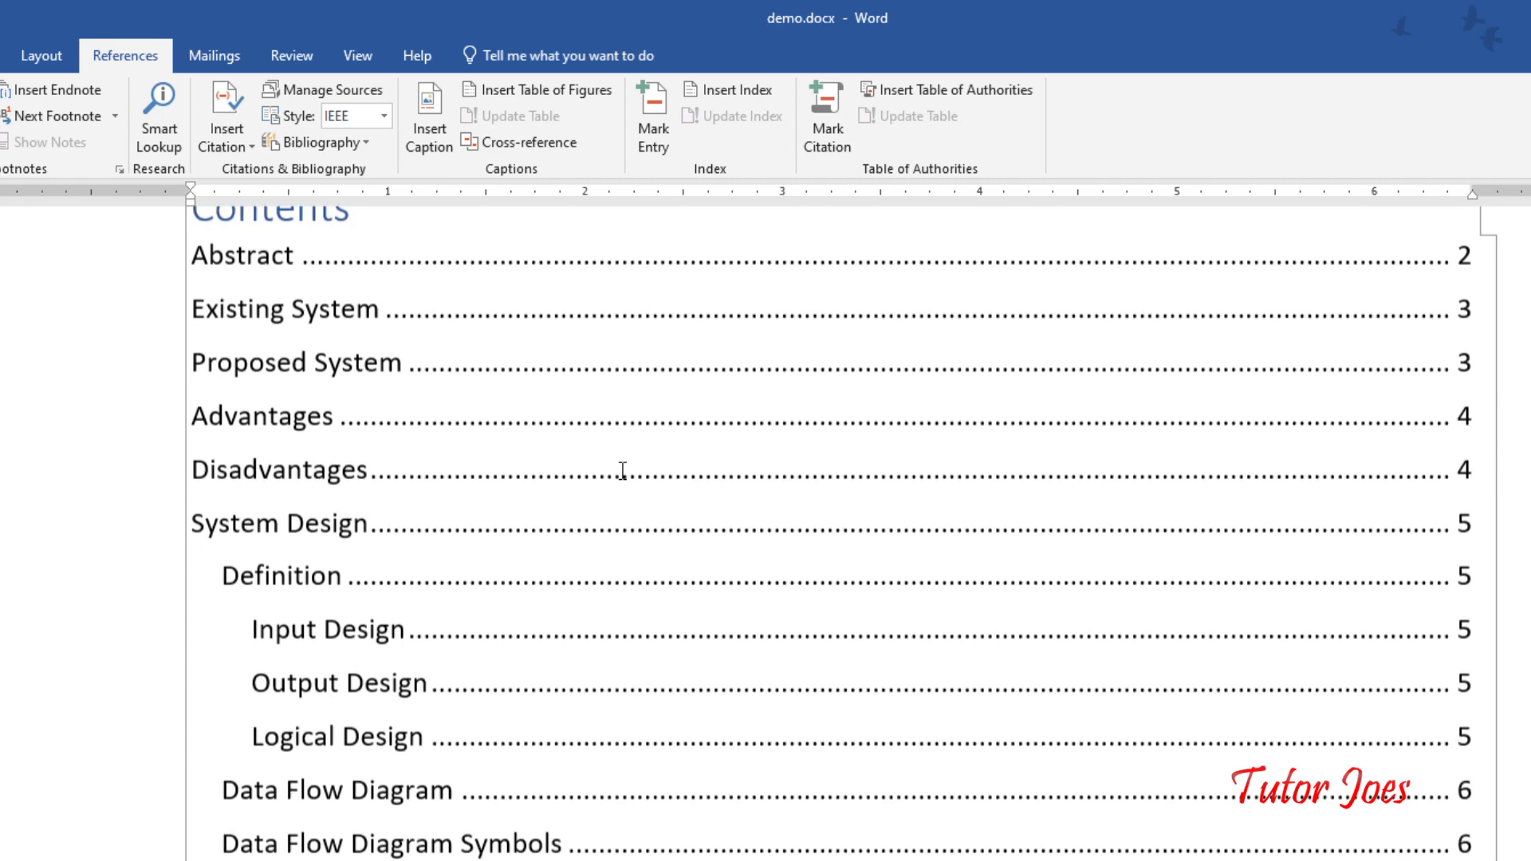
scroll(267, 308, up, 1)
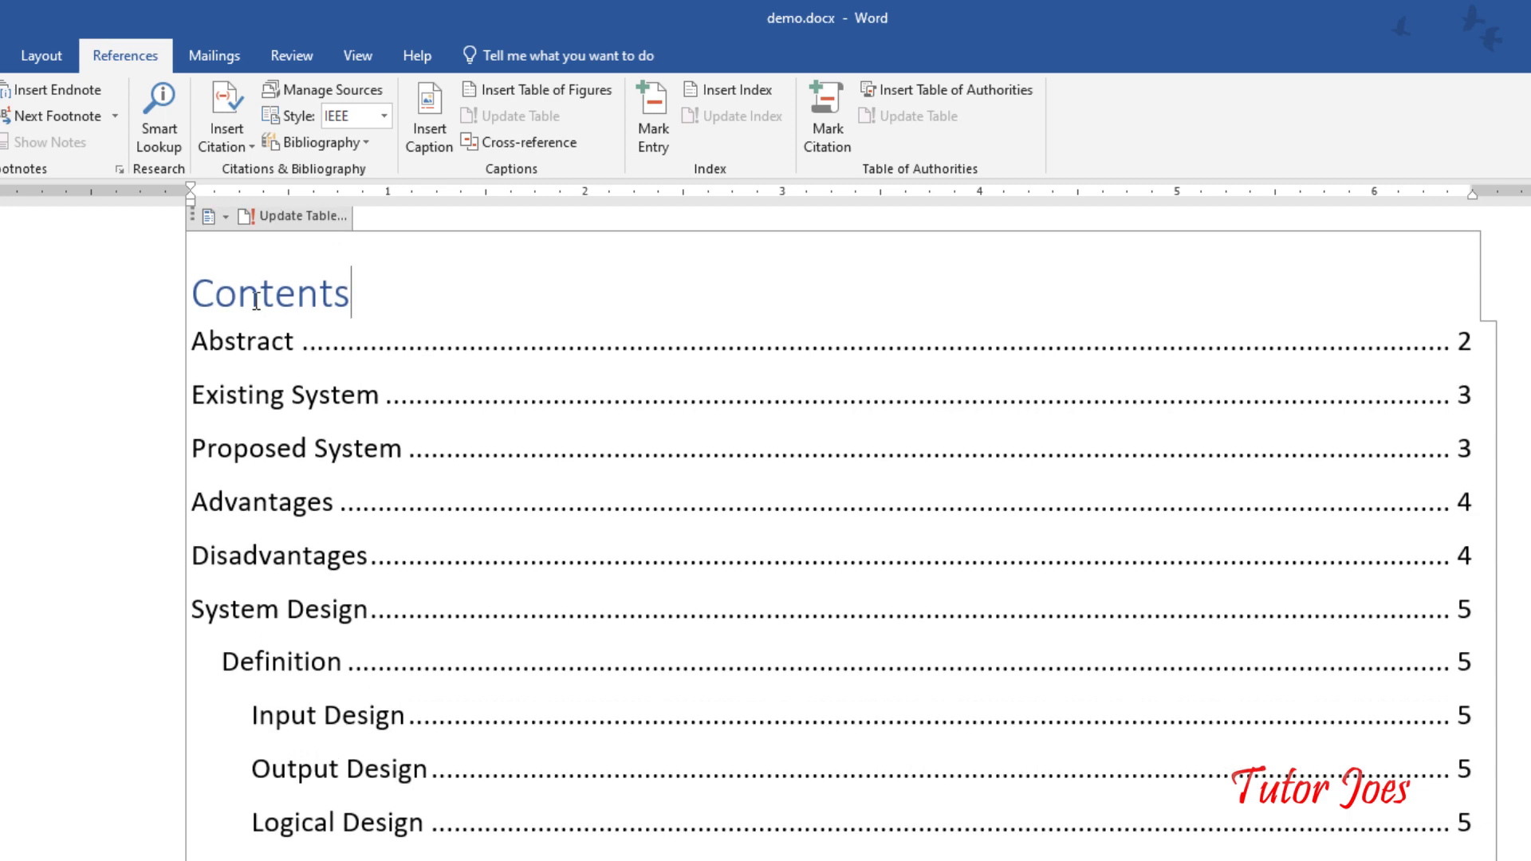
click(218, 341)
click(289, 666)
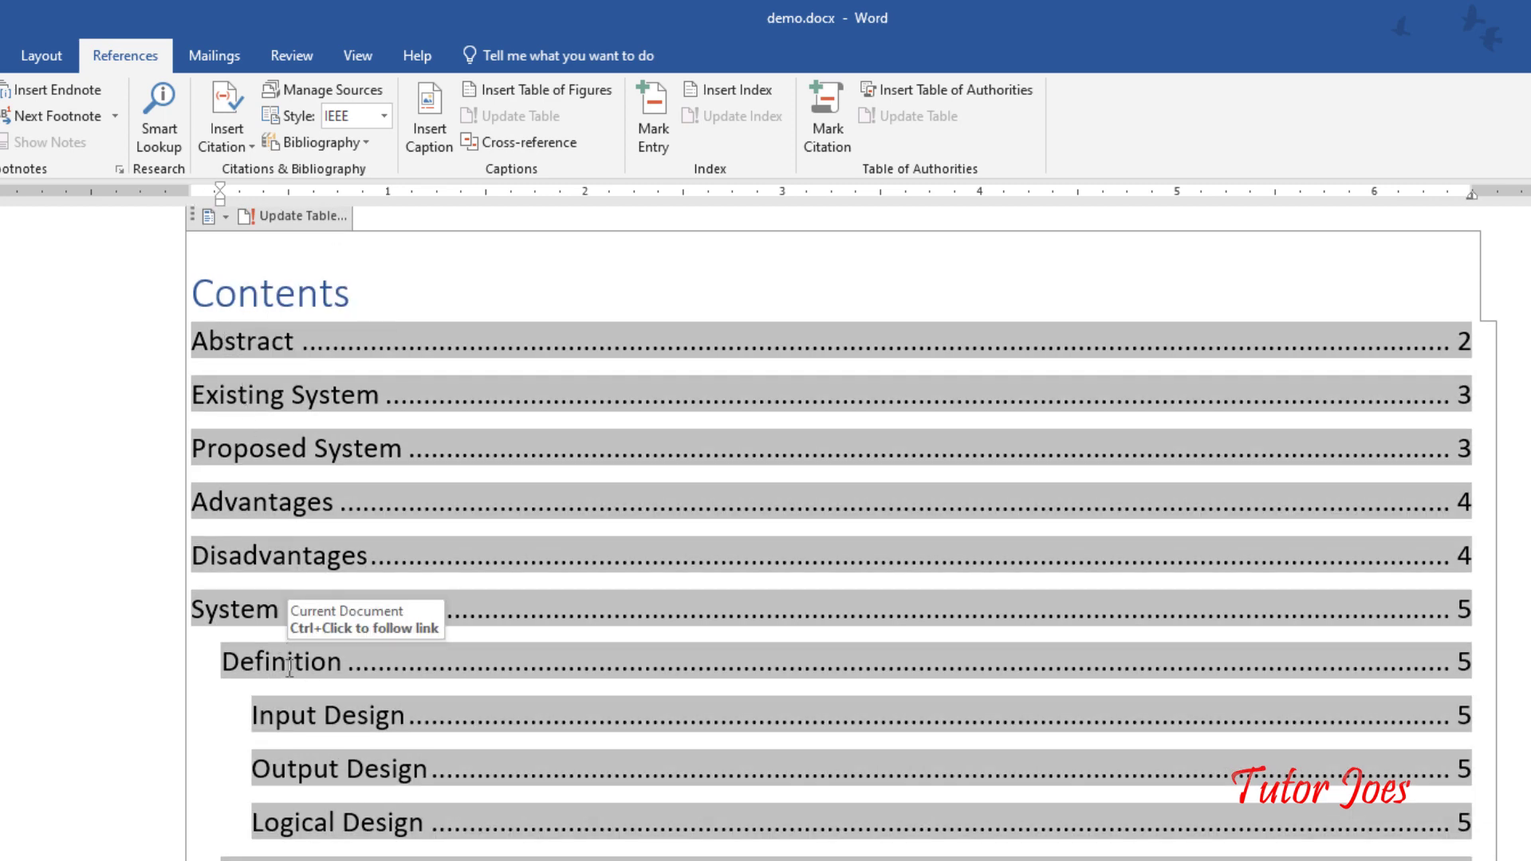
click(327, 725)
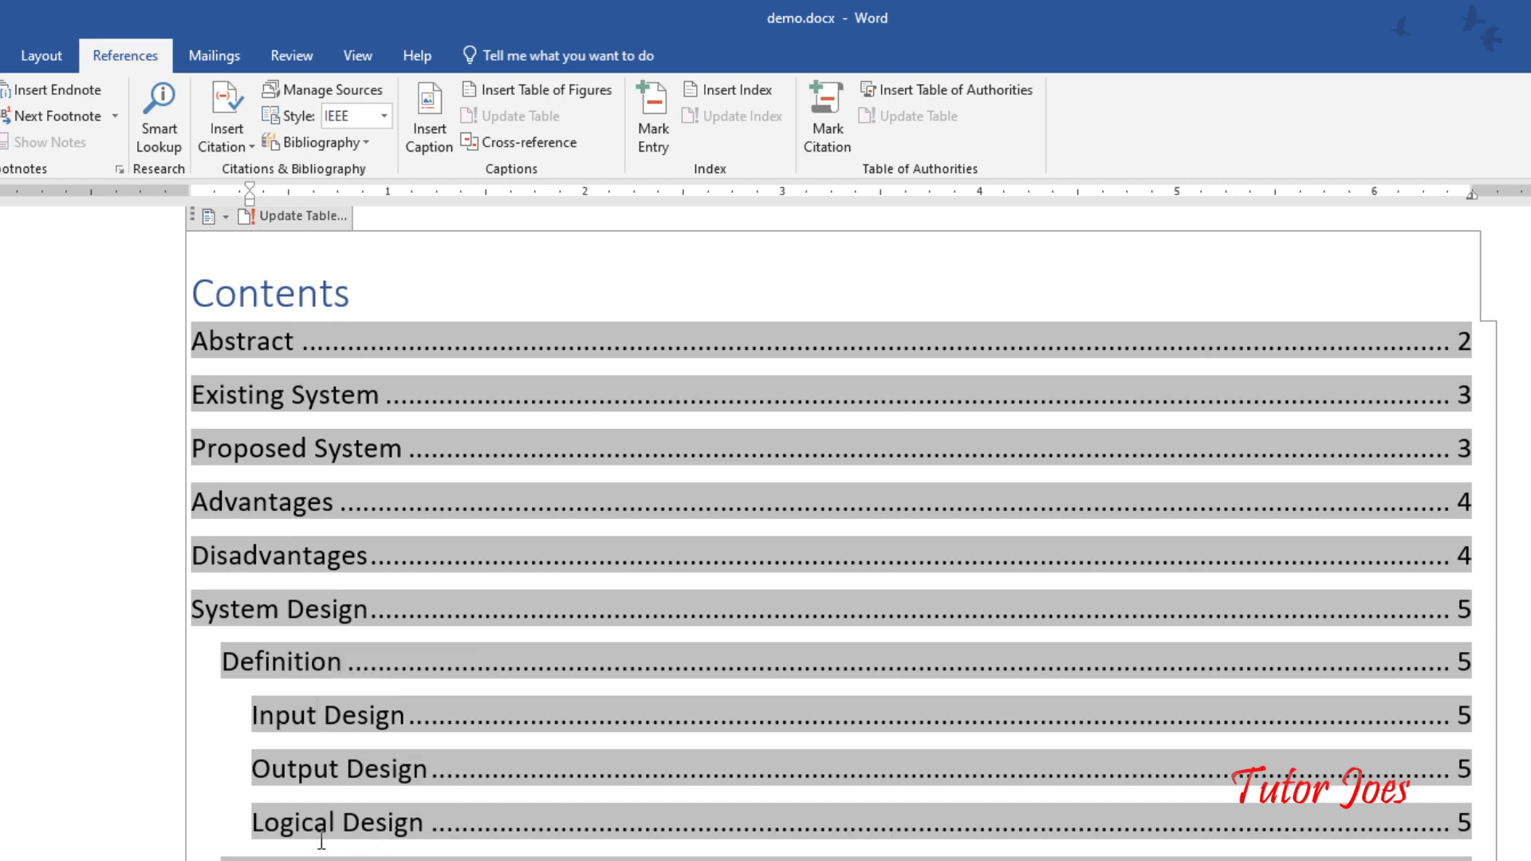
click(201, 683)
Step: Move the caret through the Contents entries and back into the Contents heading
key(Down)
key(End)
key(Up)
key(Up)
key(Up)
key(Up)
key(Up)
key(Up)
key(Up)
key(Down)
key(Up)
scroll(1374, 352, down, 3)
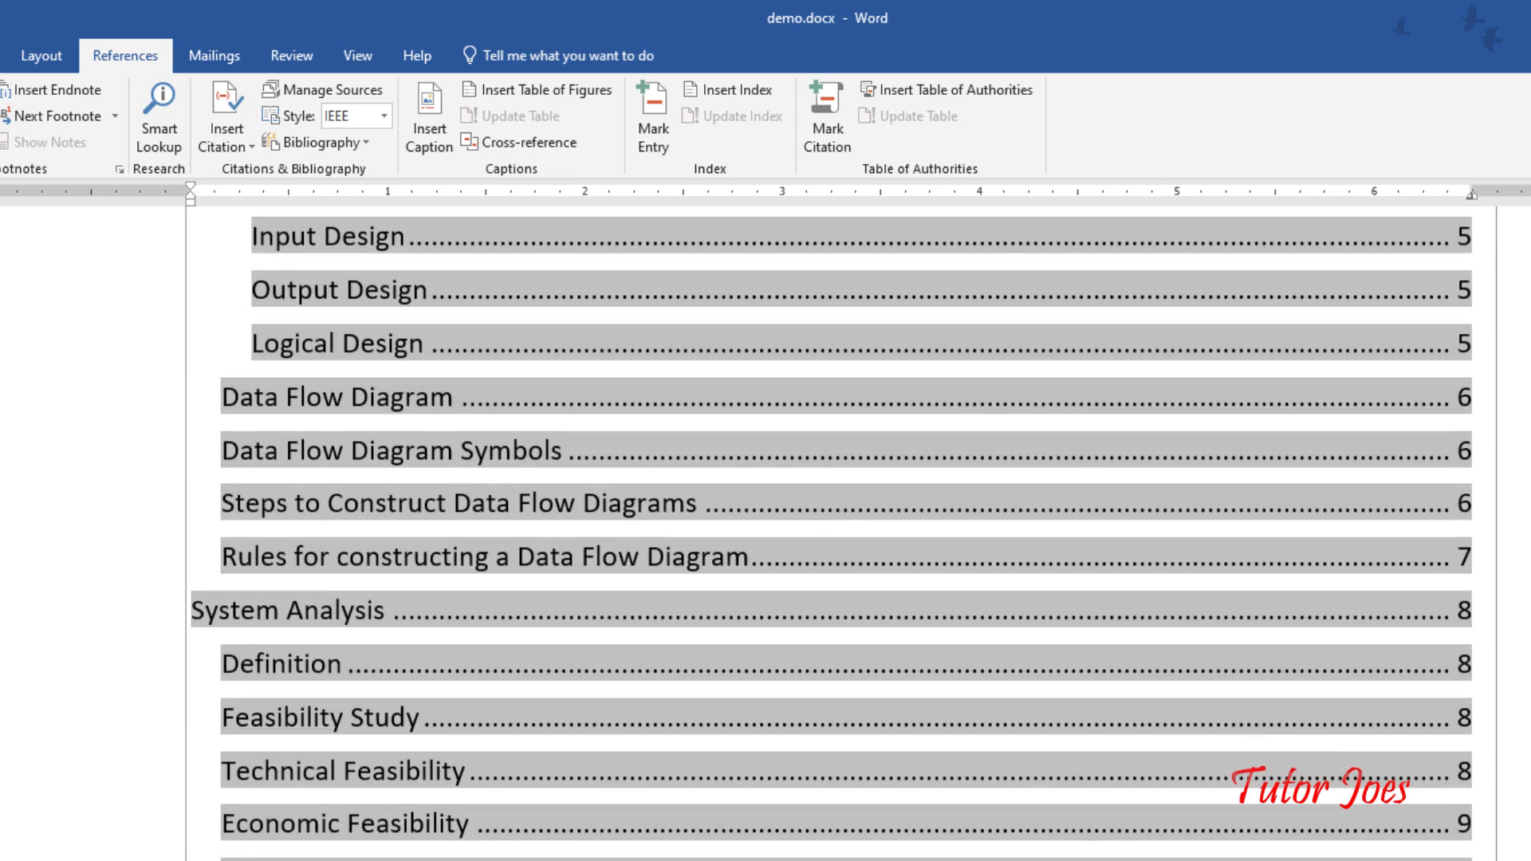
scroll(505, 338, up, 4)
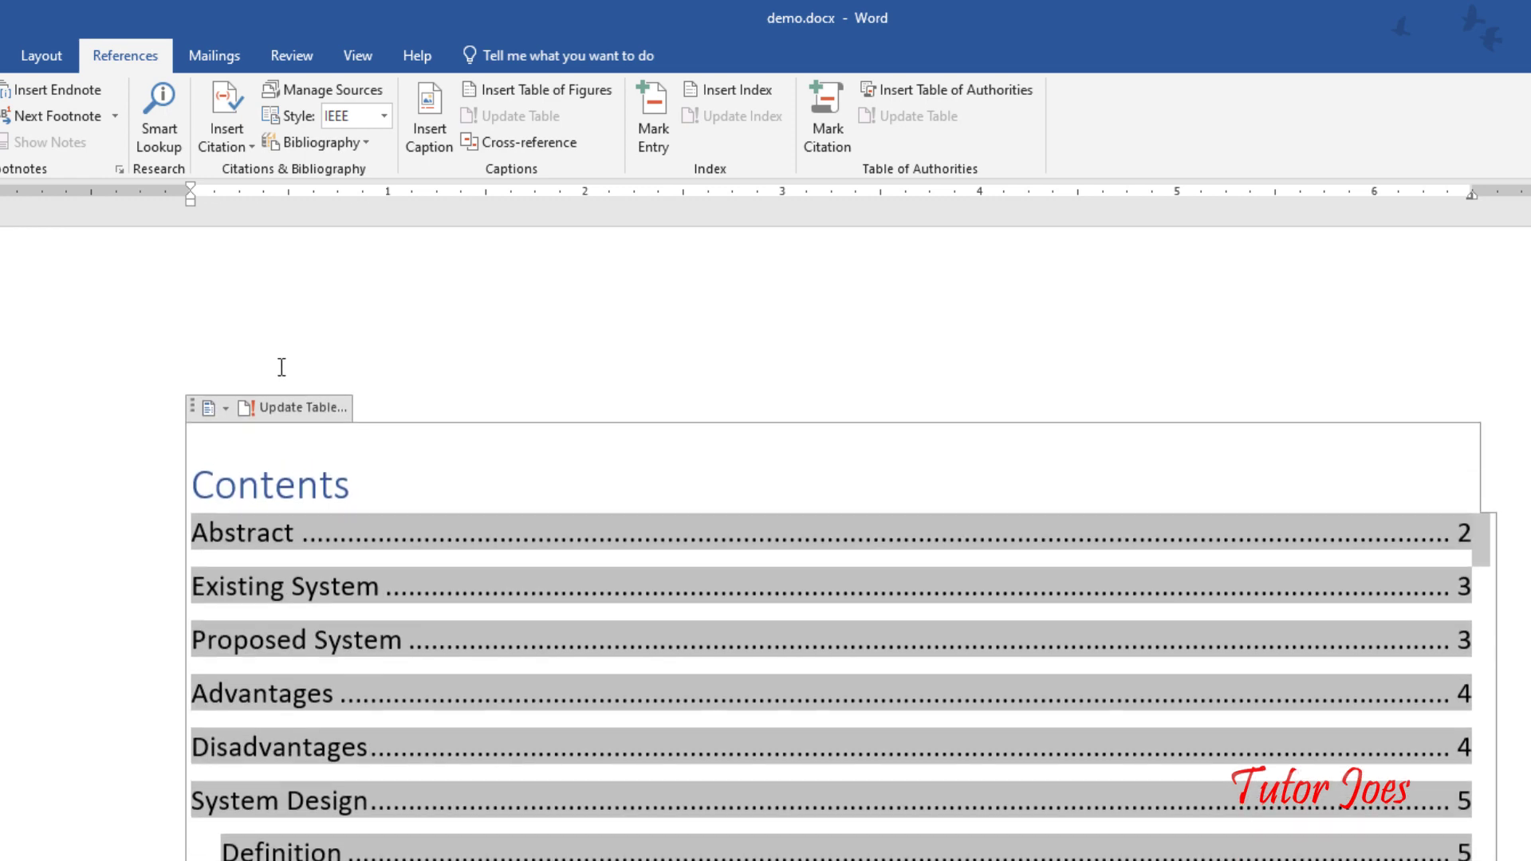
click(280, 363)
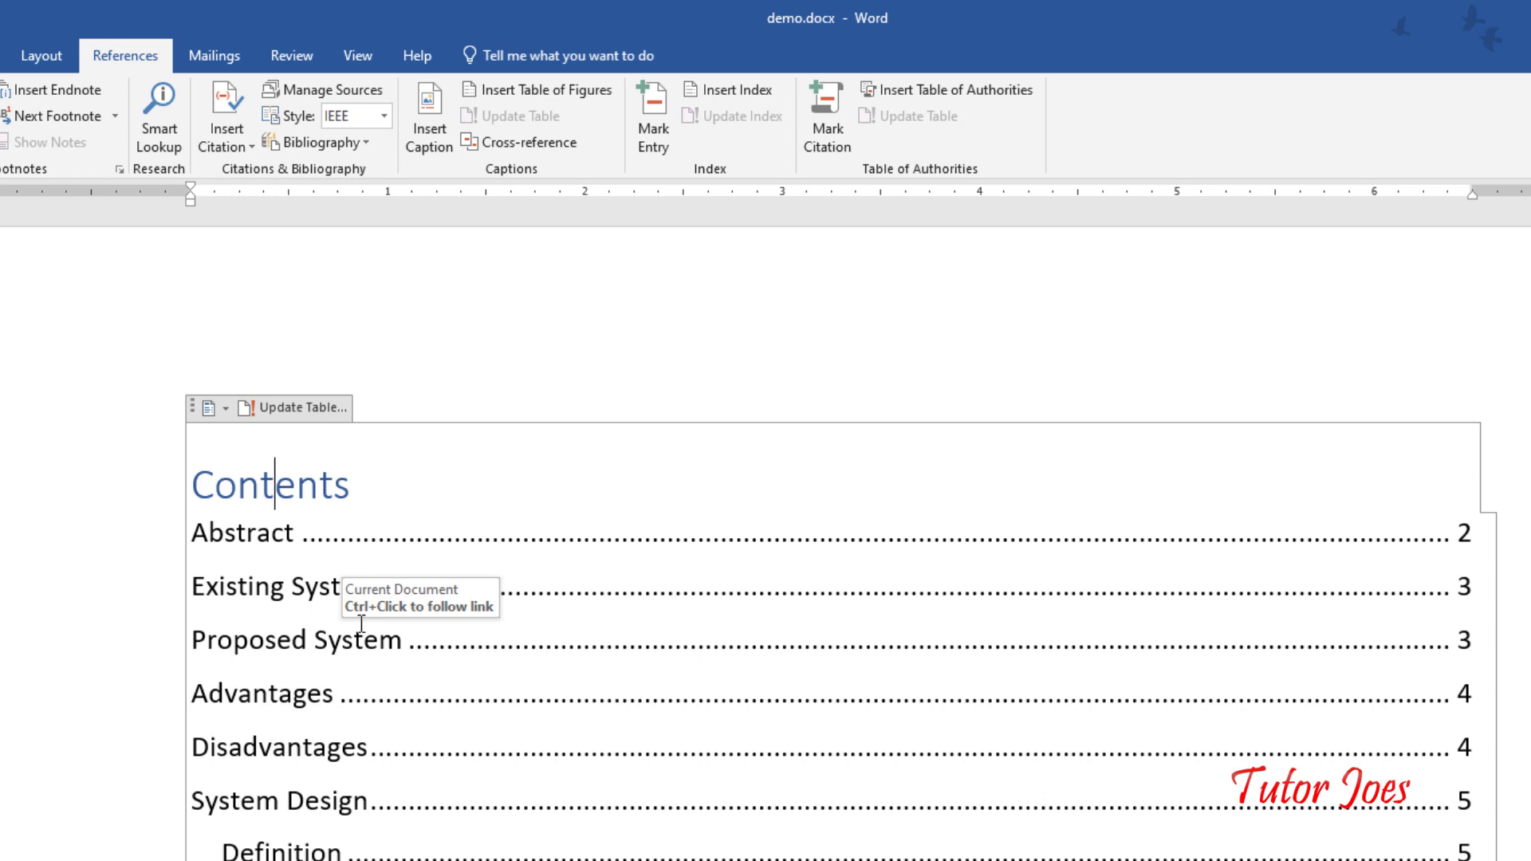
click(334, 484)
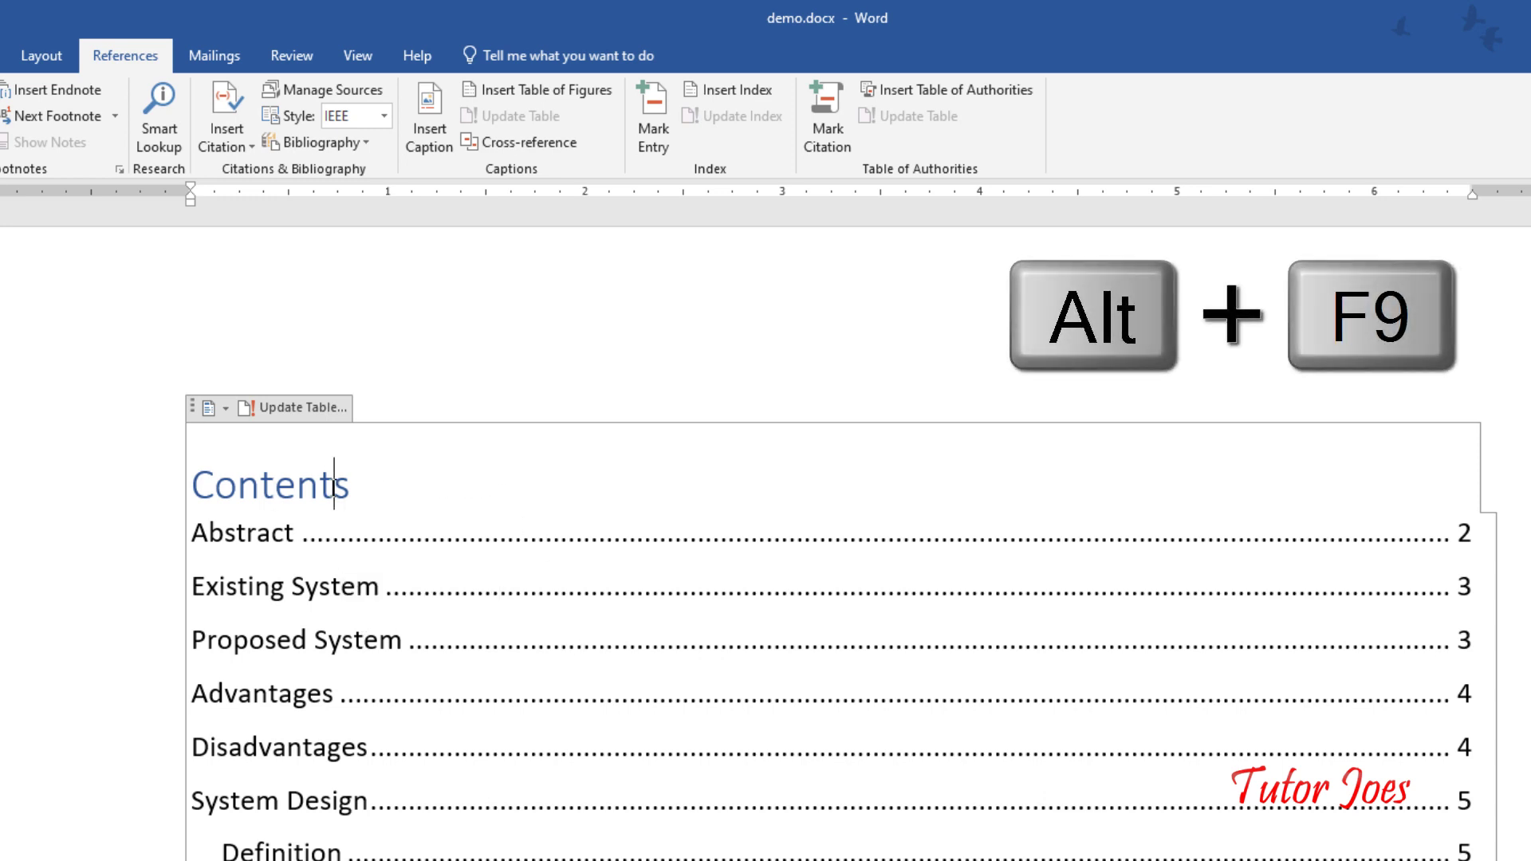
key(alt+F9)
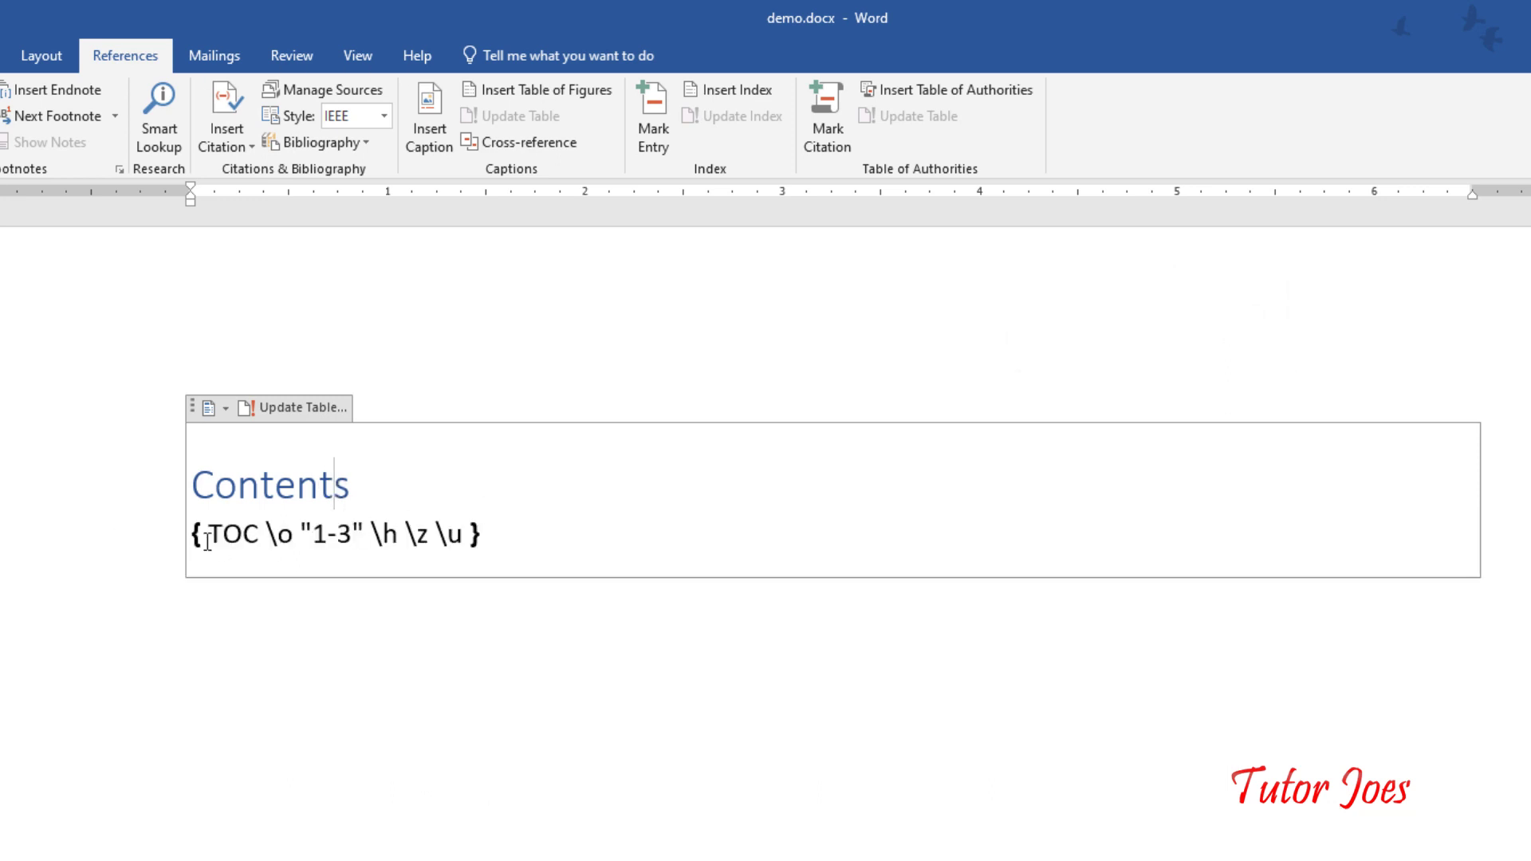
drag(207, 542, 355, 552)
click(307, 604)
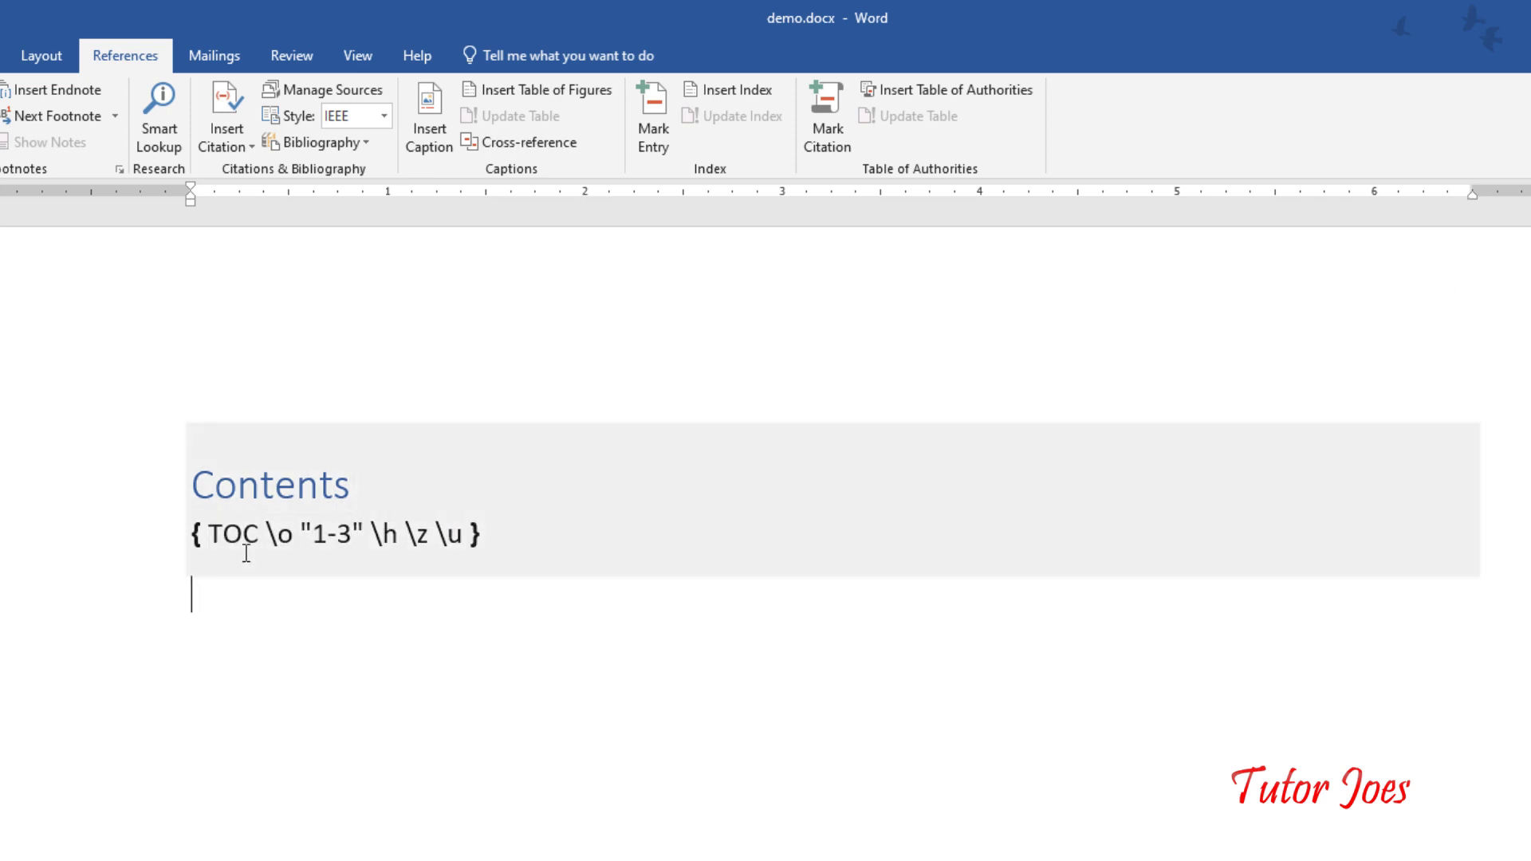
double_click(238, 538)
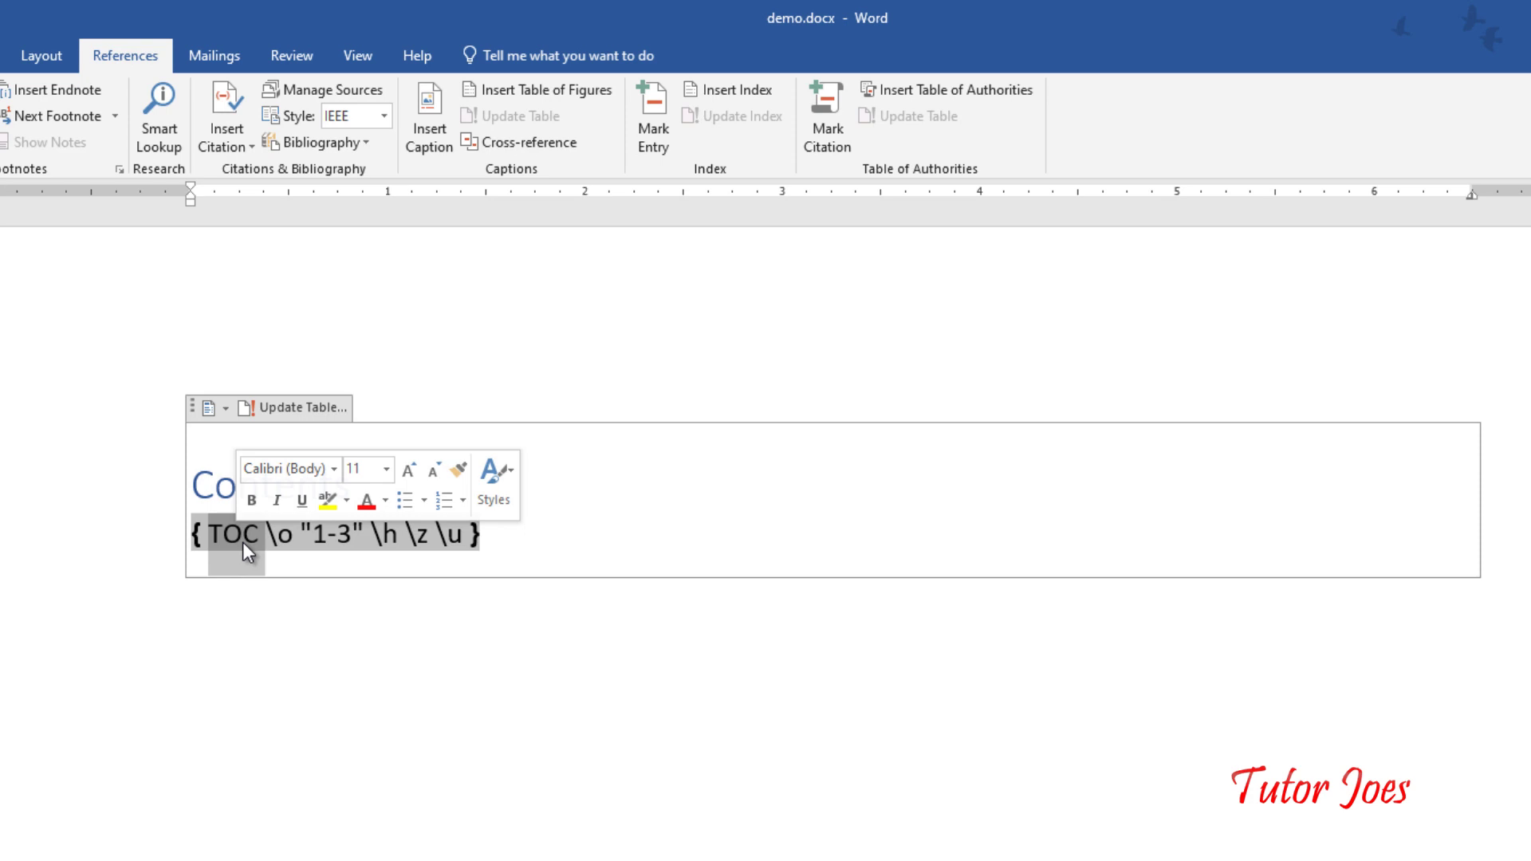
click(312, 540)
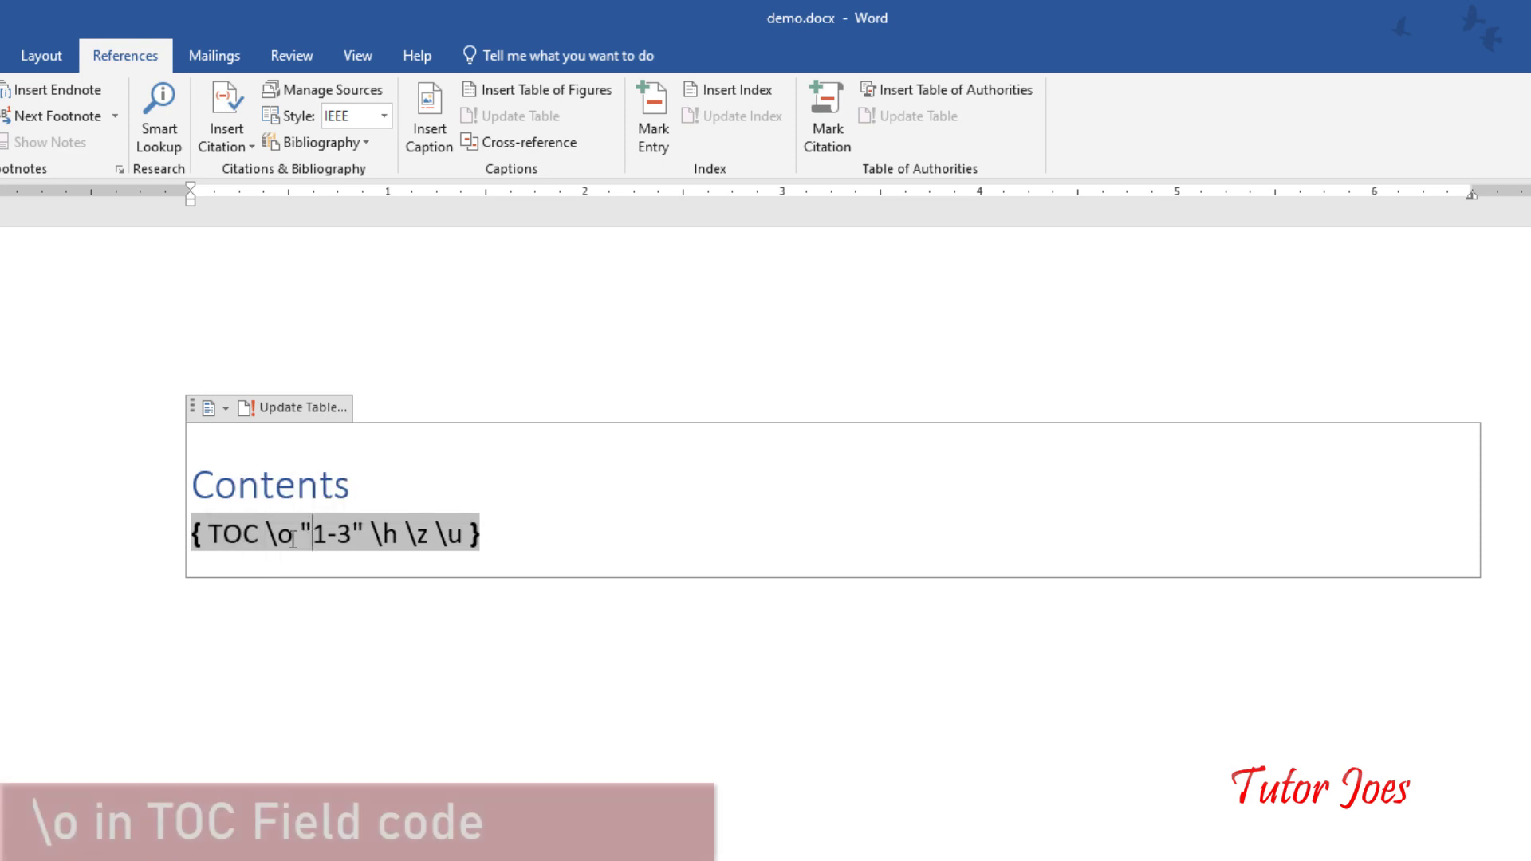
double_click(294, 539)
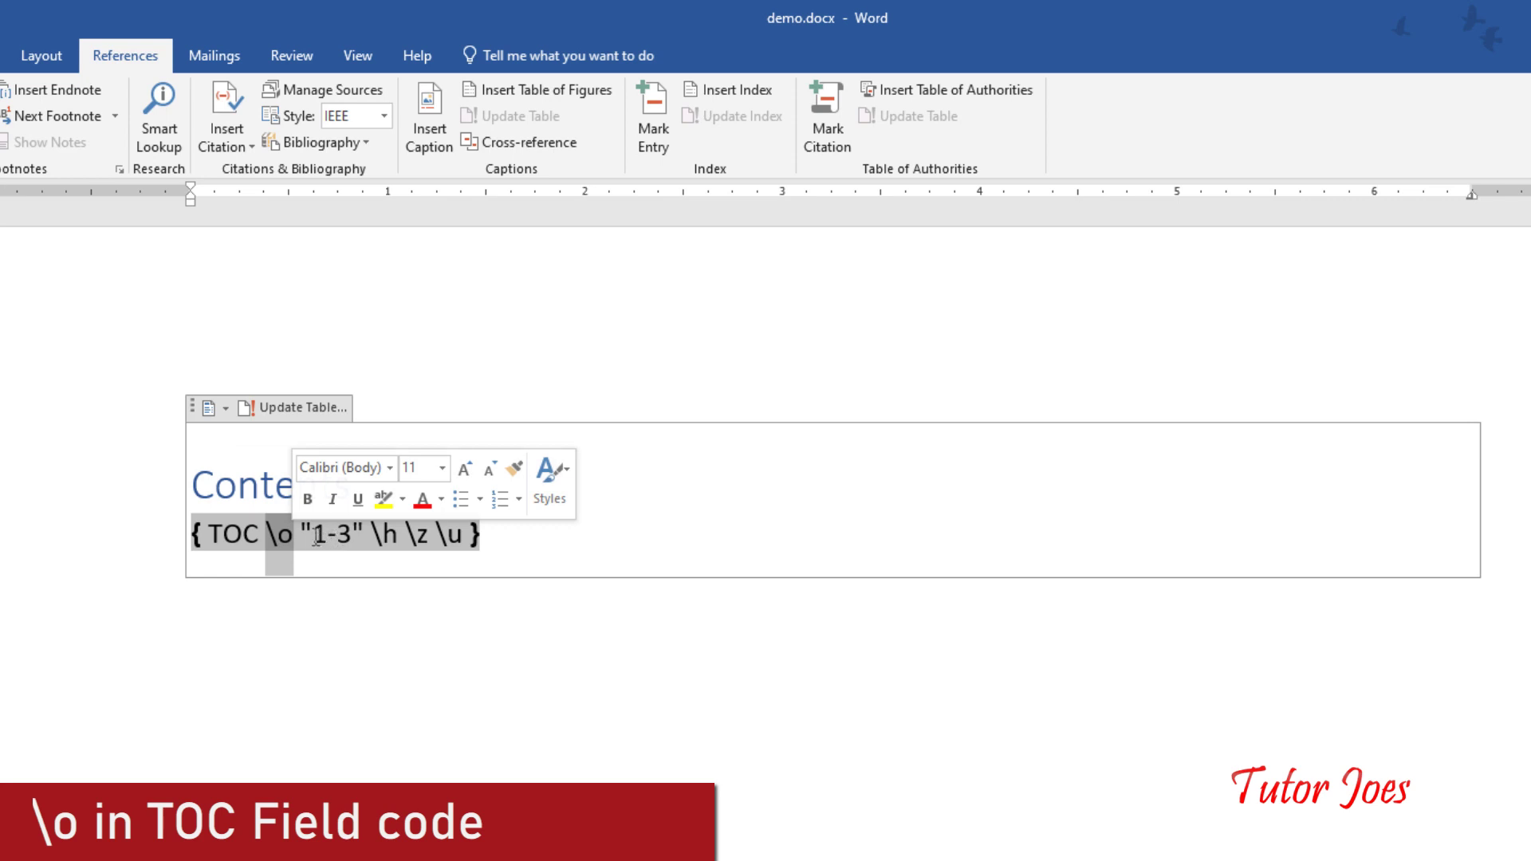
click(314, 539)
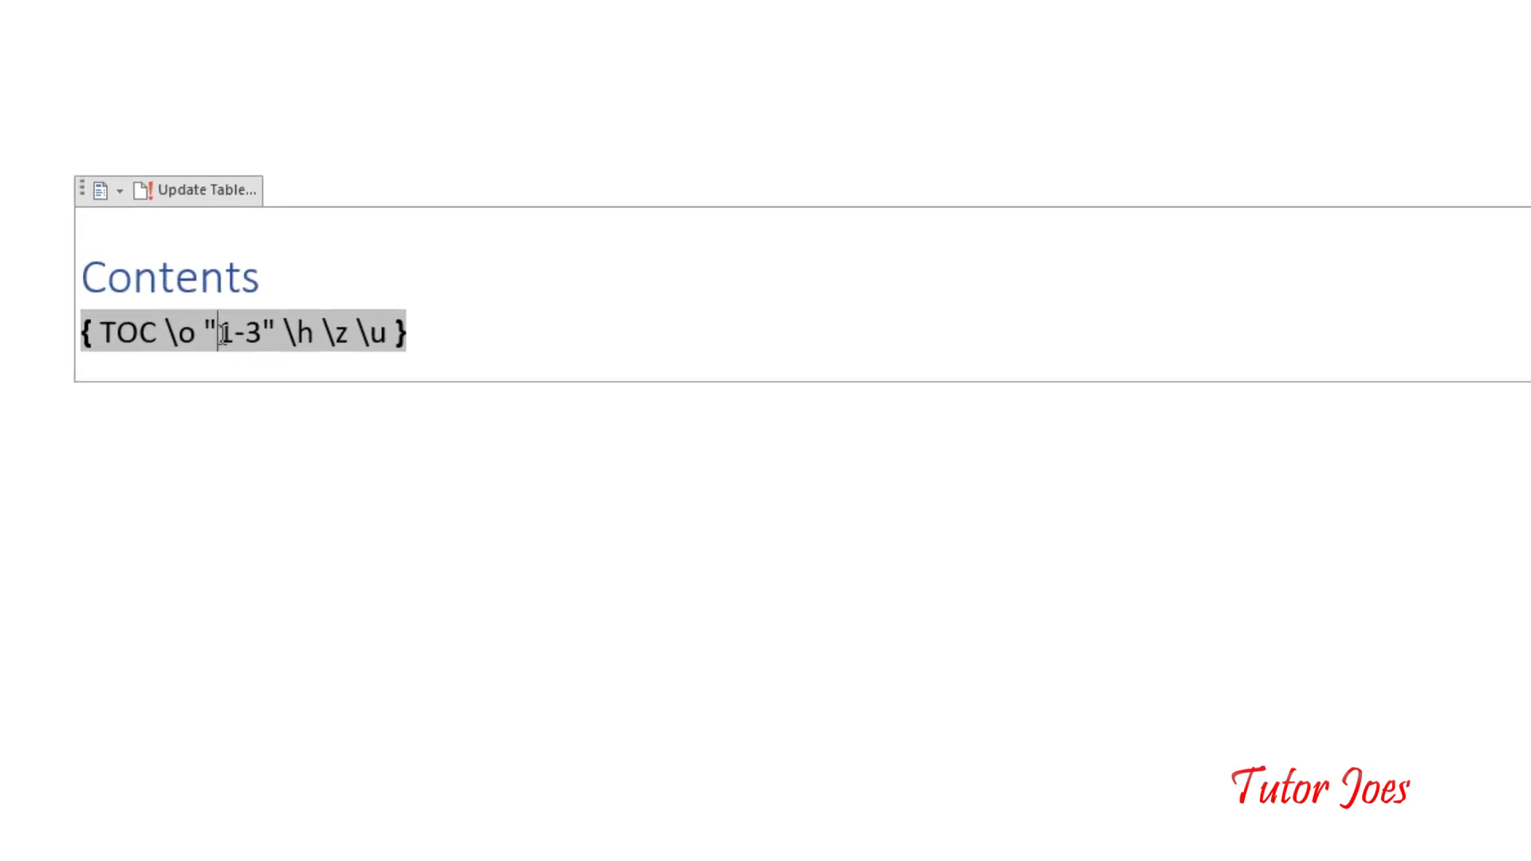
key(alt+F9)
scroll(50, 415, down, 3)
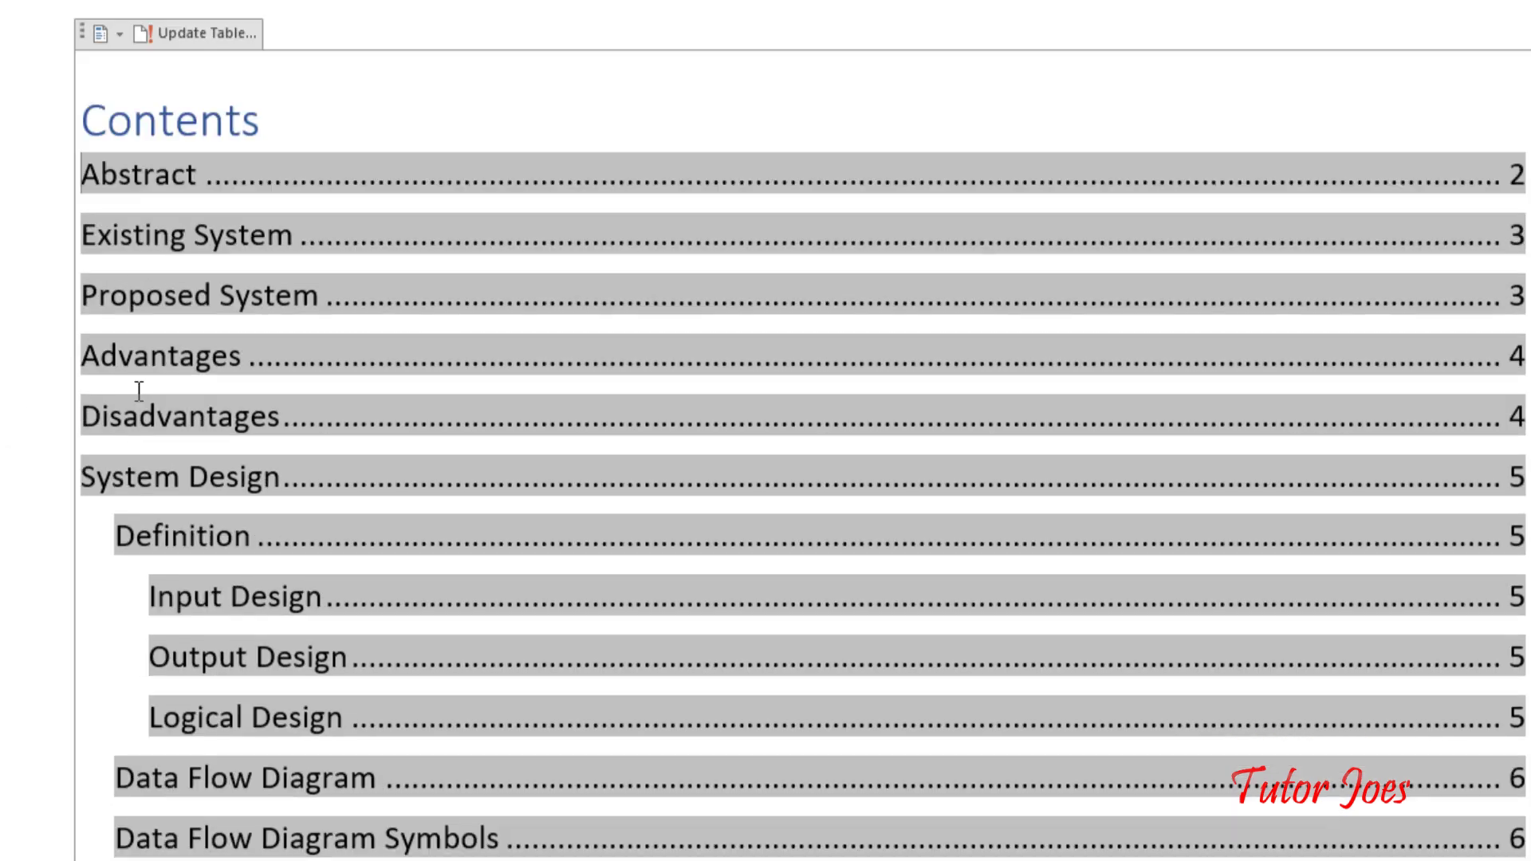
click(135, 420)
click(112, 420)
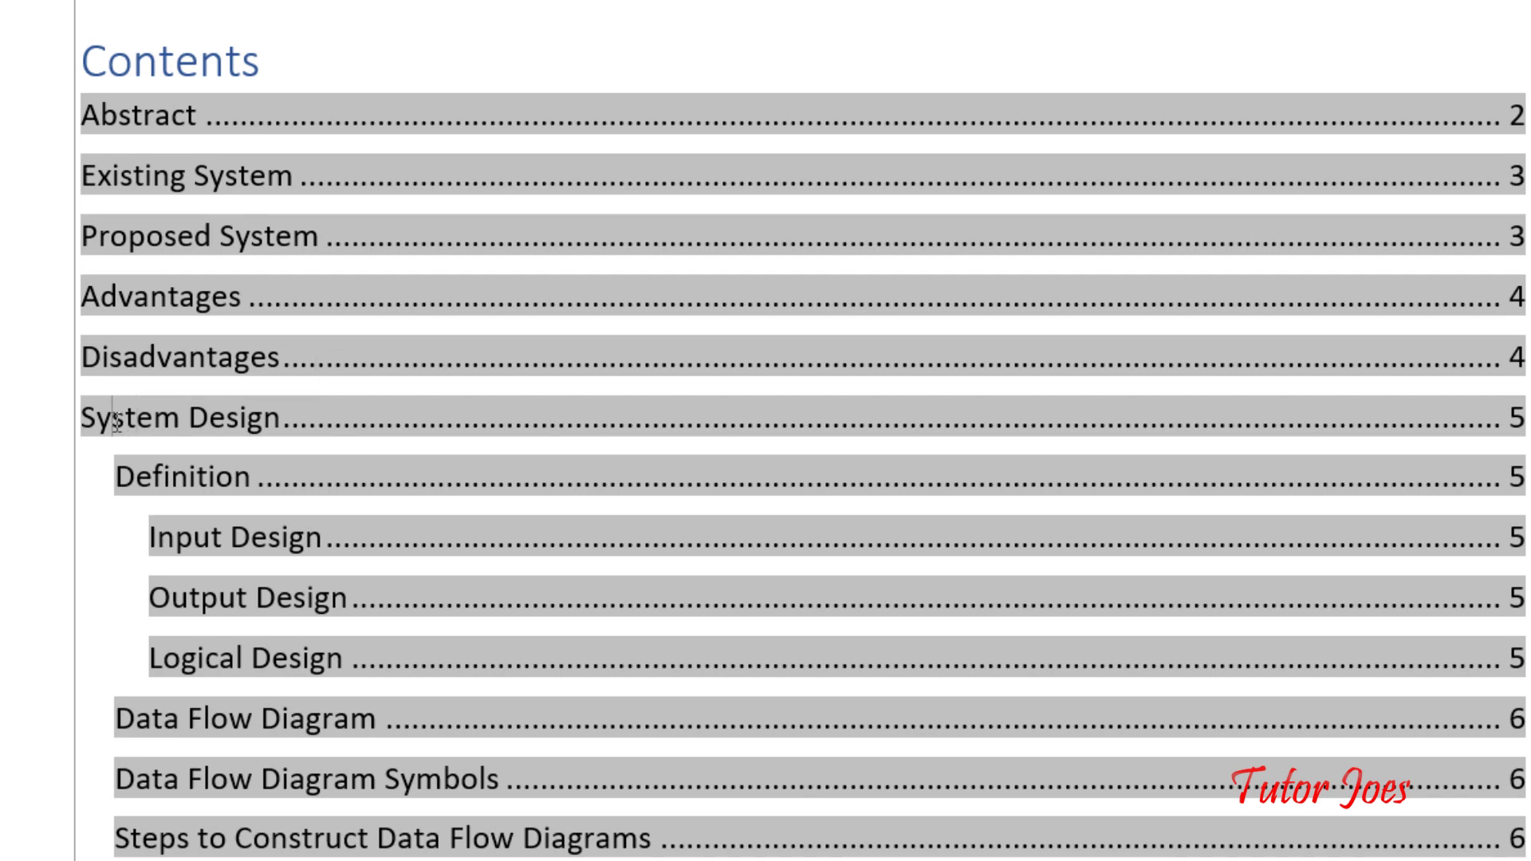
drag(202, 419, 120, 423)
drag(152, 479, 292, 570)
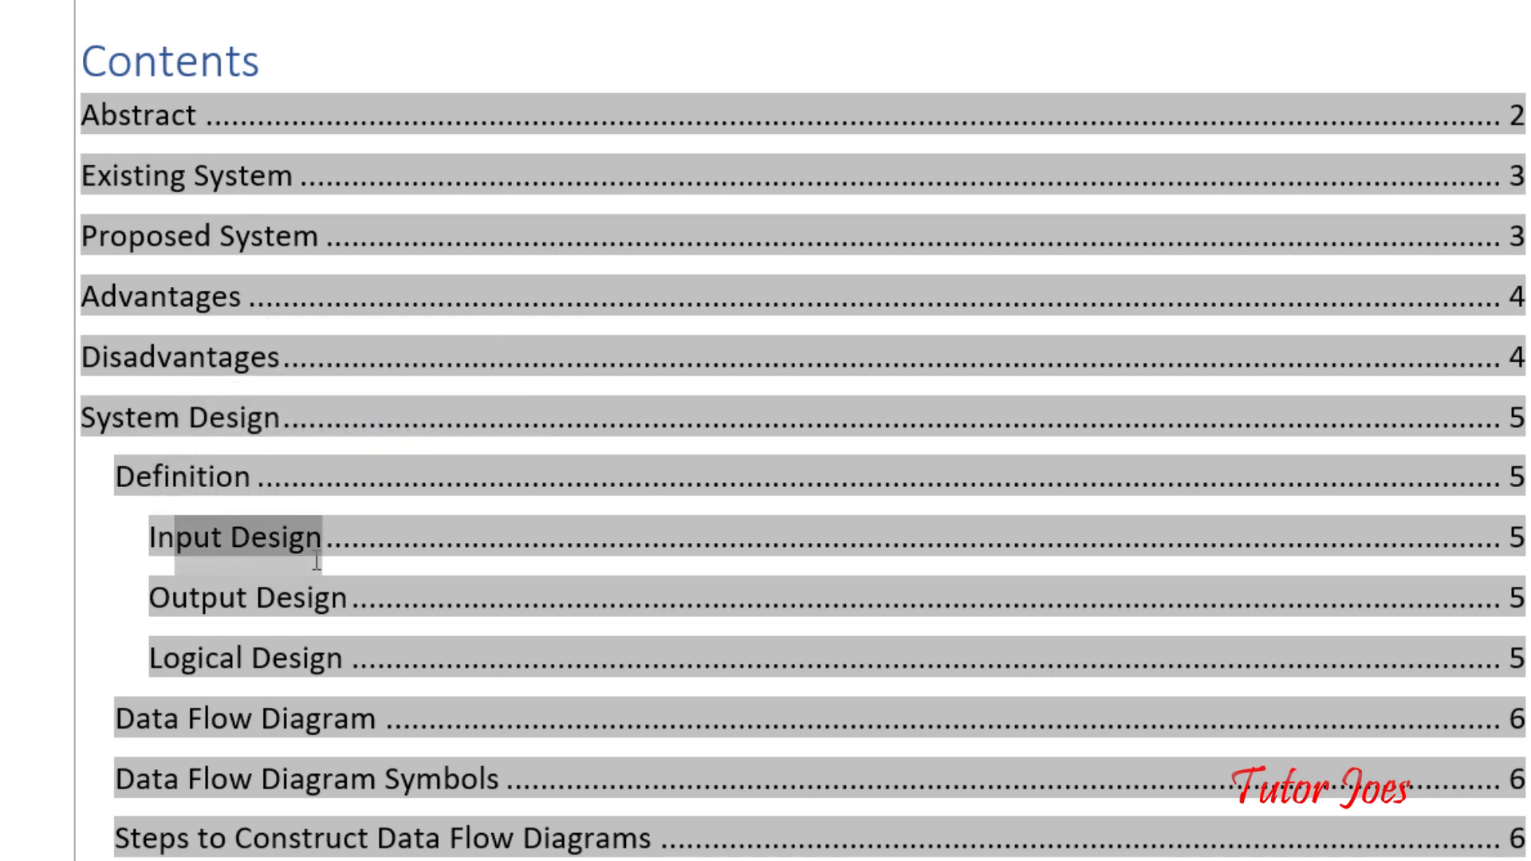
drag(205, 604, 323, 606)
drag(235, 662, 309, 660)
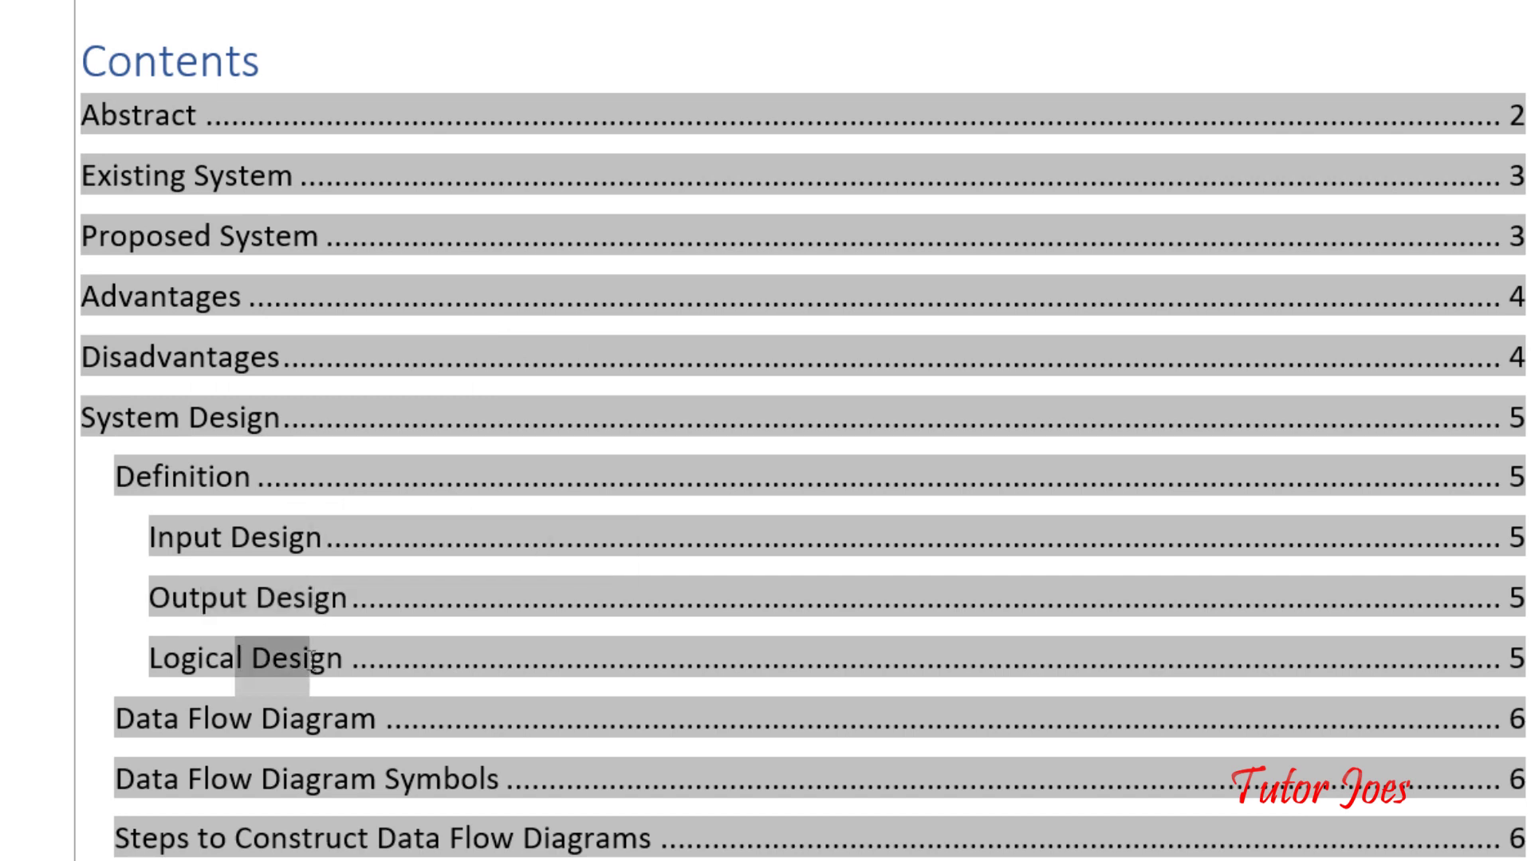
scroll(183, 264, up, 3)
click(177, 275)
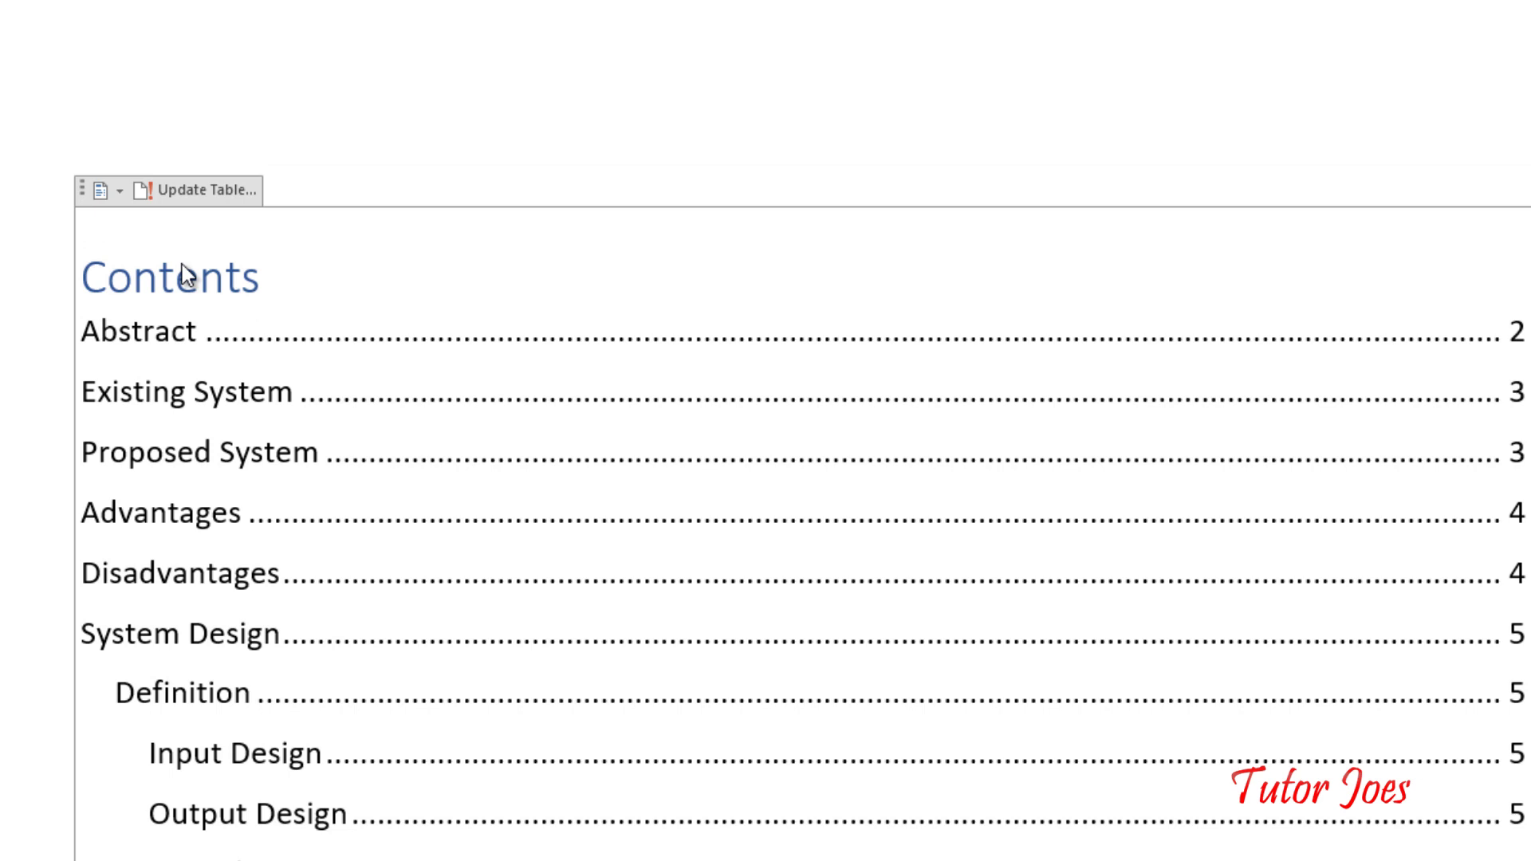
key(alt+F9)
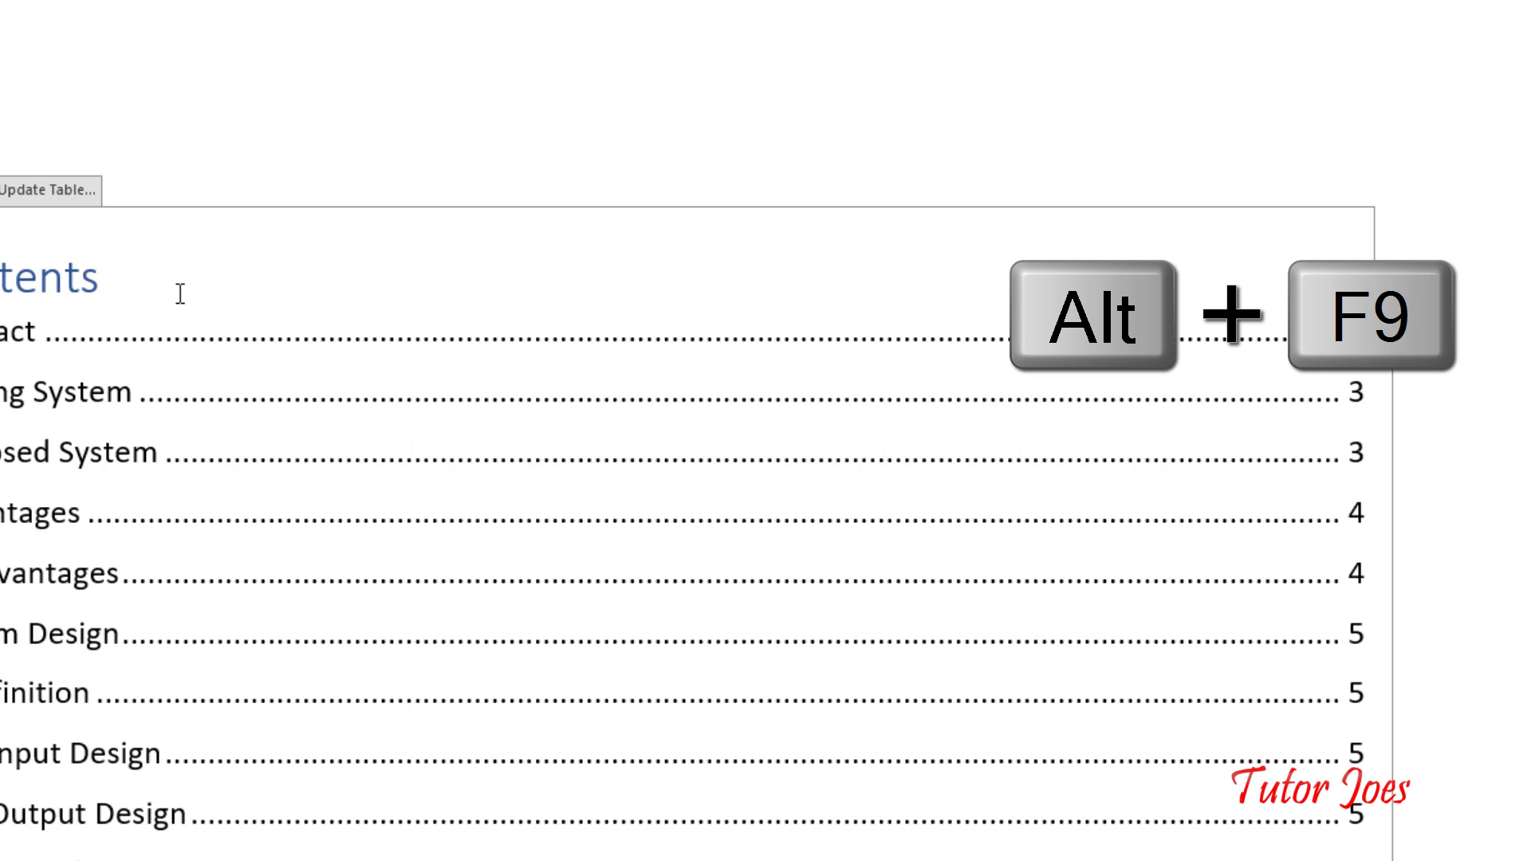
Step: Show the TOC field code with Alt+F9 and change \o "1-3" to "1-2"
key(alt+F9)
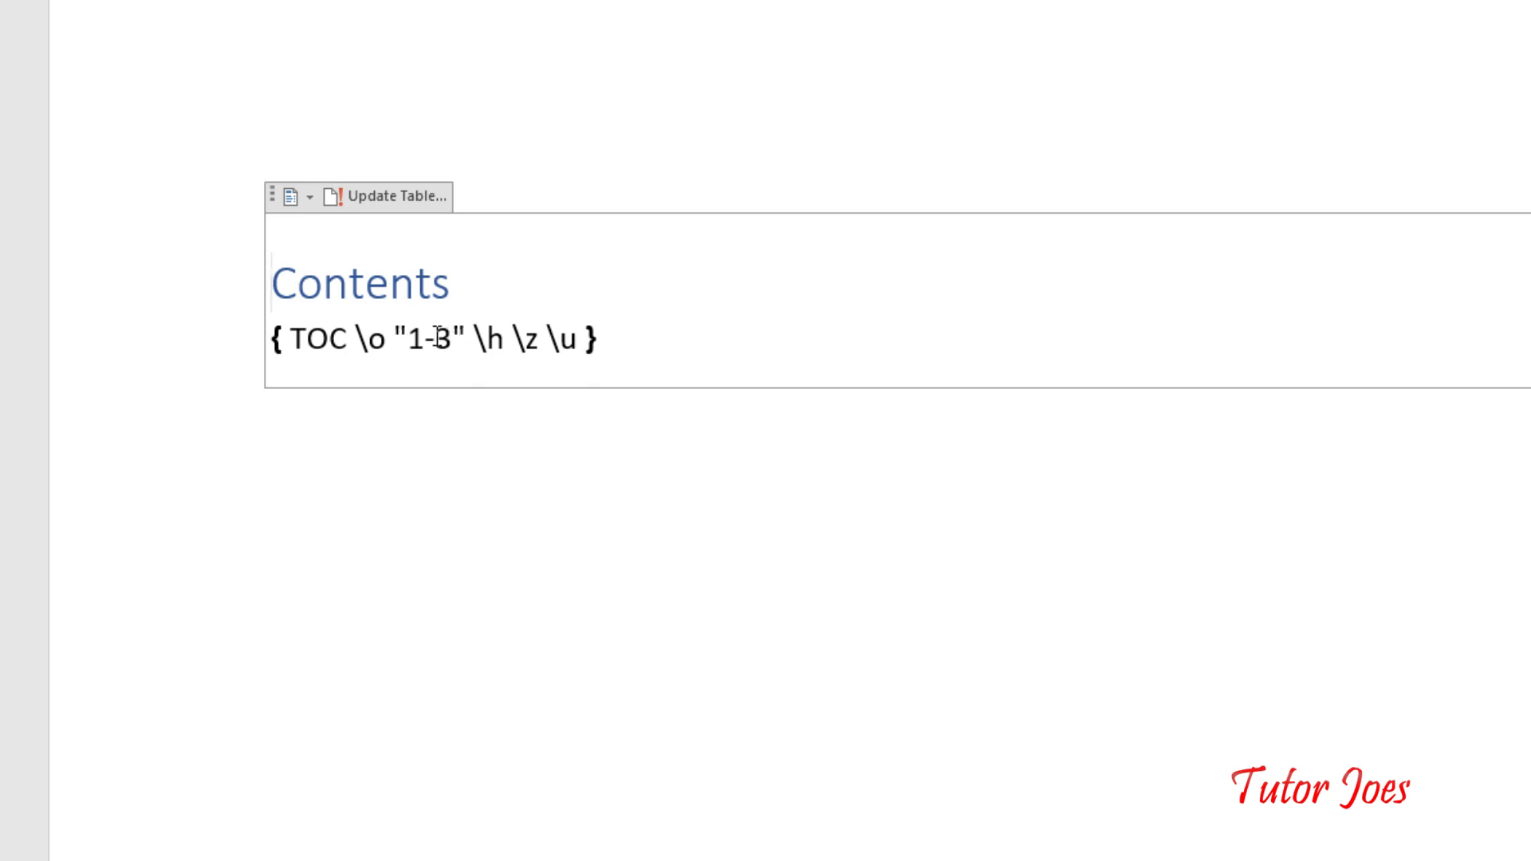
drag(443, 339, 466, 340)
click(453, 340)
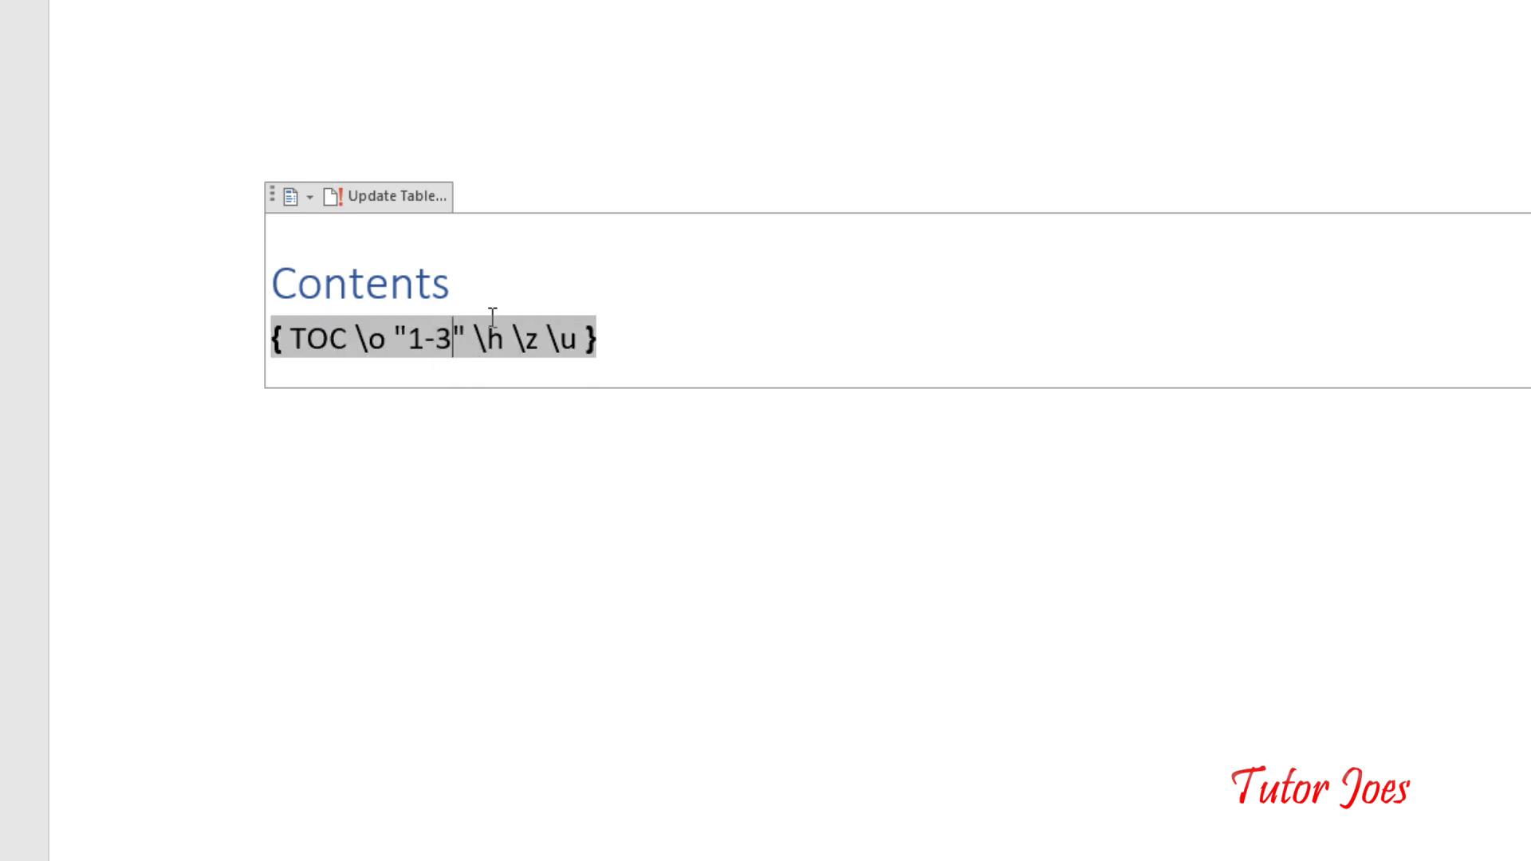
key(BackSpace)
text(2)
drag(407, 339, 449, 341)
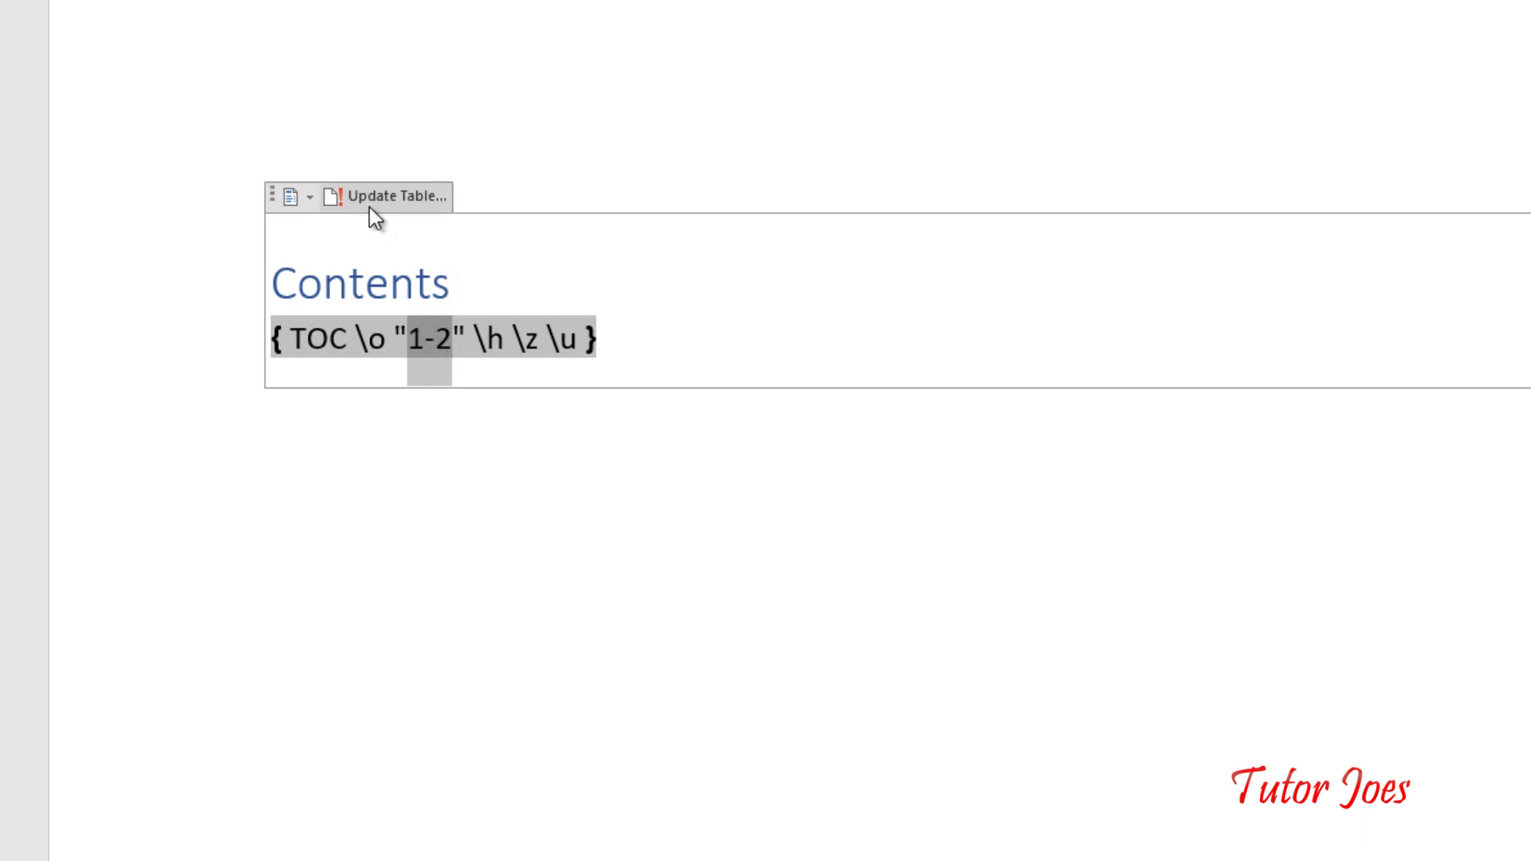
click(309, 197)
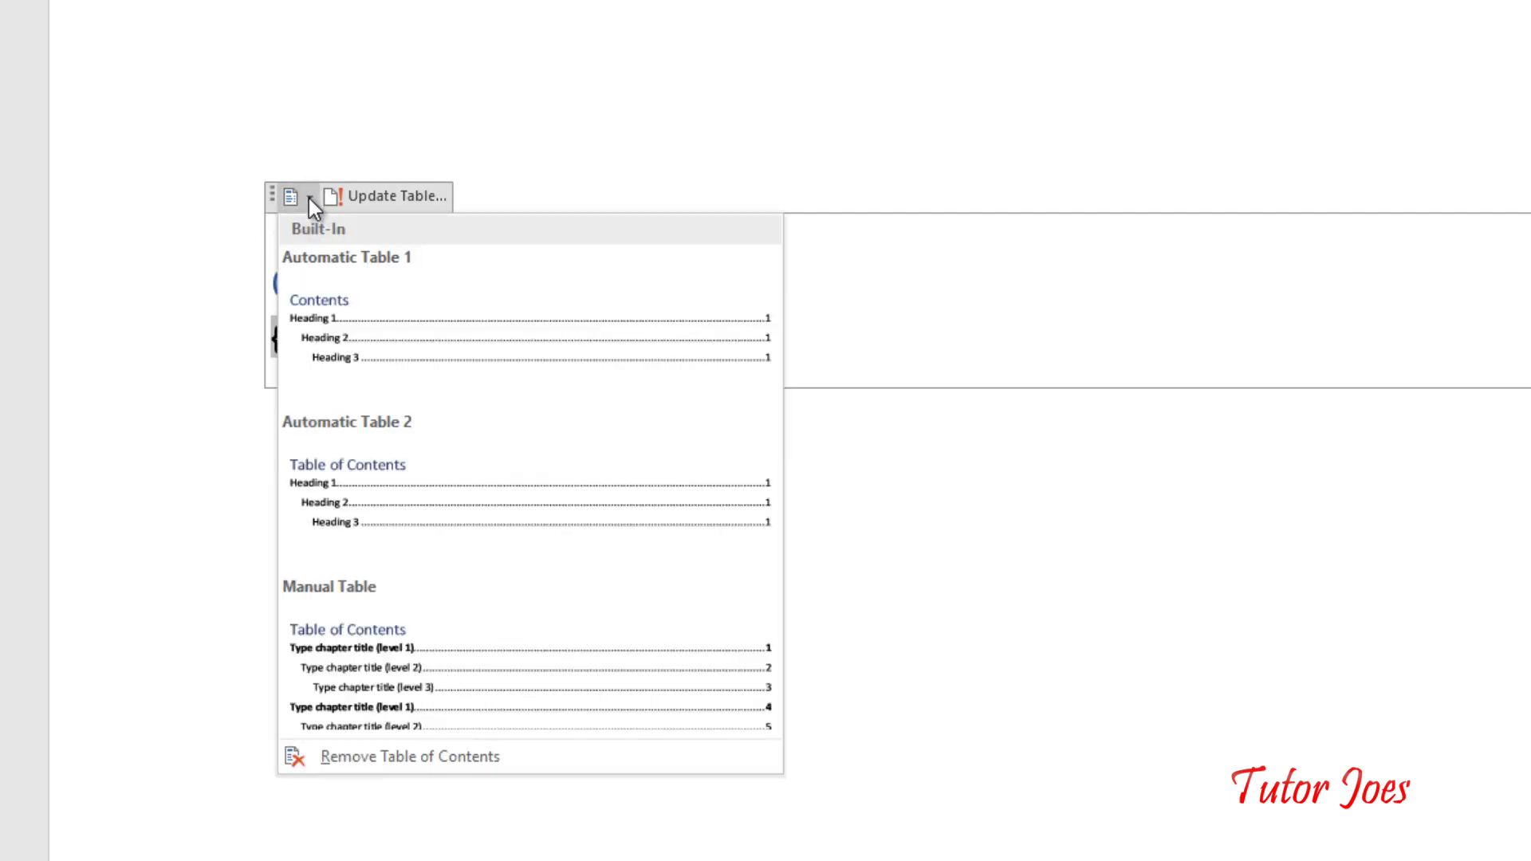
Step: Dismiss an initial update prompt and inspect the Input through Logical Design entries
click(391, 197)
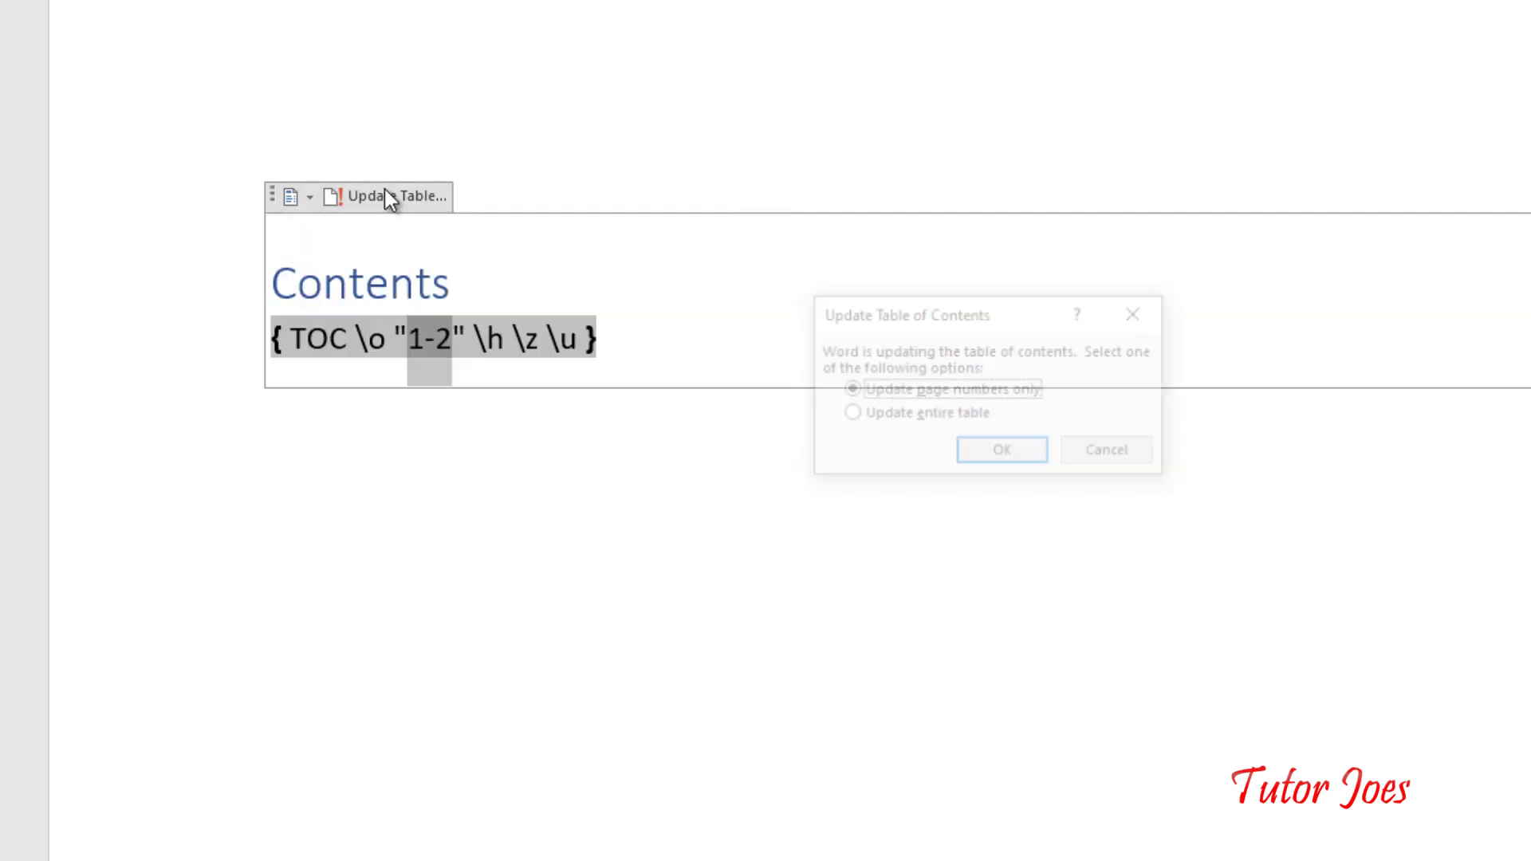
click(1142, 314)
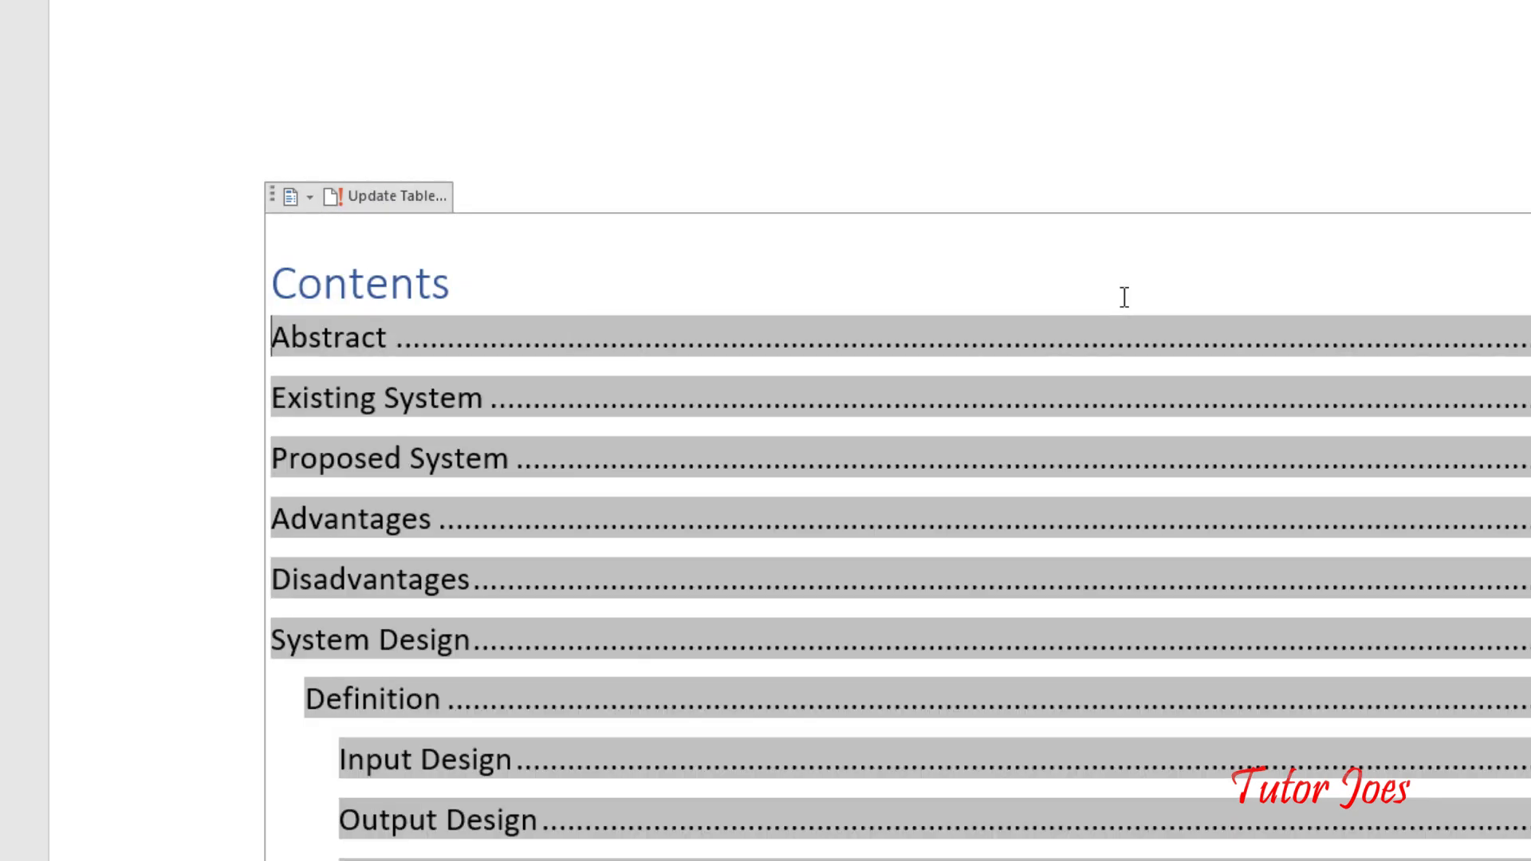
scroll(356, 407, down, 5)
click(384, 328)
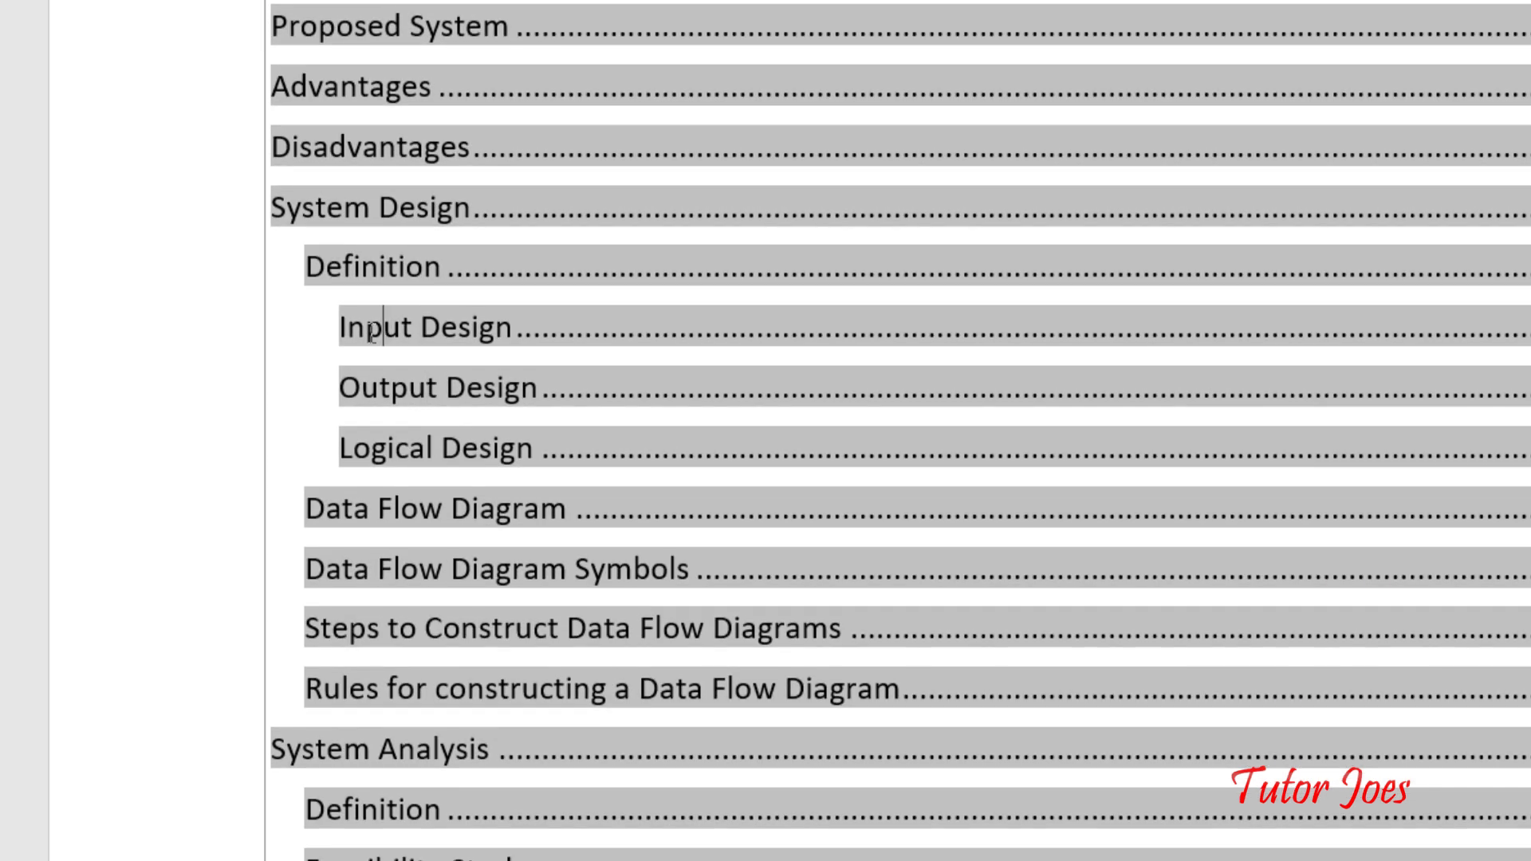
click(434, 448)
drag(351, 327, 554, 461)
scroll(550, 463, up, 3)
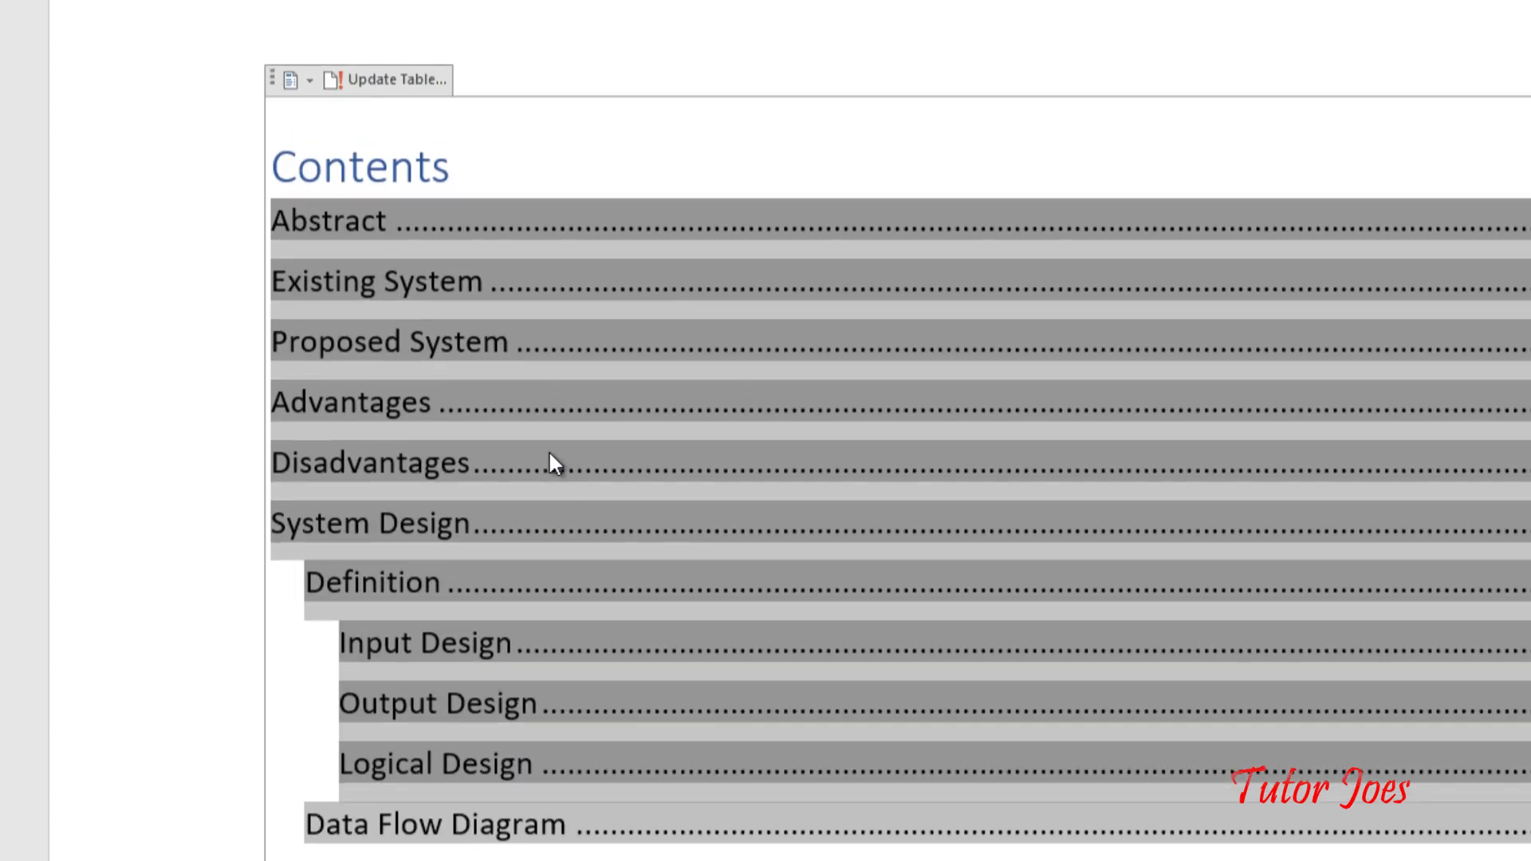
Step: Update the entire table to two heading levels, then show its field code with Alt+F9
click(395, 91)
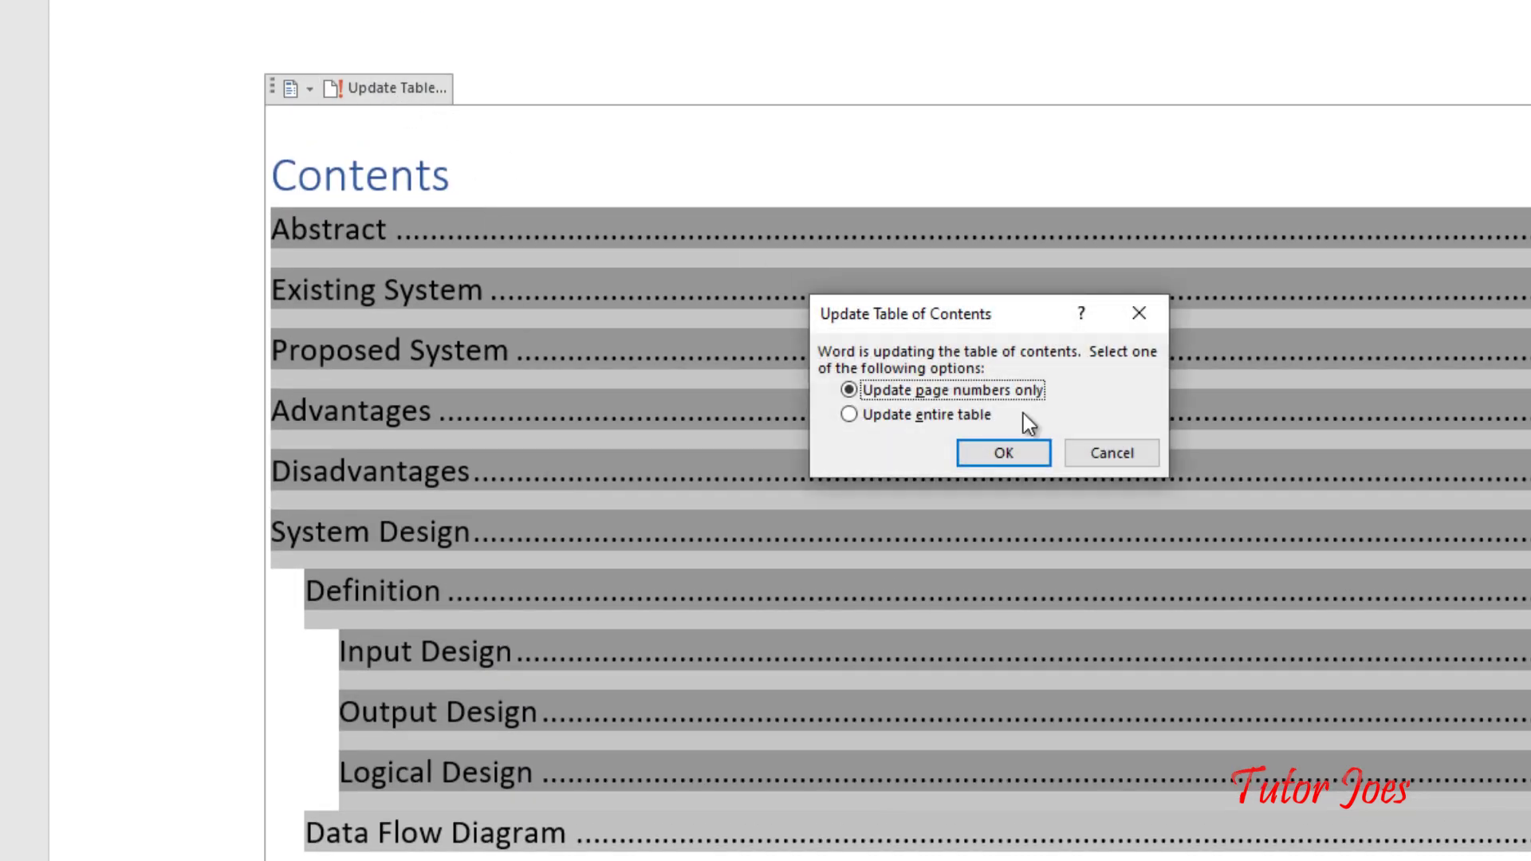
click(978, 416)
click(1002, 452)
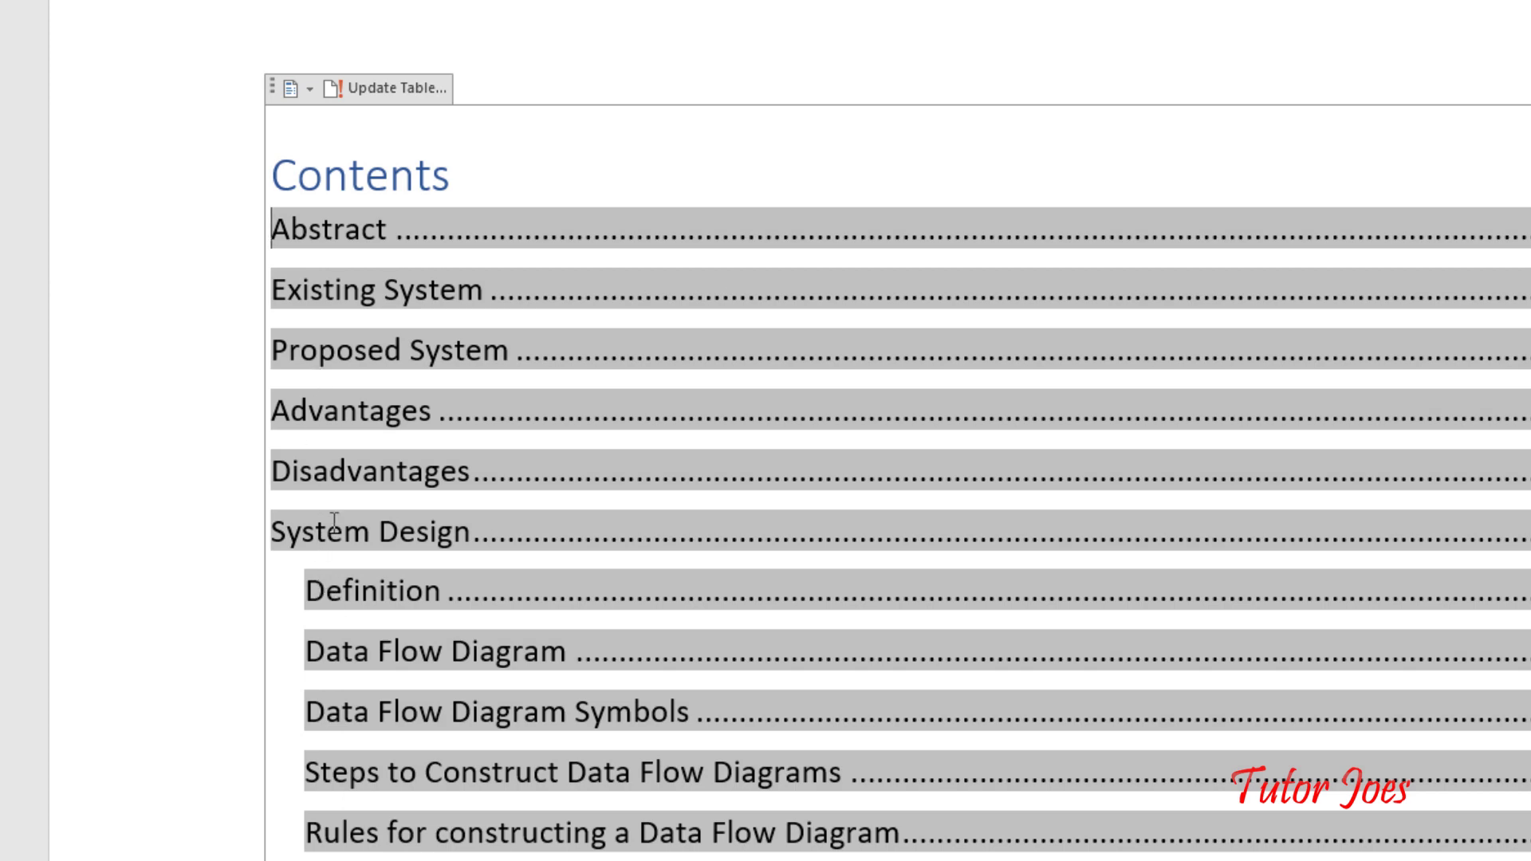
click(346, 595)
click(373, 85)
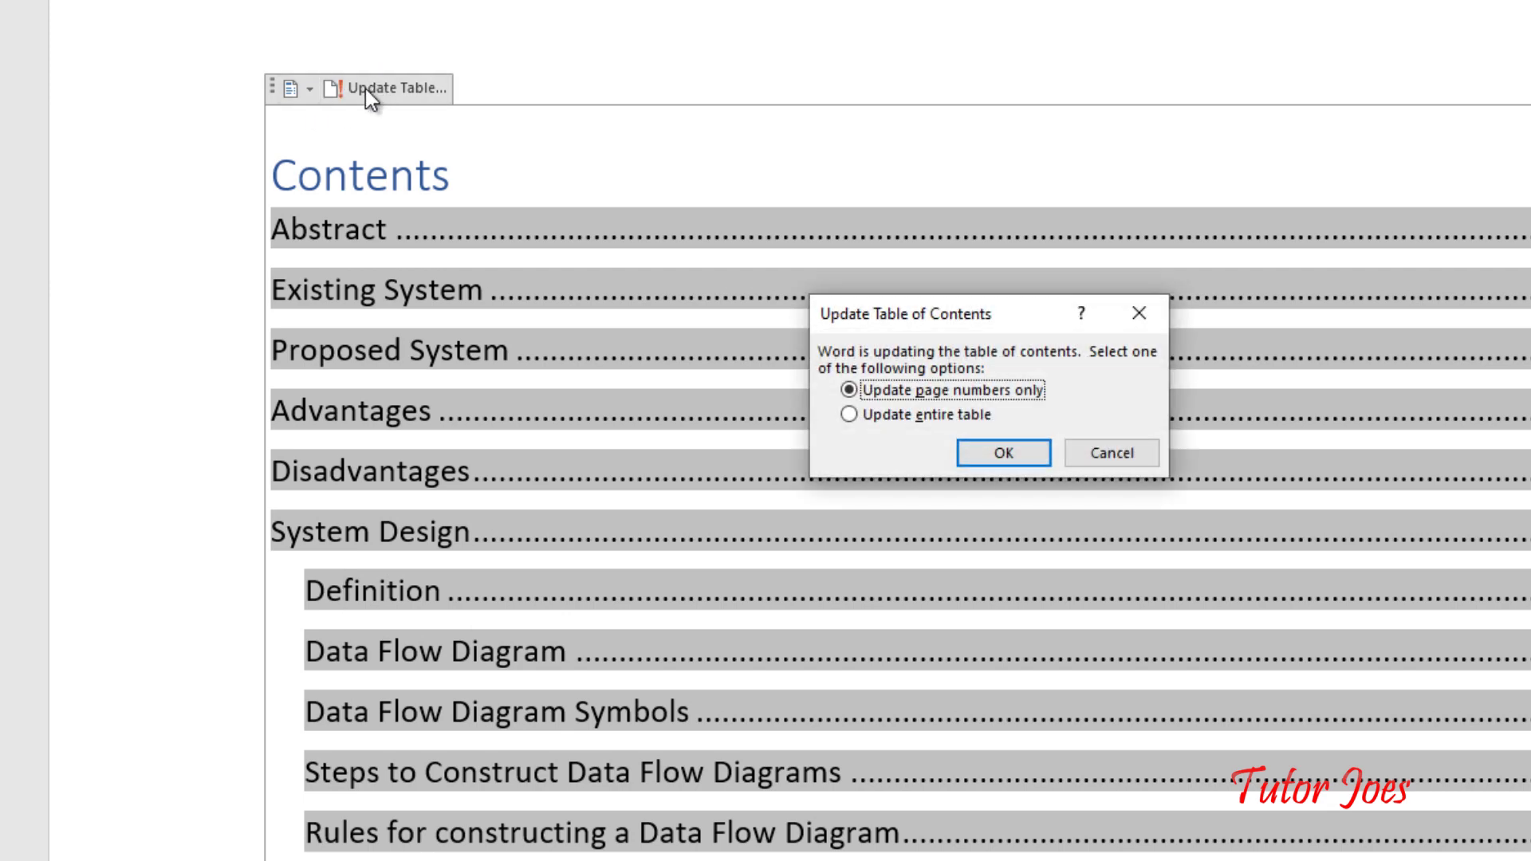
key(Return)
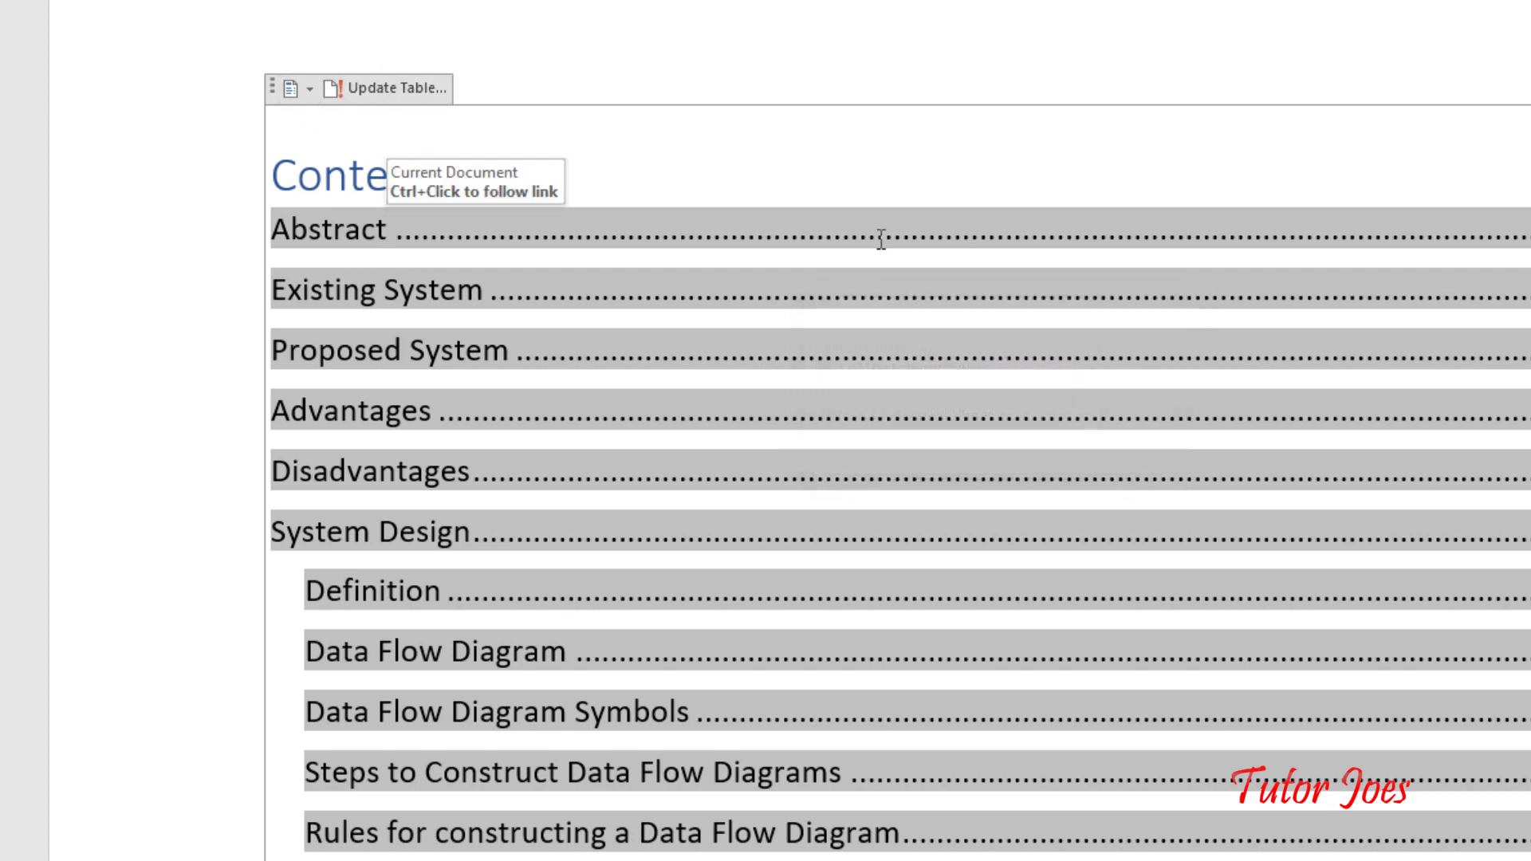
key(alt+F9)
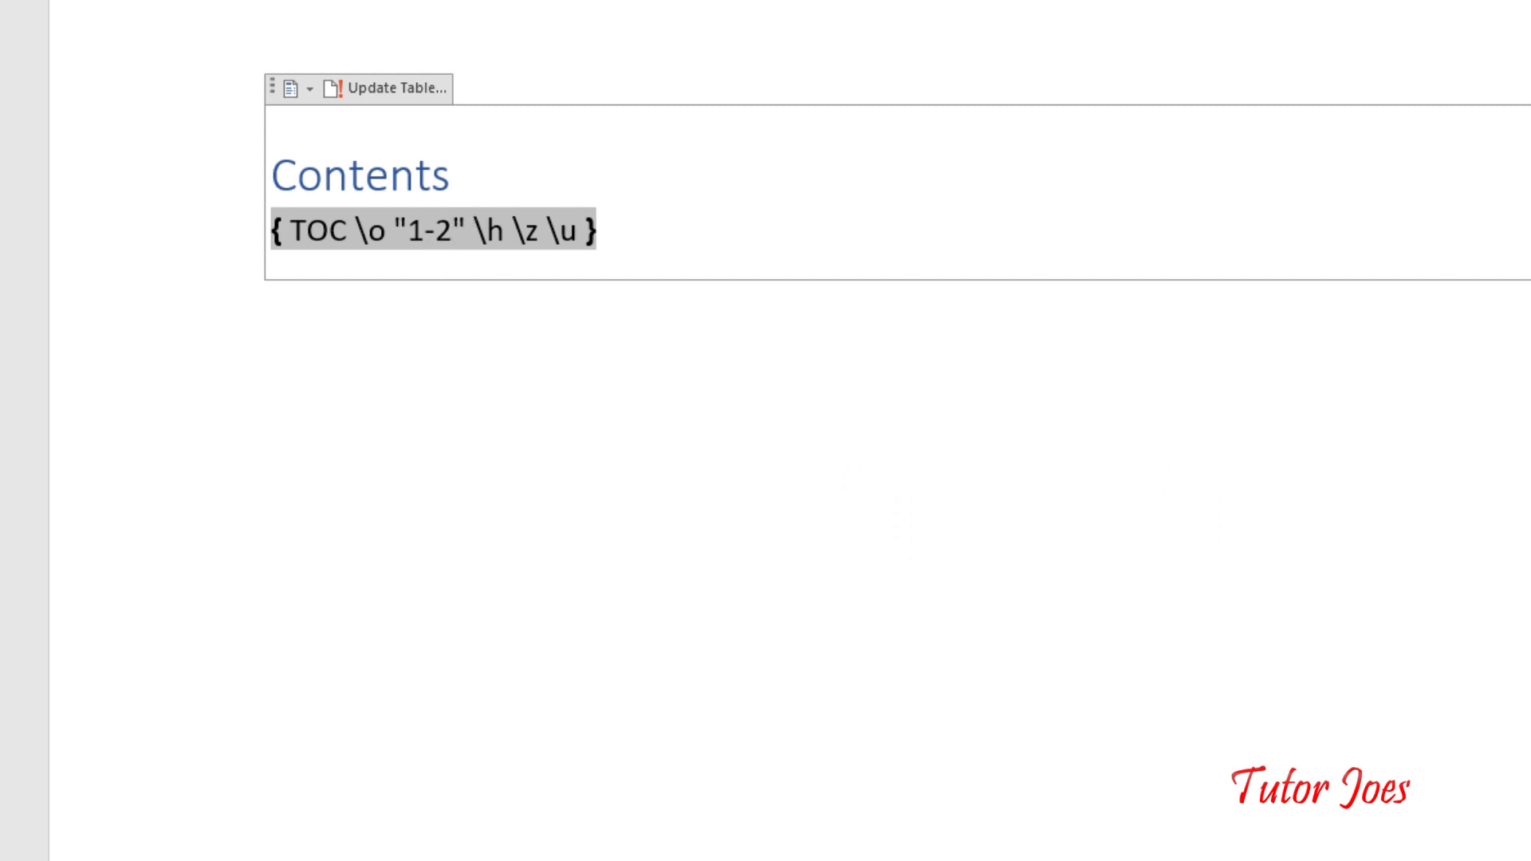
Step: Change the level range to \o "1-1", update the entire table, and return to the rendered Contents
key(BackSpace)
text(1)
click(356, 97)
click(973, 414)
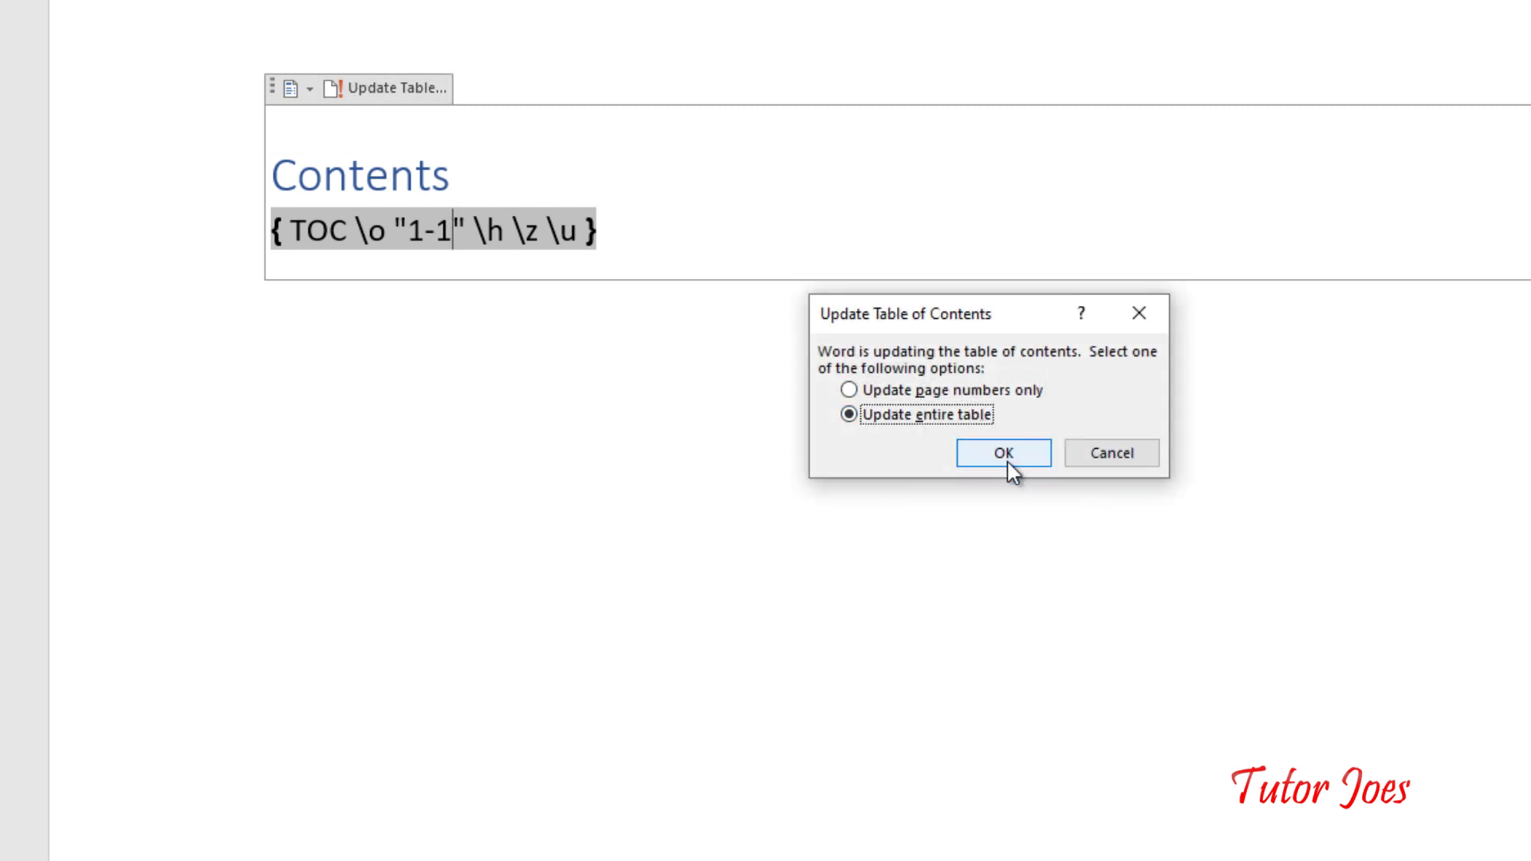
click(1004, 454)
click(417, 174)
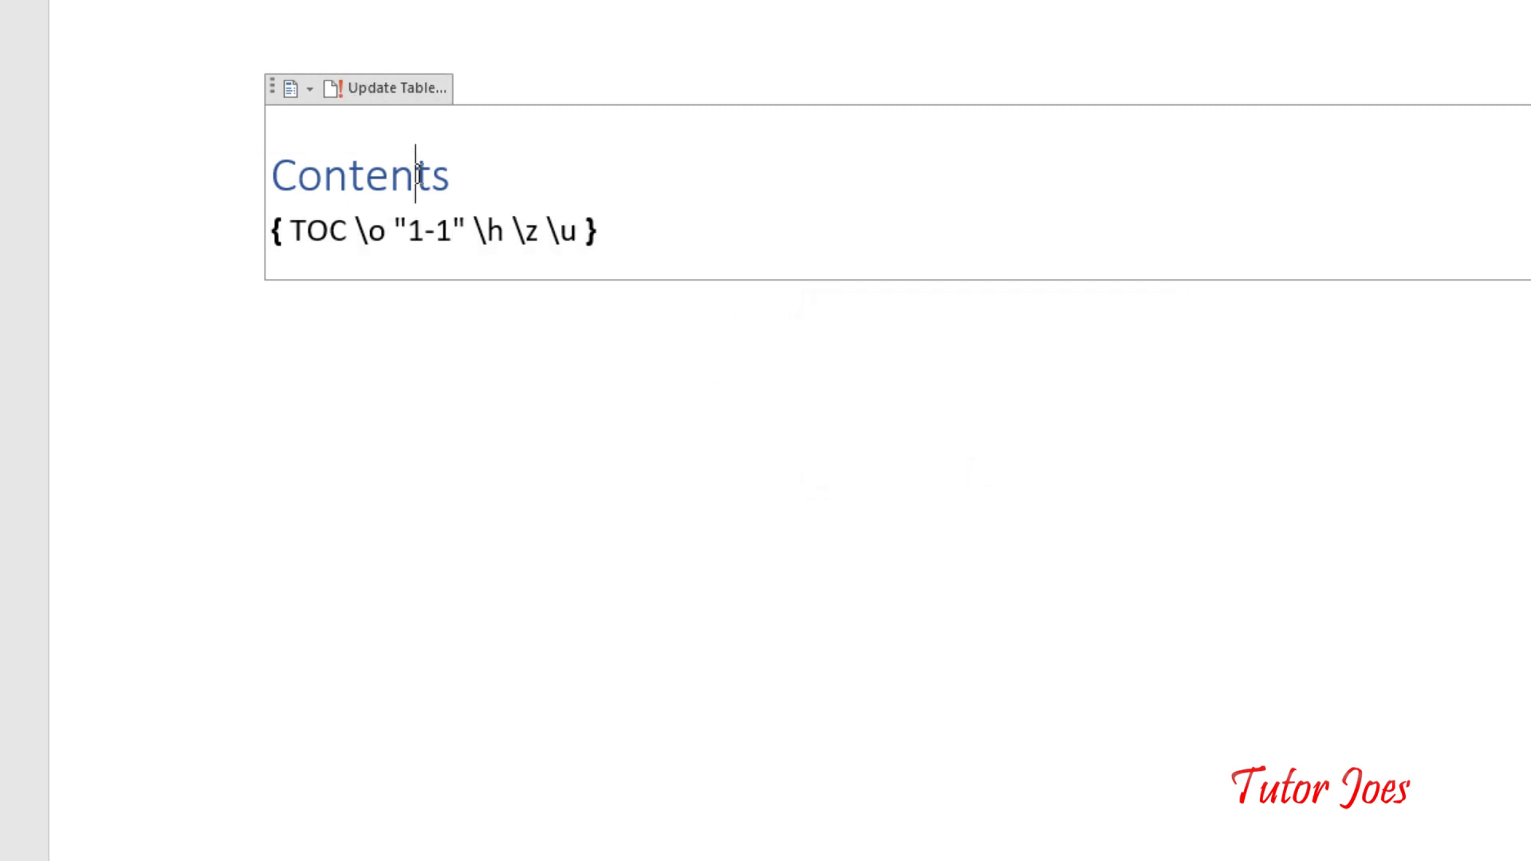
key(alt+F9)
click(372, 409)
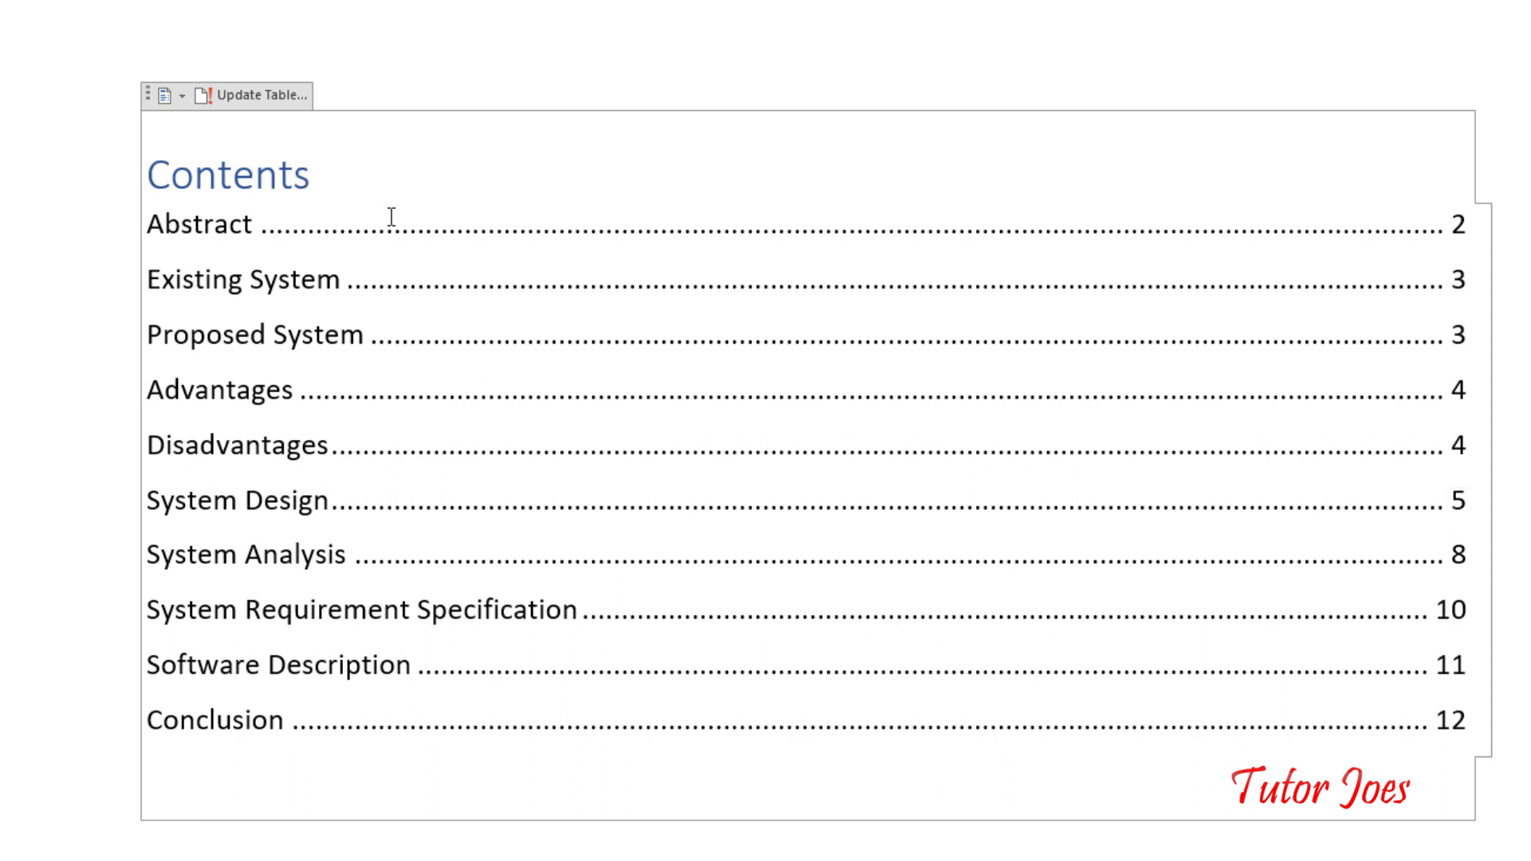
Step: Edit the field code back to \o "1-3", update the entire table, and scroll through it
key(alt+F9)
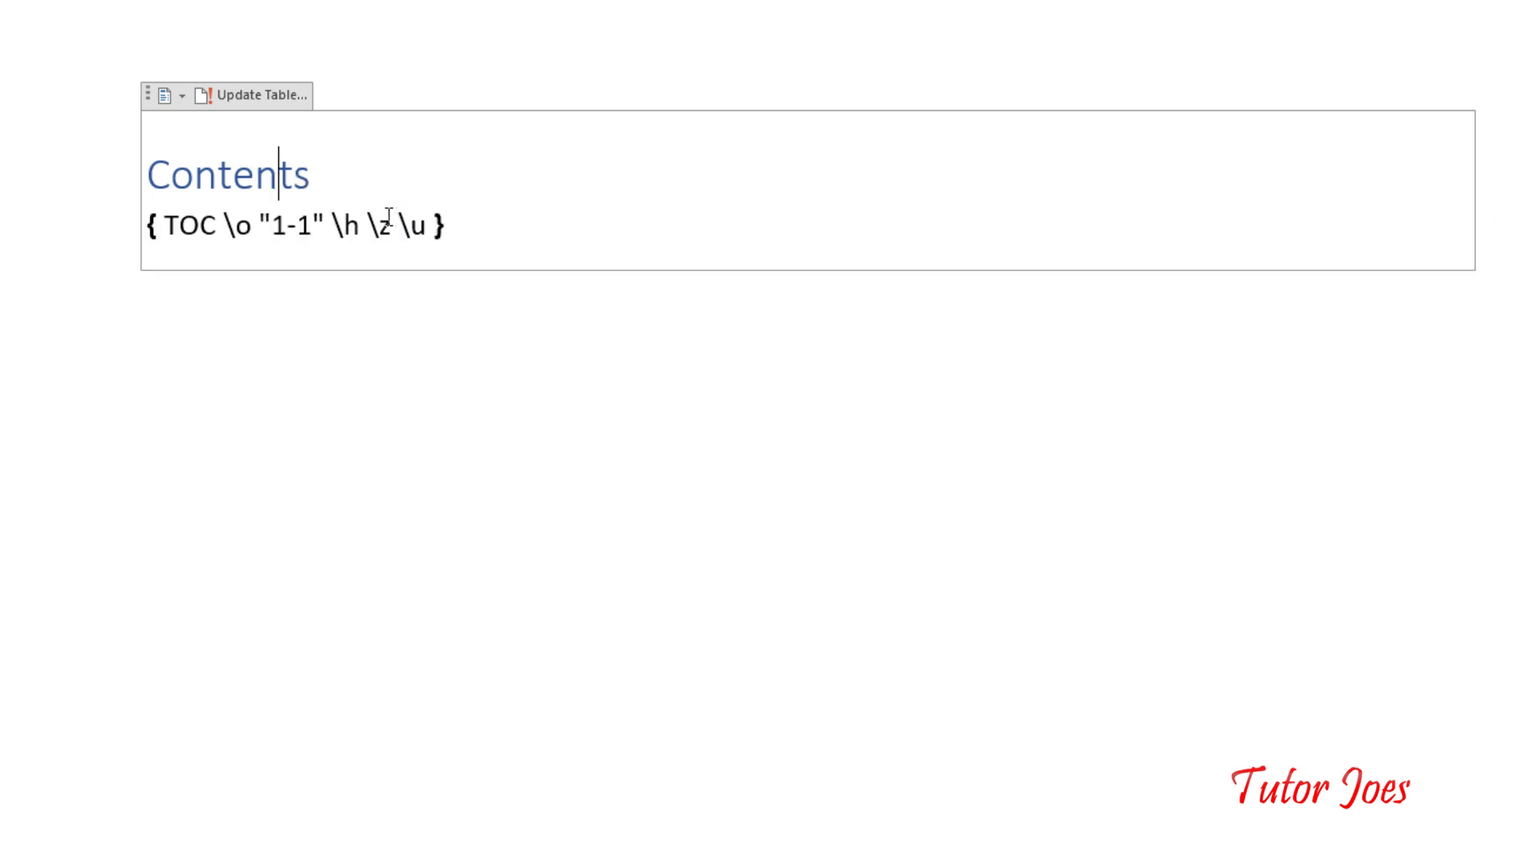
click(314, 225)
key(BackSpace)
text(3)
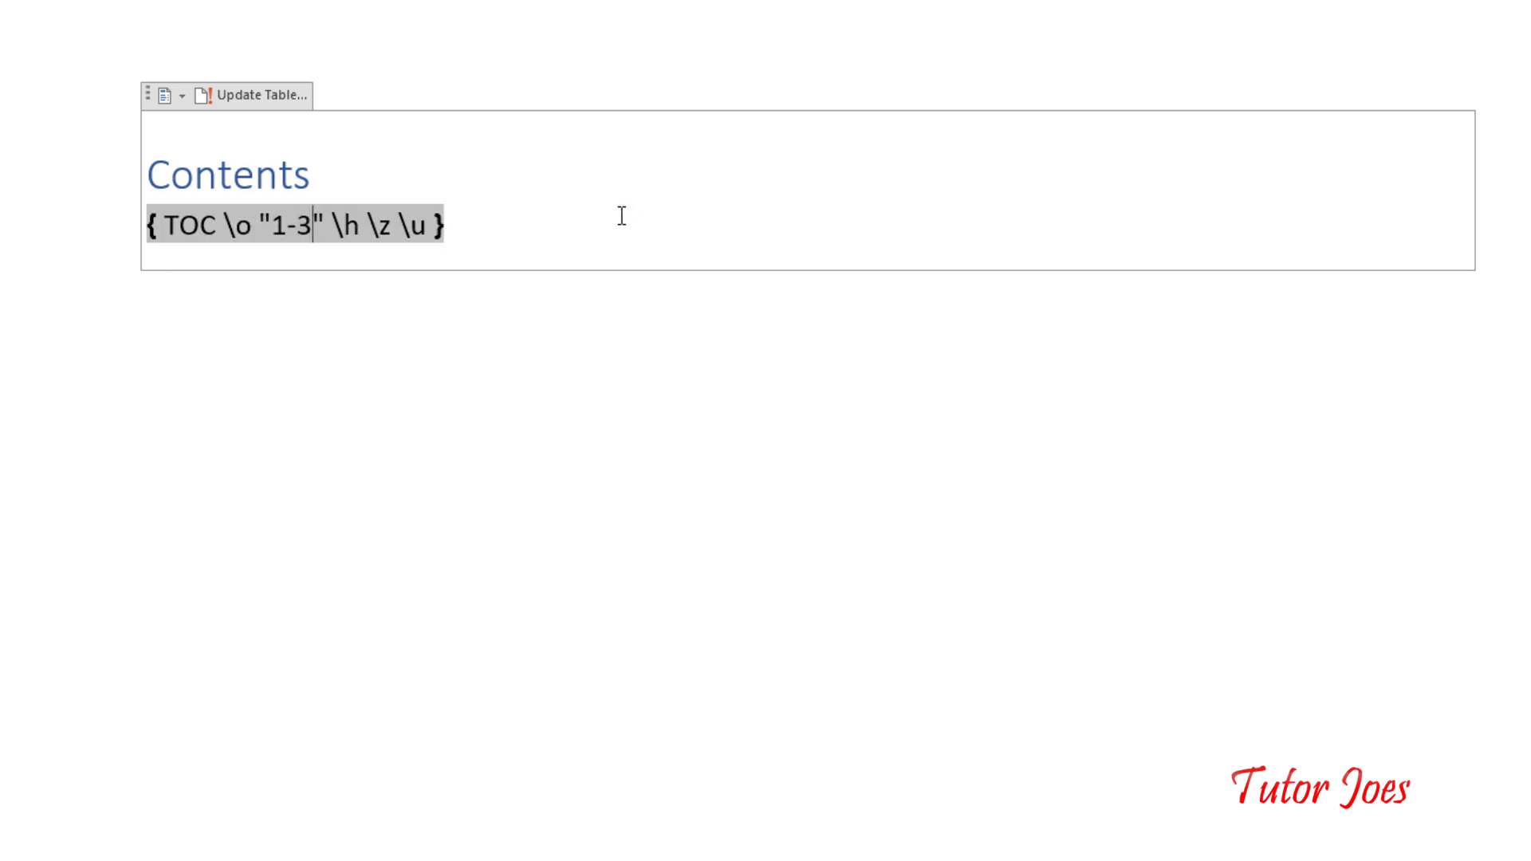
click(281, 102)
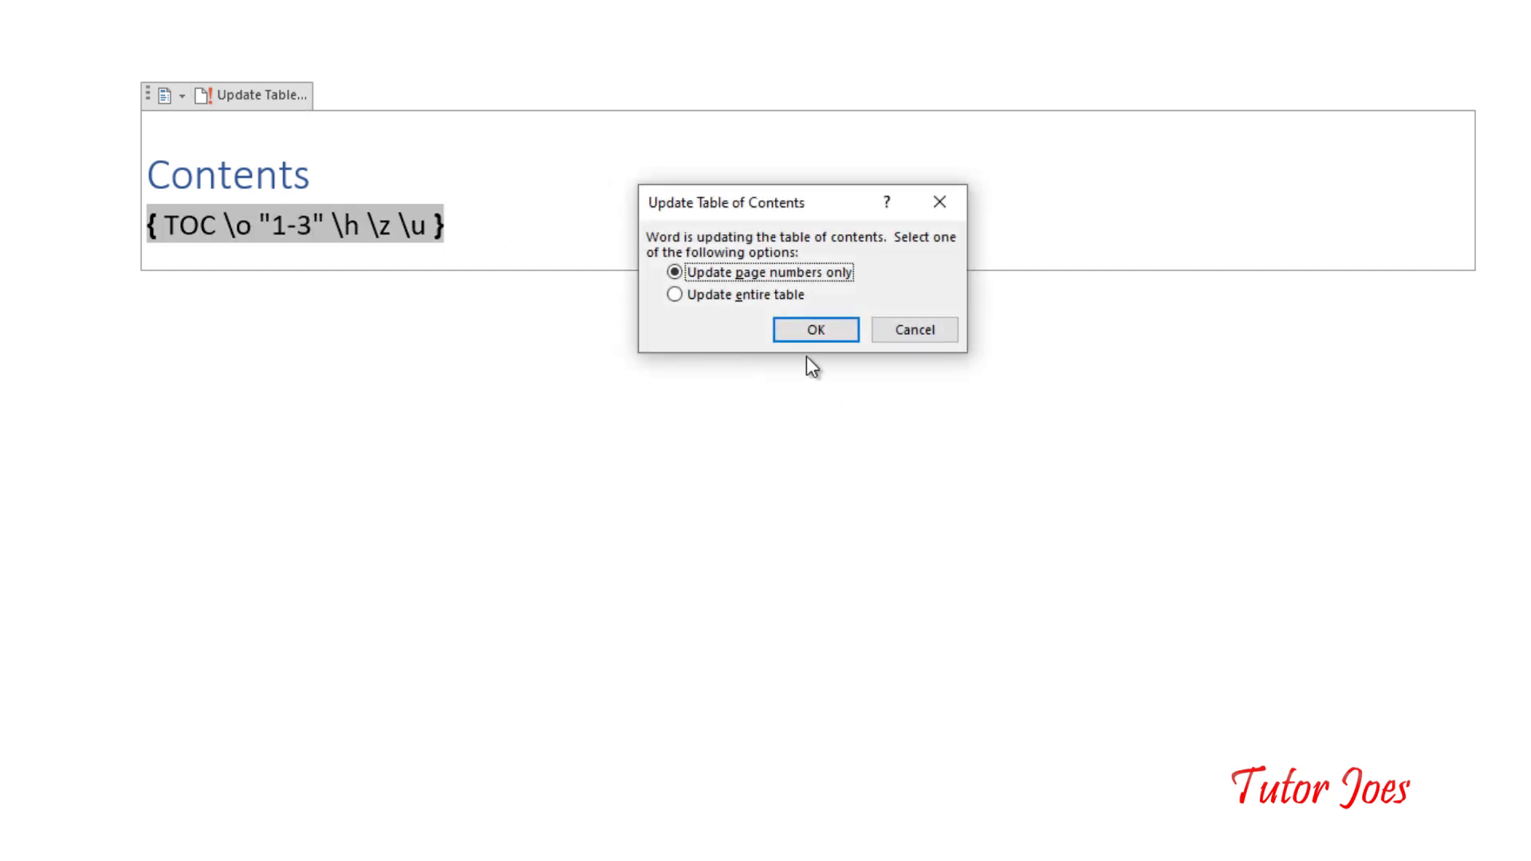
click(748, 298)
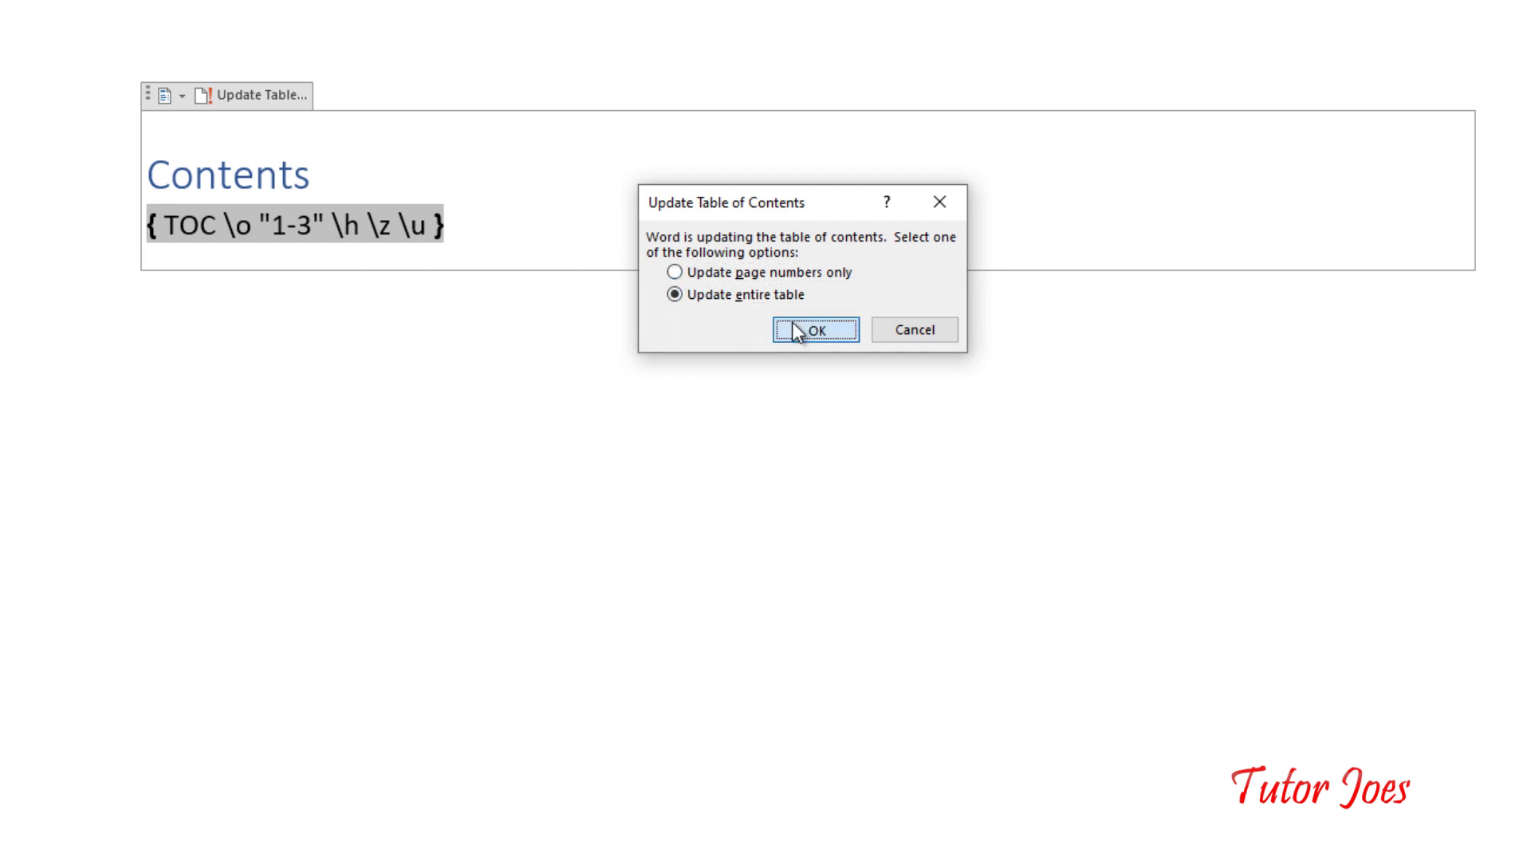
click(792, 324)
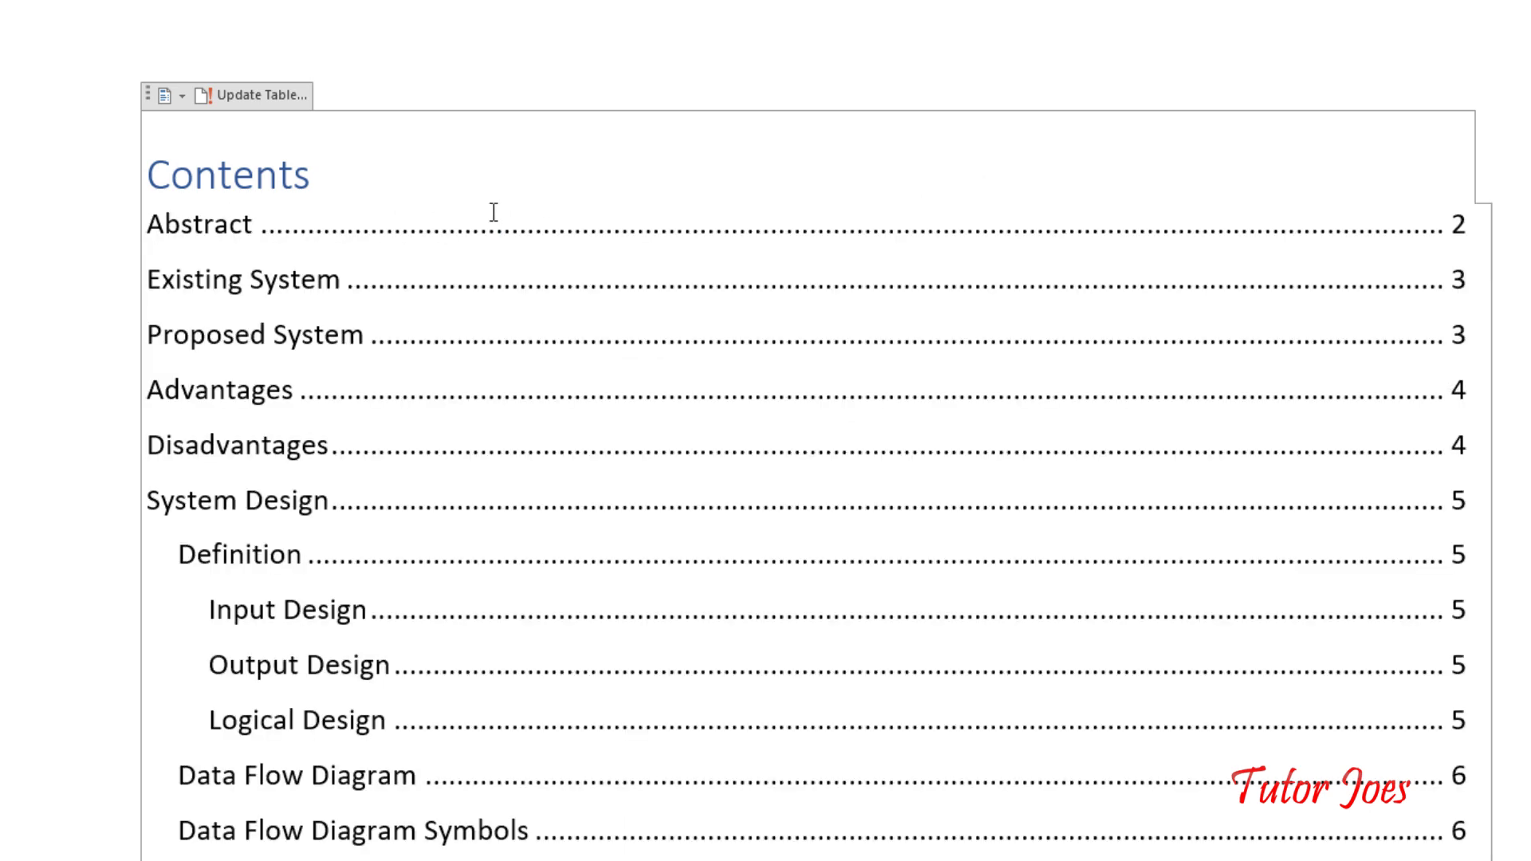
scroll(521, 330, down, 10)
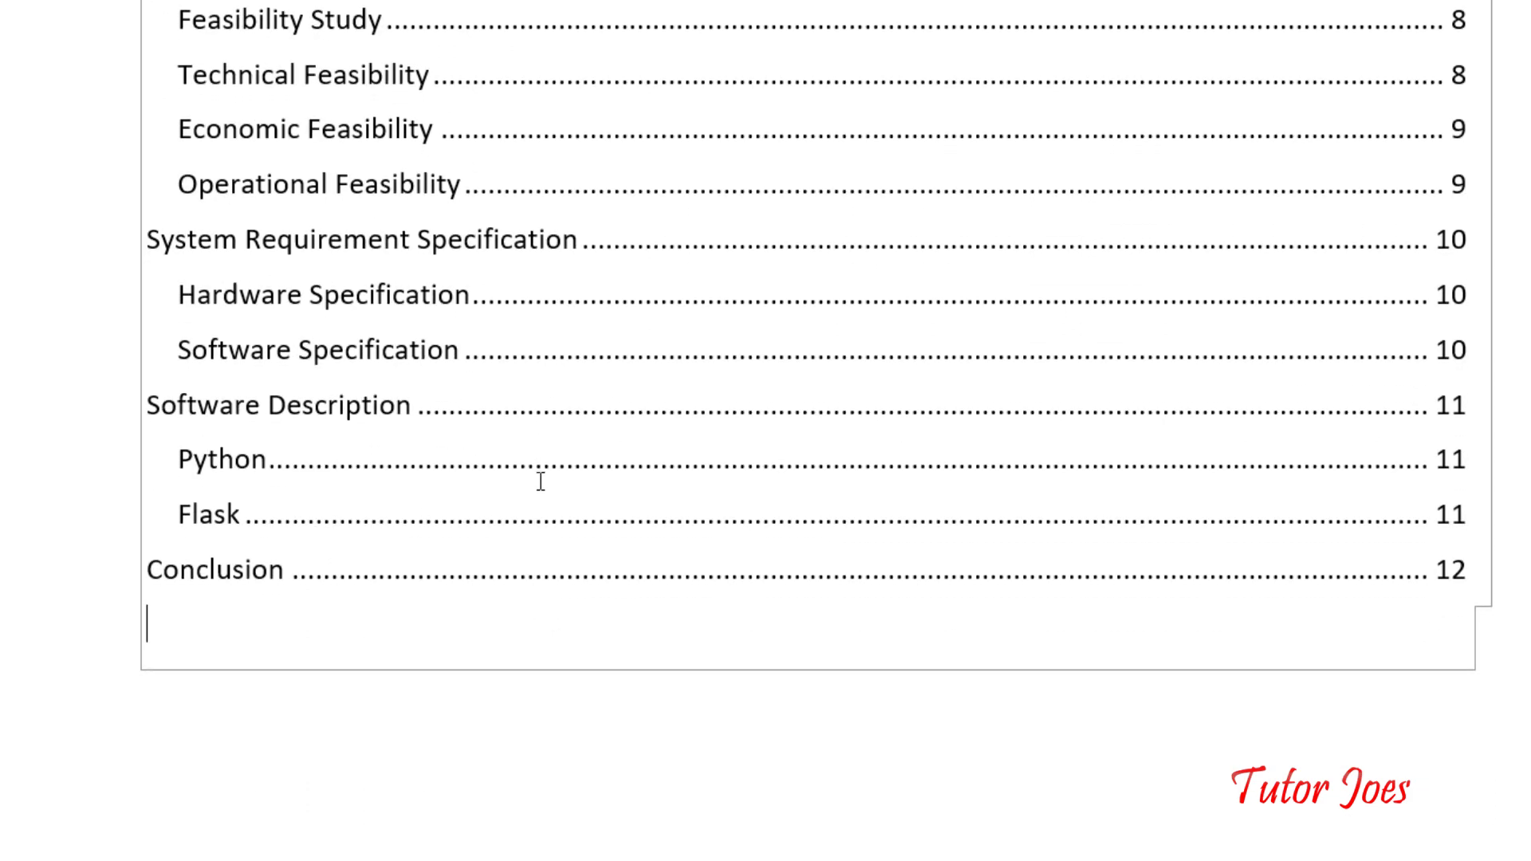
scroll(538, 475, up, 4)
scroll(536, 468, up, 5)
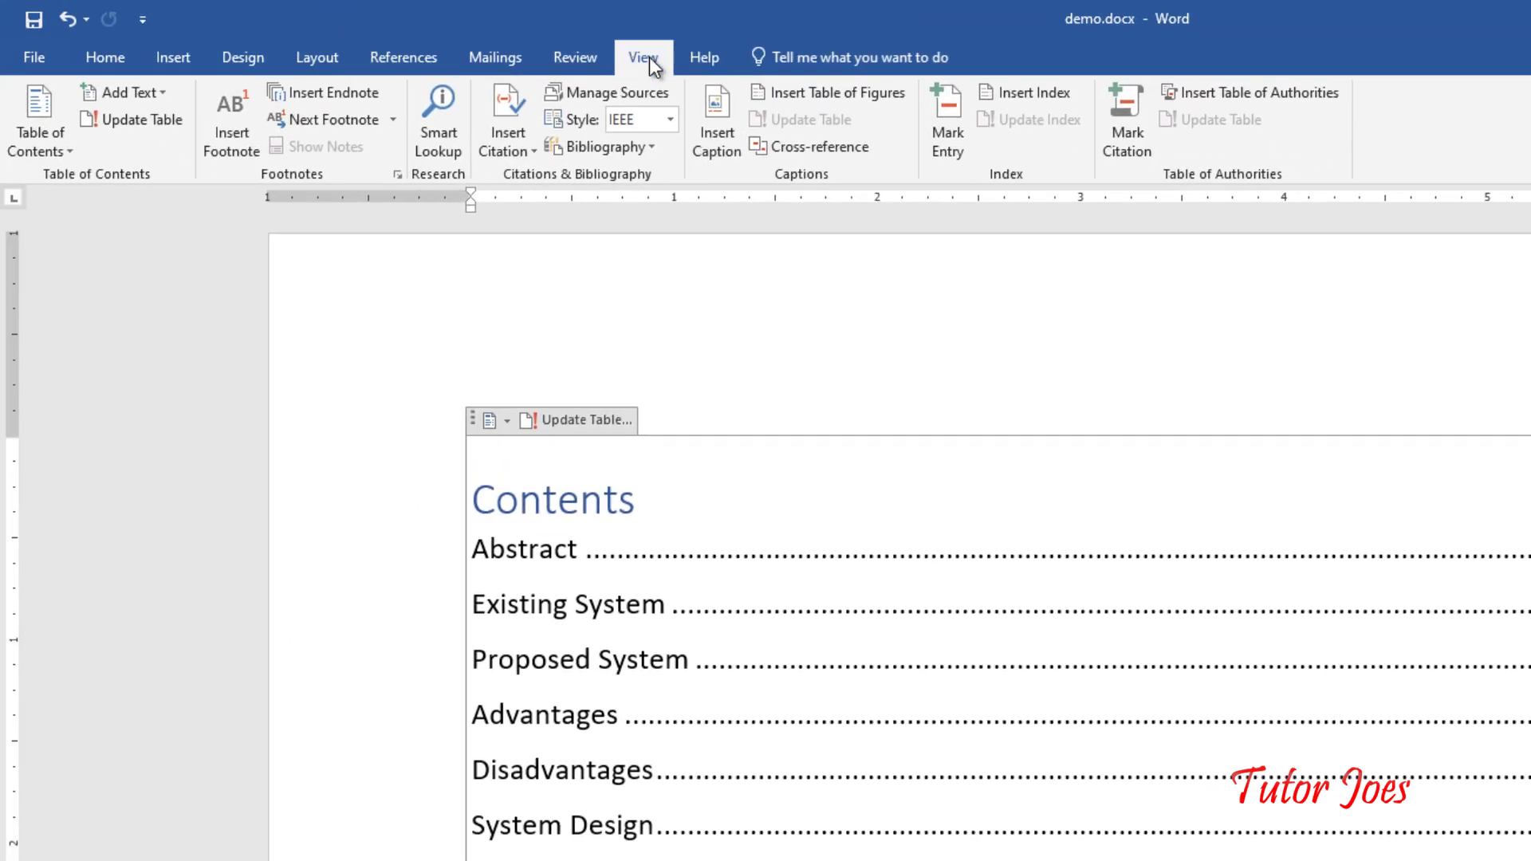
Step: Try Web Layout from the View tab, then switch the report to Print Layout
click(650, 56)
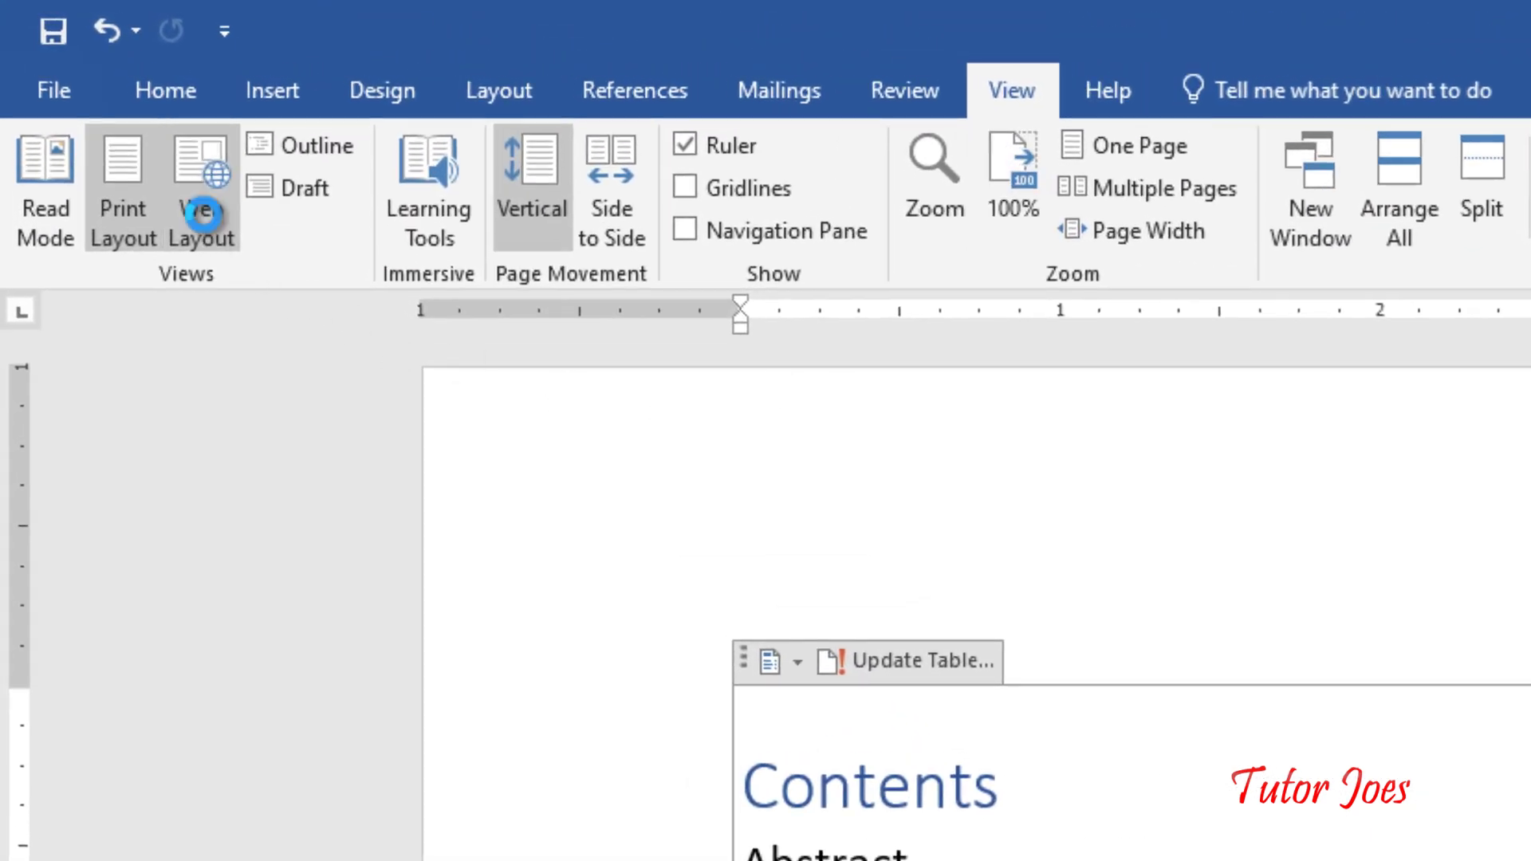
click(203, 214)
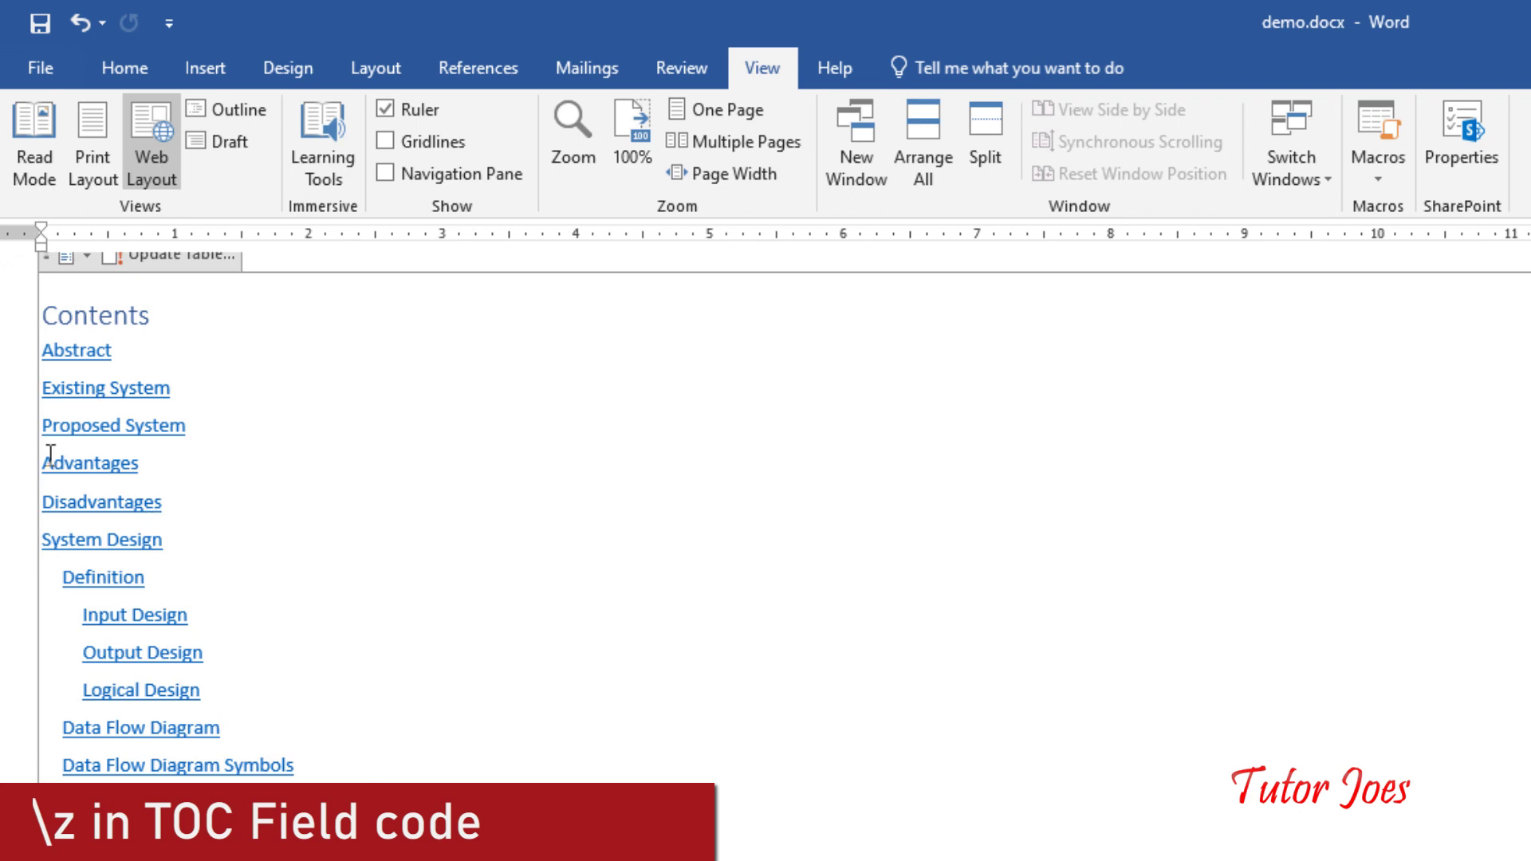
click(170, 350)
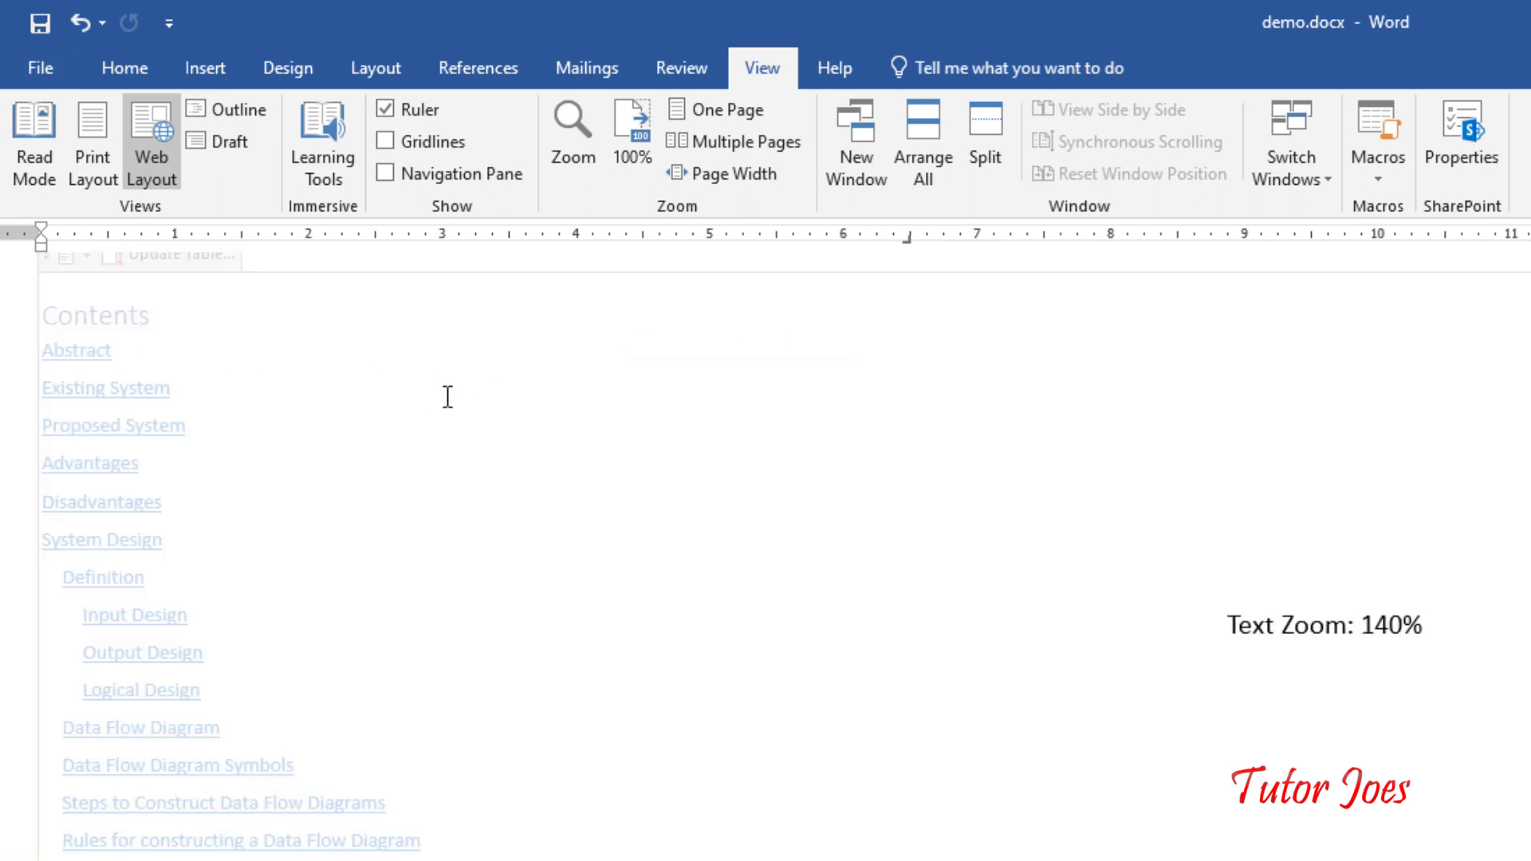
scroll(431, 408, up, 4)
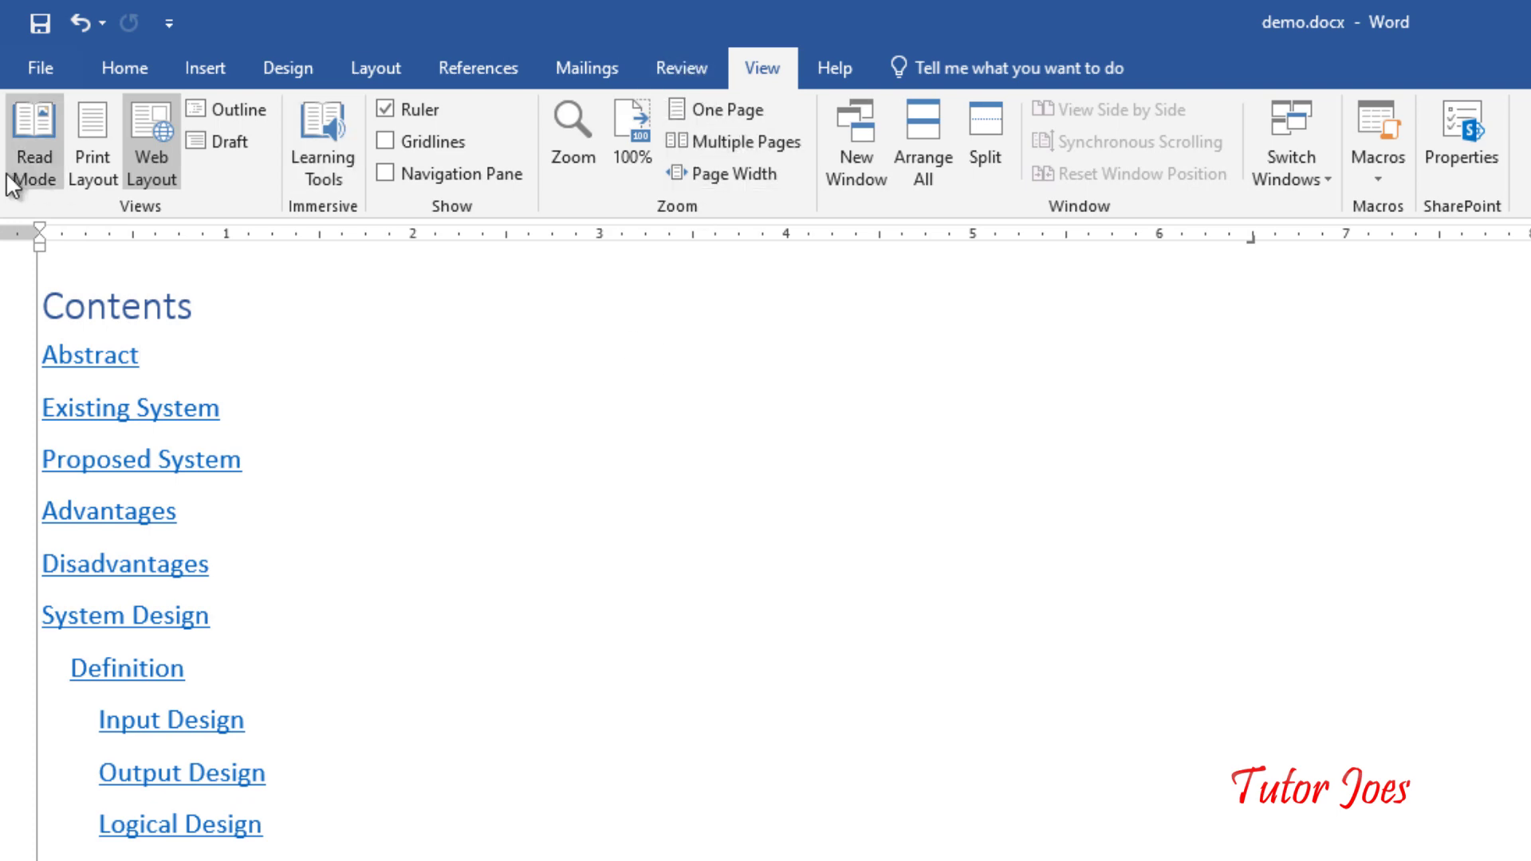
click(87, 145)
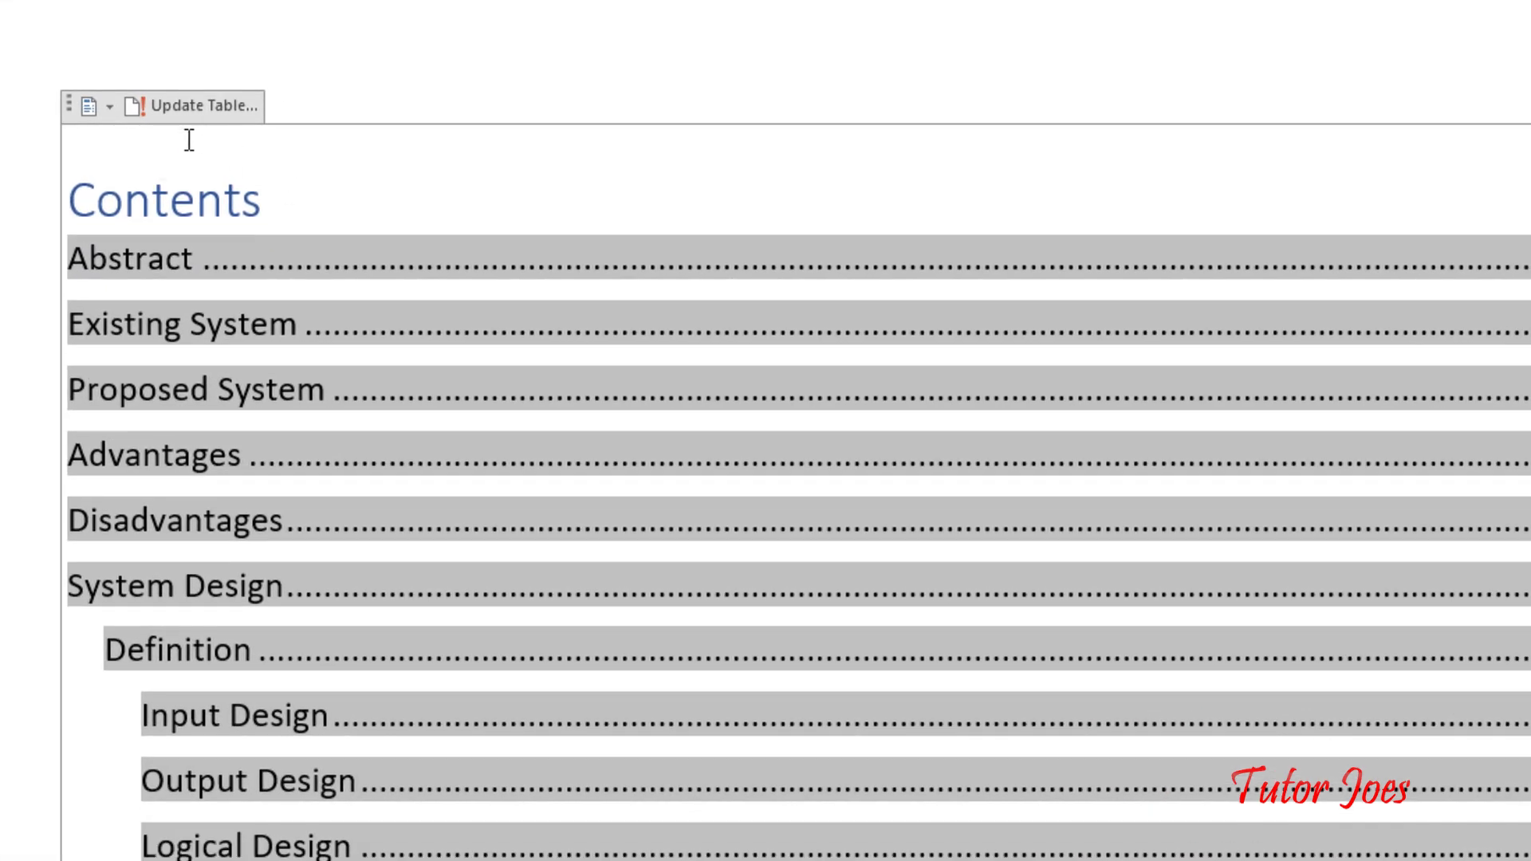
Step: Reveal the TOC field code and select the \z switch, then return to the table result
click(468, 406)
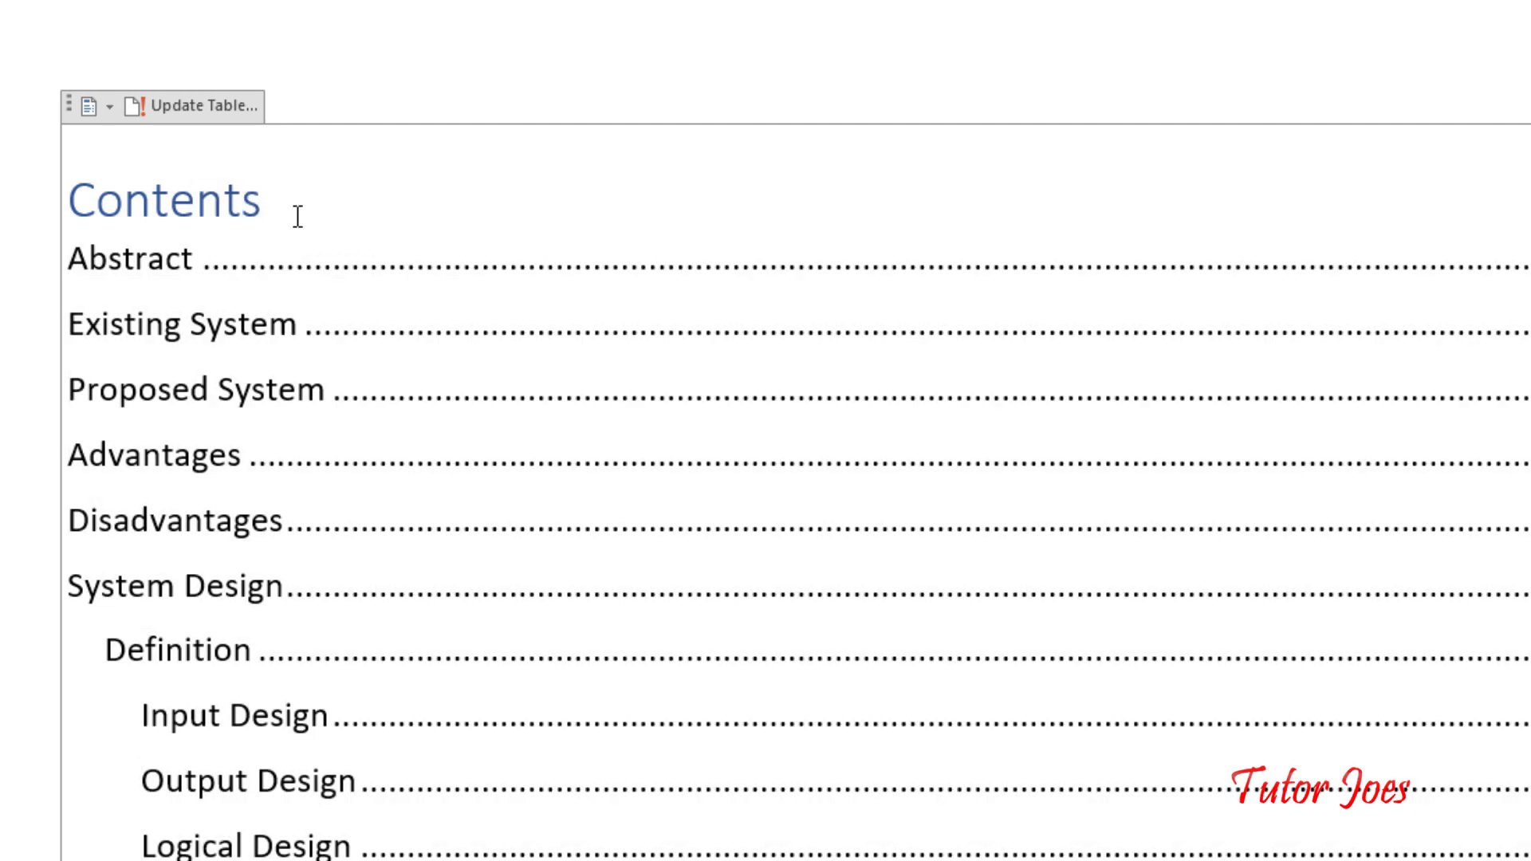
key(alt+F9)
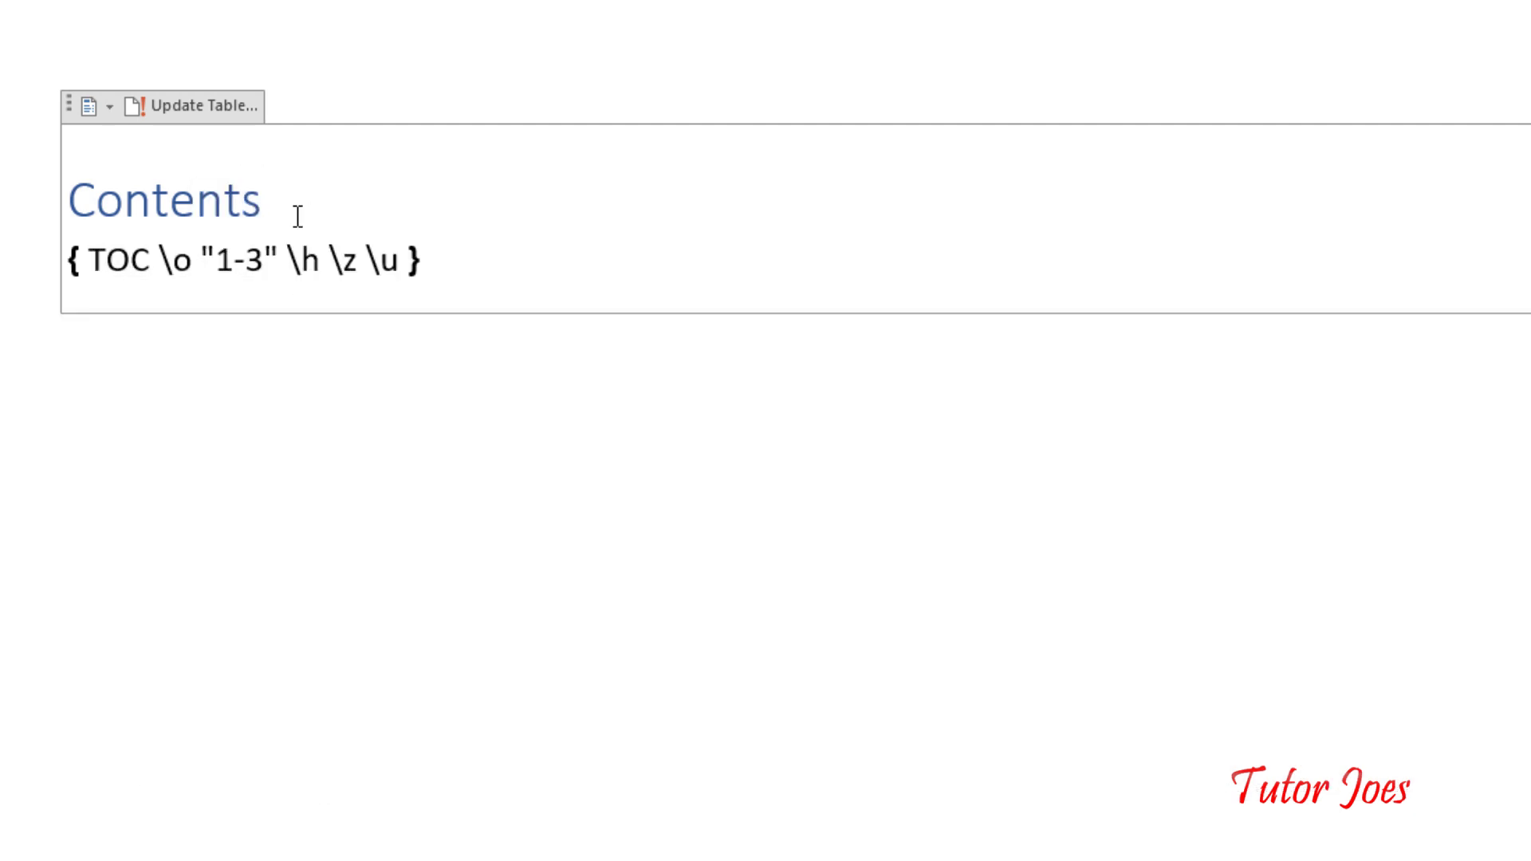
double_click(346, 267)
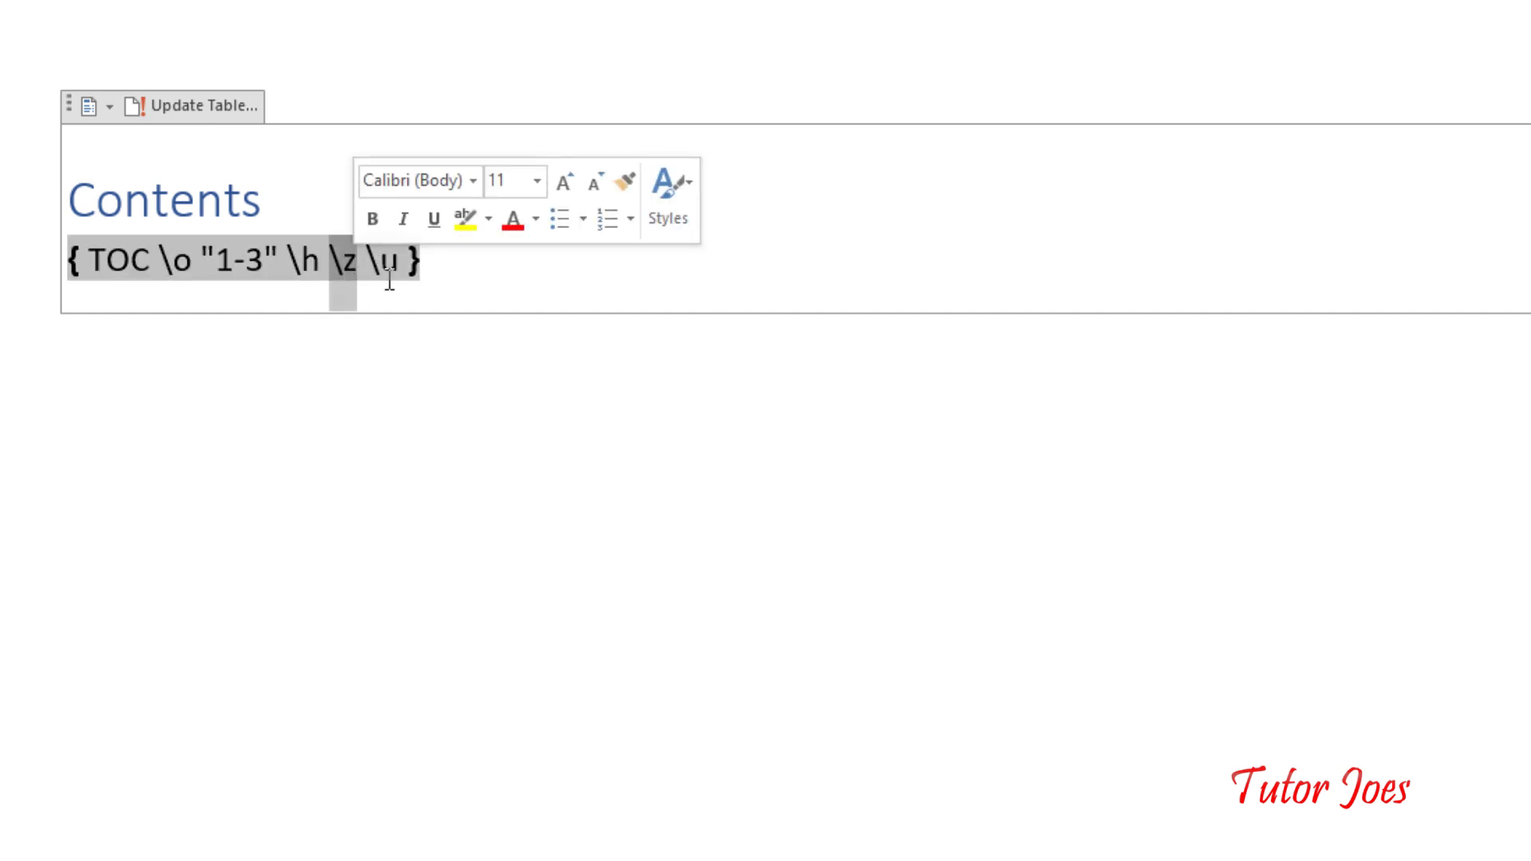
click(385, 282)
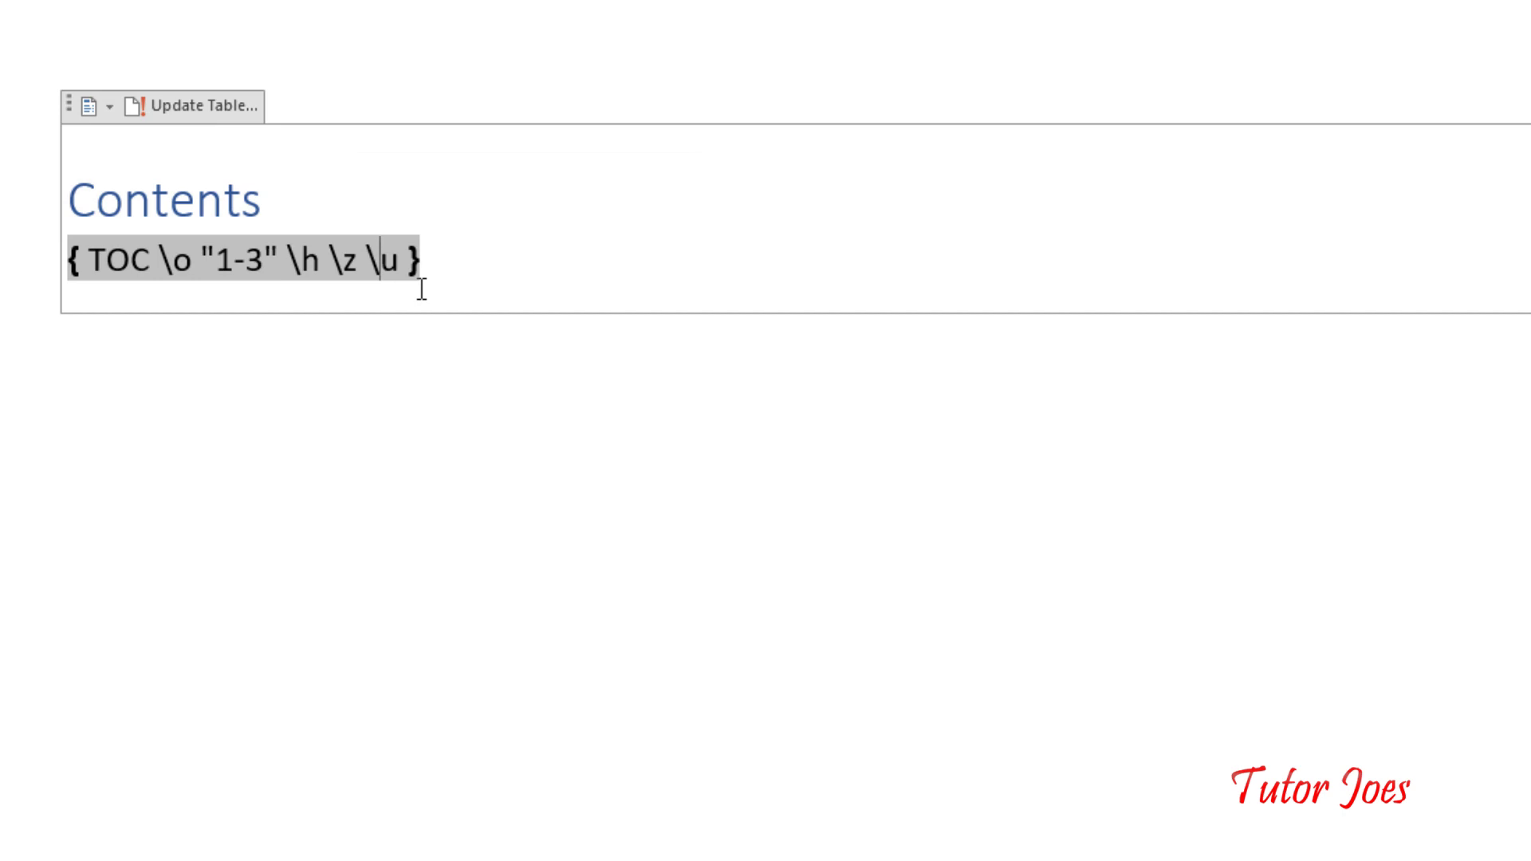
key(F9)
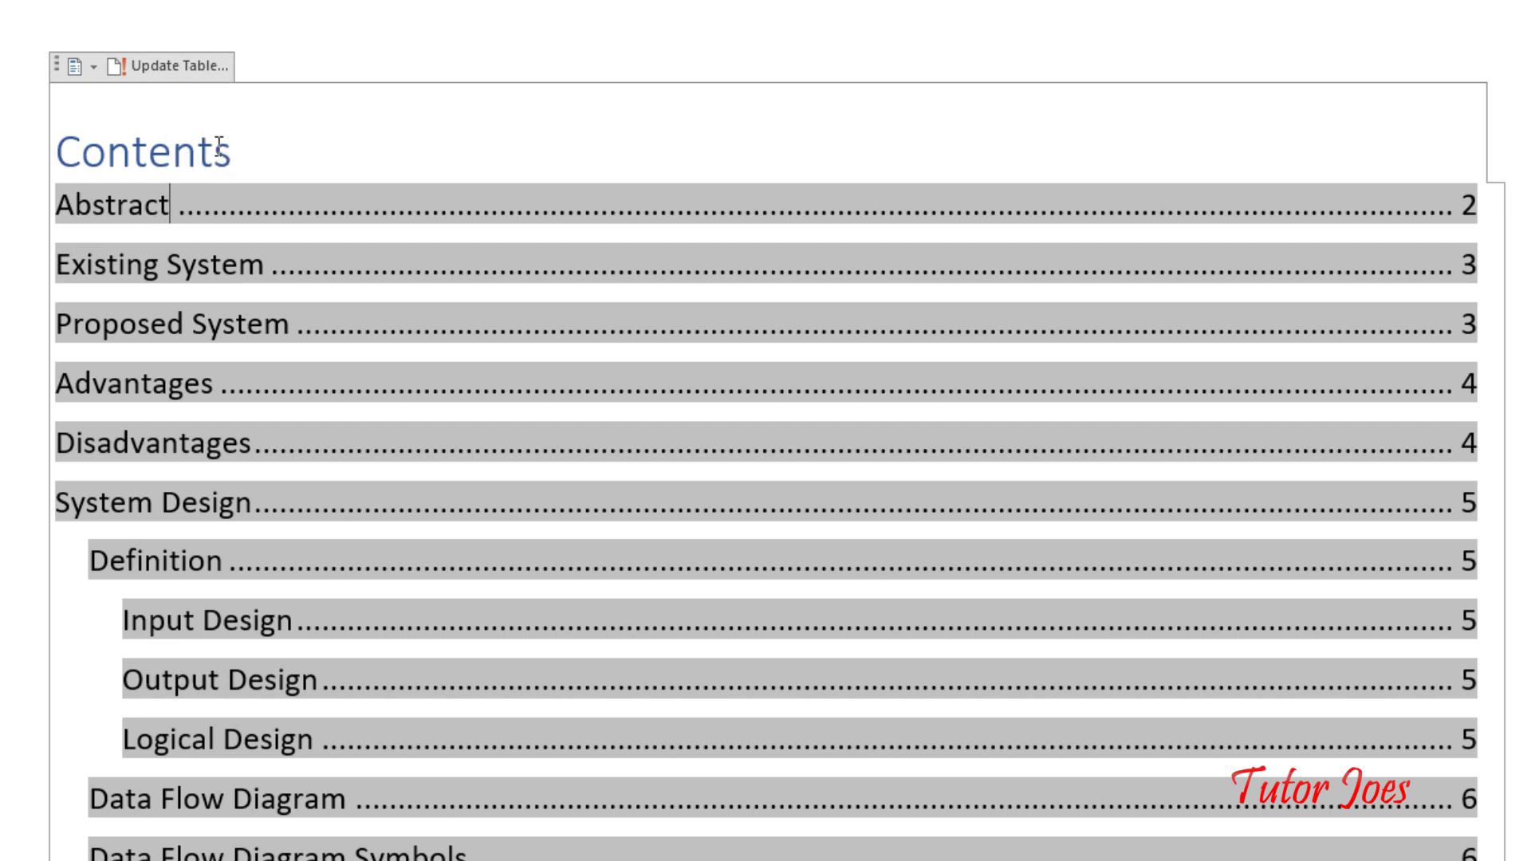
Step: Delete the \z switch from the TOC field and update the entire table
key(shift+F9)
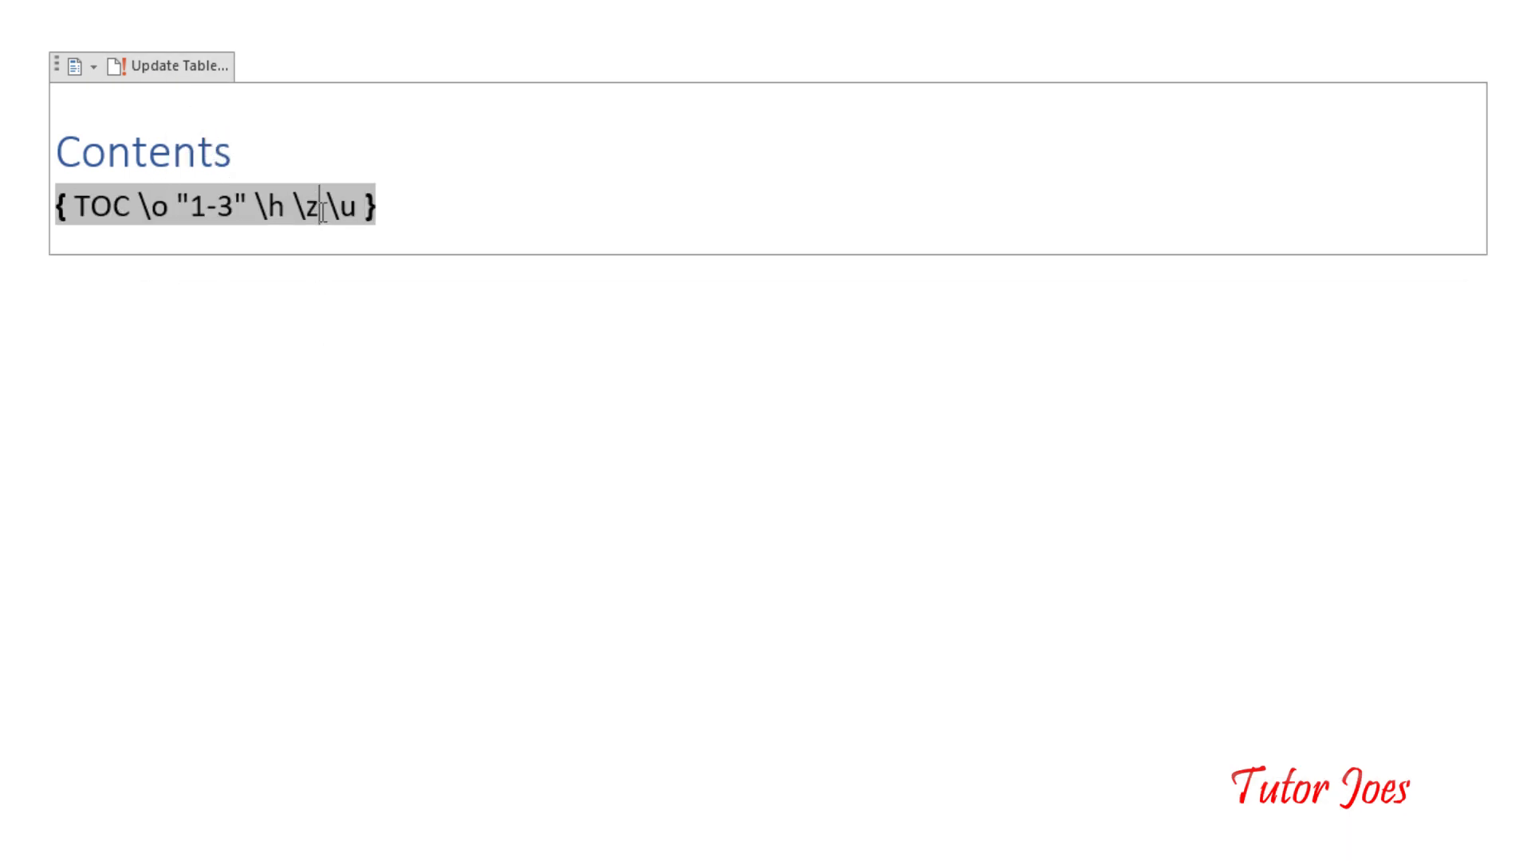
drag(317, 209, 294, 232)
key(Delete)
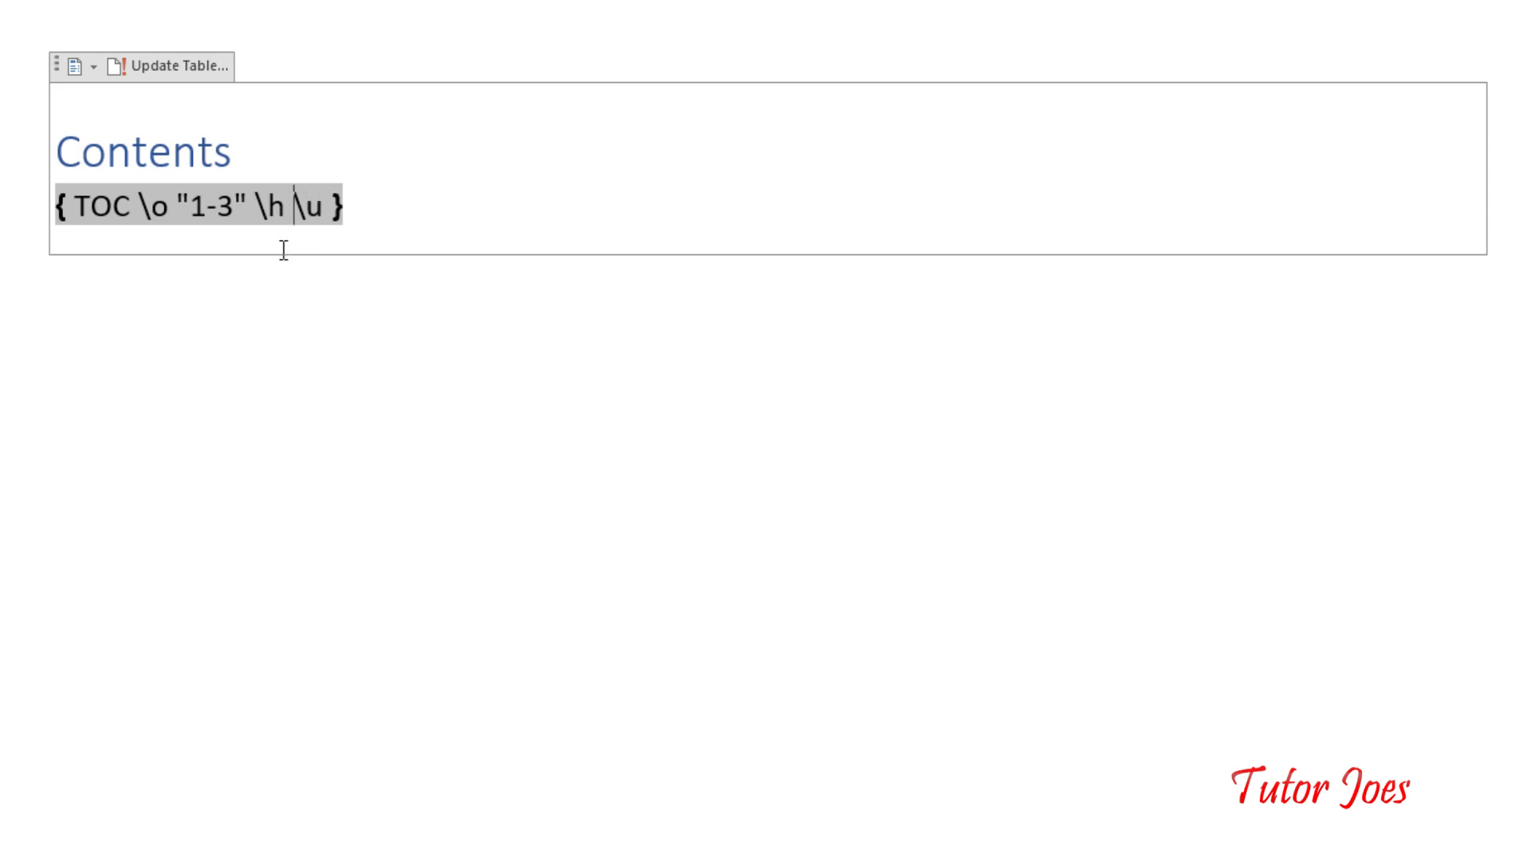
click(171, 69)
click(721, 272)
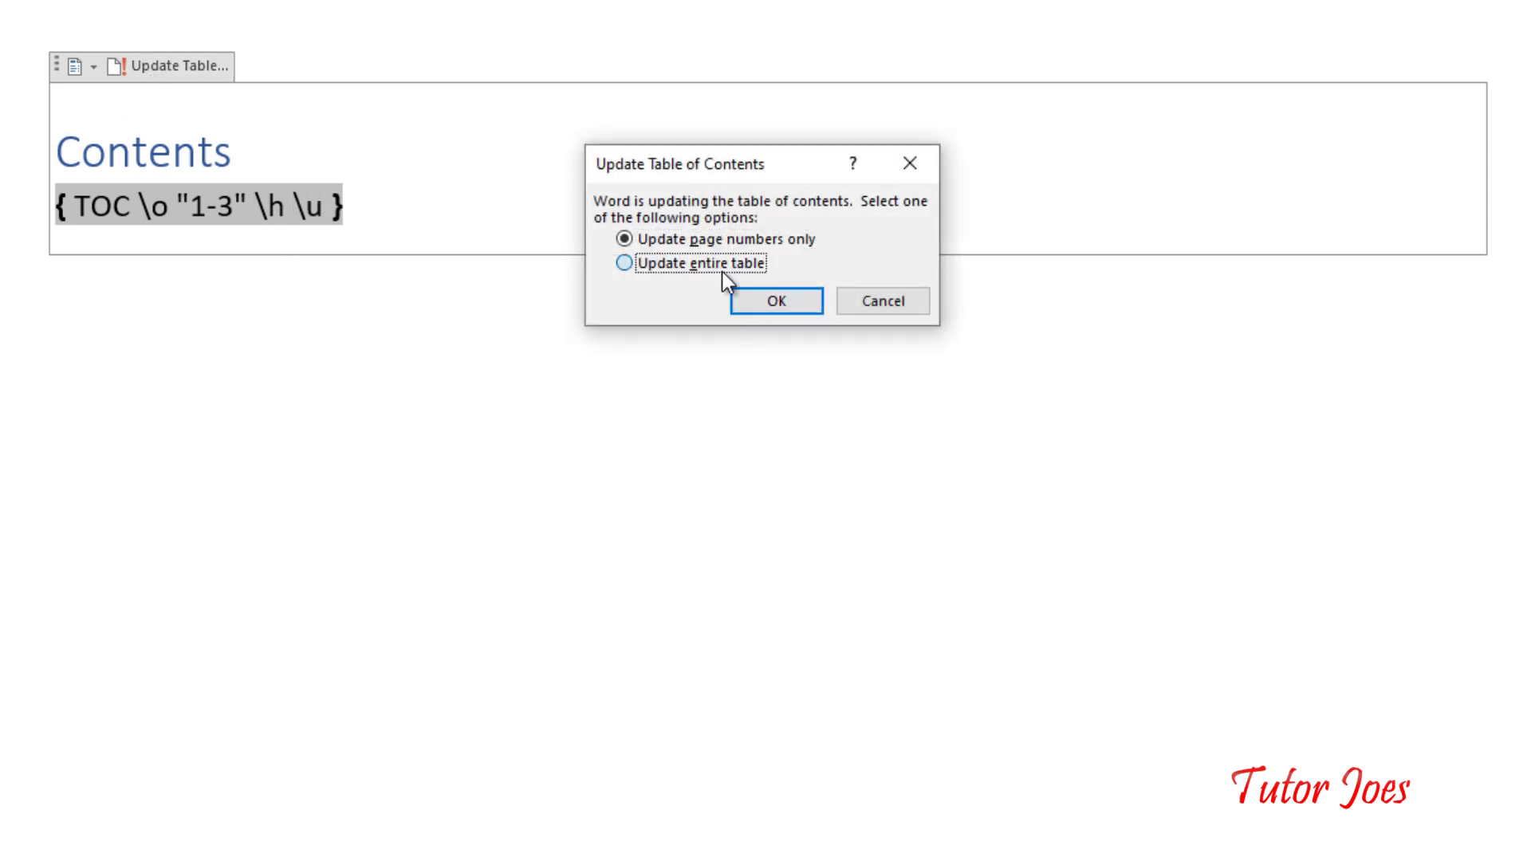
click(778, 301)
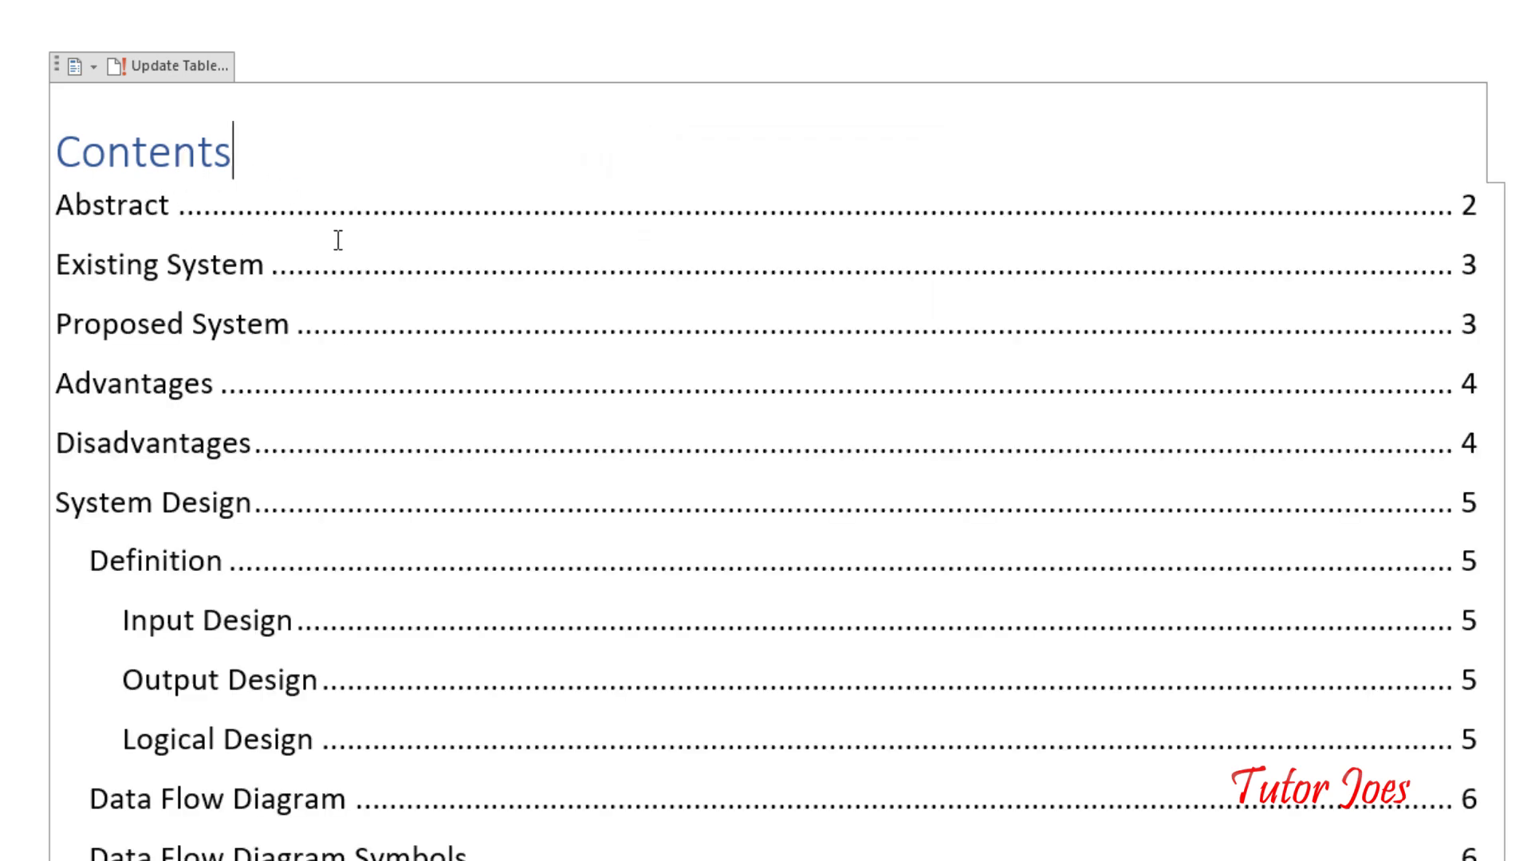
Step: Reveal the TOC field code and type \z after the \h switch
click(728, 210)
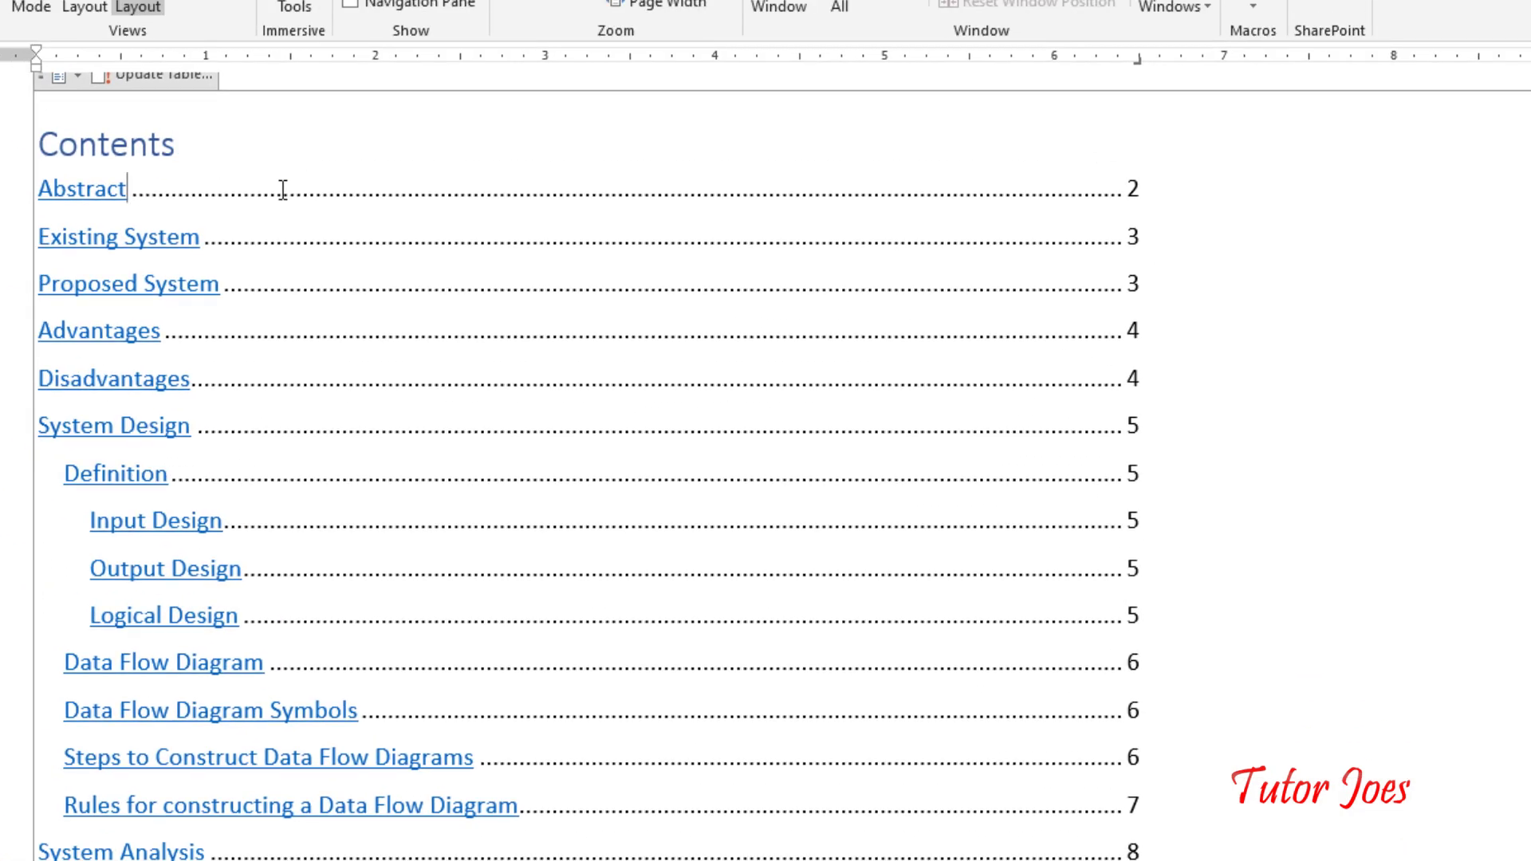
double_click(848, 189)
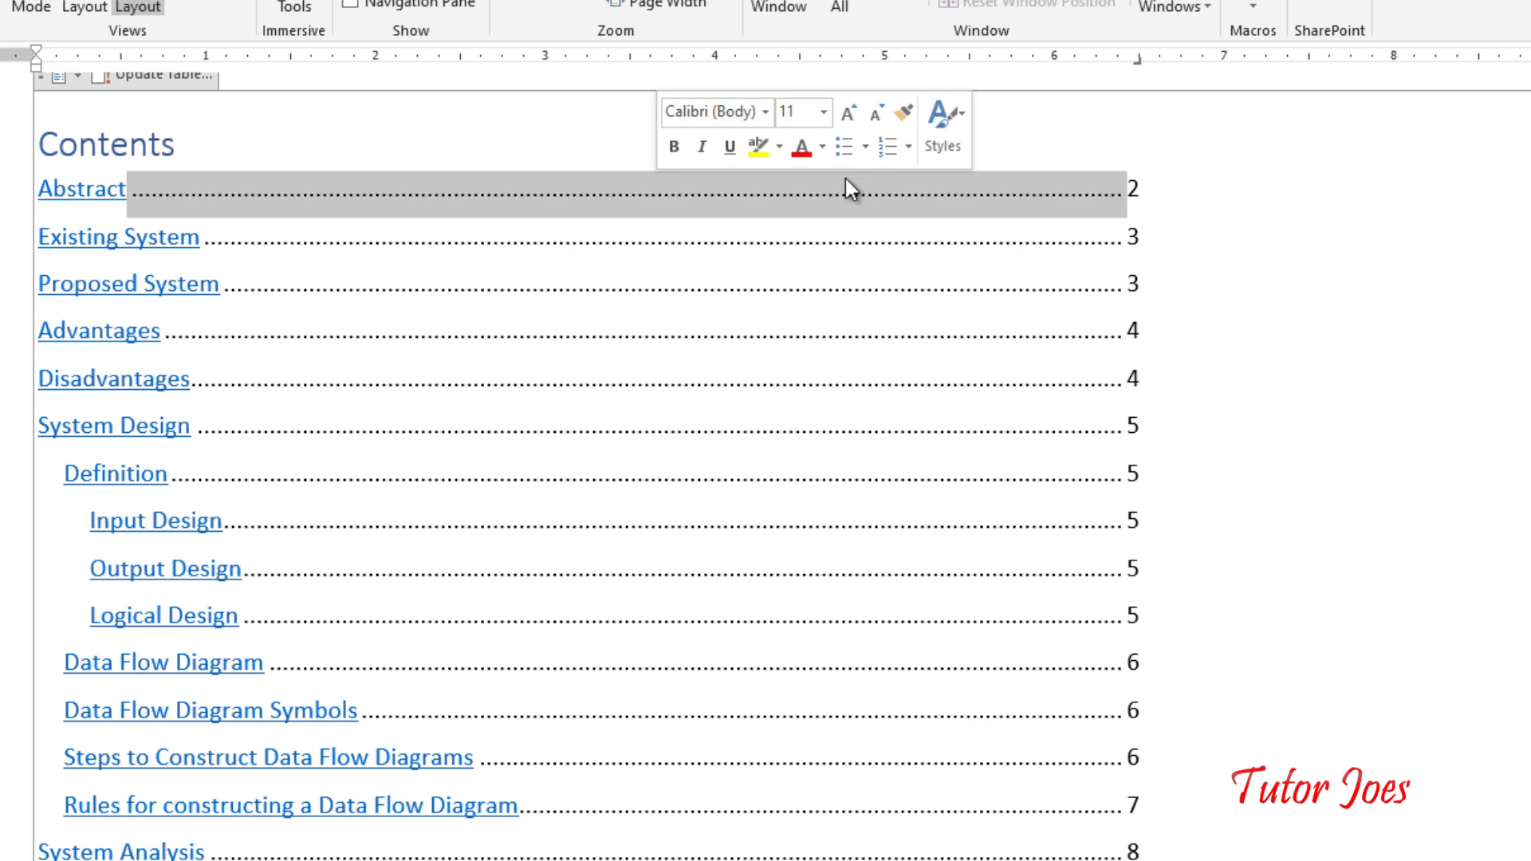
click(1141, 189)
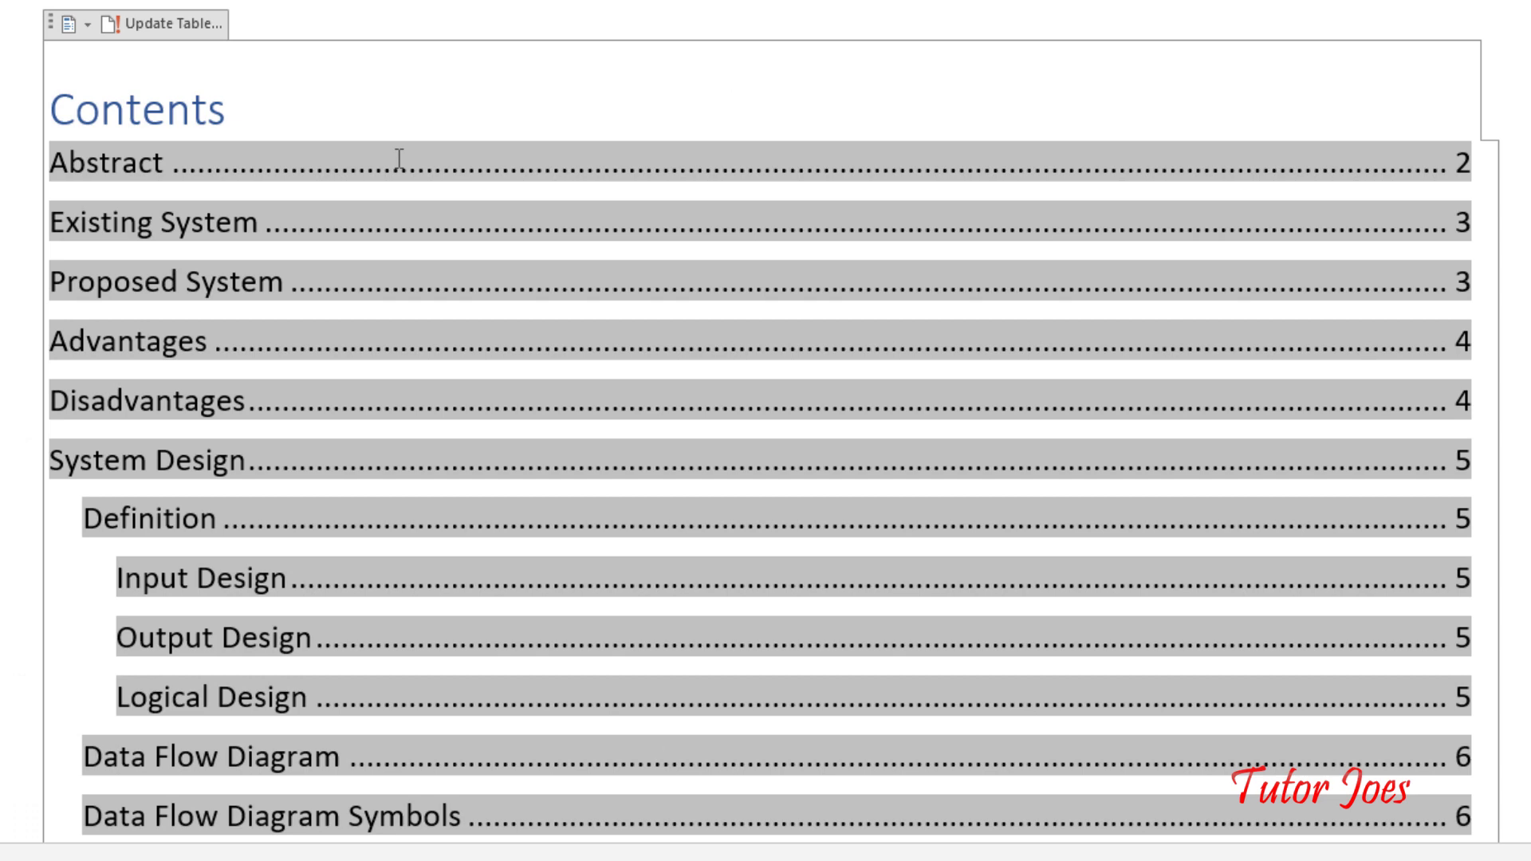
click(272, 104)
key(alt+F9)
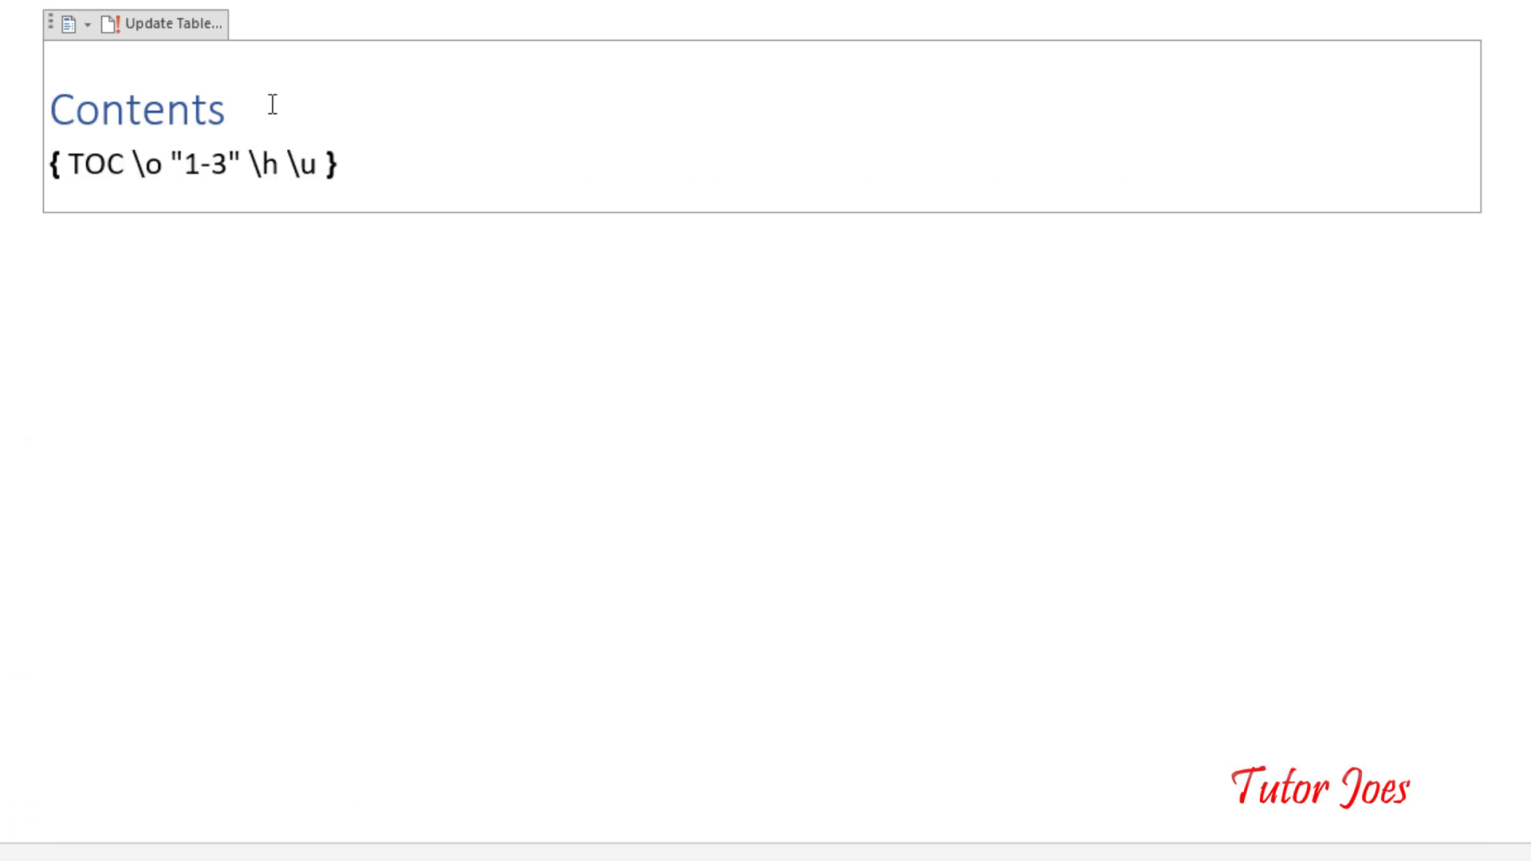
click(280, 169)
text(\)
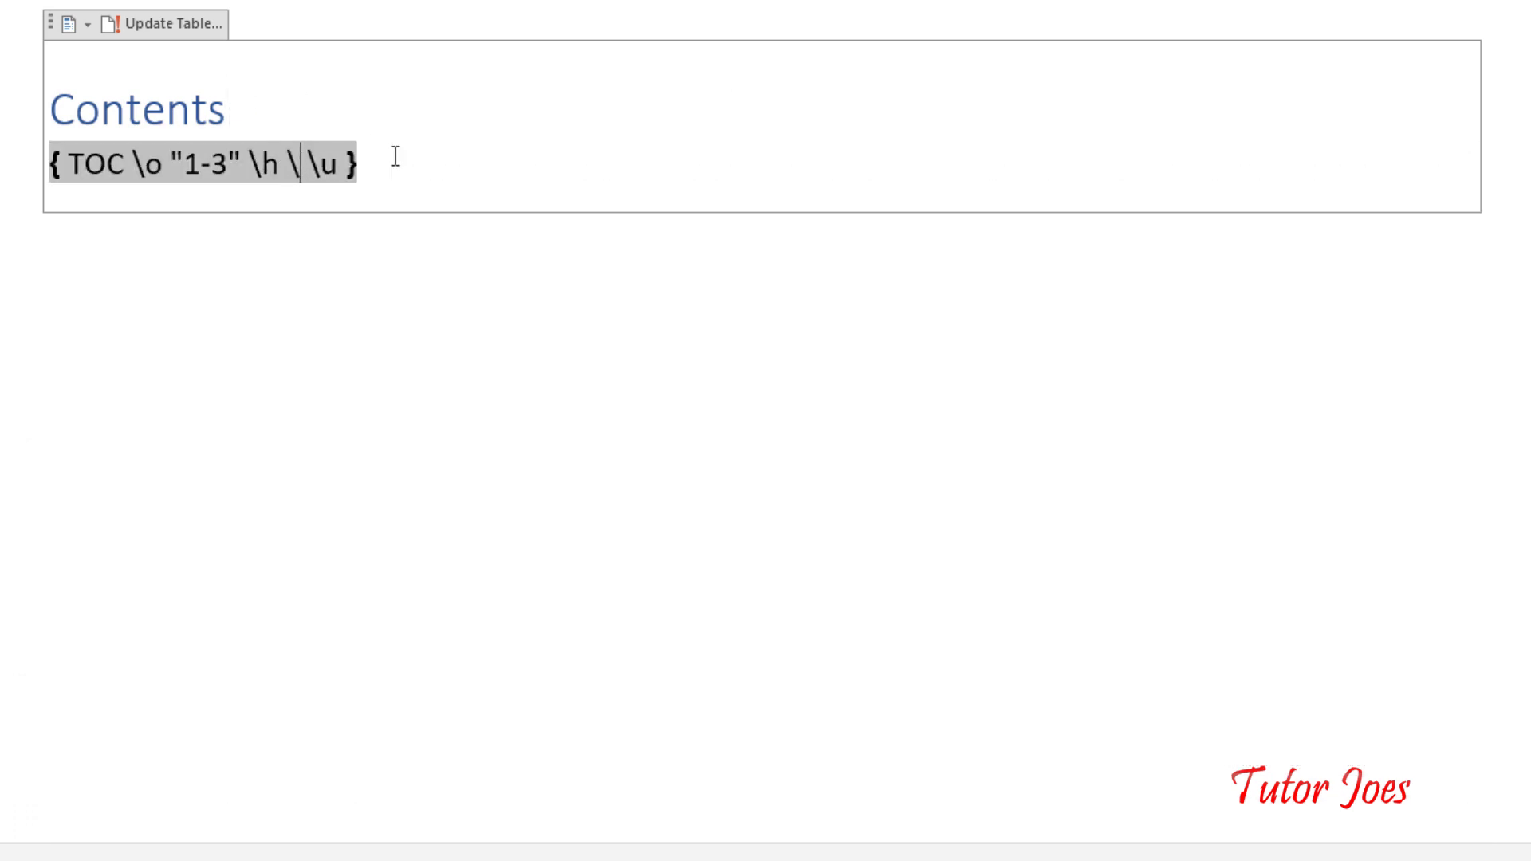
text(z)
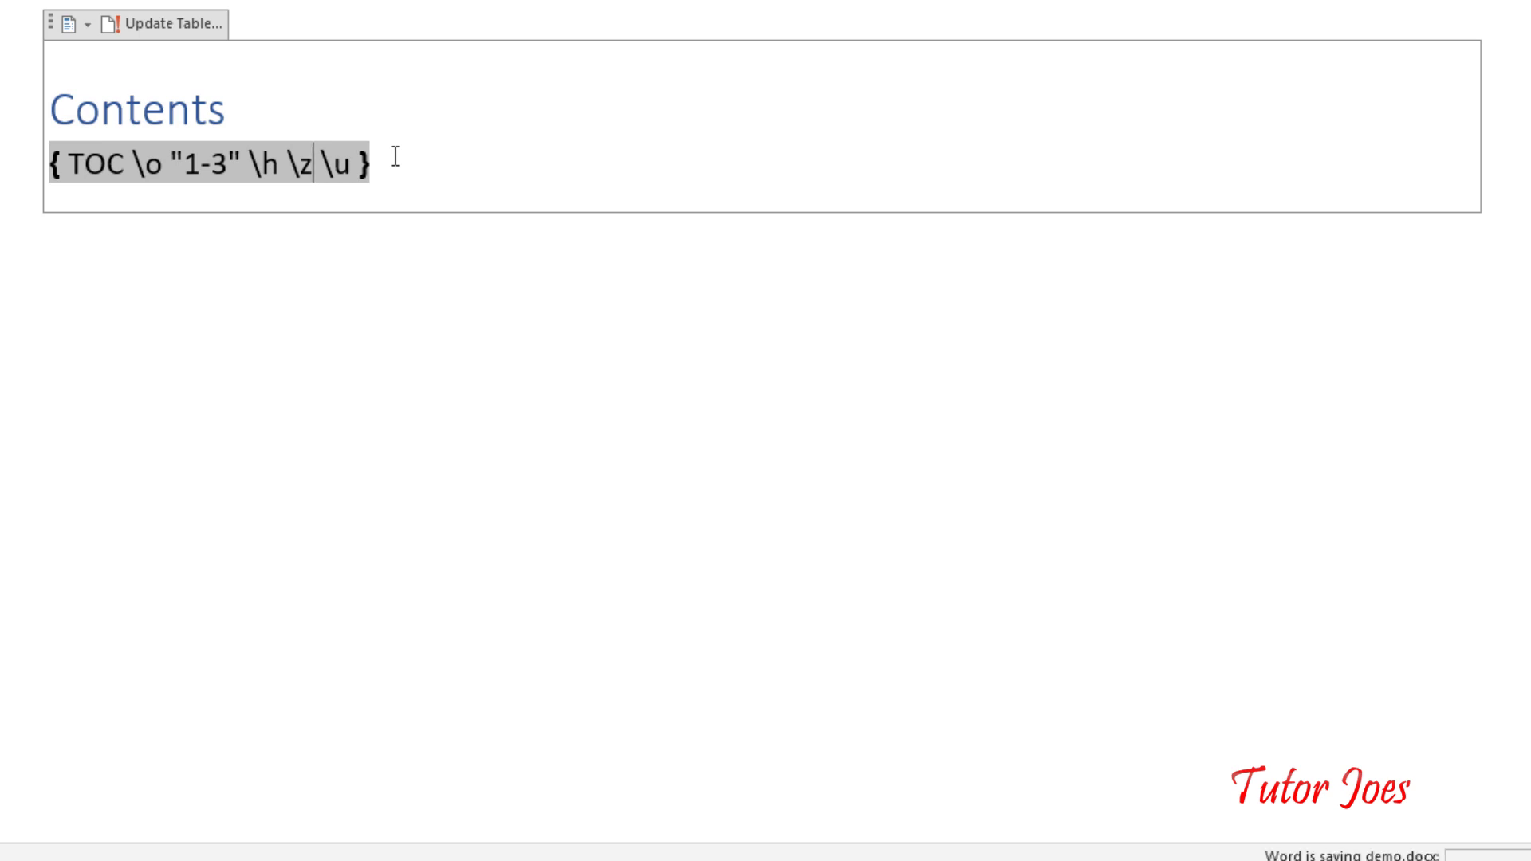
Step: Update the entire table of contents, then toggle between the table and its field code
click(166, 32)
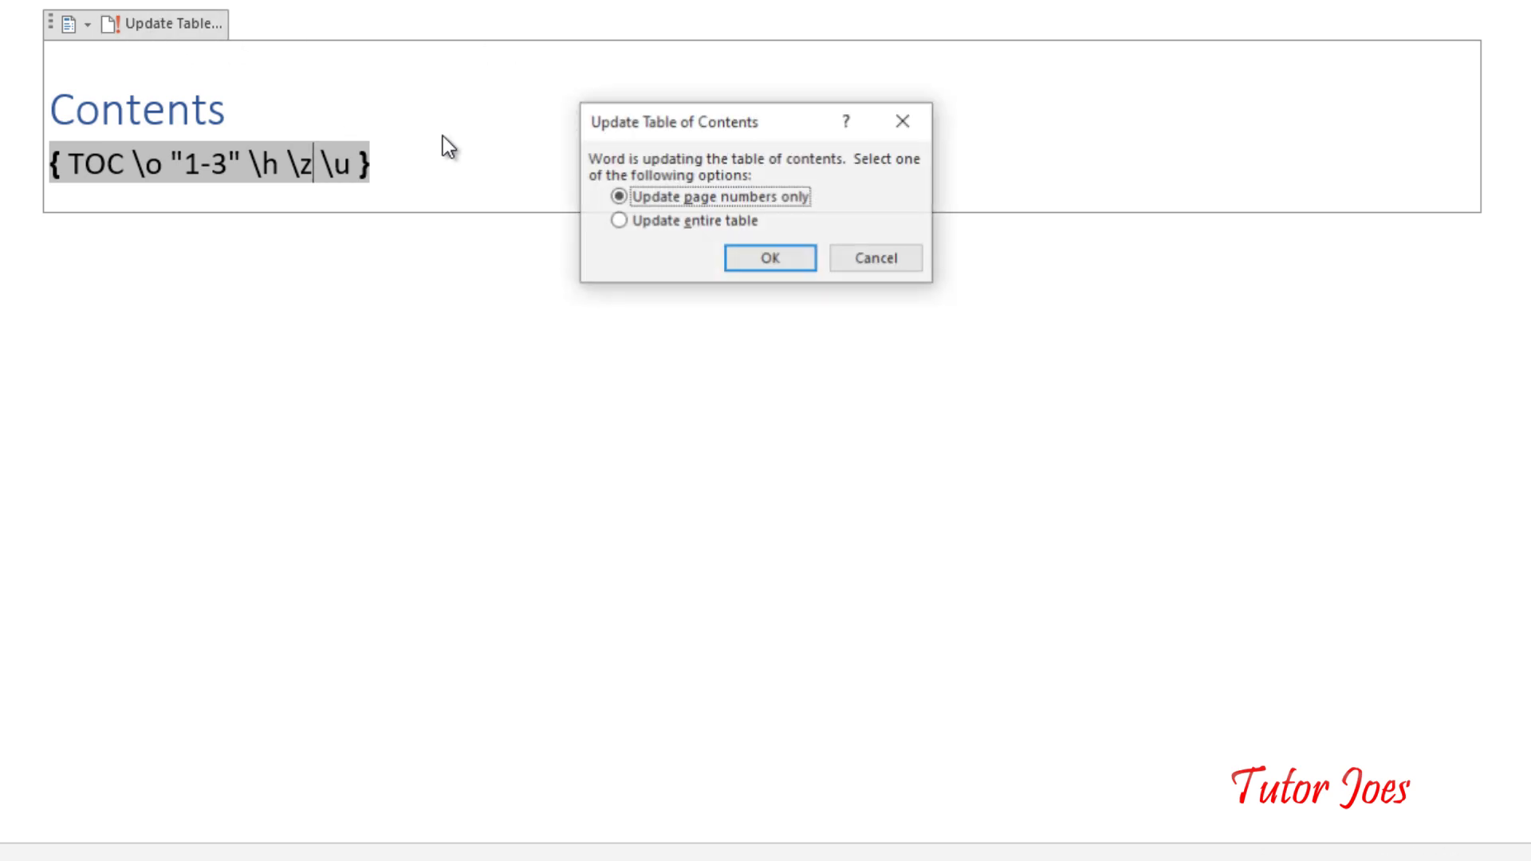
click(719, 222)
click(769, 260)
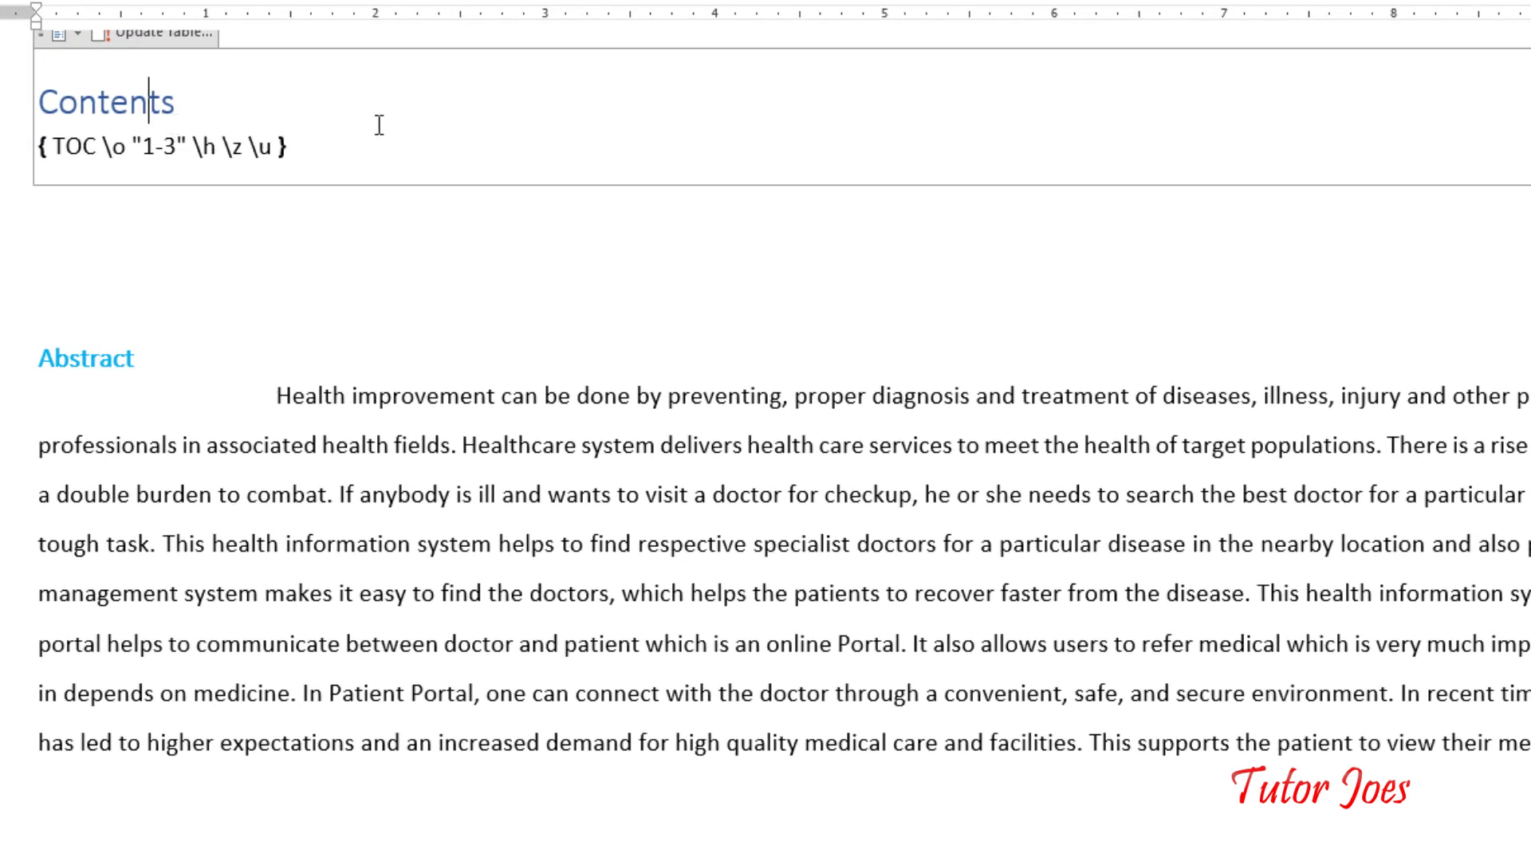
key(alt+F9)
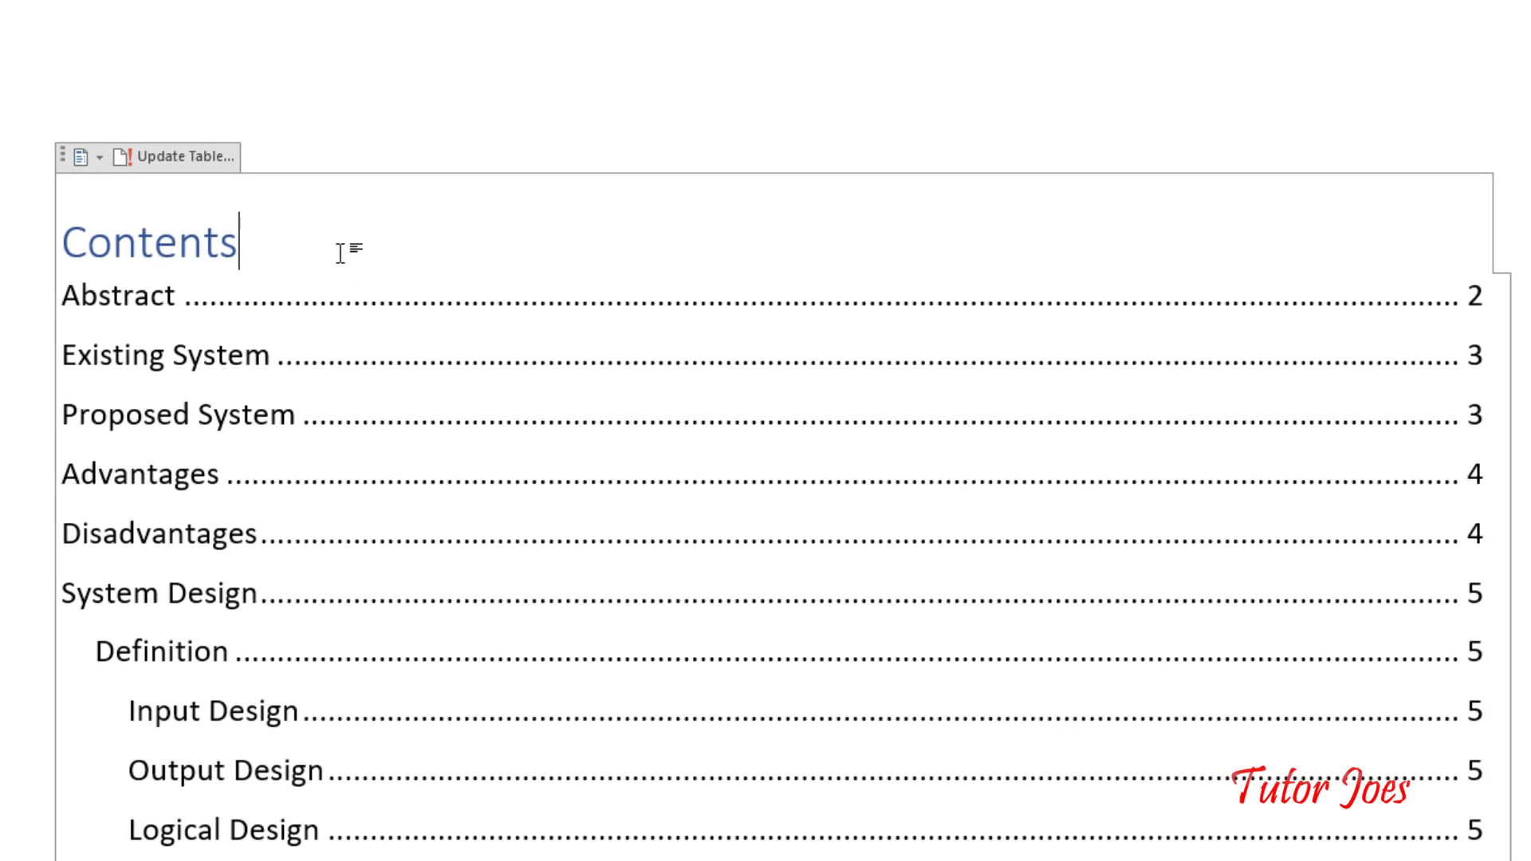
key(alt+F9)
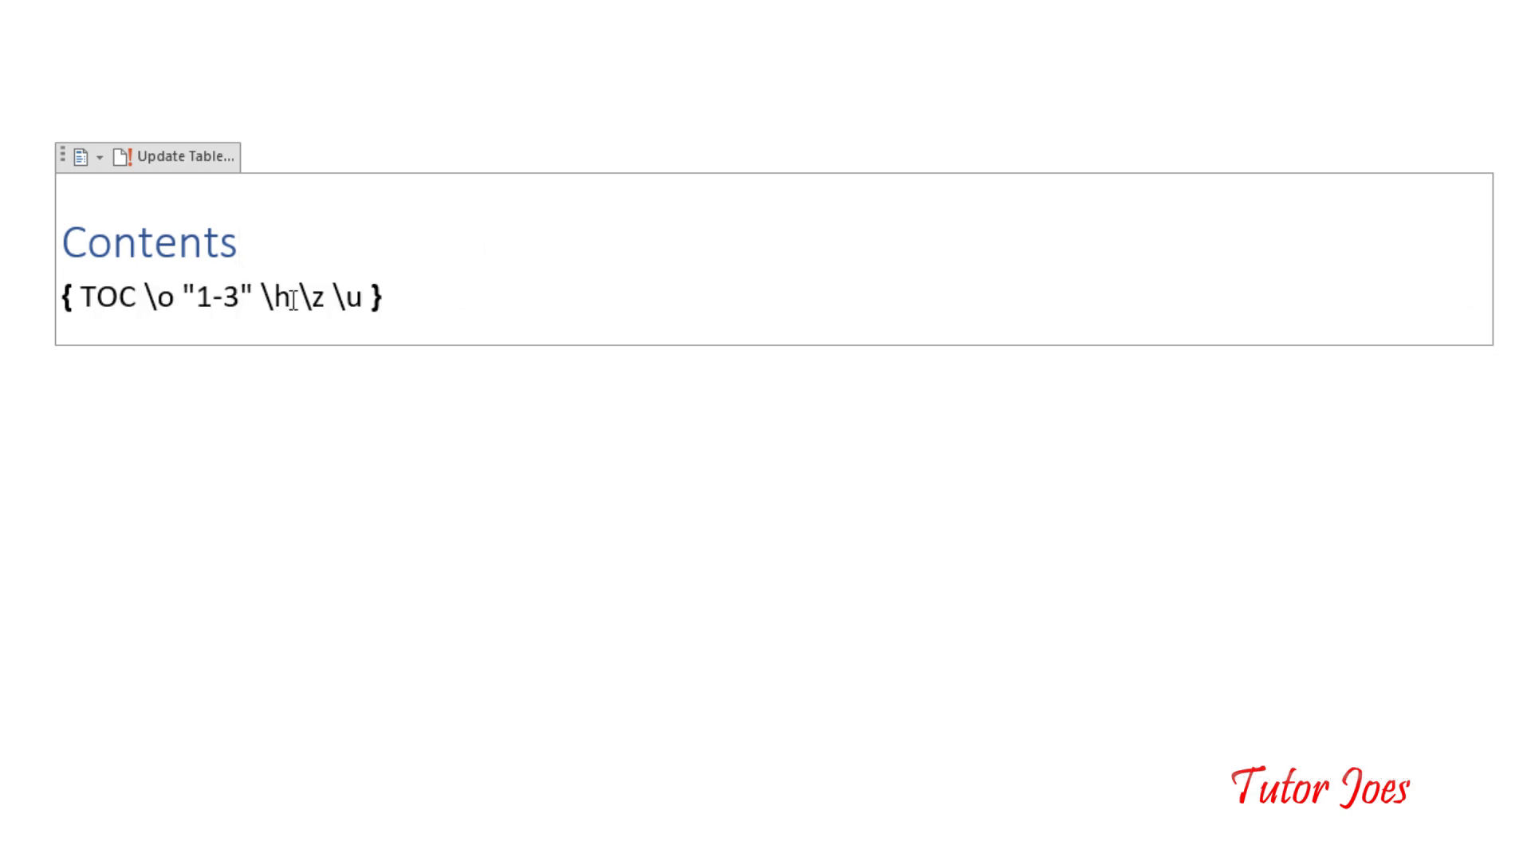
Step: Highlight the \z and \h switches in the field code, then show the rendered contents again
drag(293, 296, 323, 296)
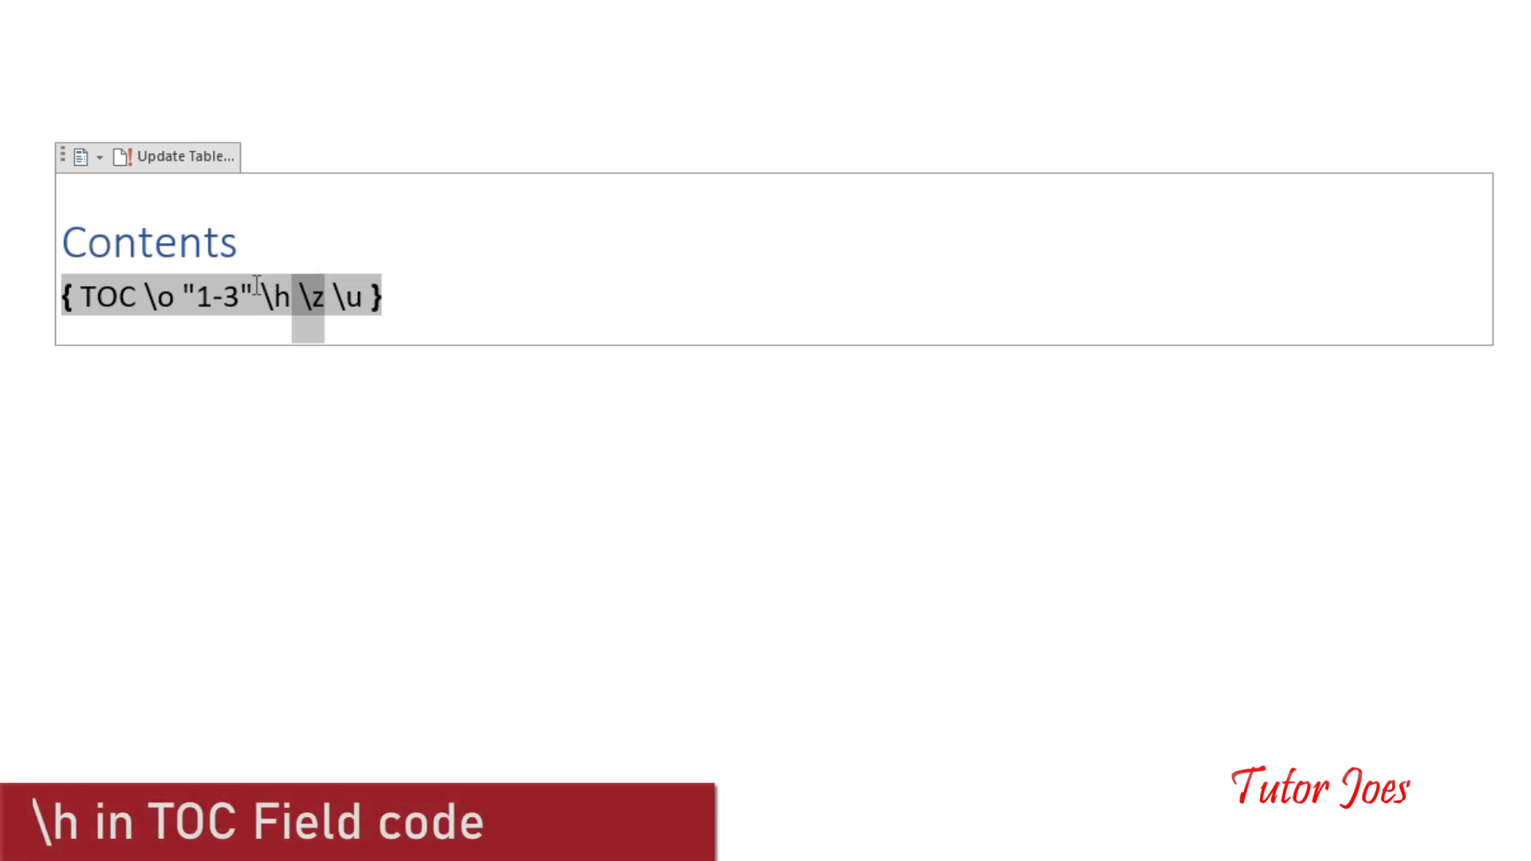
drag(255, 296, 282, 286)
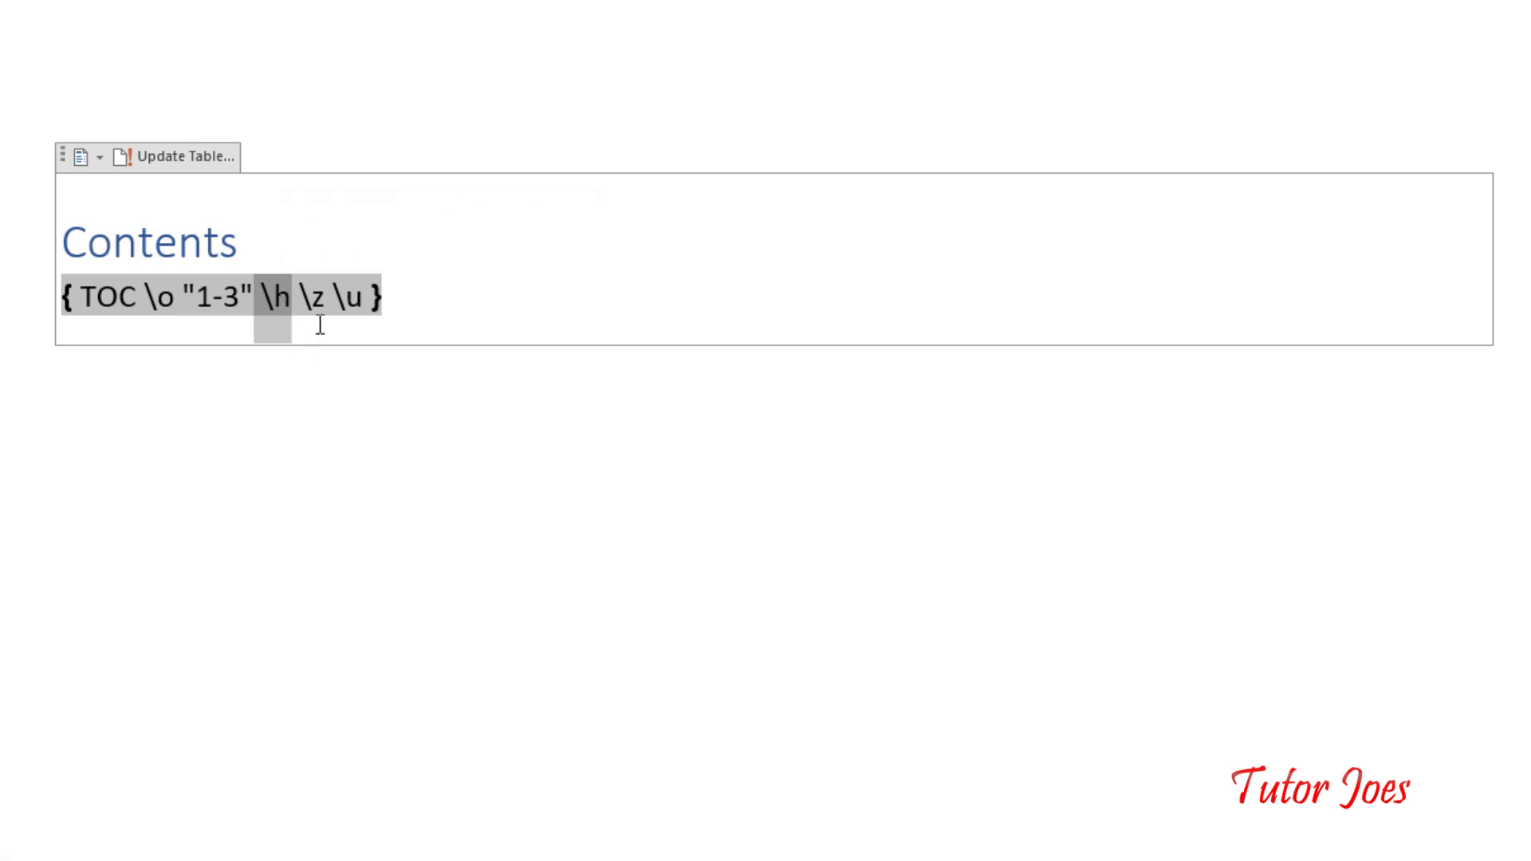
key(F9)
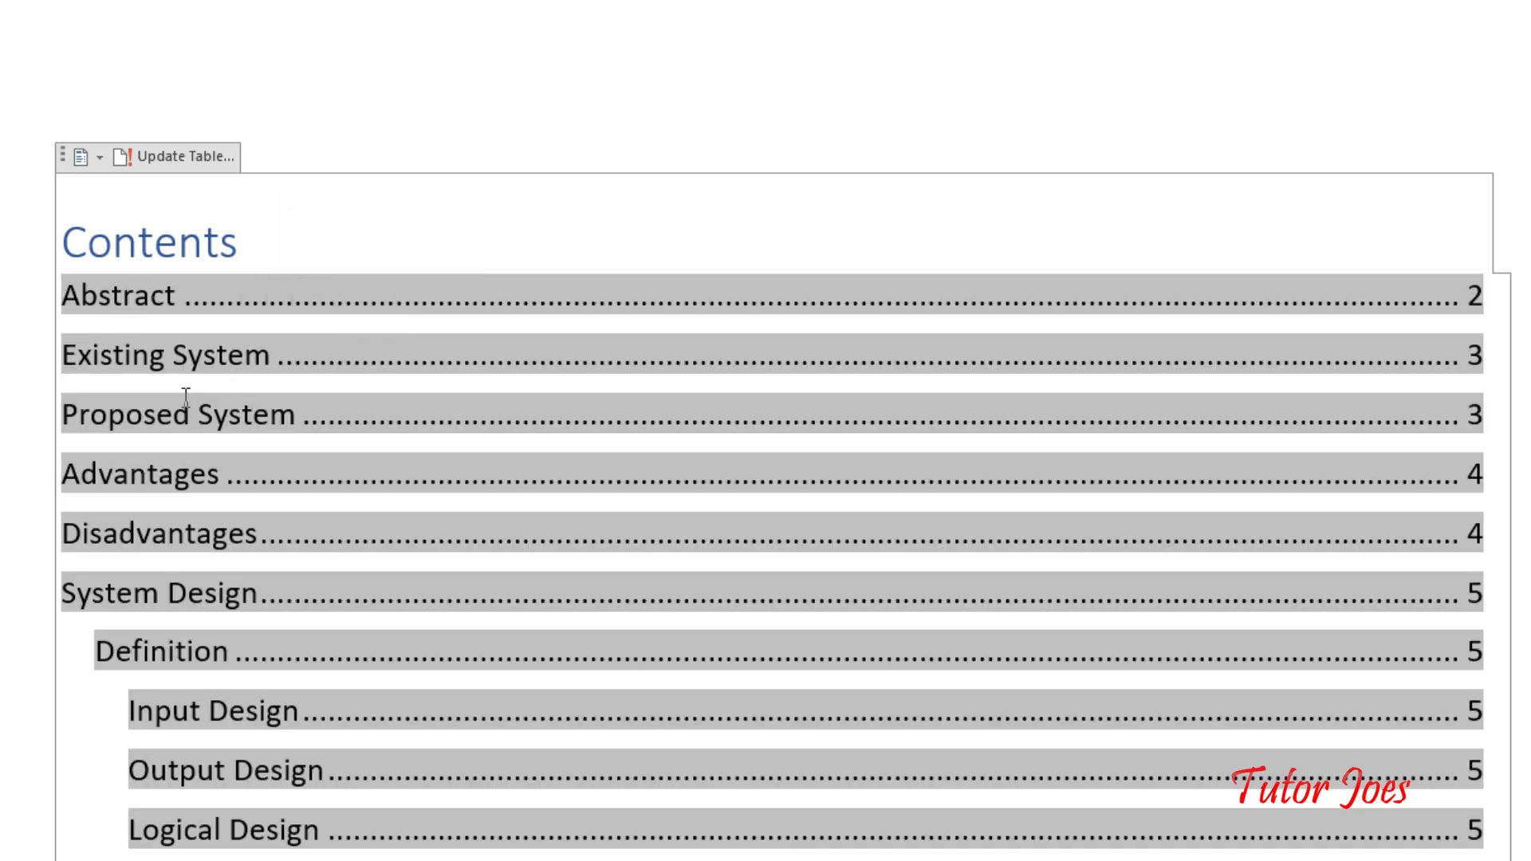
Step: Follow the Abstract contents entry to its section to show entries act as links
ctrl+click(109, 295)
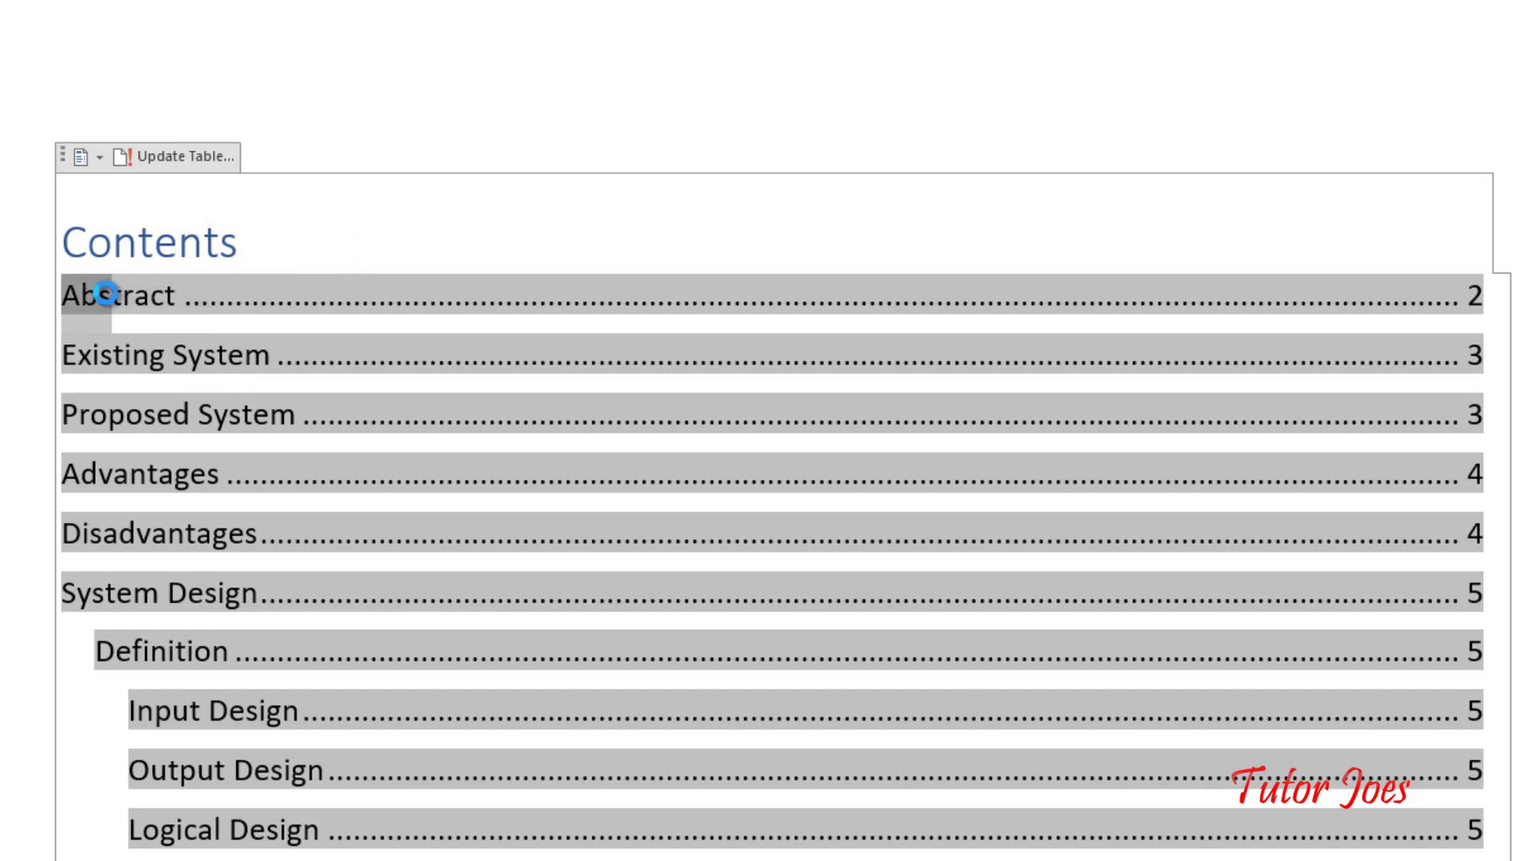
double_click(112, 294)
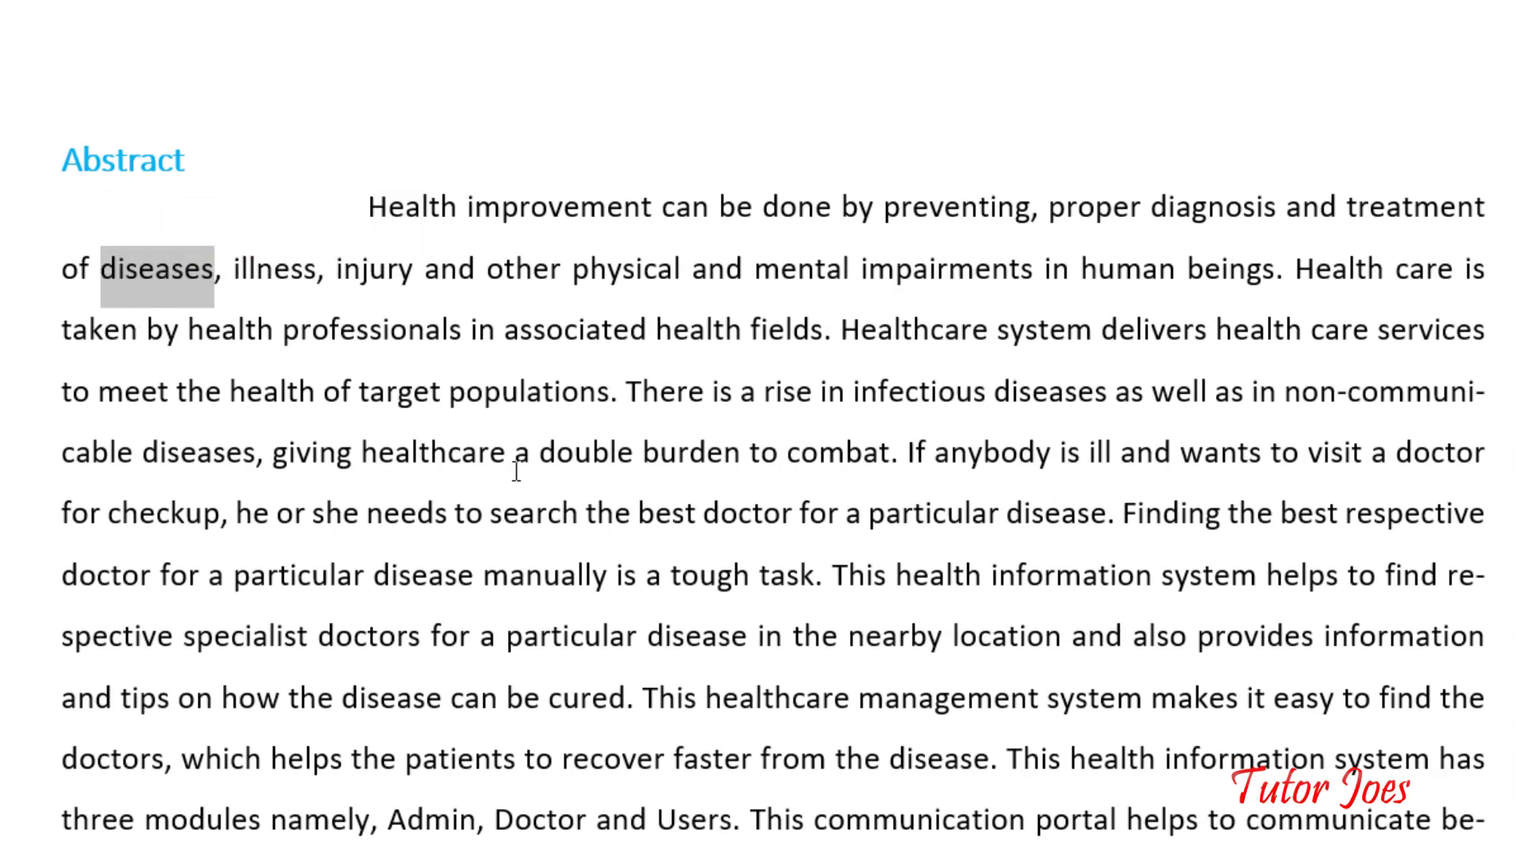
scroll(516, 470, up, 15)
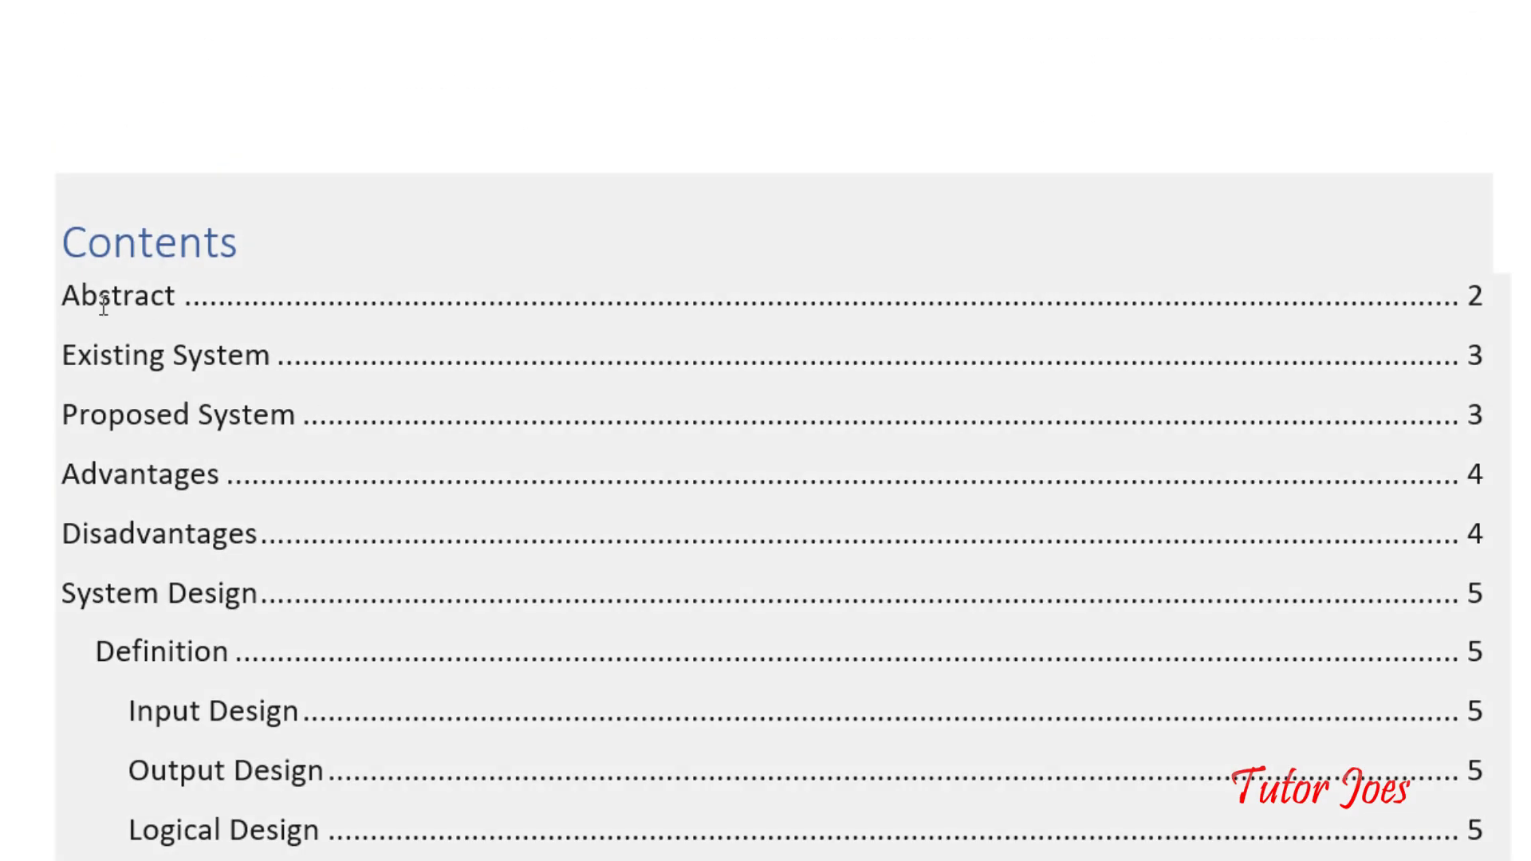
click(103, 305)
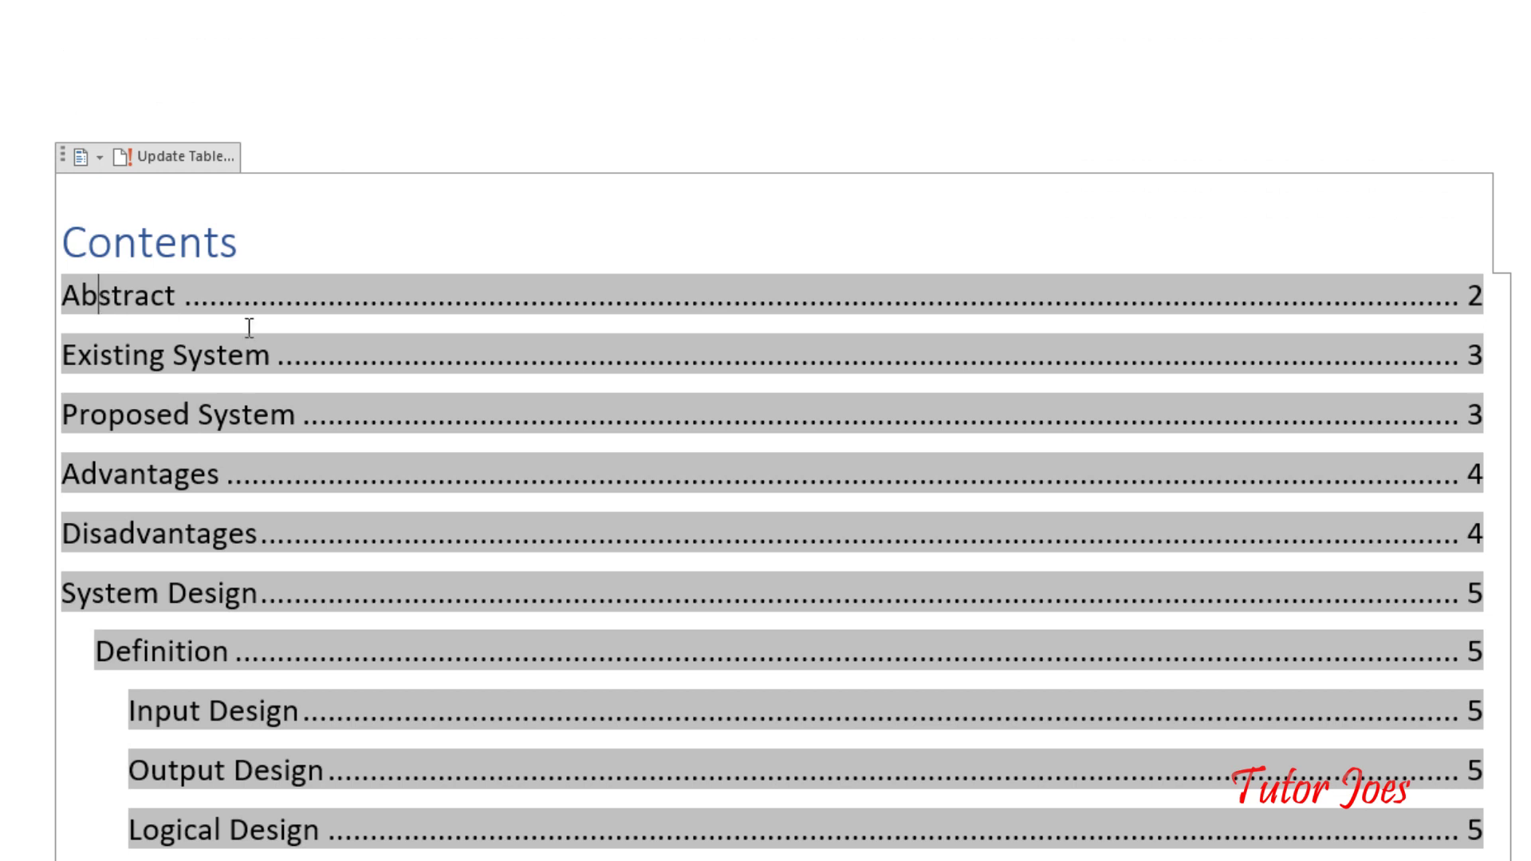
ctrl+click(1476, 303)
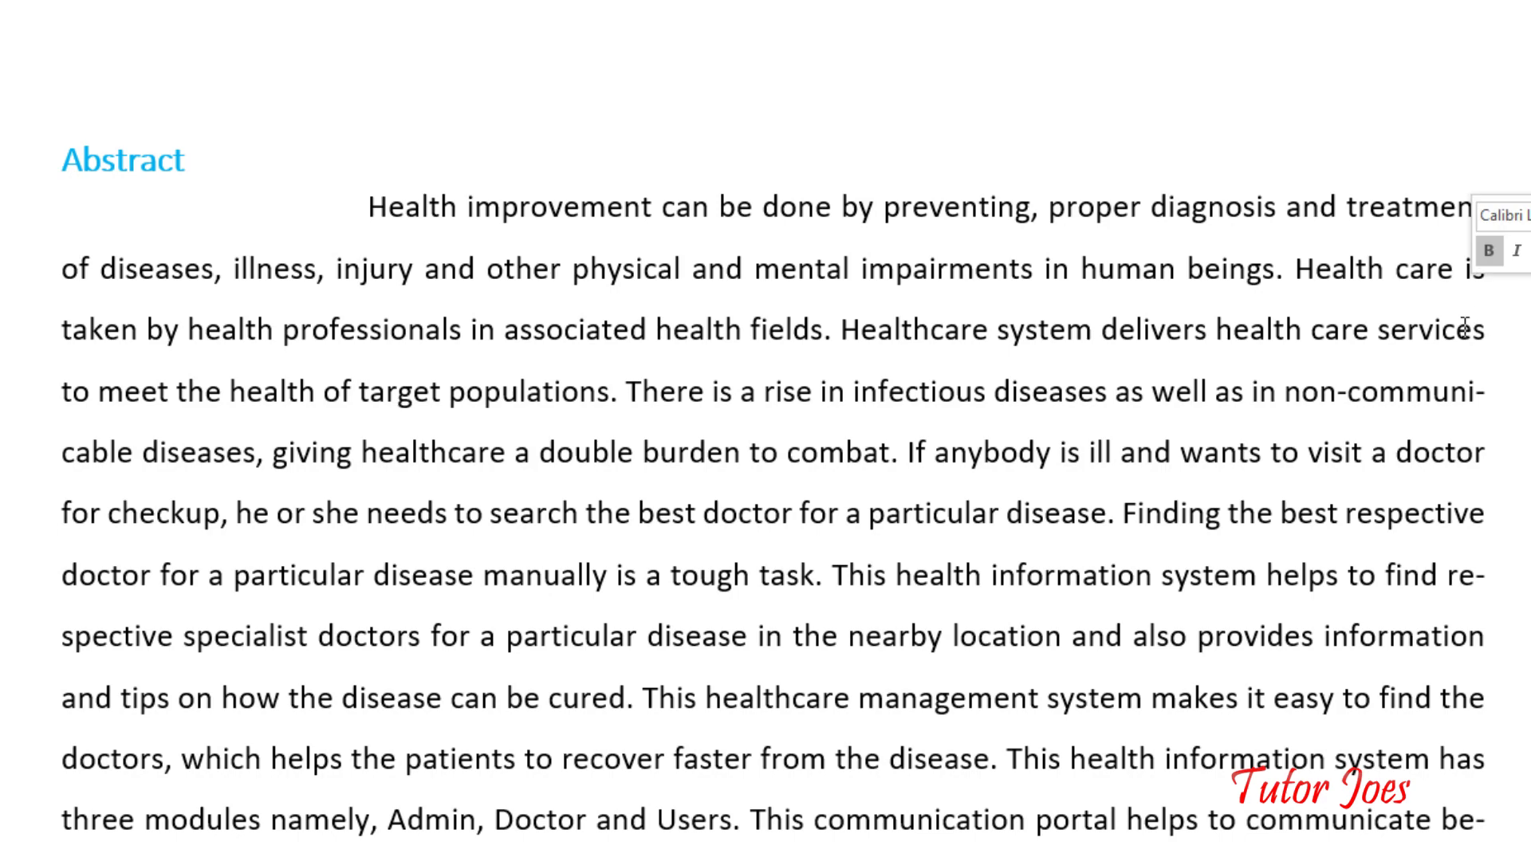
scroll(1476, 414, up, 15)
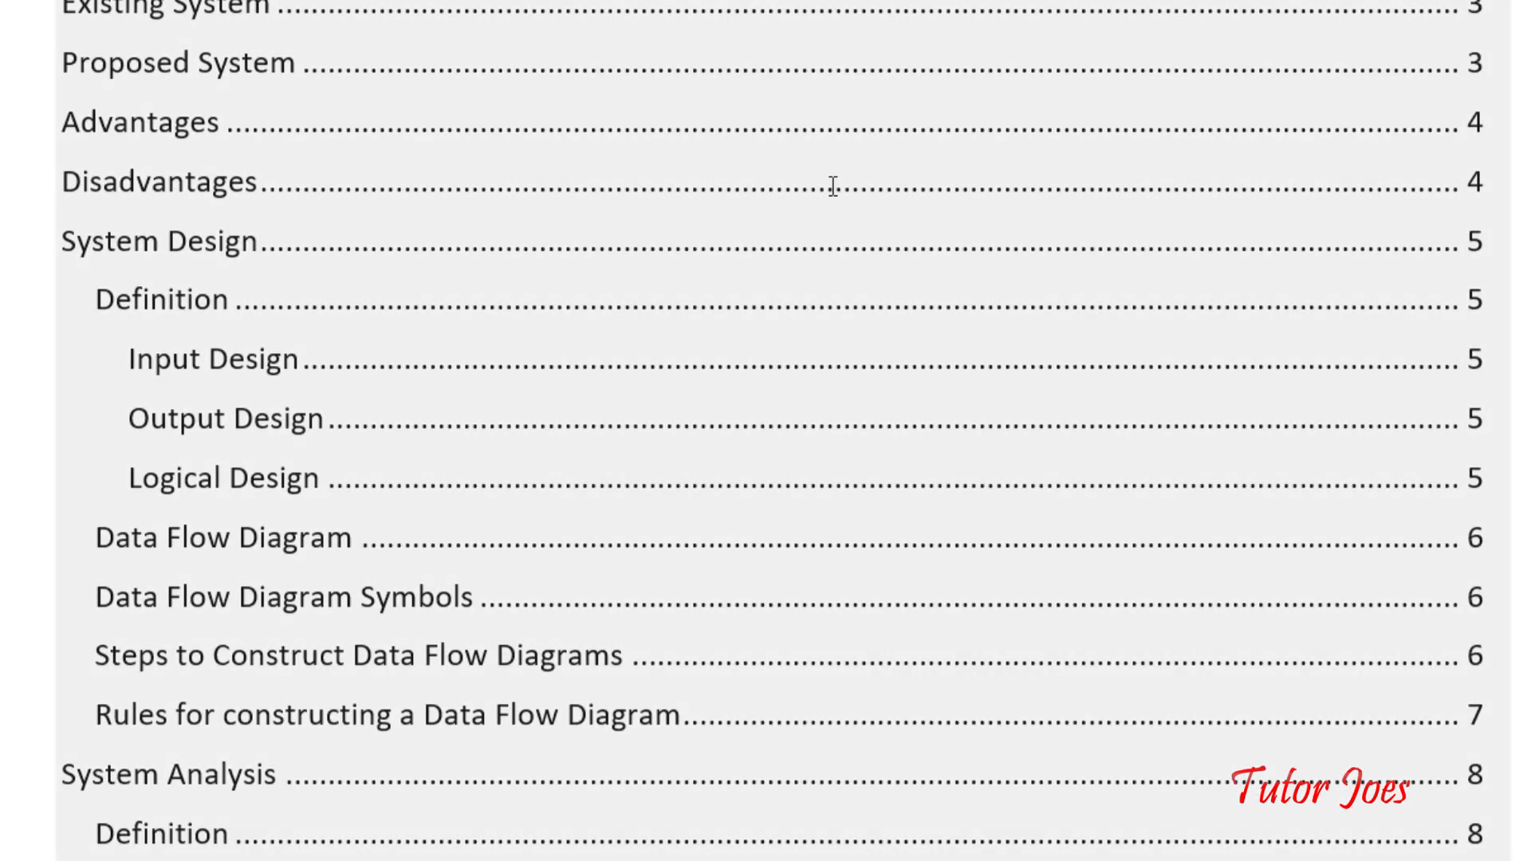
scroll(835, 263, up, 4)
Step: Reveal the TOC field code and put the cursor just after the \h switch
click(254, 288)
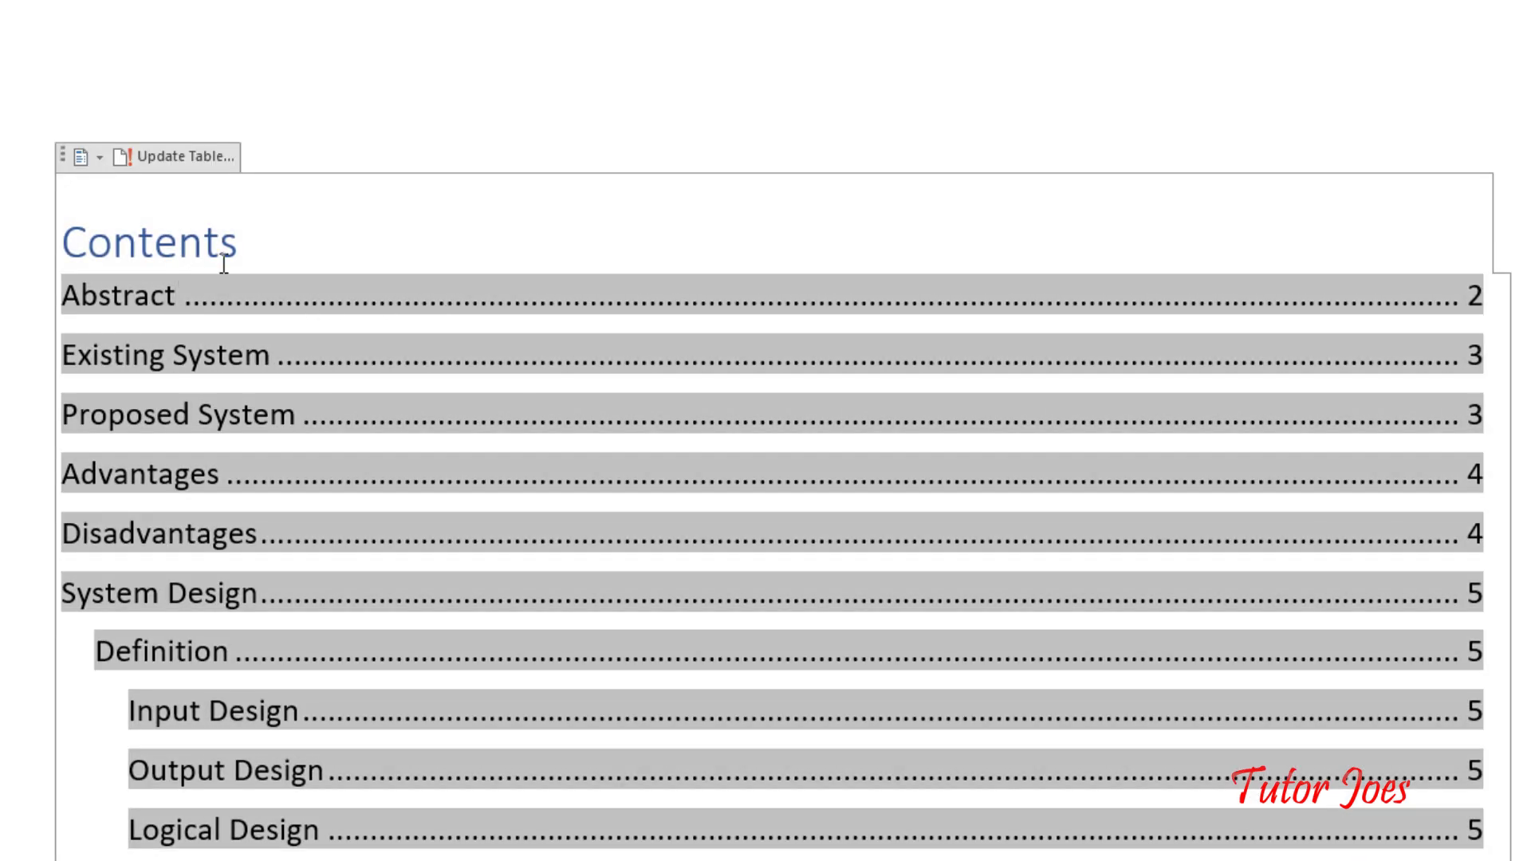
key(shift+F9)
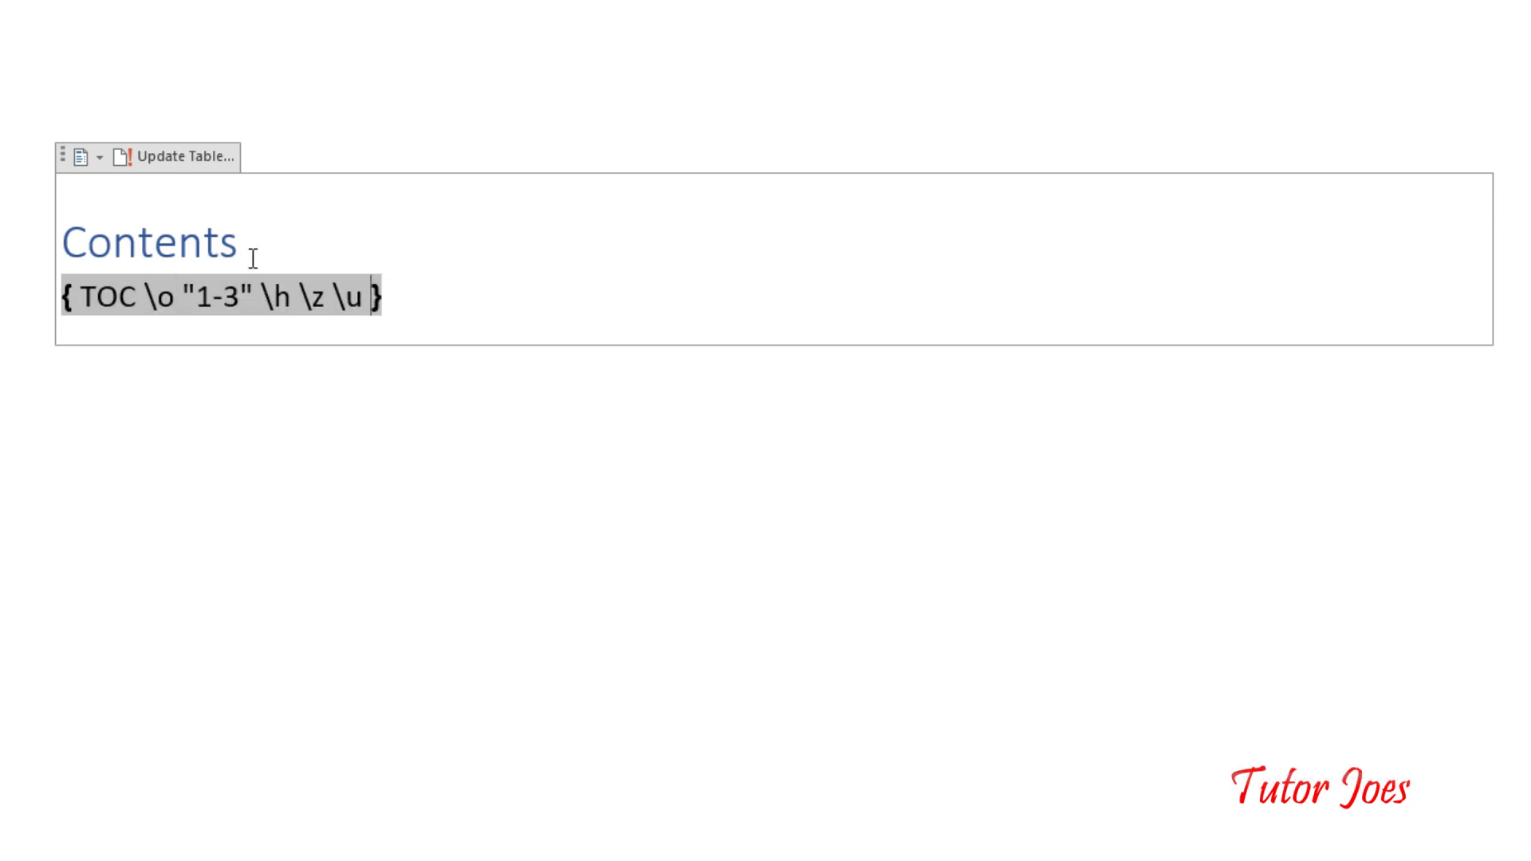
key(Left)
key(Left)
key(Left)
key(Left)
key(Left)
key(Left)
key(Left)
Step: Delete the \h switch and update the entire table of contents
key(BackSpace)
key(BackSpace)
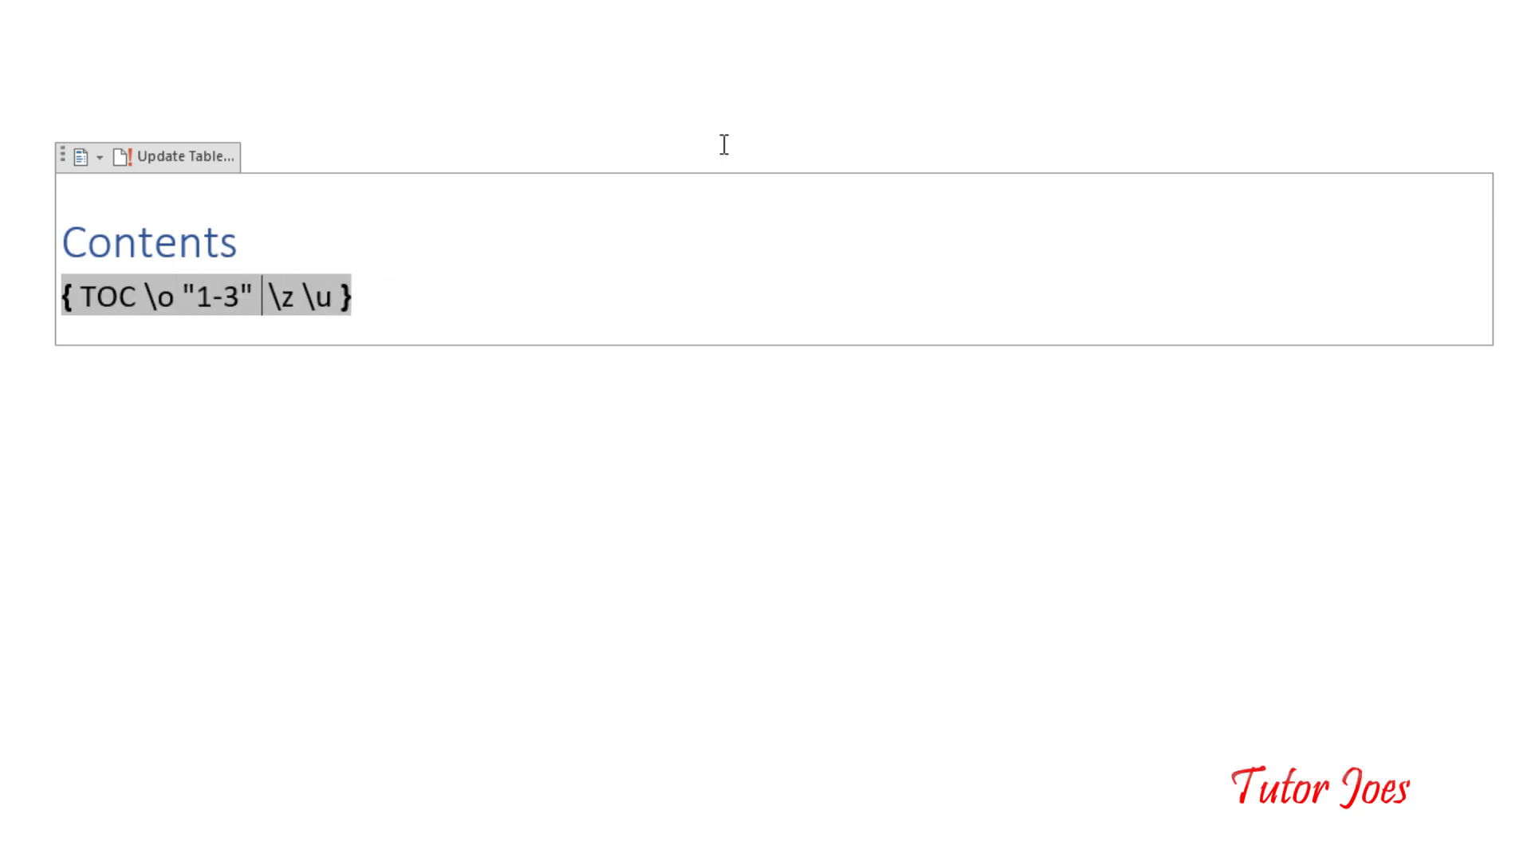
click(179, 153)
key(Down)
click(782, 391)
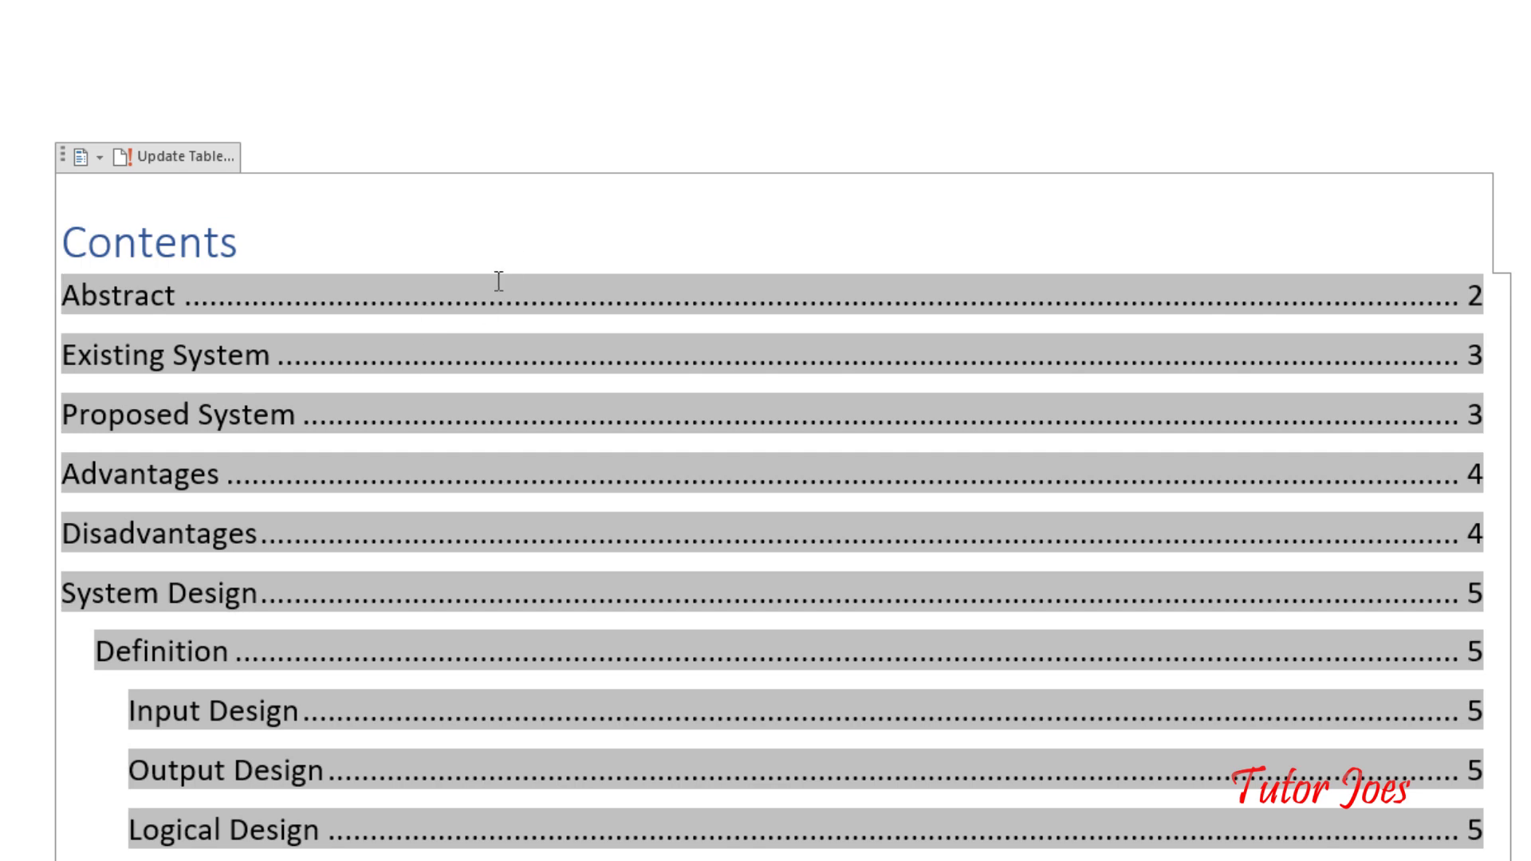
Step: Click and select within the Abstract entry to confirm entries are now plain text
click(469, 447)
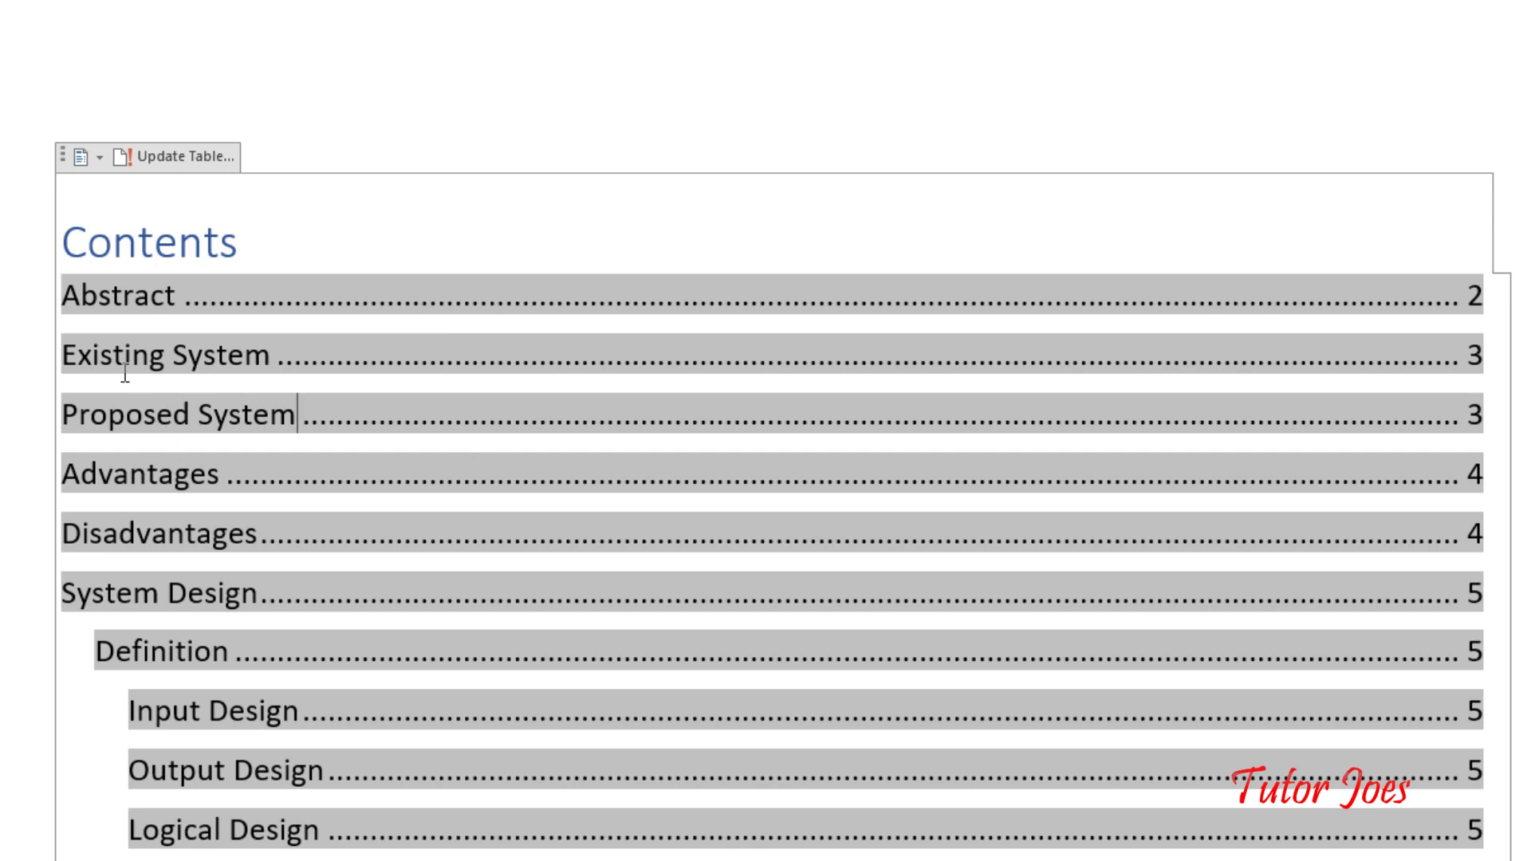
click(98, 295)
drag(83, 297, 162, 300)
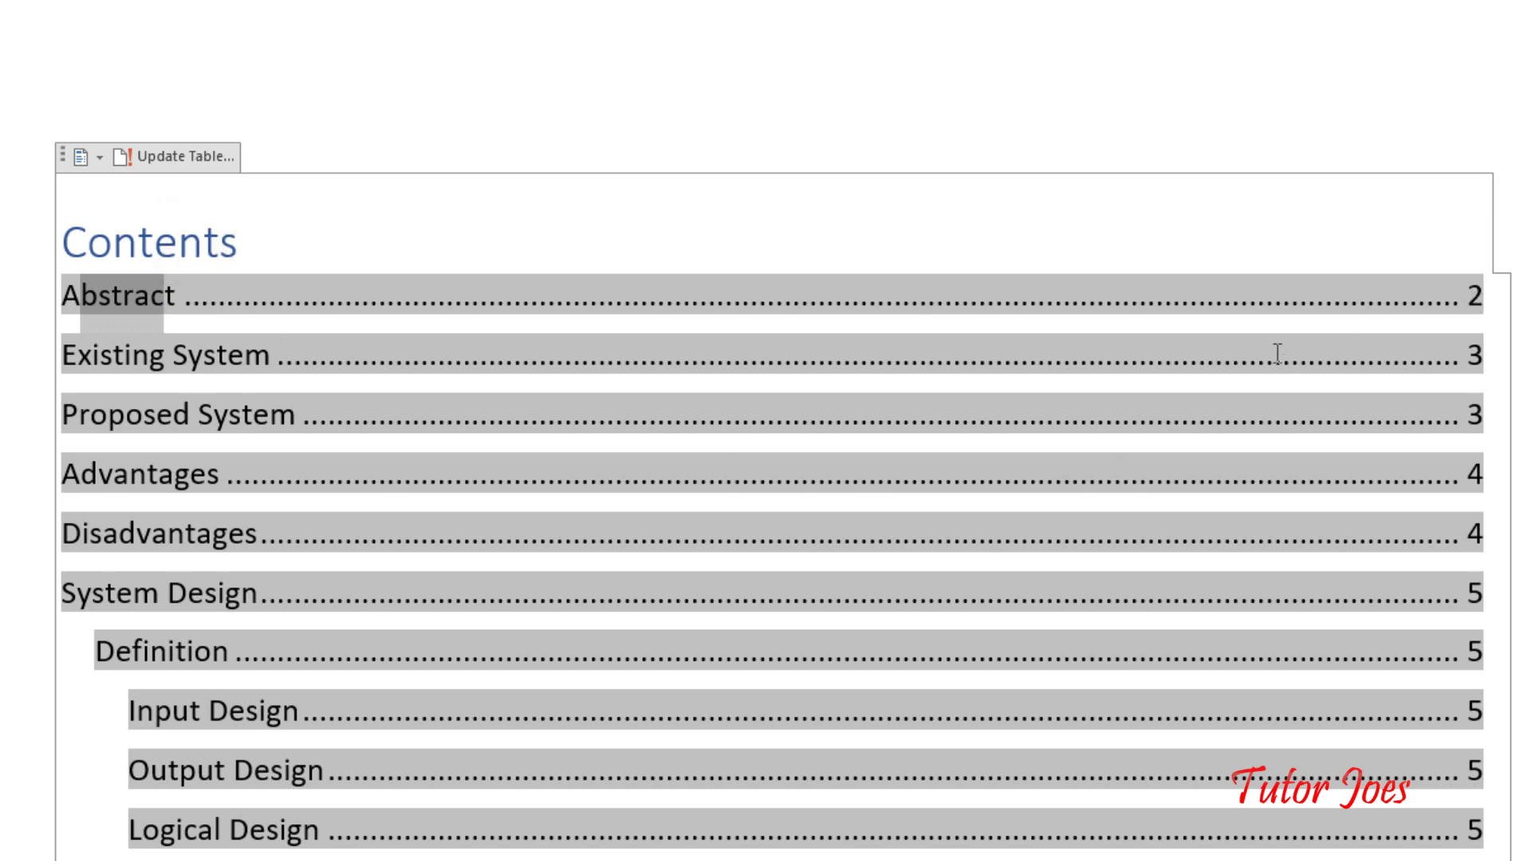
click(113, 284)
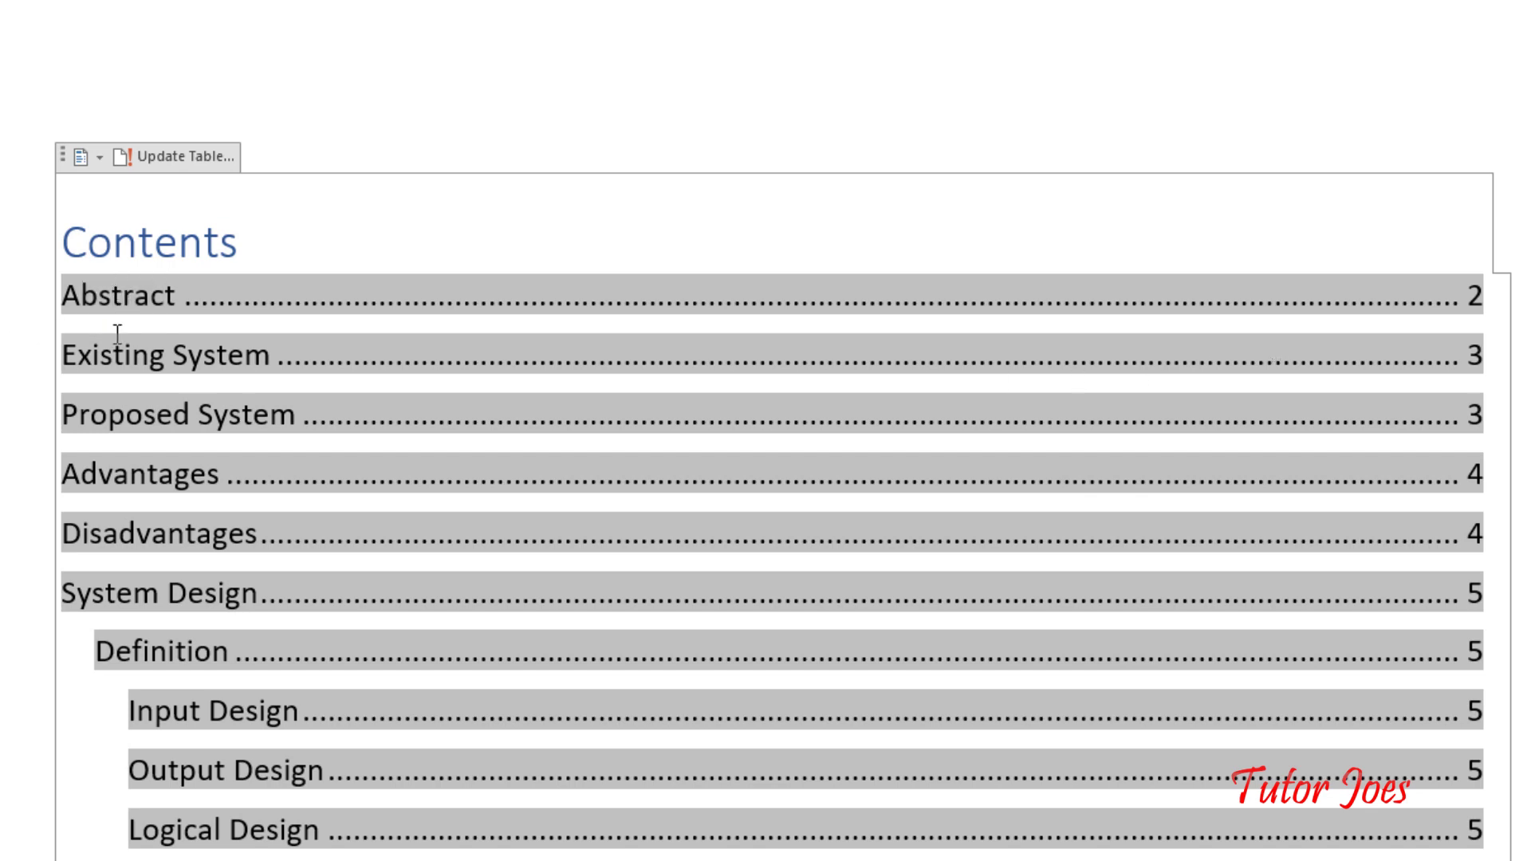
click(1477, 296)
key(Home)
shift+click(187, 303)
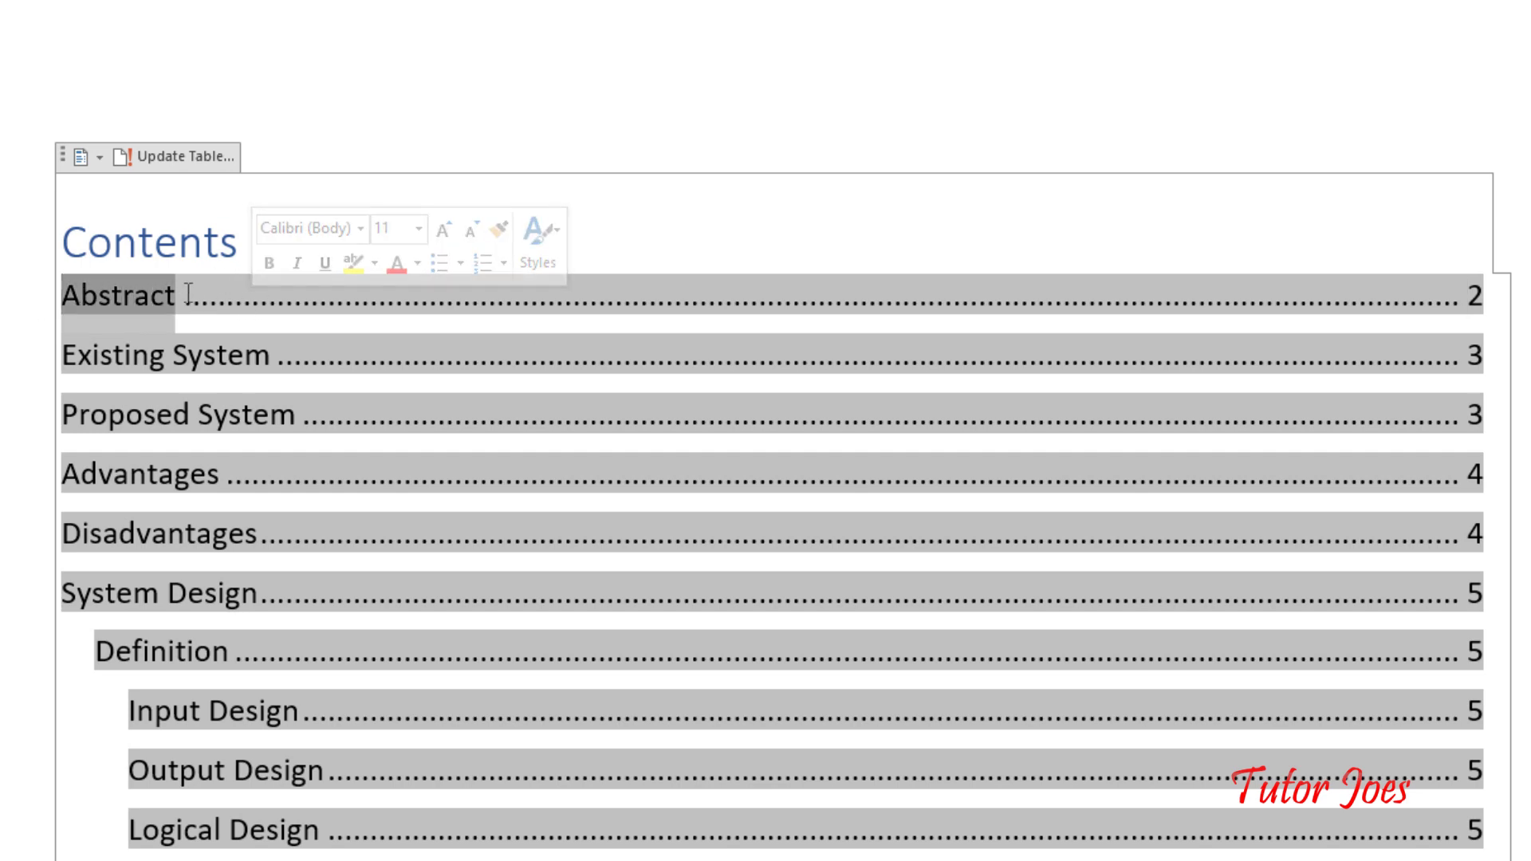
click(178, 232)
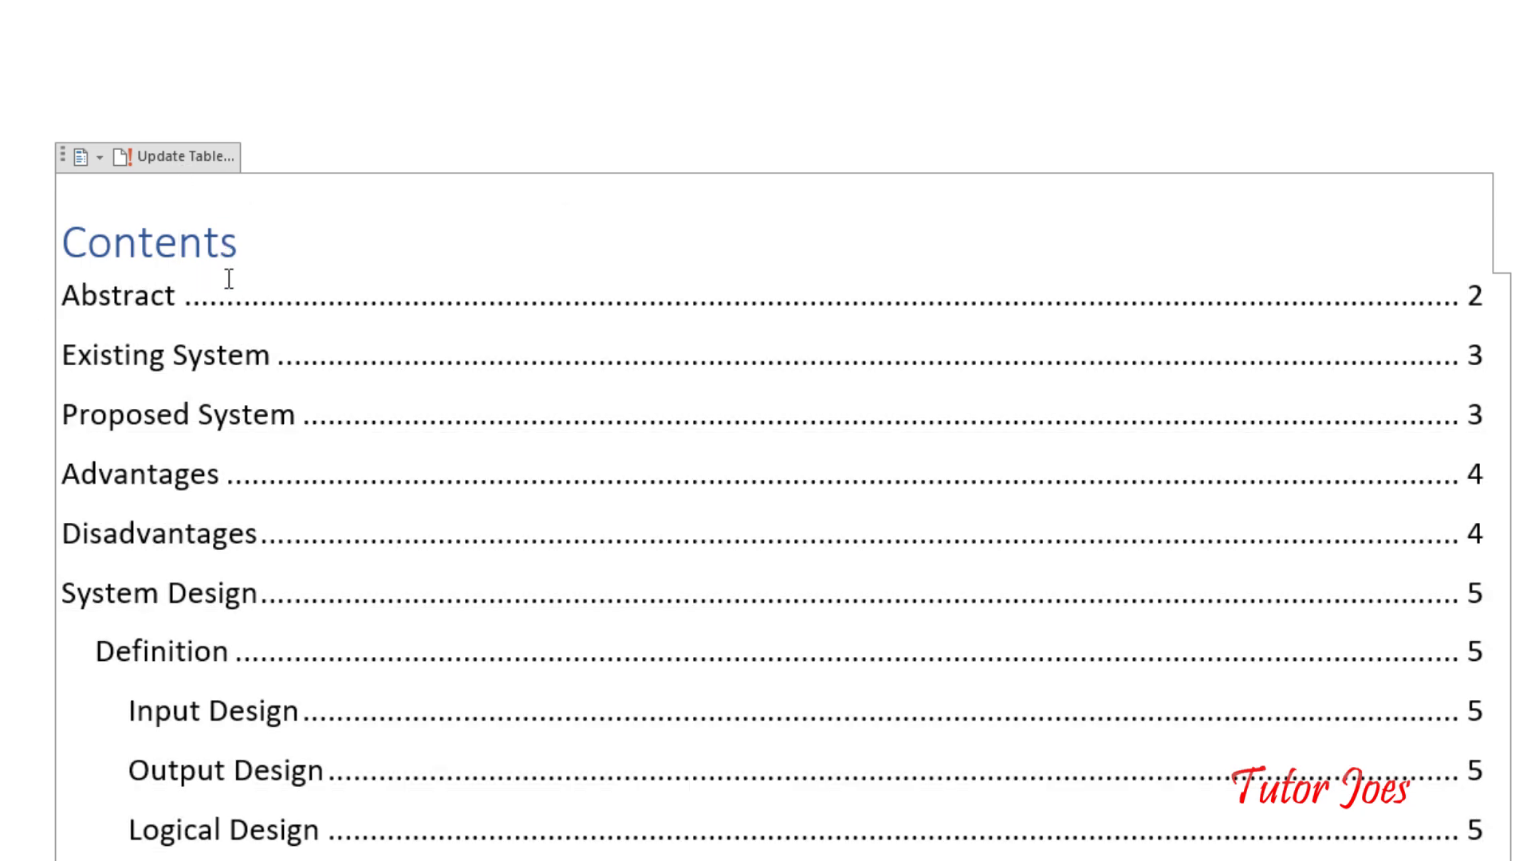
Step: Restore the \h switch in the TOC field code and update the entire table
key(alt+F9)
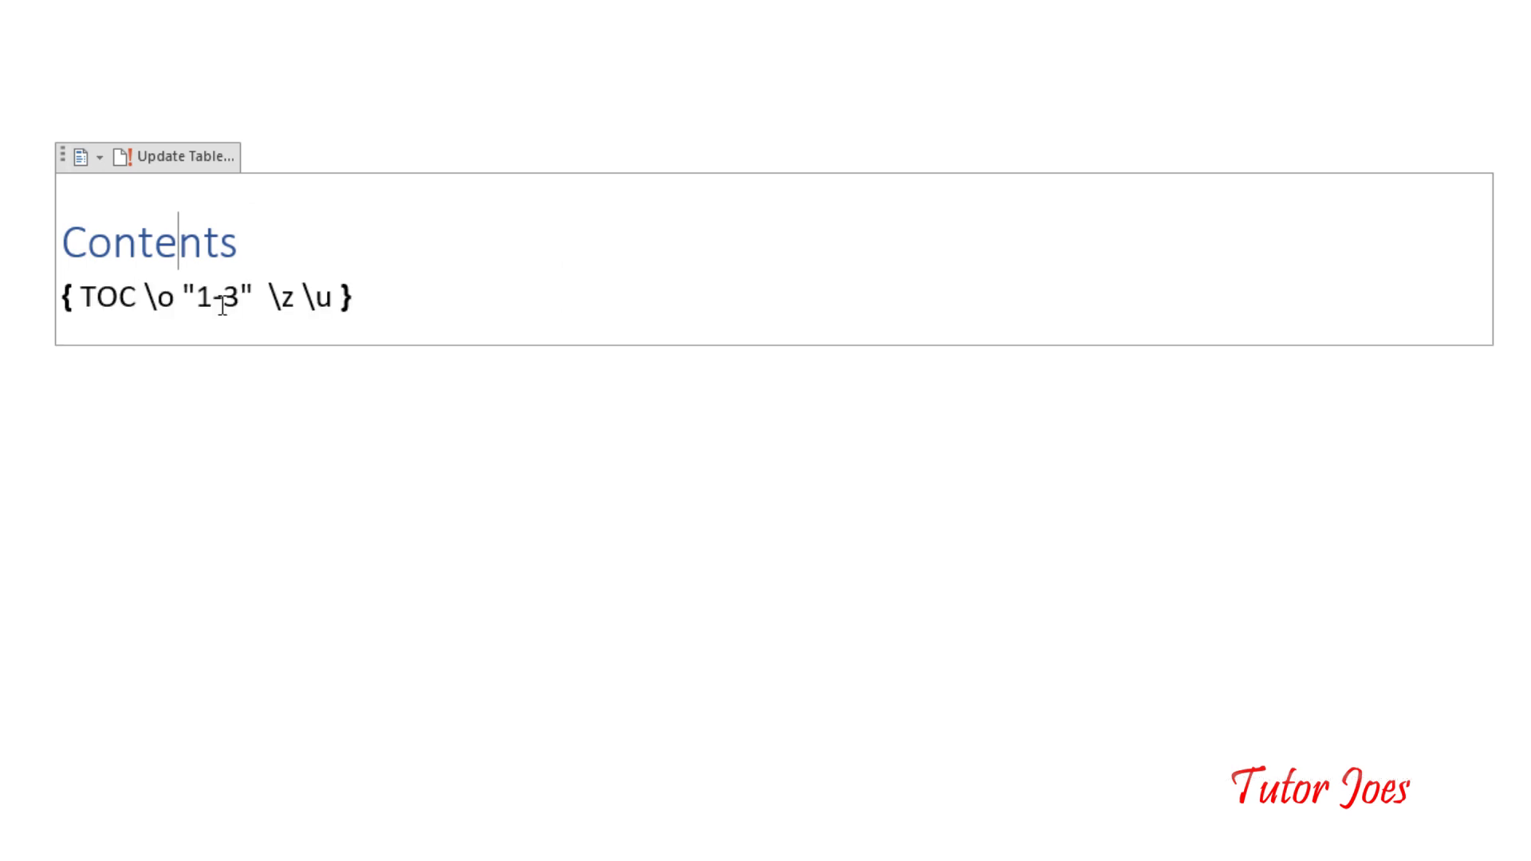
click(254, 297)
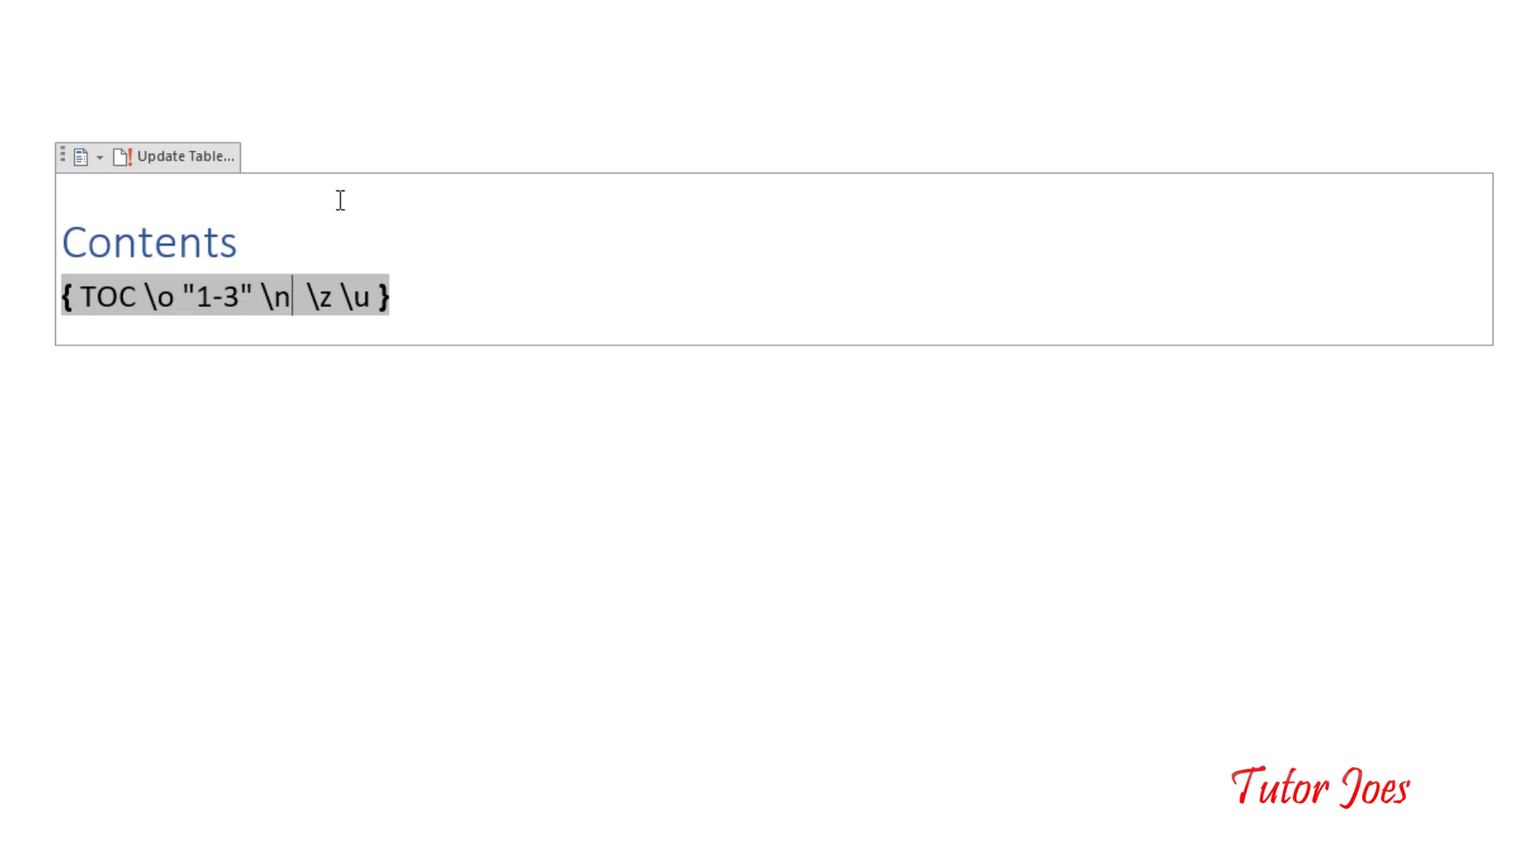
key(BackSpace)
text(h)
click(168, 157)
click(748, 355)
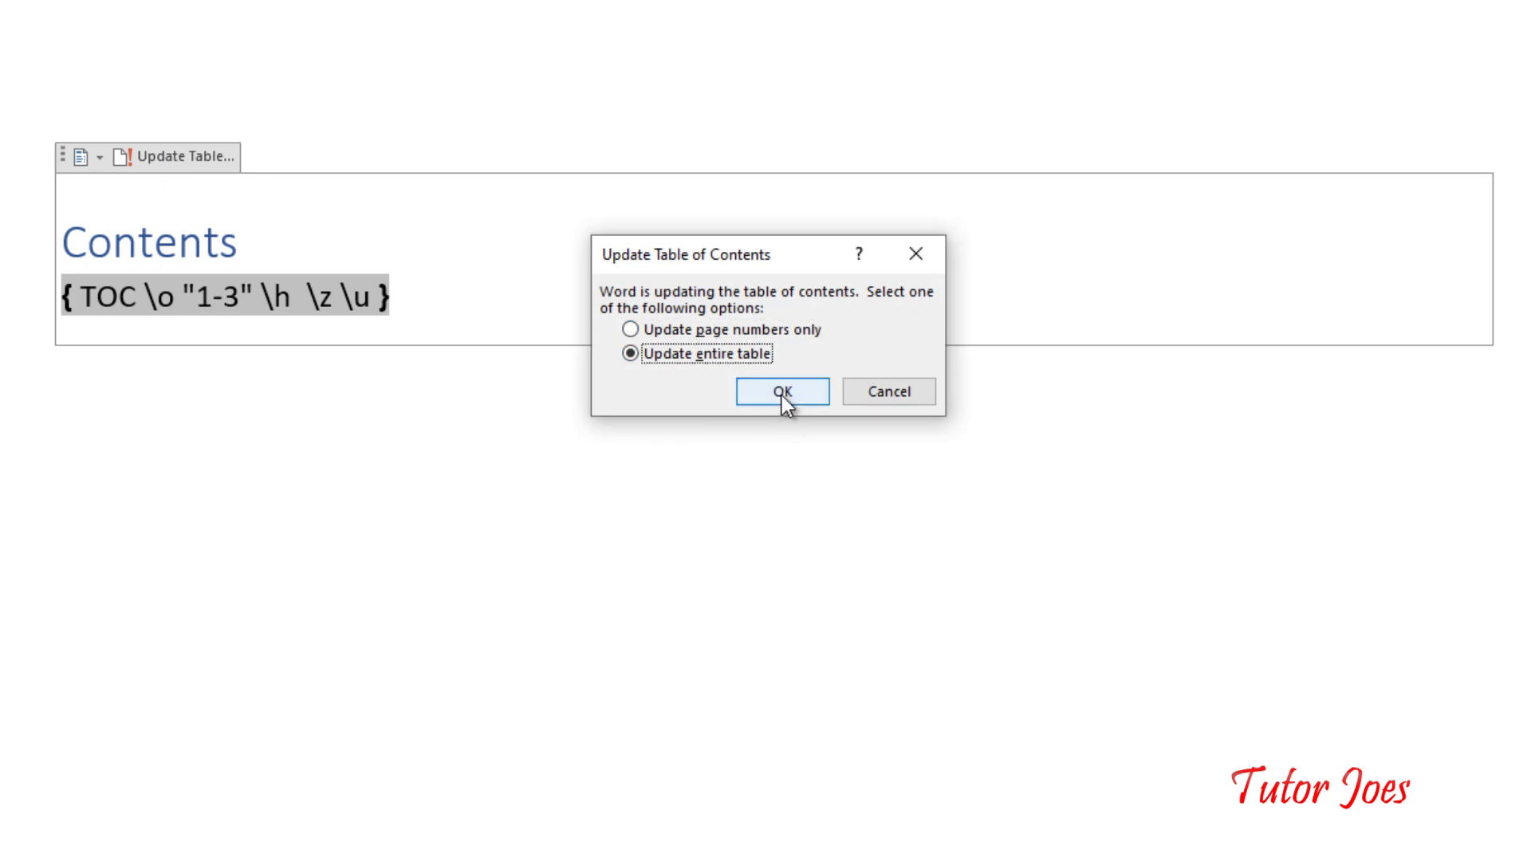
click(782, 392)
Step: Show the finished contents and follow the Advantages entry link to its section
click(484, 295)
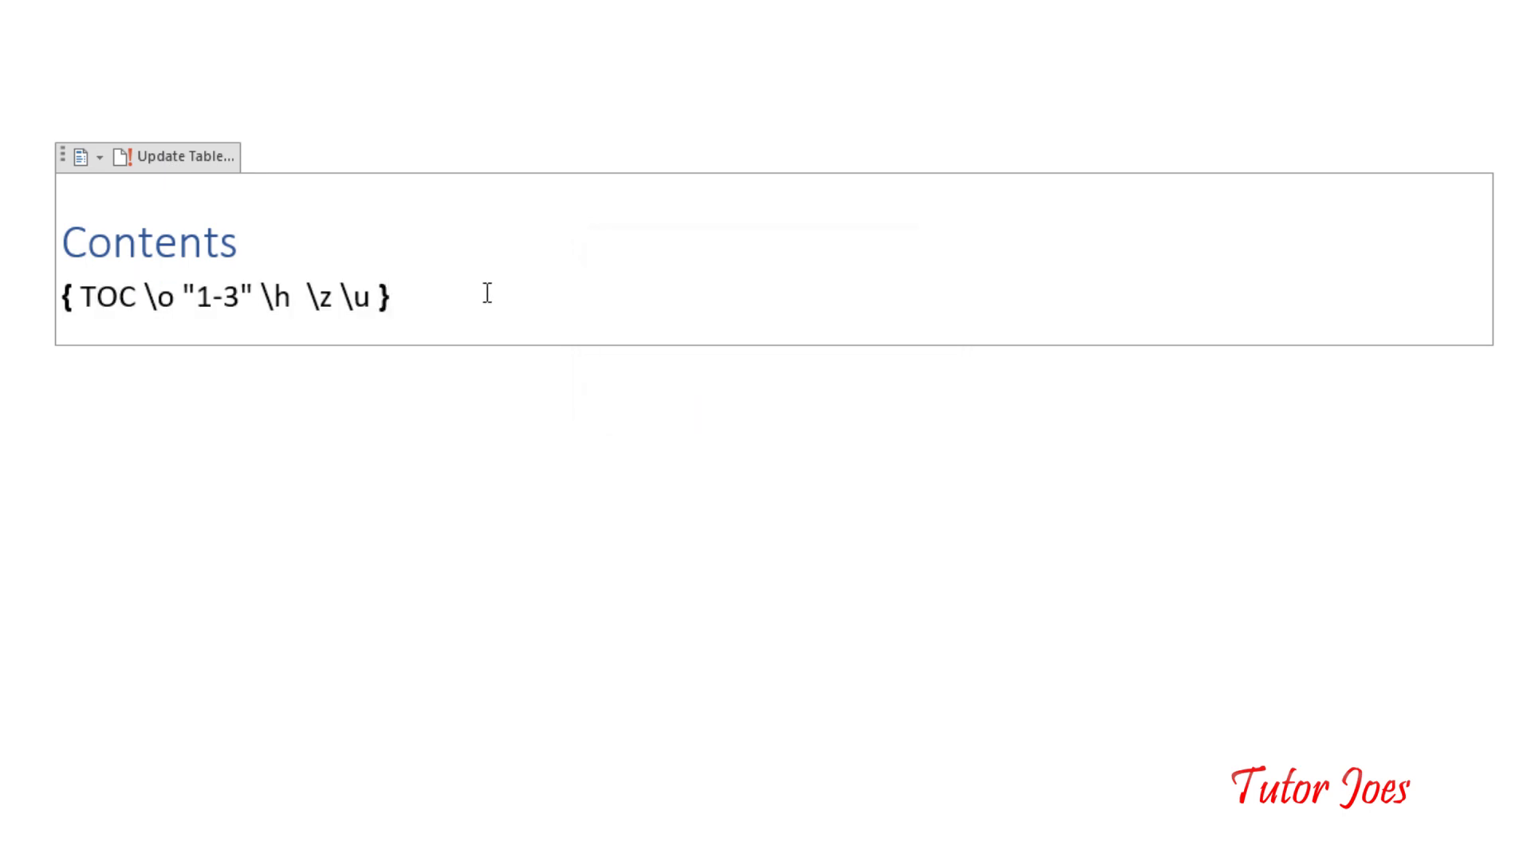
key(alt+F9)
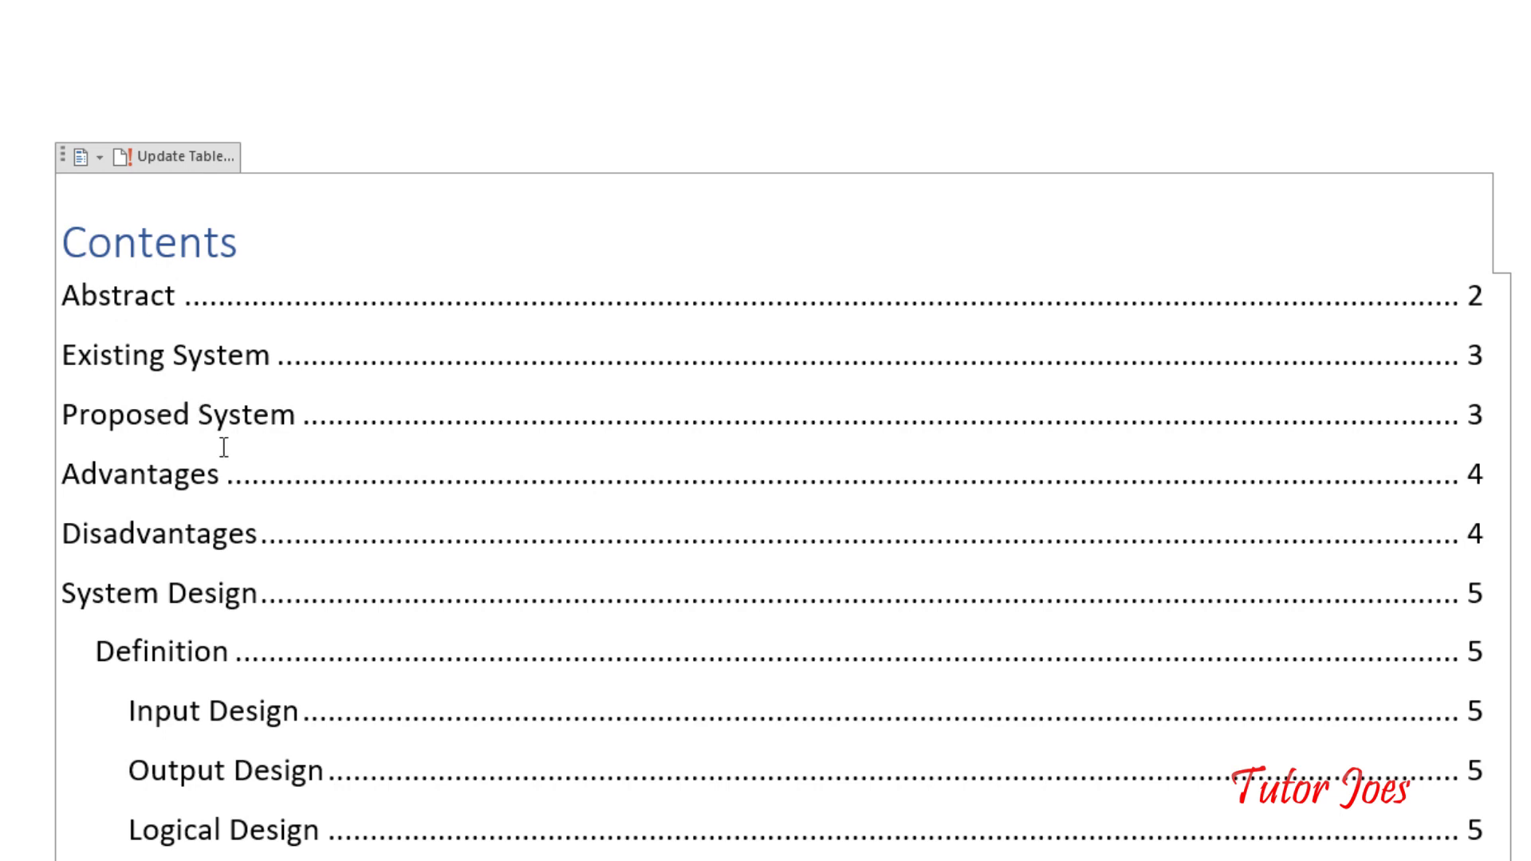
ctrl+click(138, 474)
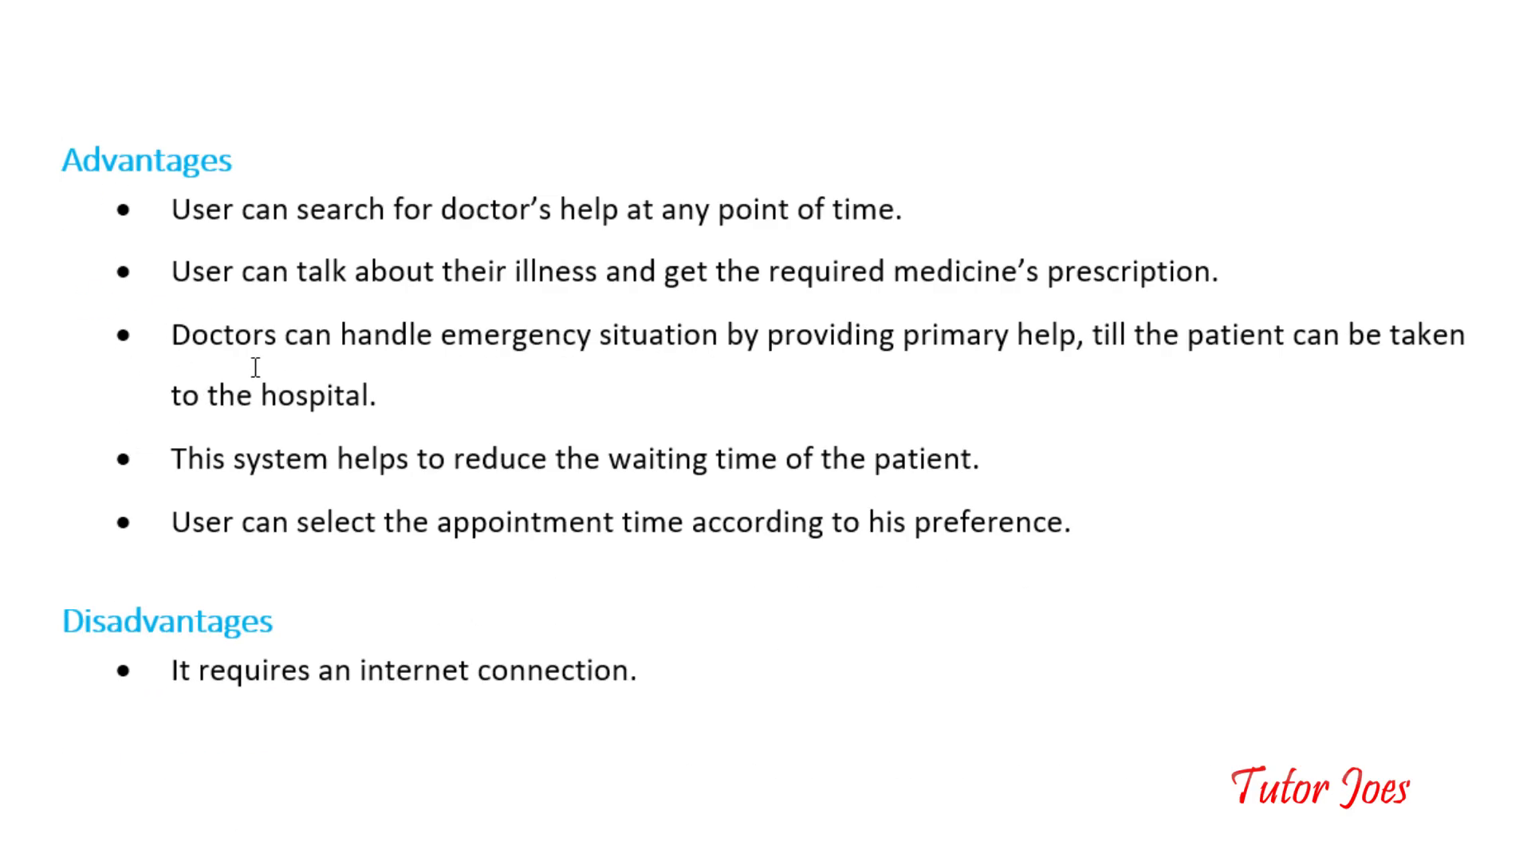
scroll(704, 342, up, 15)
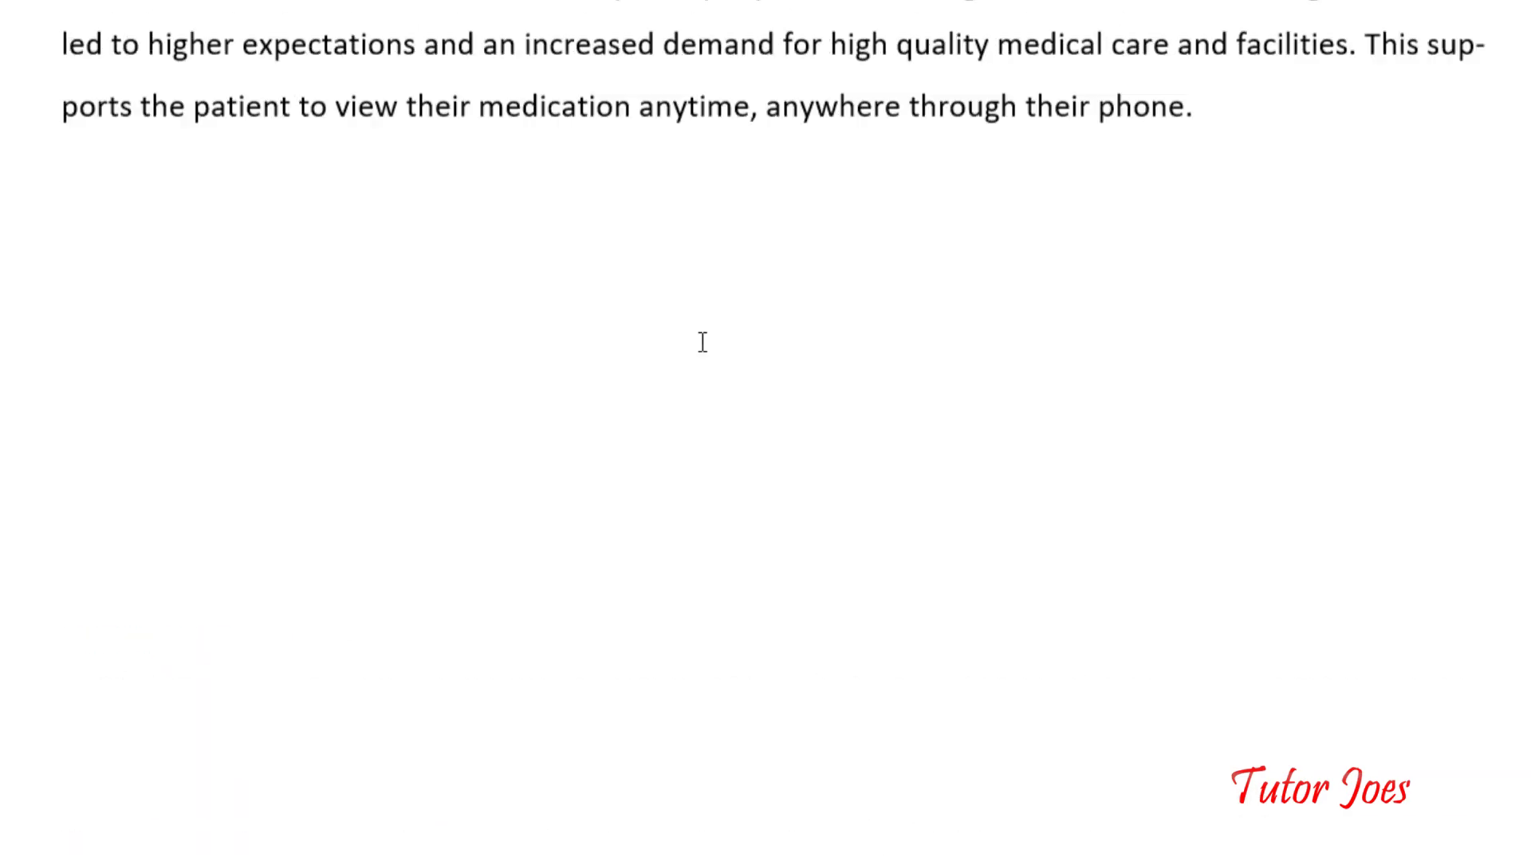
scroll(702, 341, up, 10)
click(342, 336)
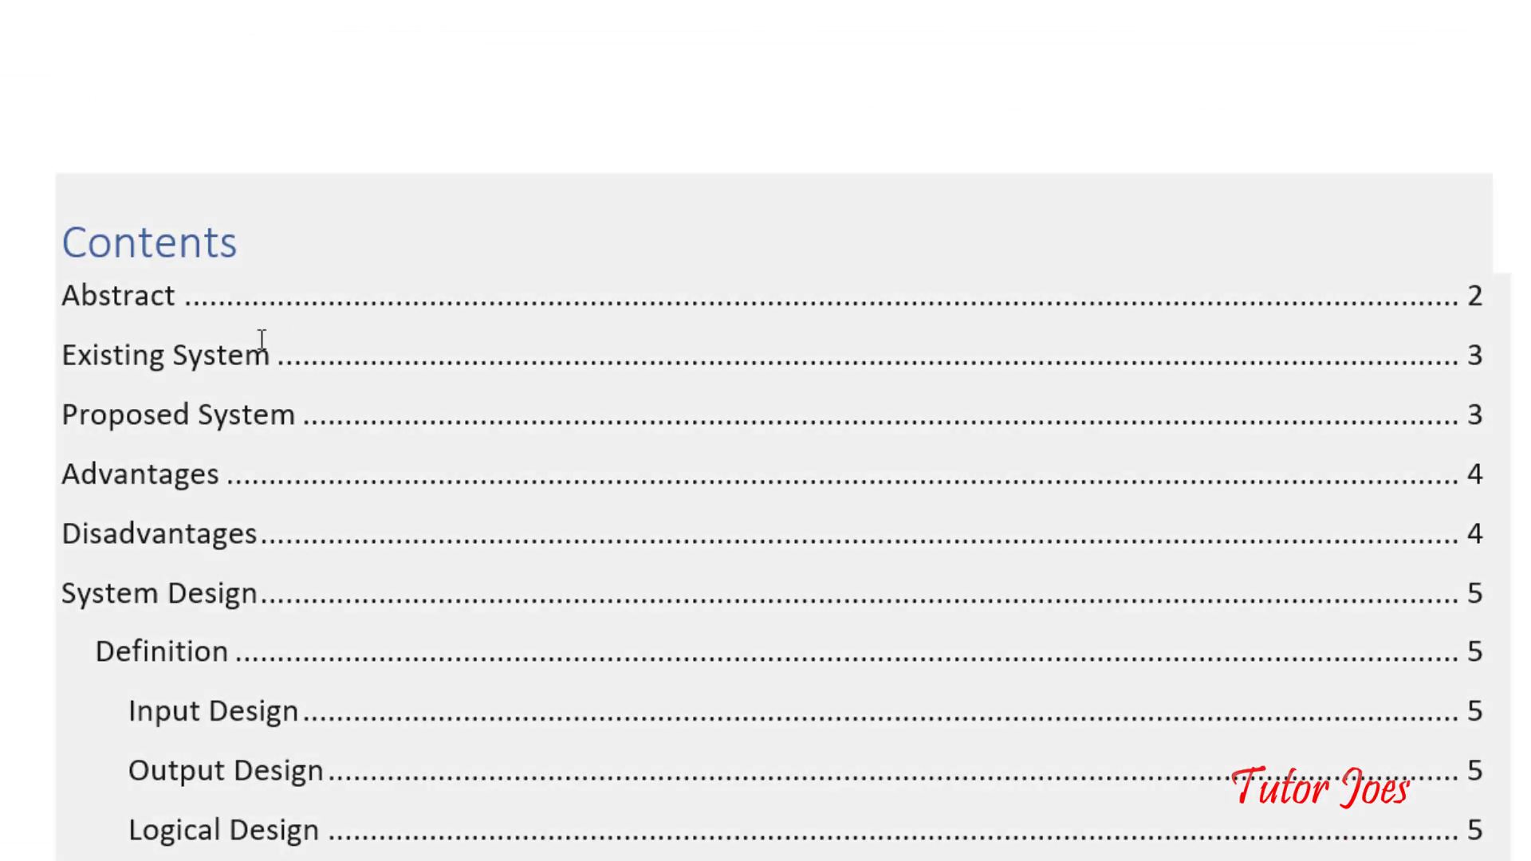
Step: Show the TOC field code from inside the contents and type the \n 1-1 switch
click(850, 532)
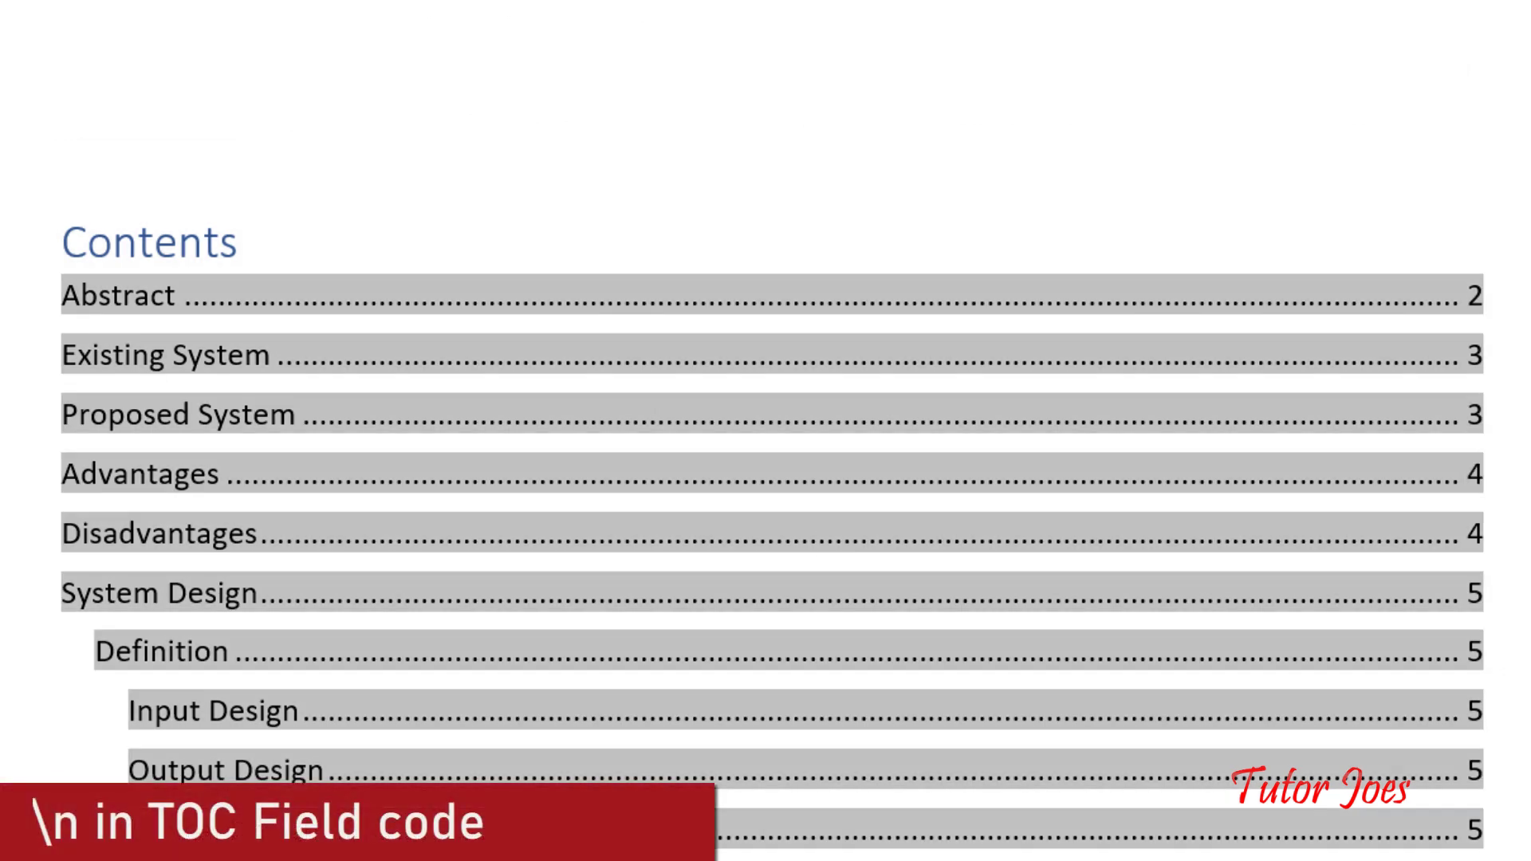
scroll(779, 415, down, 3)
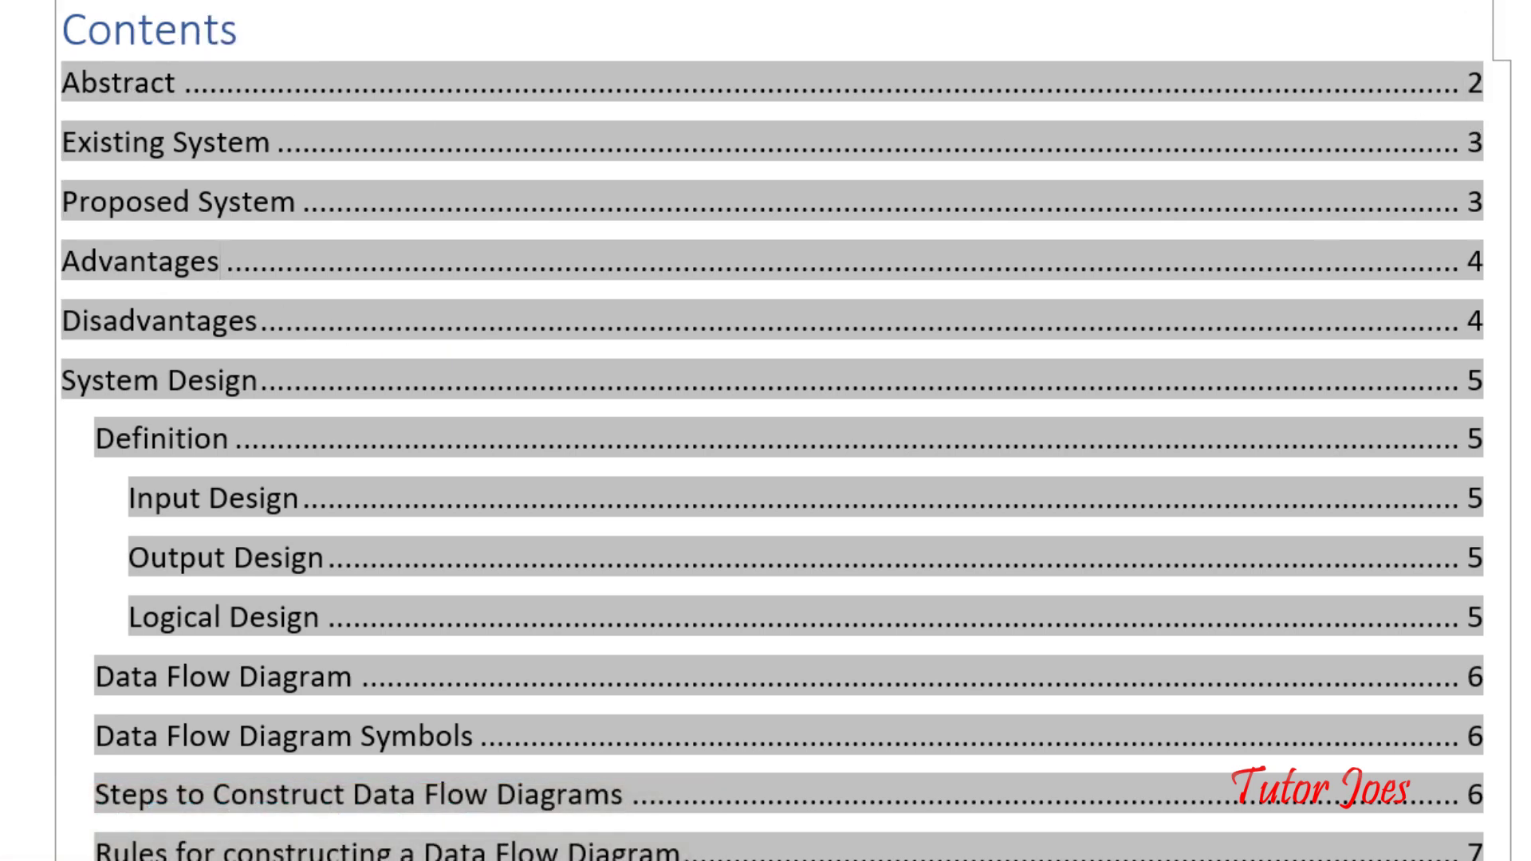
click(174, 499)
click(201, 604)
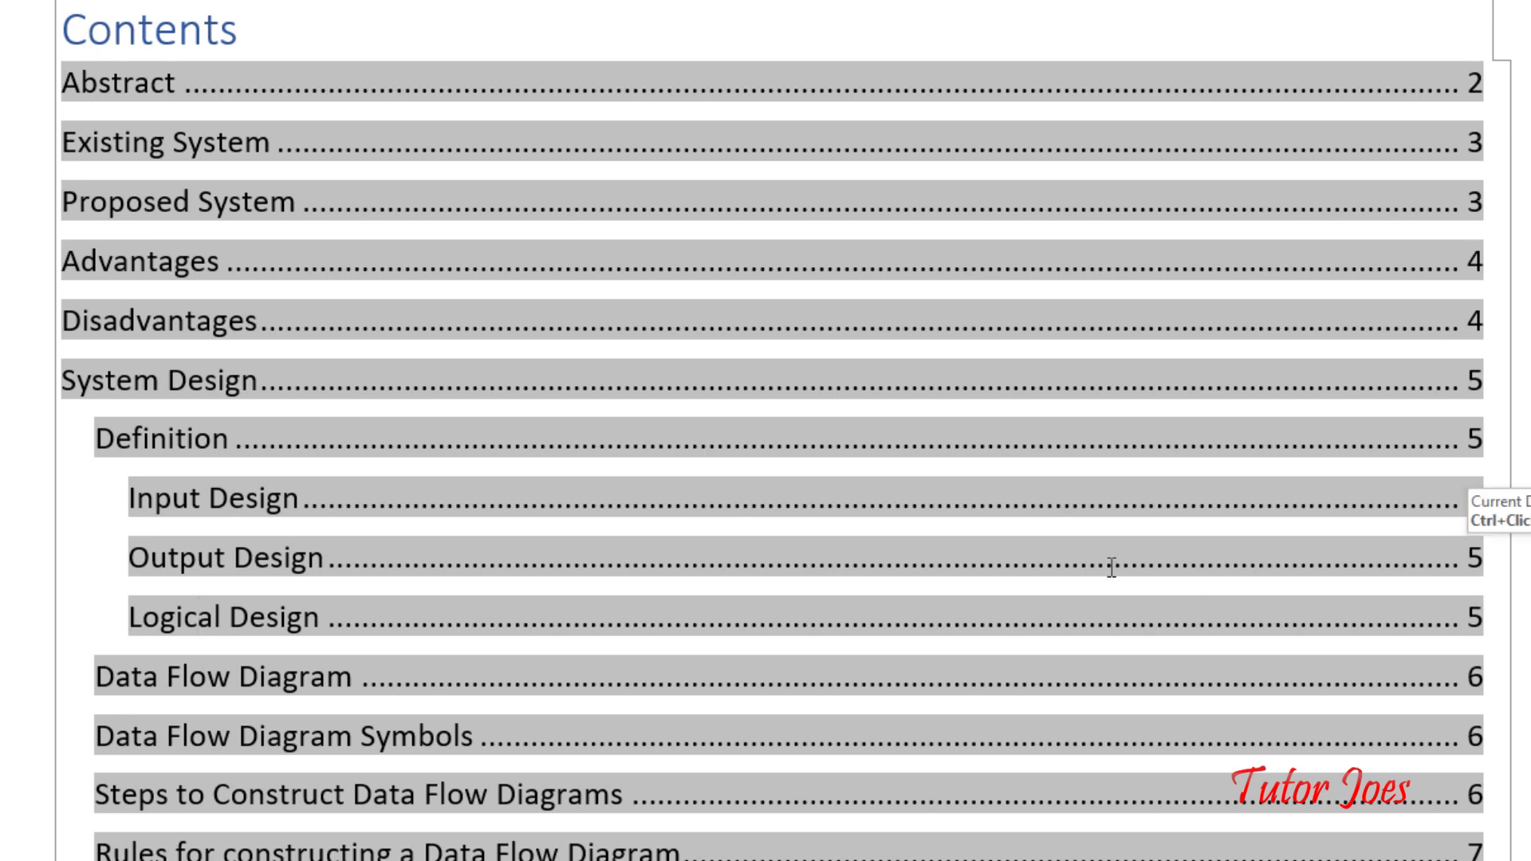
click(567, 115)
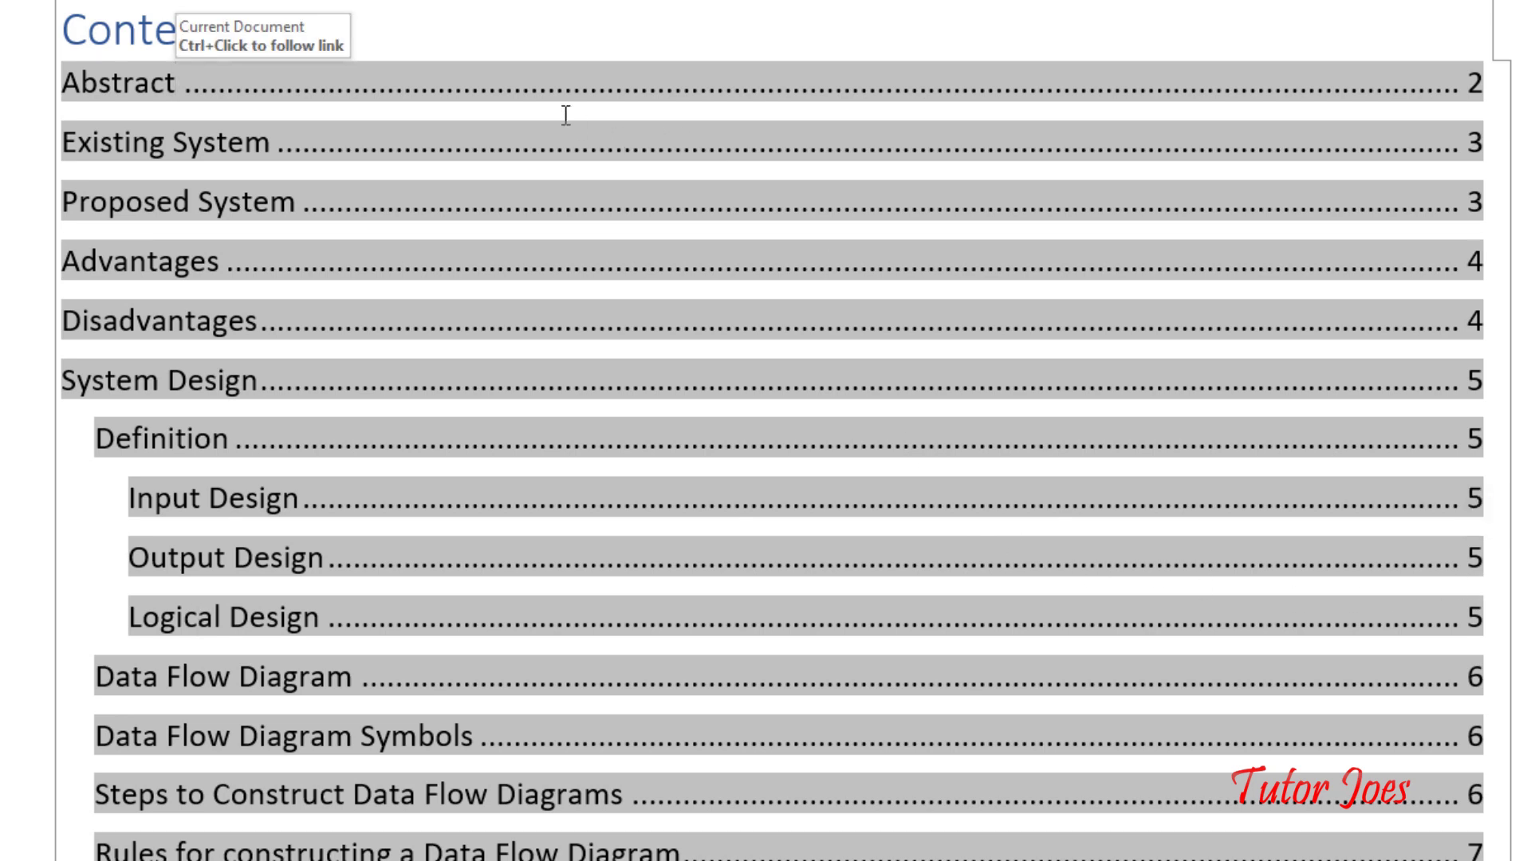
key(alt+F9)
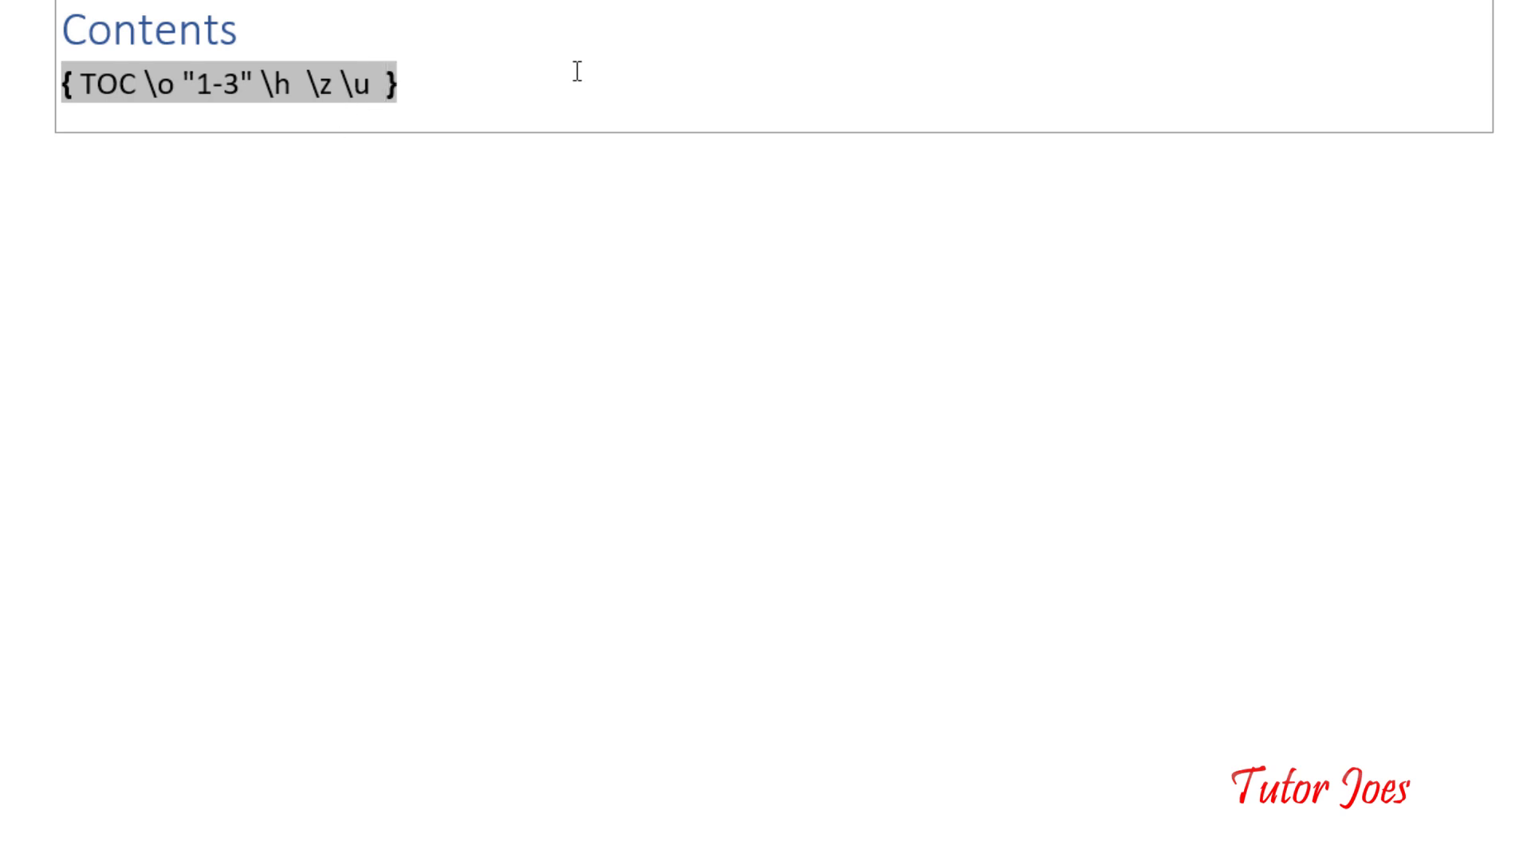
text(\n)
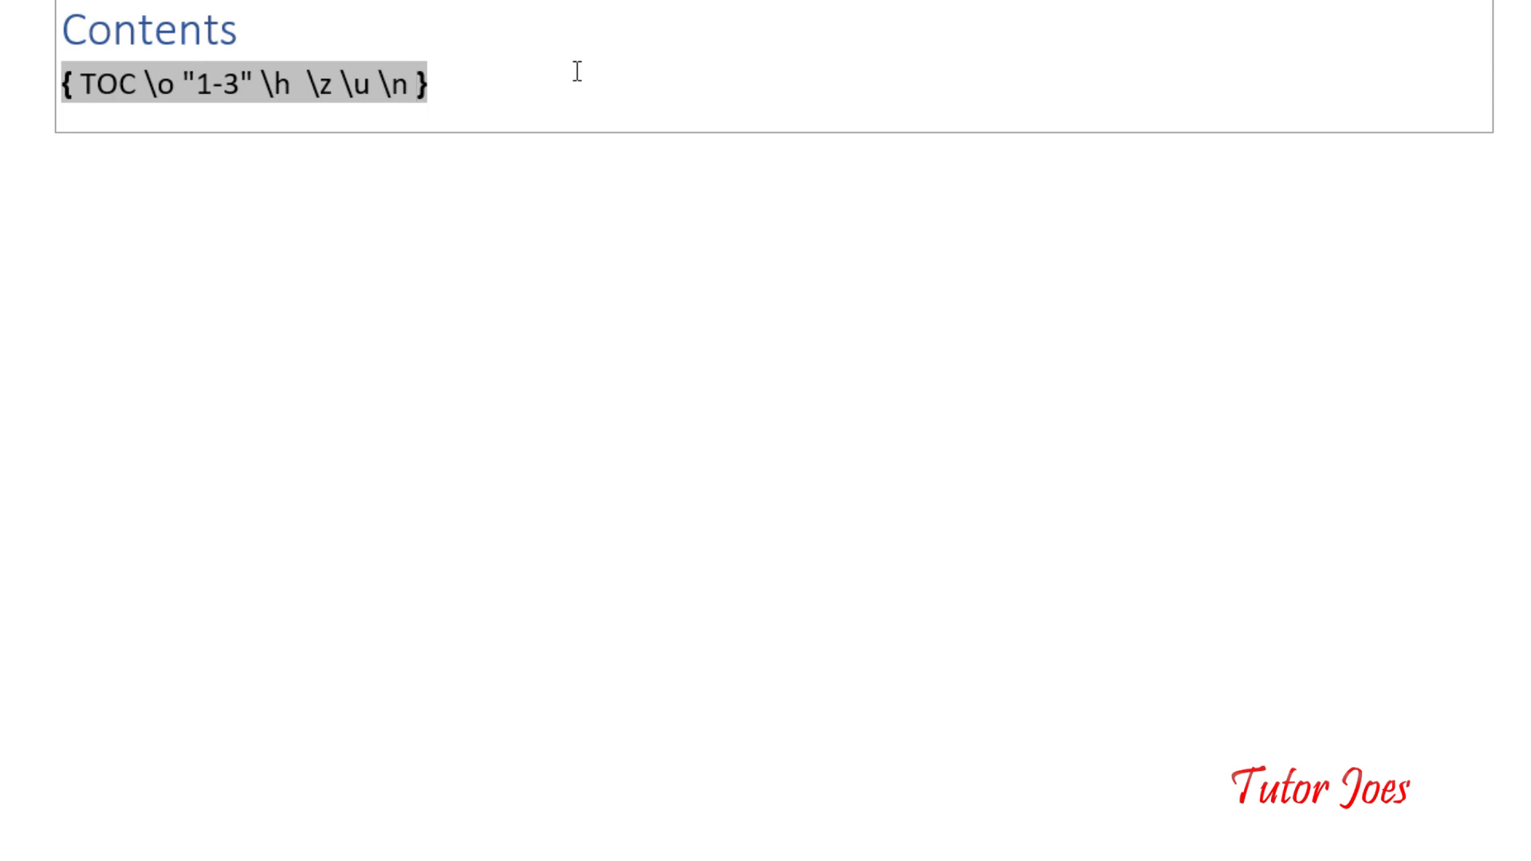
text( 1-1)
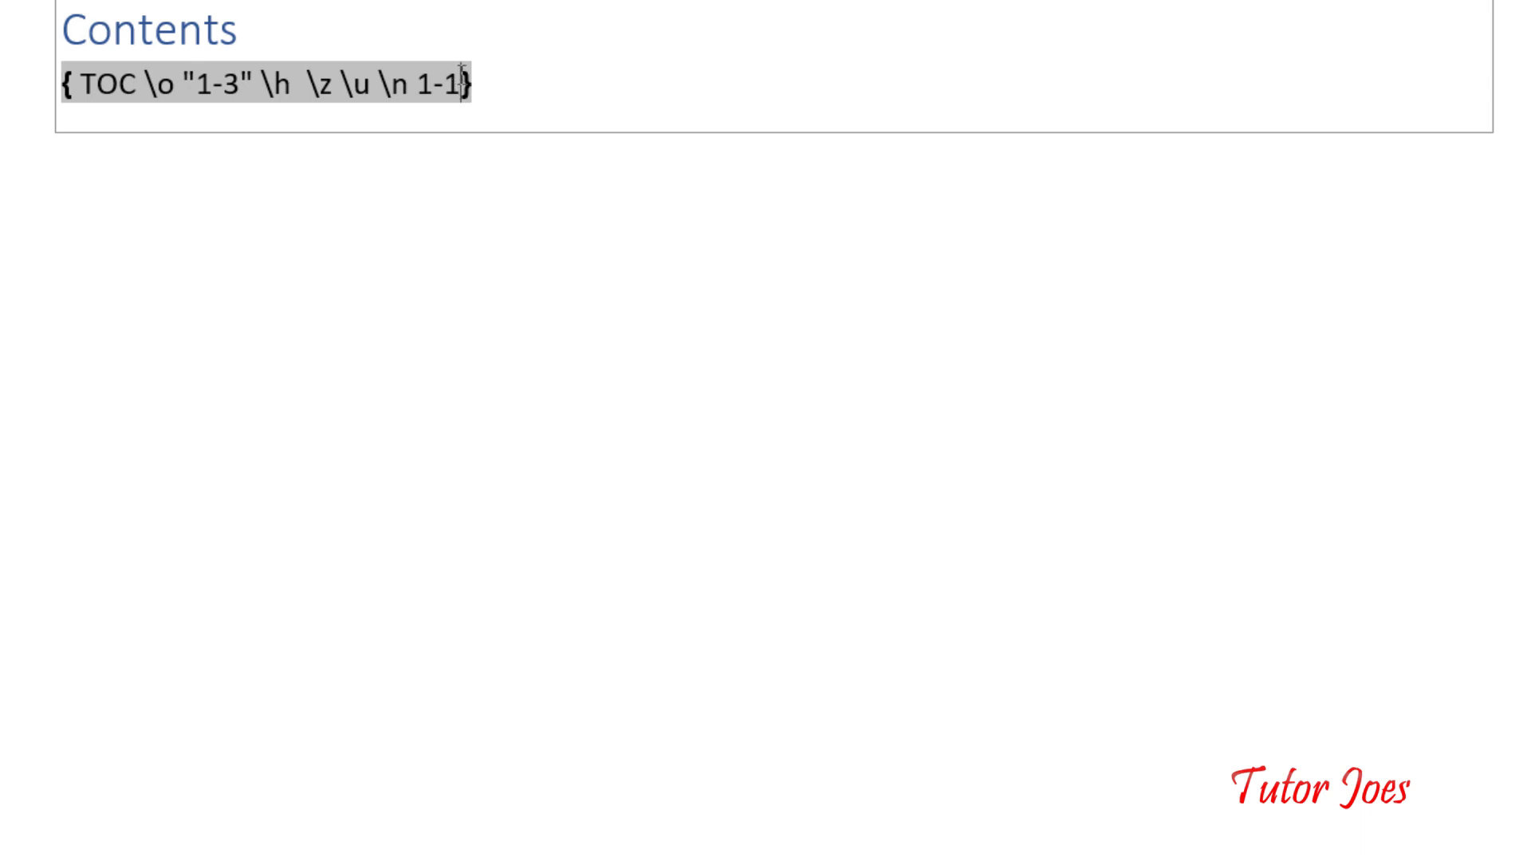
Step: Update the entire table so top-level entries lose their page numbers
click(204, 32)
key(F9)
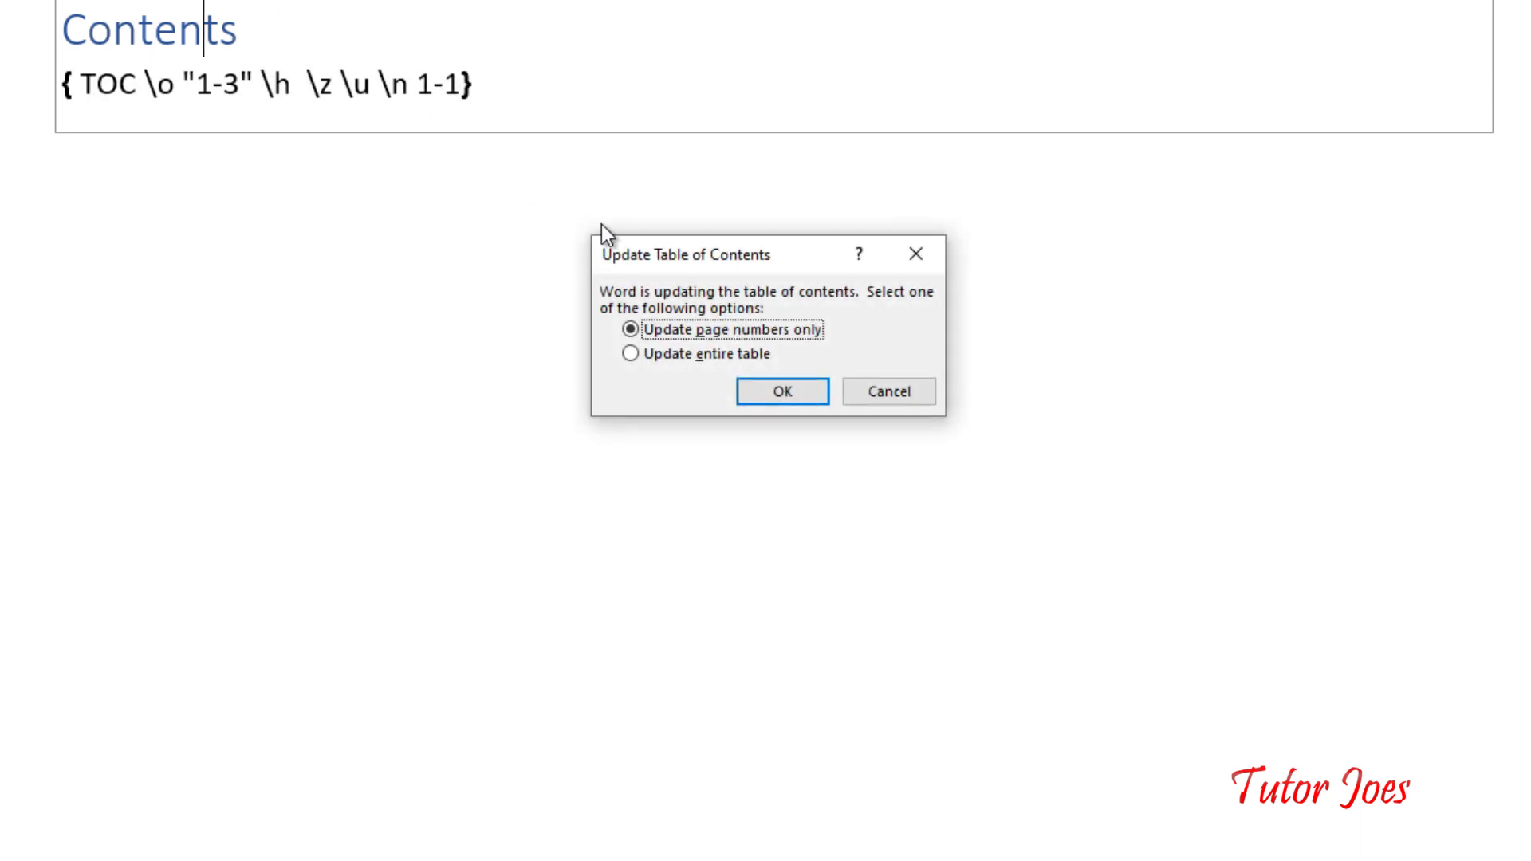
click(724, 357)
click(796, 402)
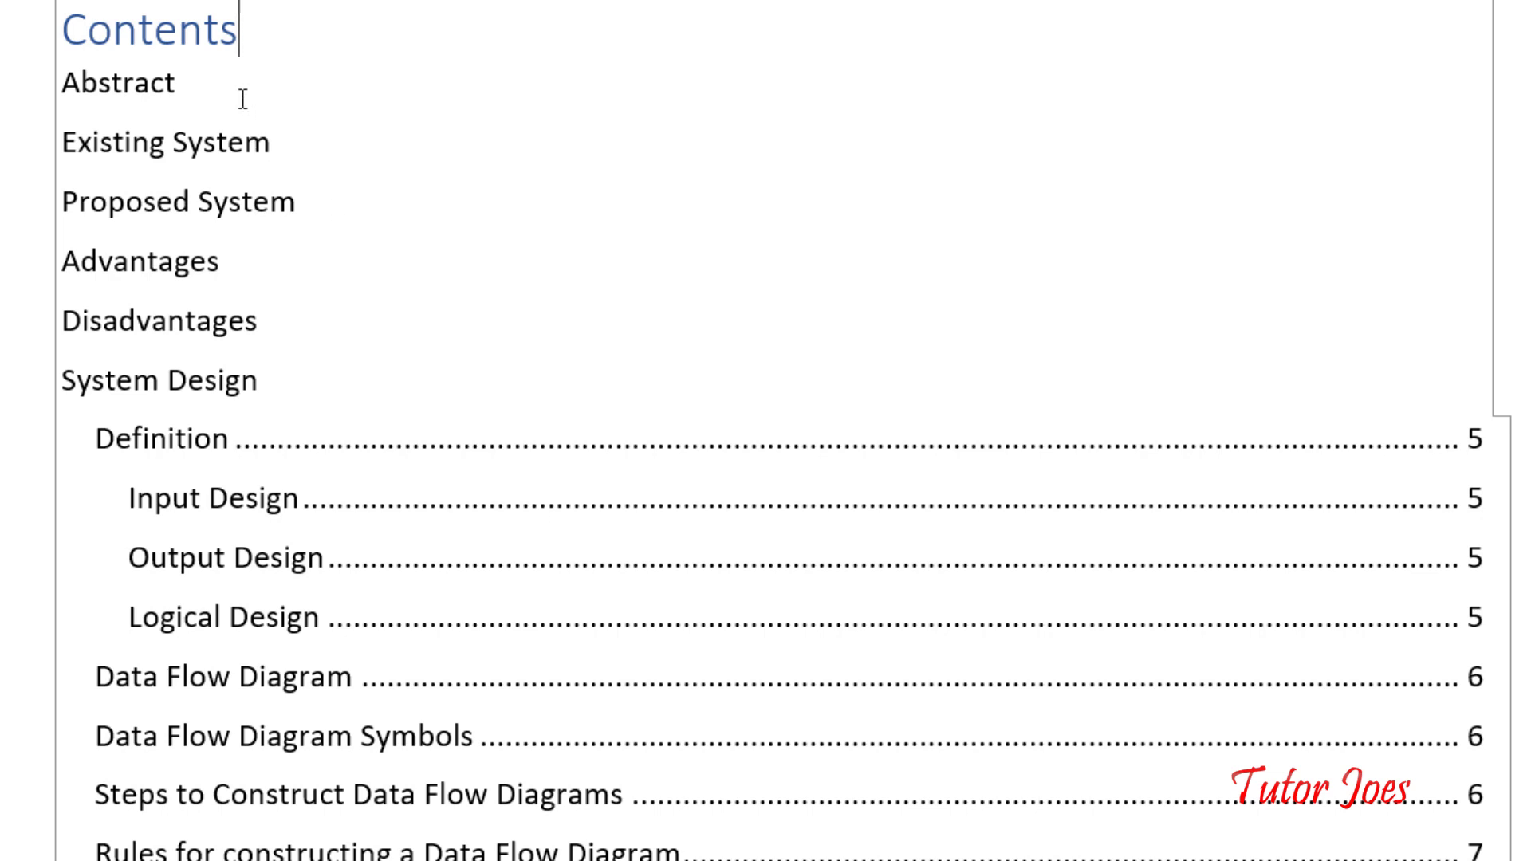
Step: Check the entries from Abstract to System Design, then show the field code again
click(191, 84)
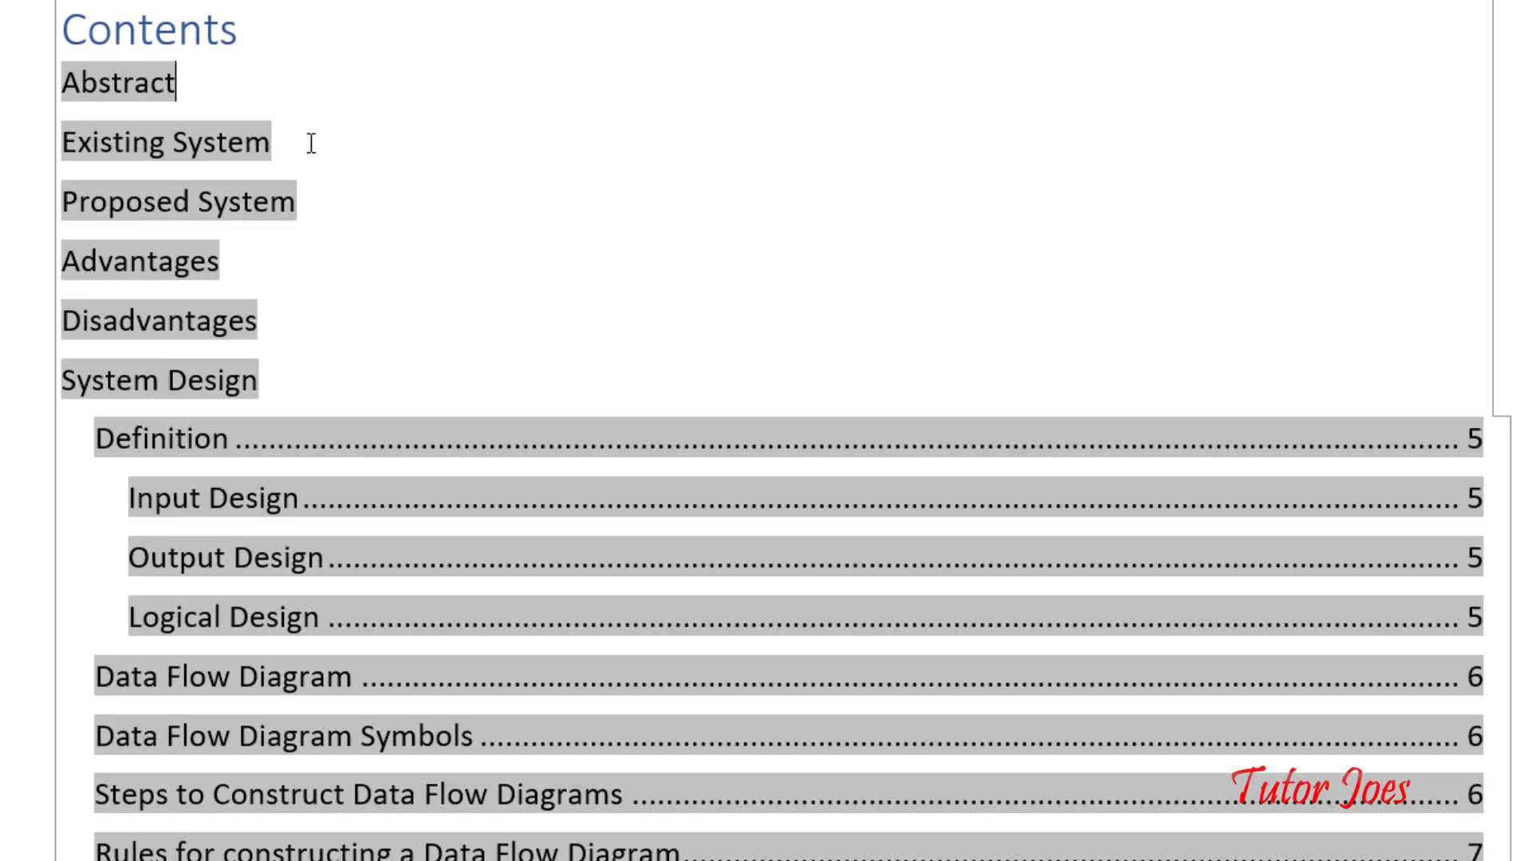
click(307, 200)
click(310, 255)
click(299, 320)
click(273, 371)
click(213, 75)
click(188, 142)
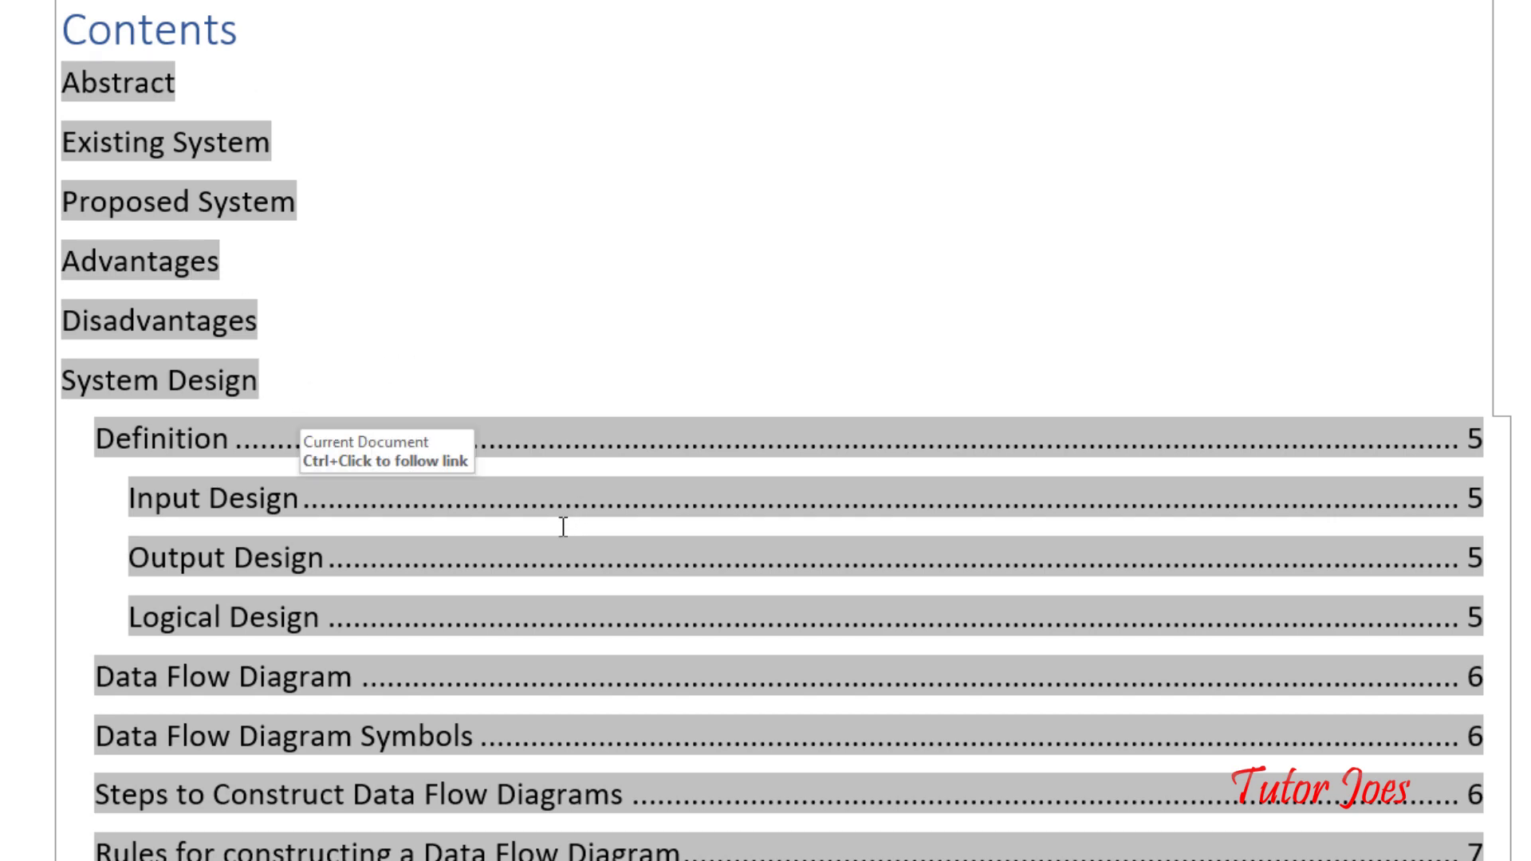
click(257, 81)
click(191, 462)
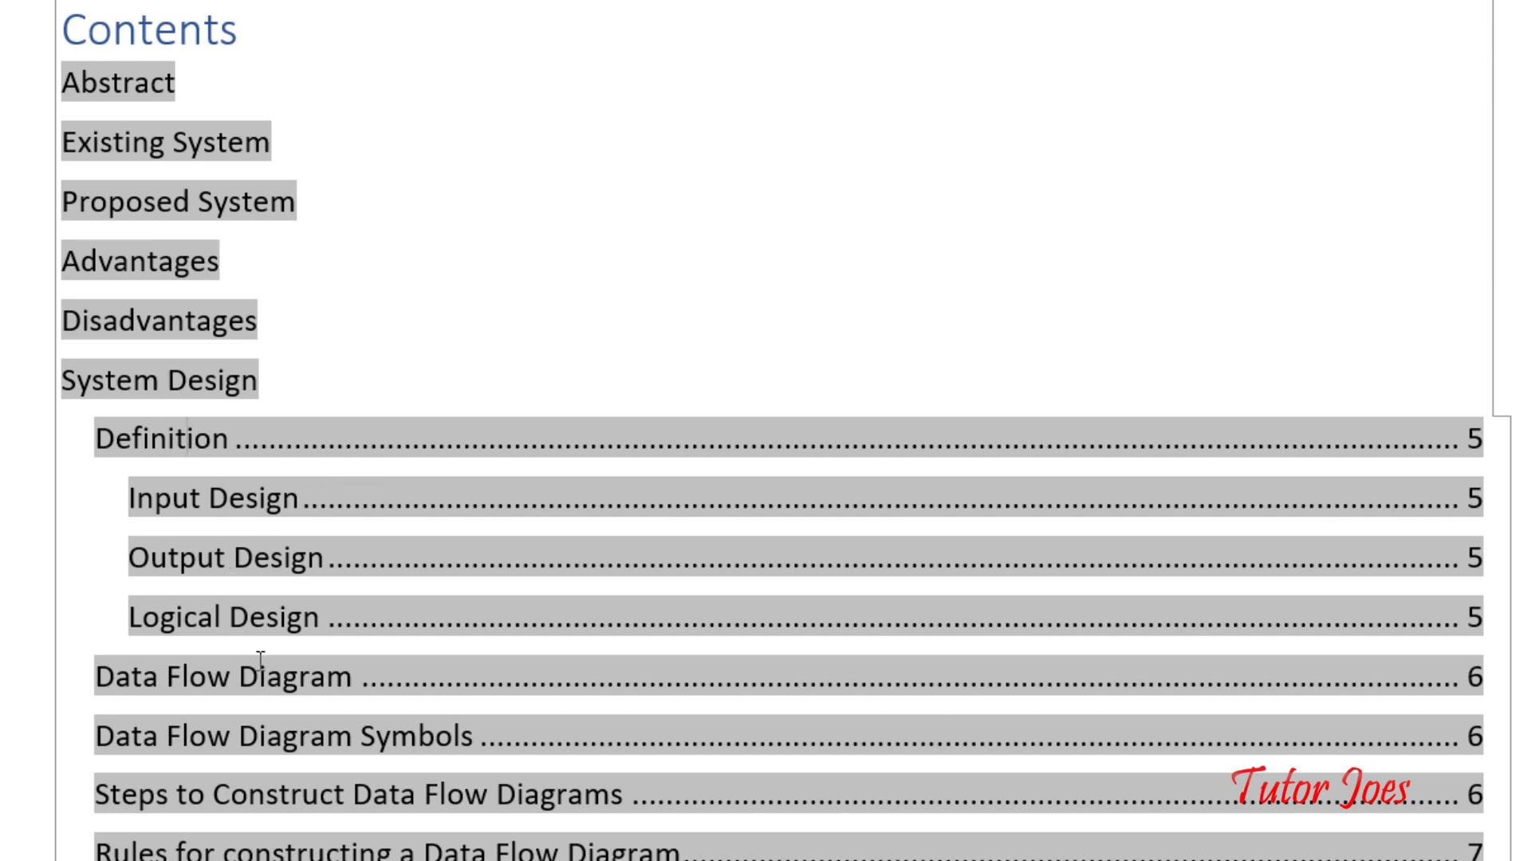
key(alt+F9)
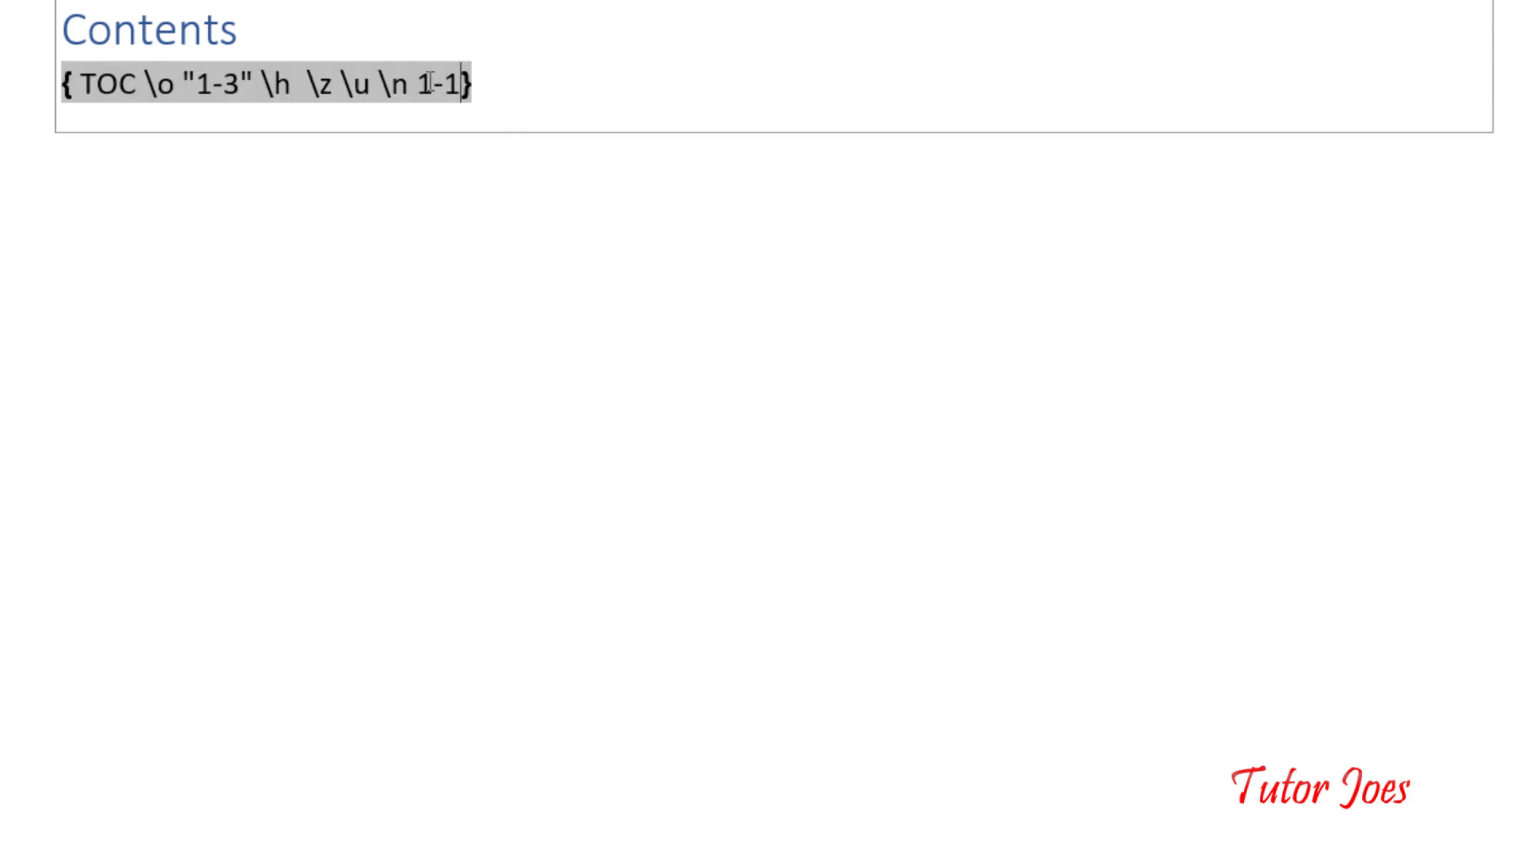
Step: Change the \n 1-1 switch to \n 2-3 and update the entire table
double_click(423, 83)
text(2)
key(BackSpace)
text(3)
key(F9)
click(730, 356)
click(769, 389)
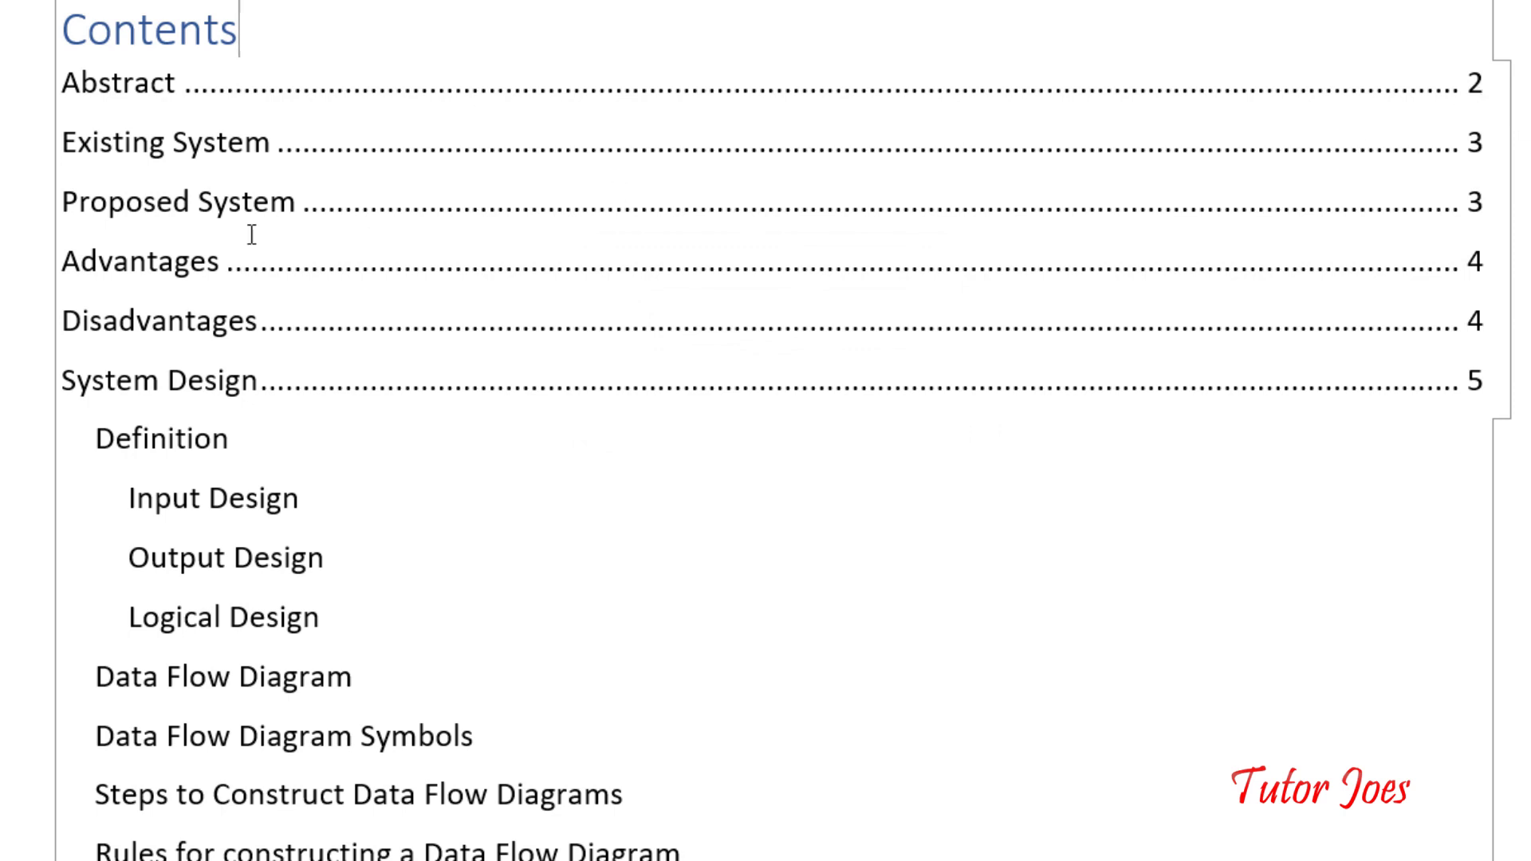
Step: Inspect the System Design, Definition and Input Design entries for missing page numbers
click(161, 382)
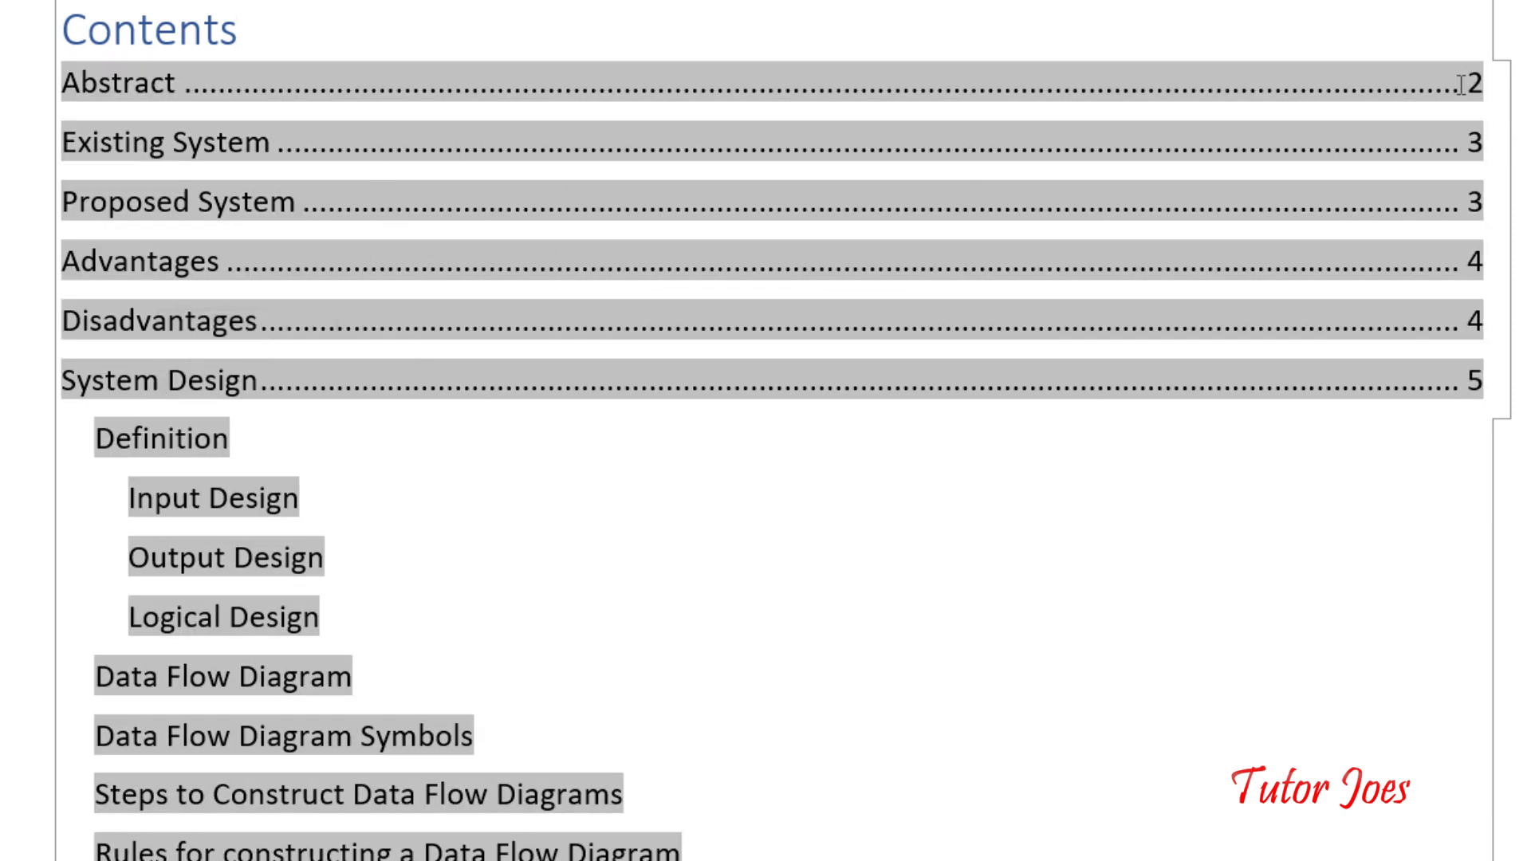
scroll(1271, 444, down, 3)
click(169, 233)
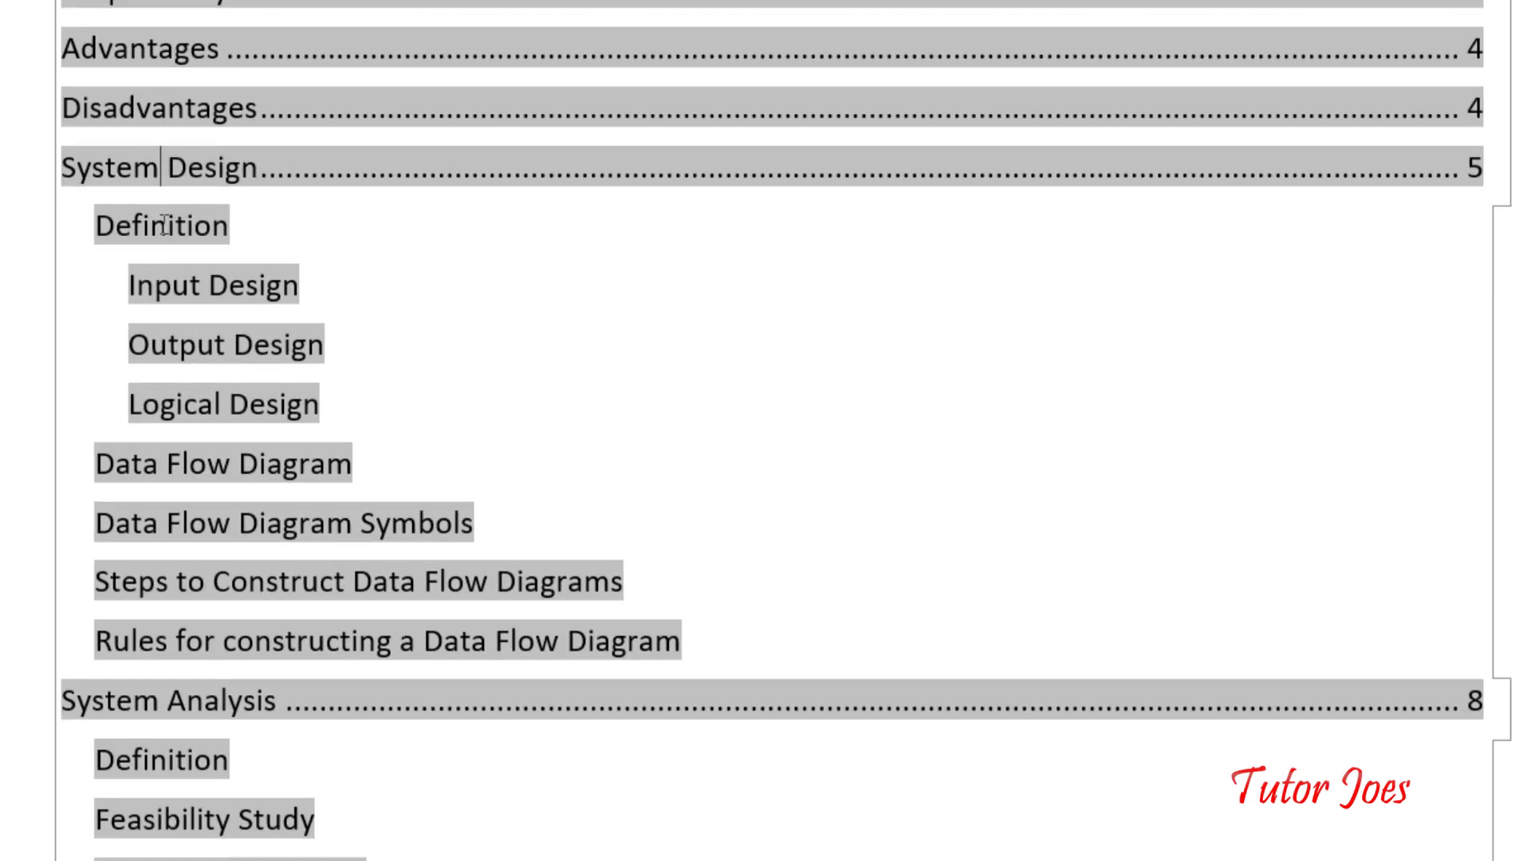
click(210, 297)
drag(403, 310, 769, 658)
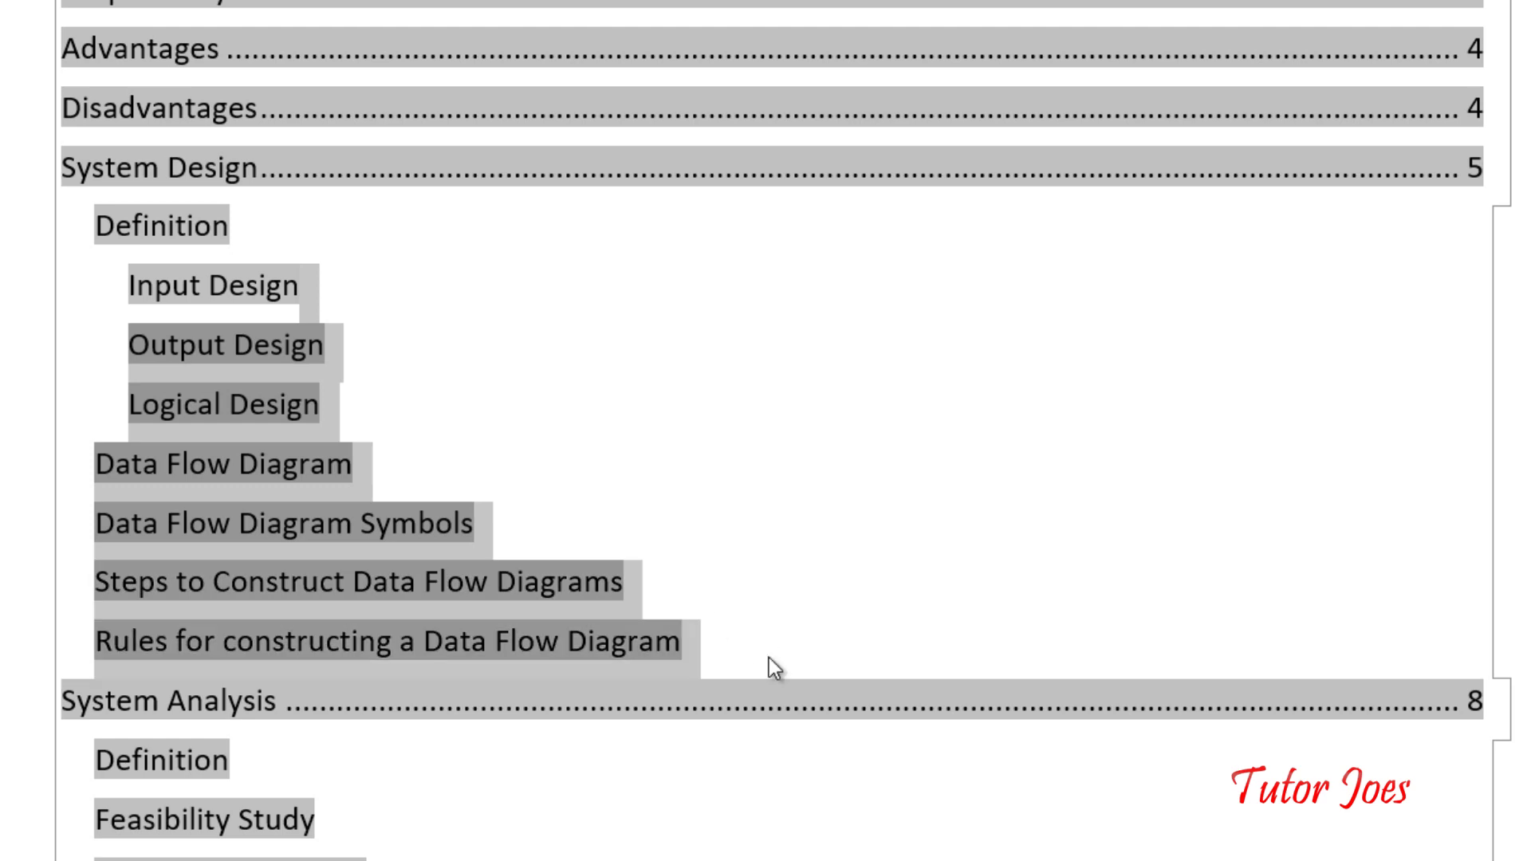
click(877, 455)
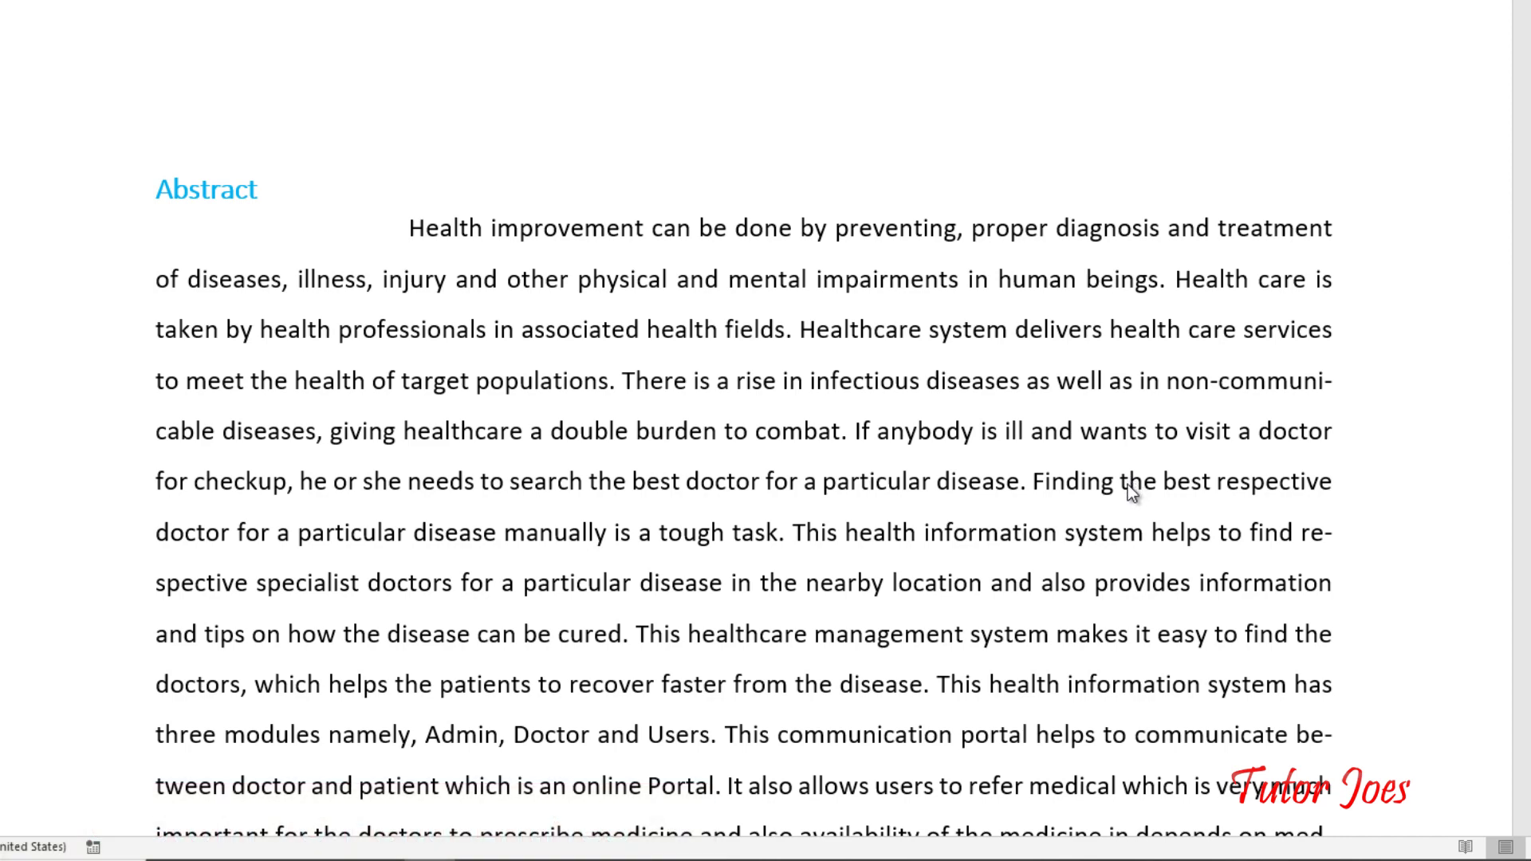
Step: Insert Automatic Table 1 from the References Table of Contents gallery
scroll(285, 391, up, 3)
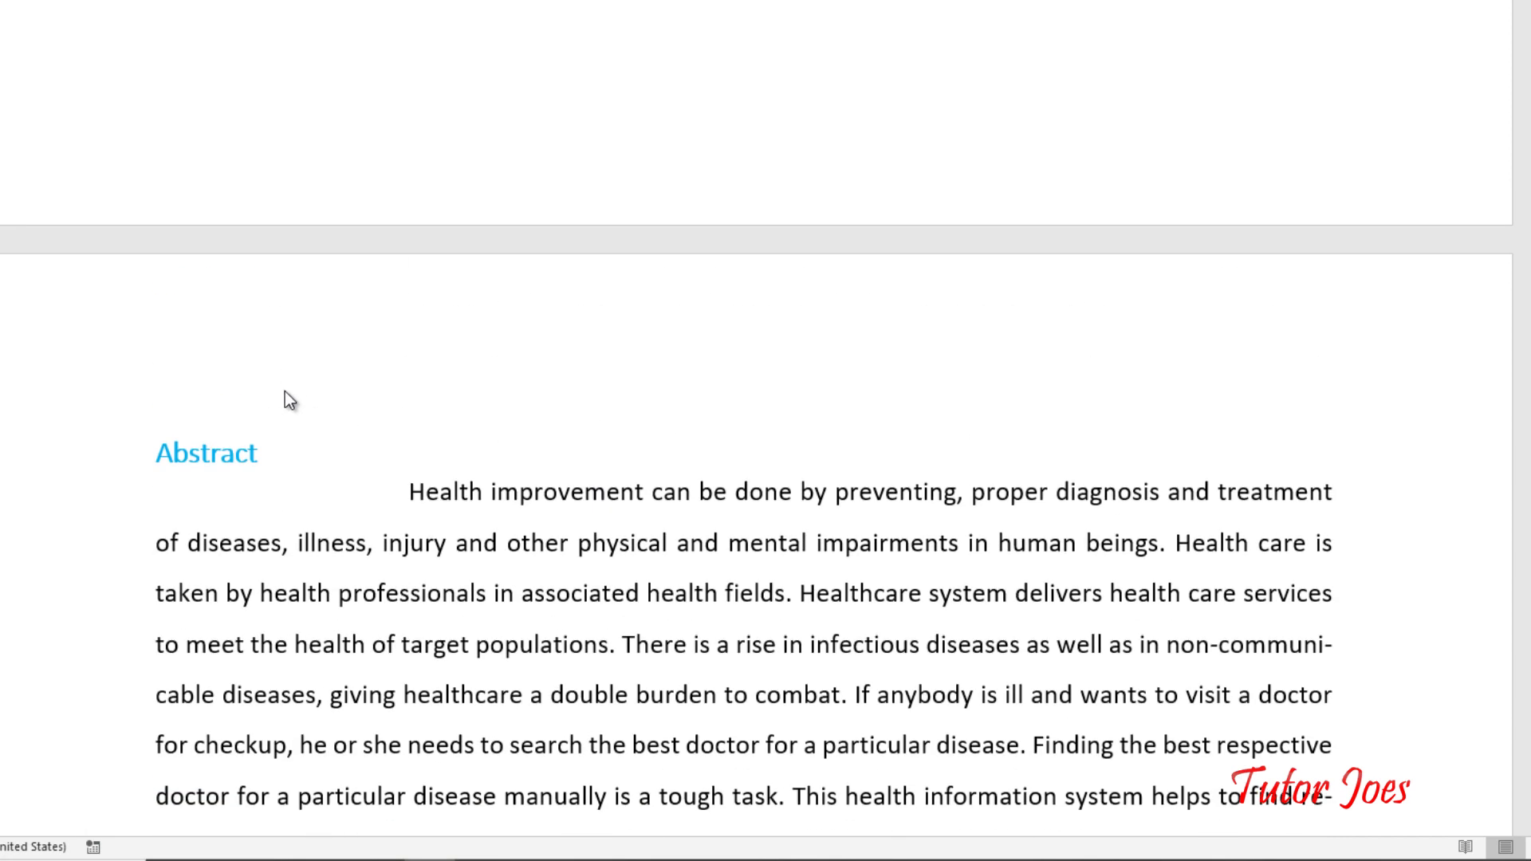
scroll(483, 535, up, 7)
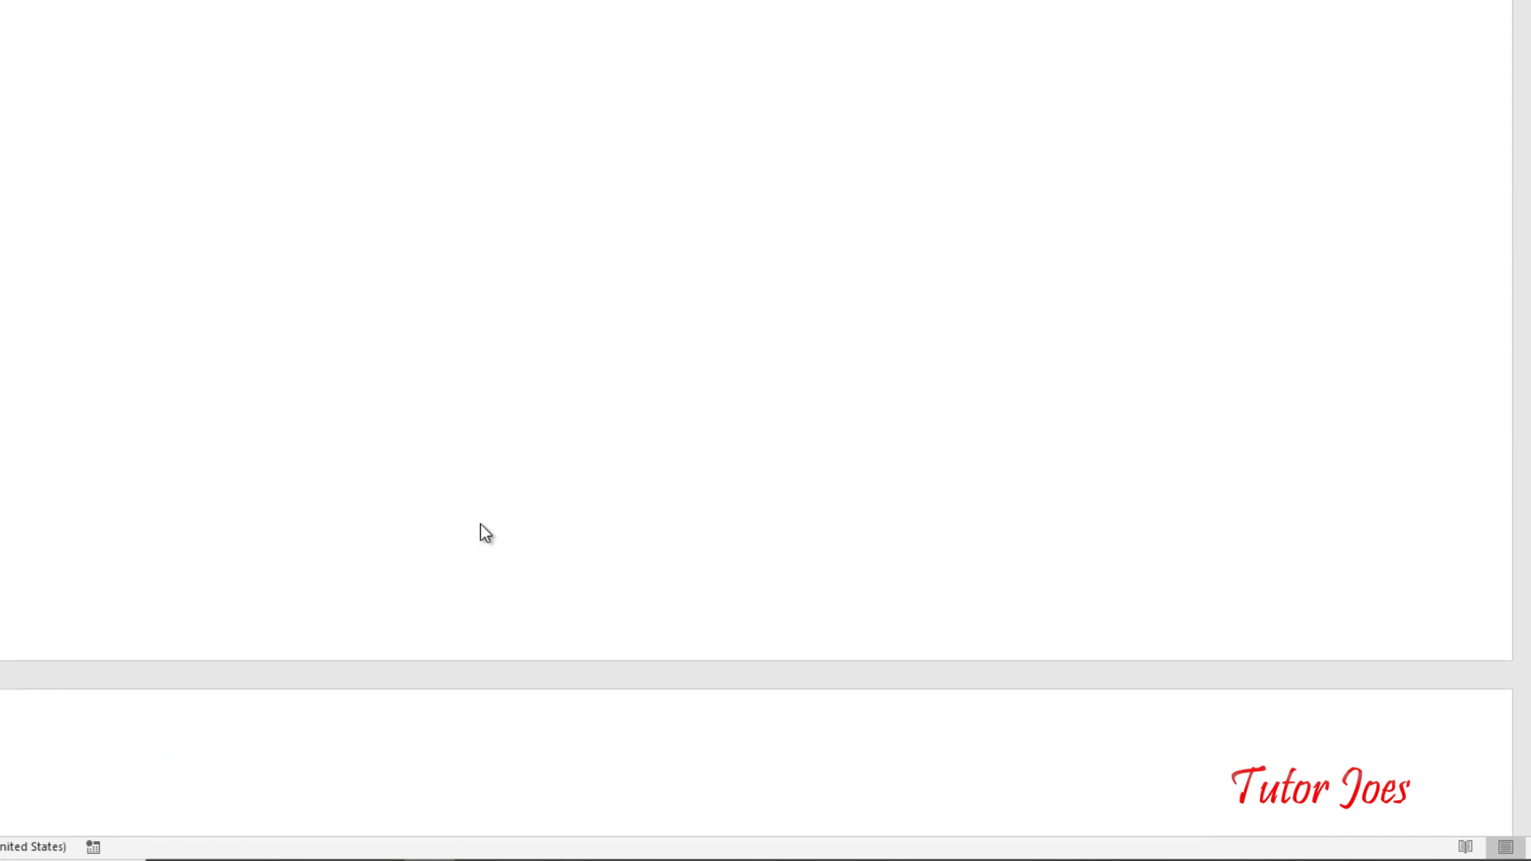
scroll(458, 427, down, 7)
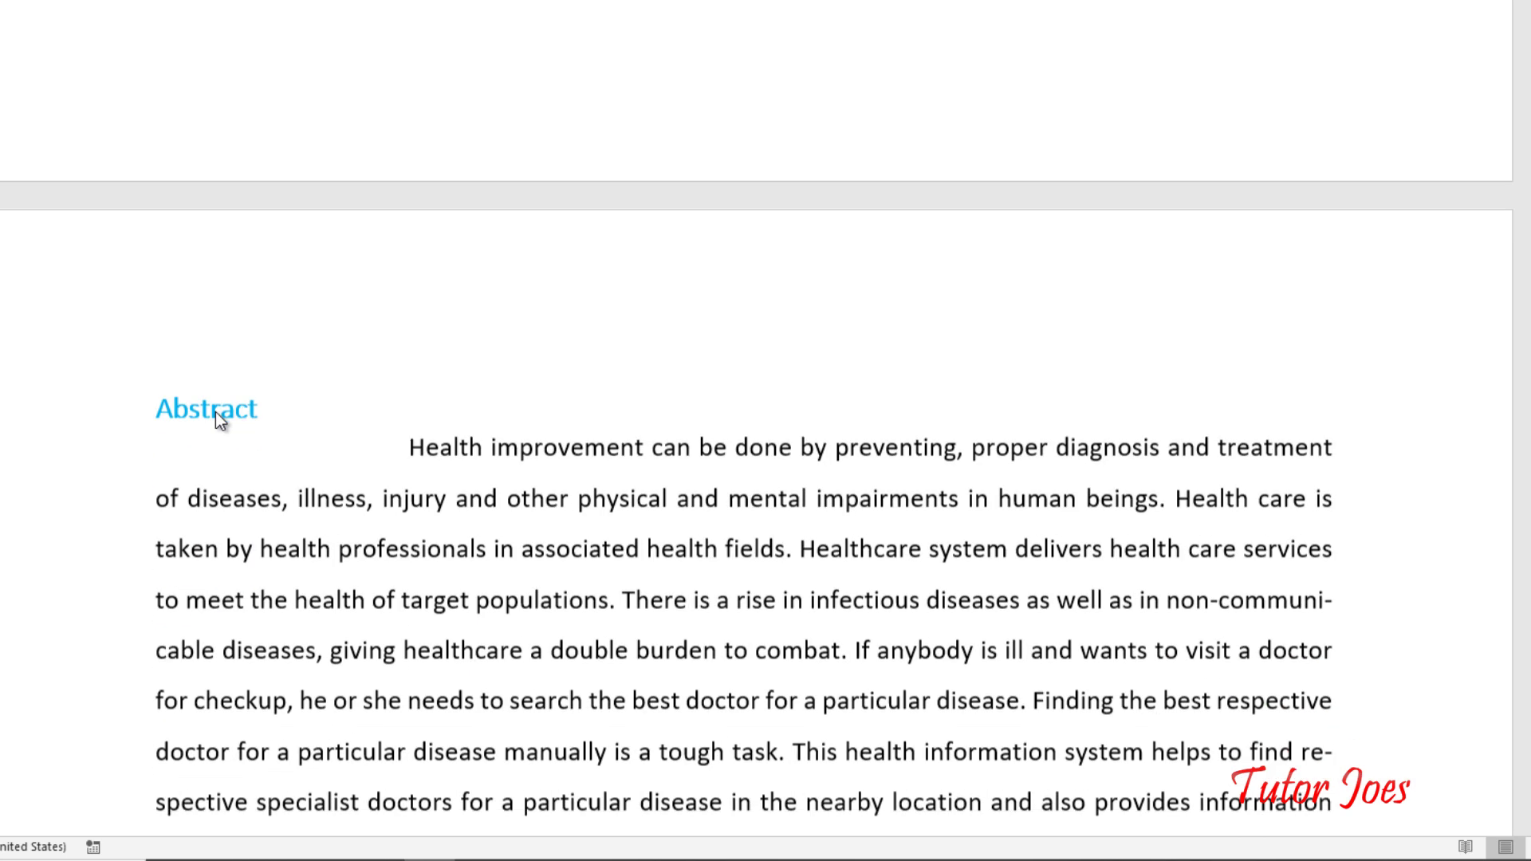
scroll(493, 606, down, 15)
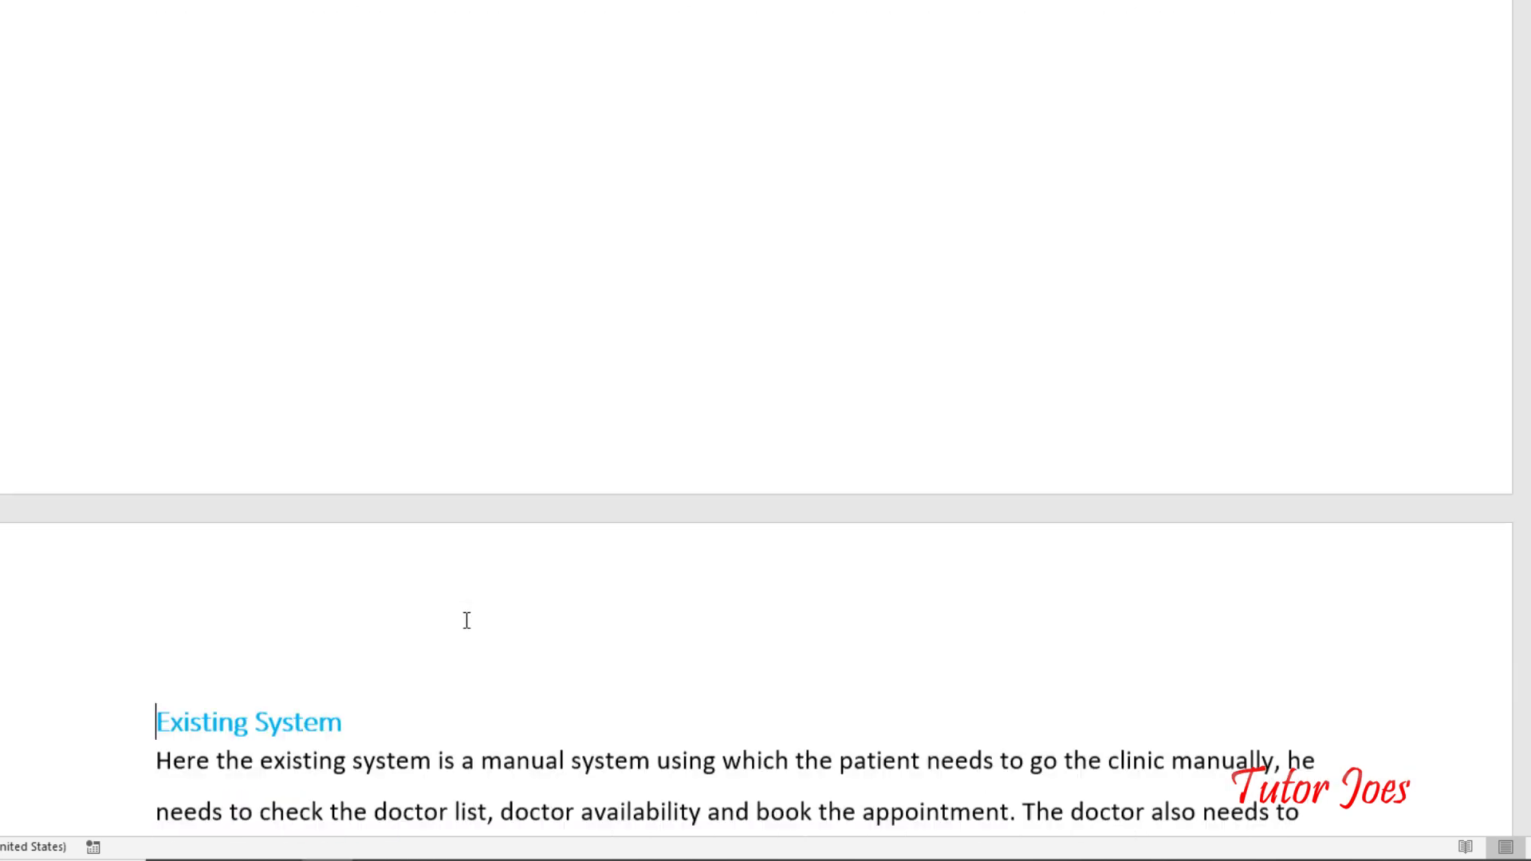
scroll(373, 760, up, 20)
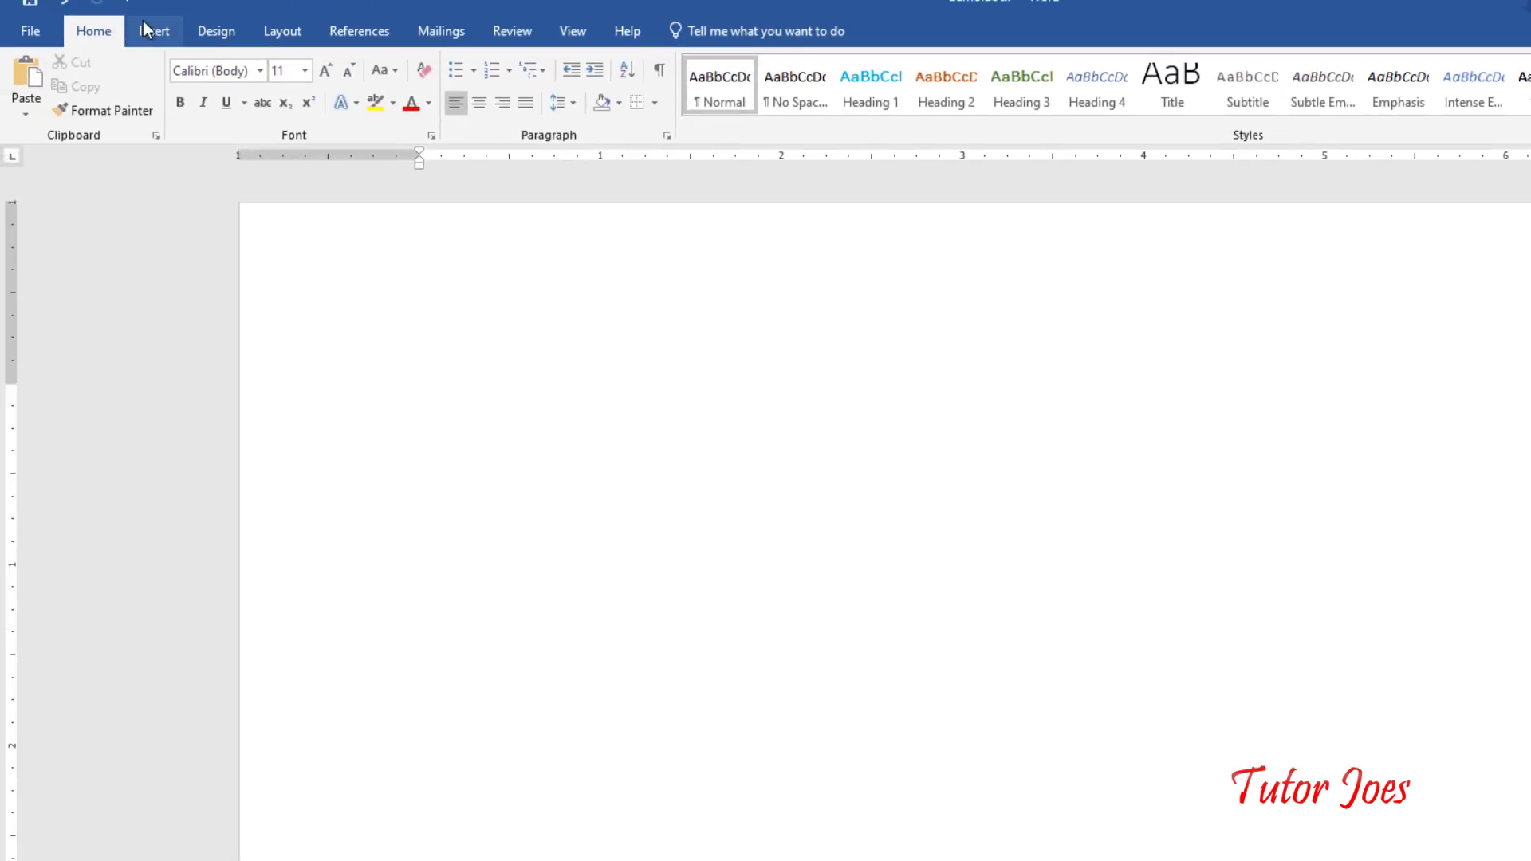
click(144, 26)
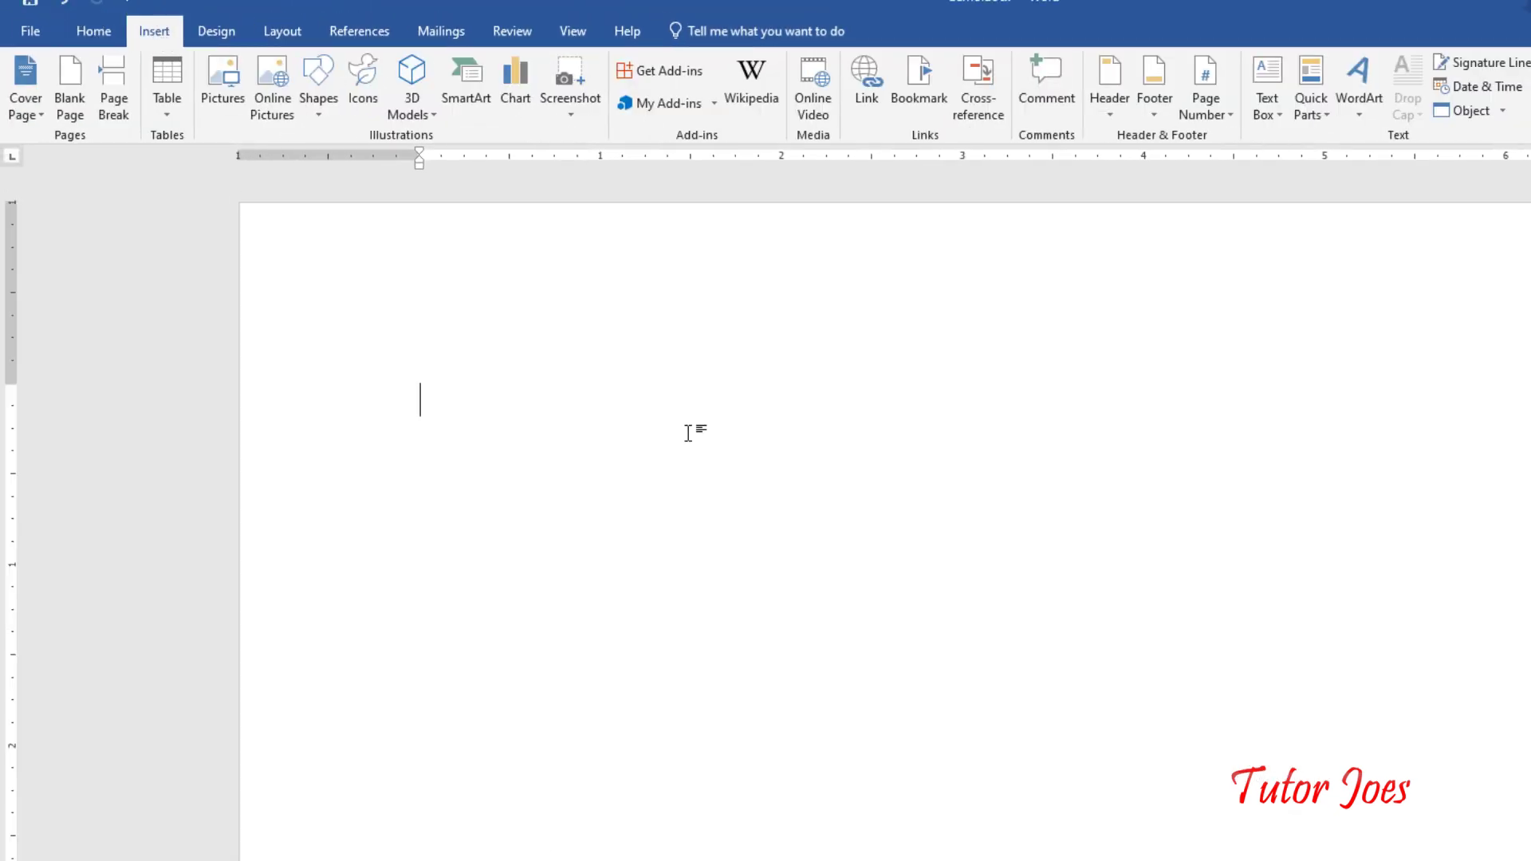
click(383, 32)
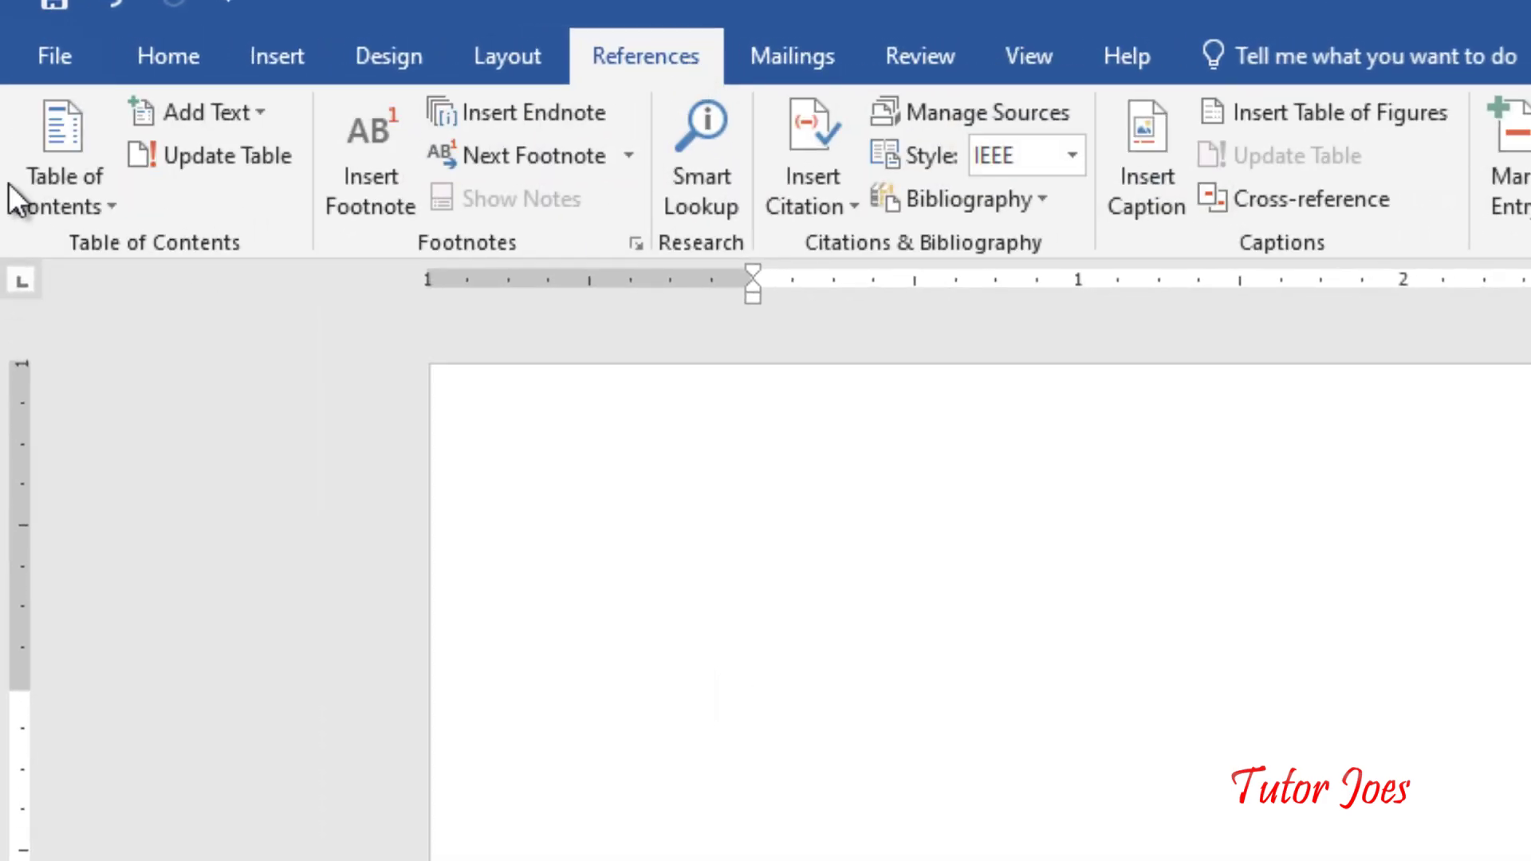
click(48, 169)
click(140, 403)
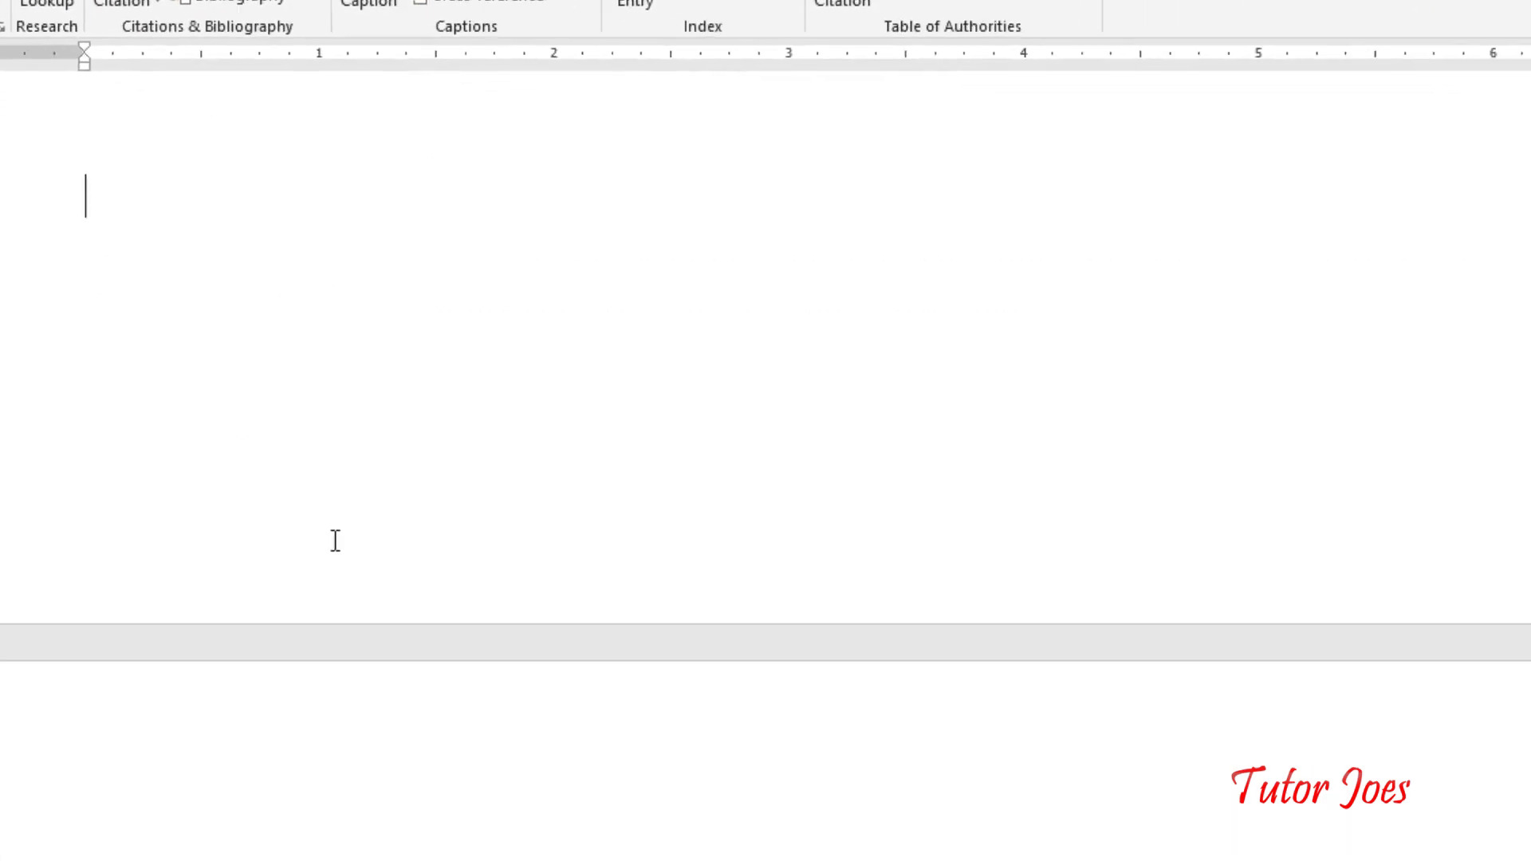
scroll(536, 464, up, 10)
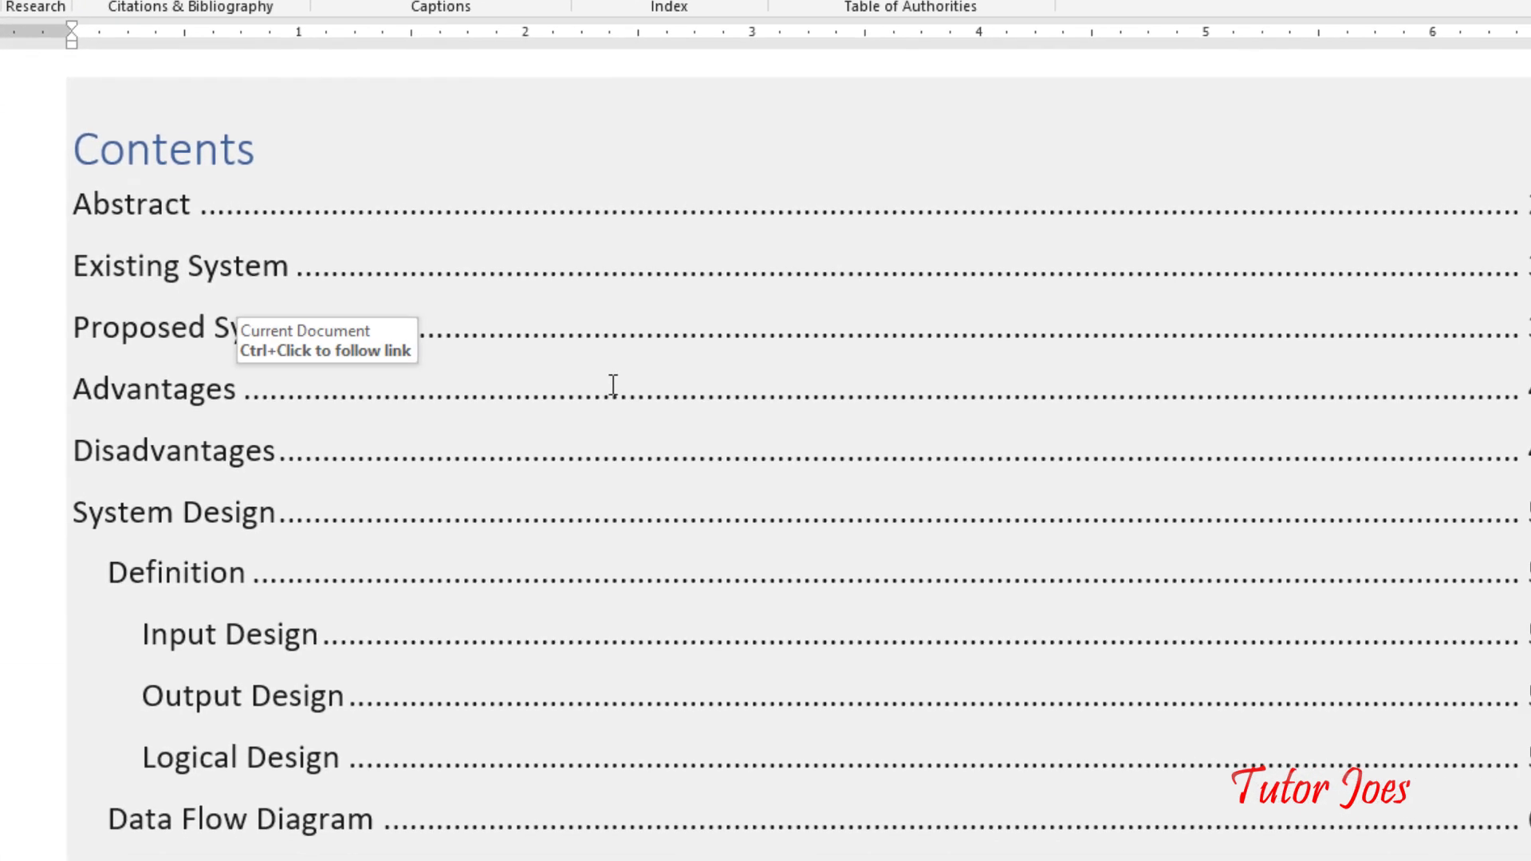
Step: Move from the Existing System contents entry to the Existing System heading in the body
click(643, 420)
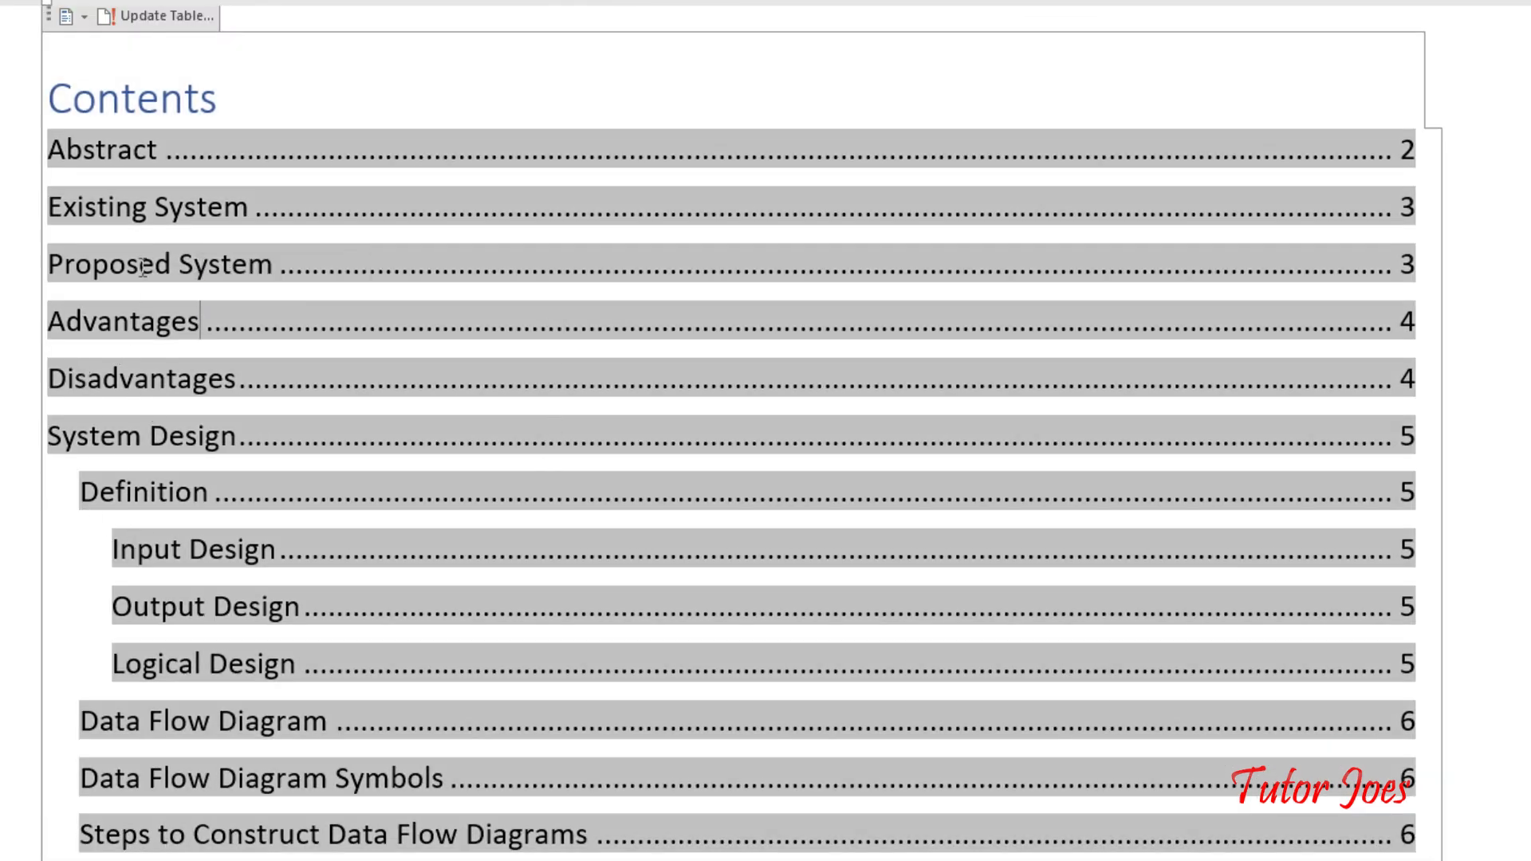
click(258, 228)
scroll(494, 218, down, 15)
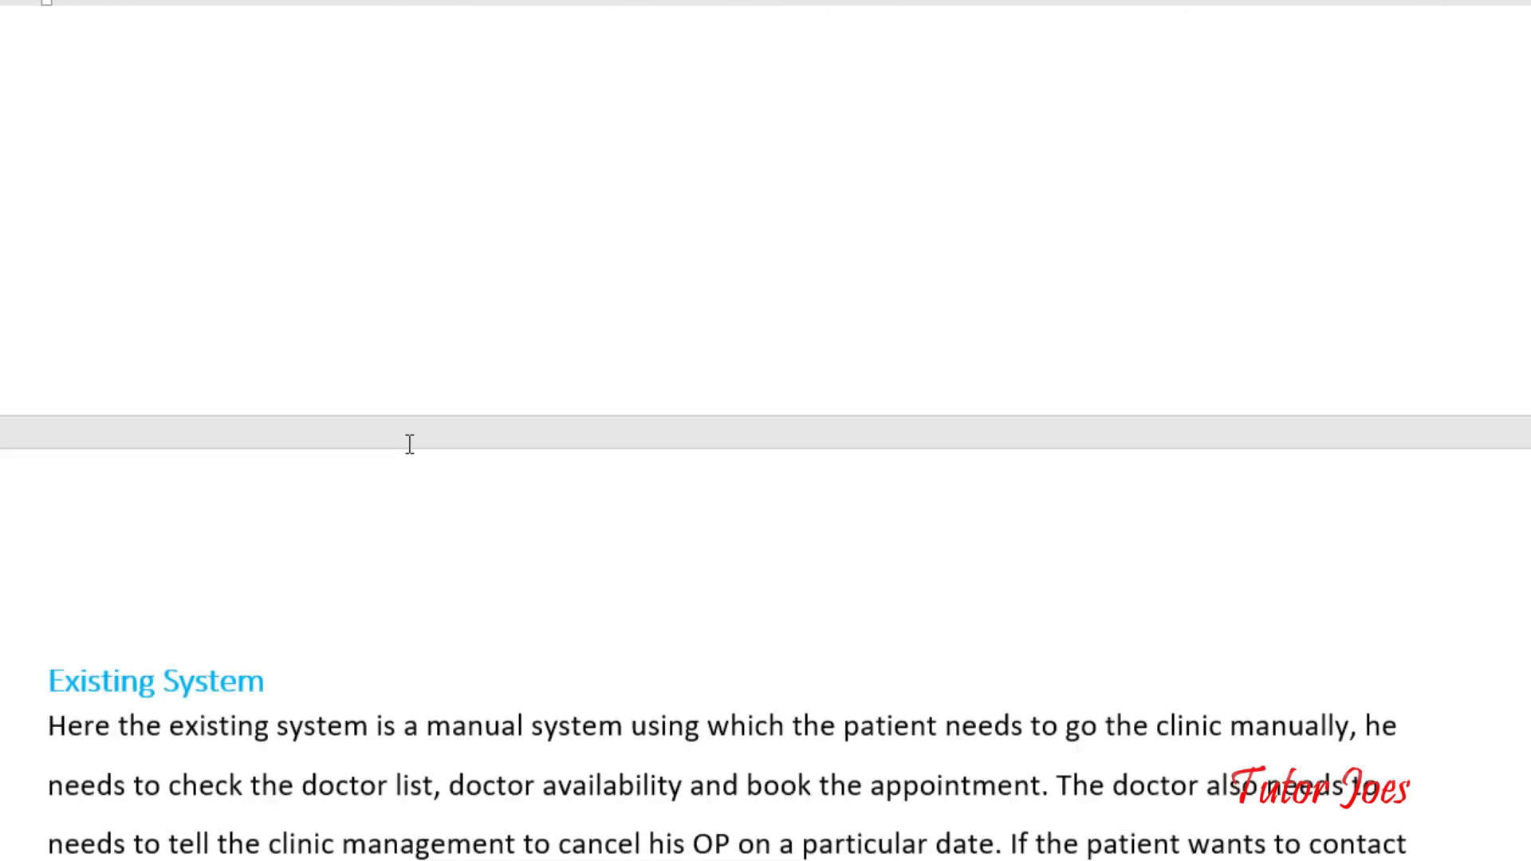
click(280, 249)
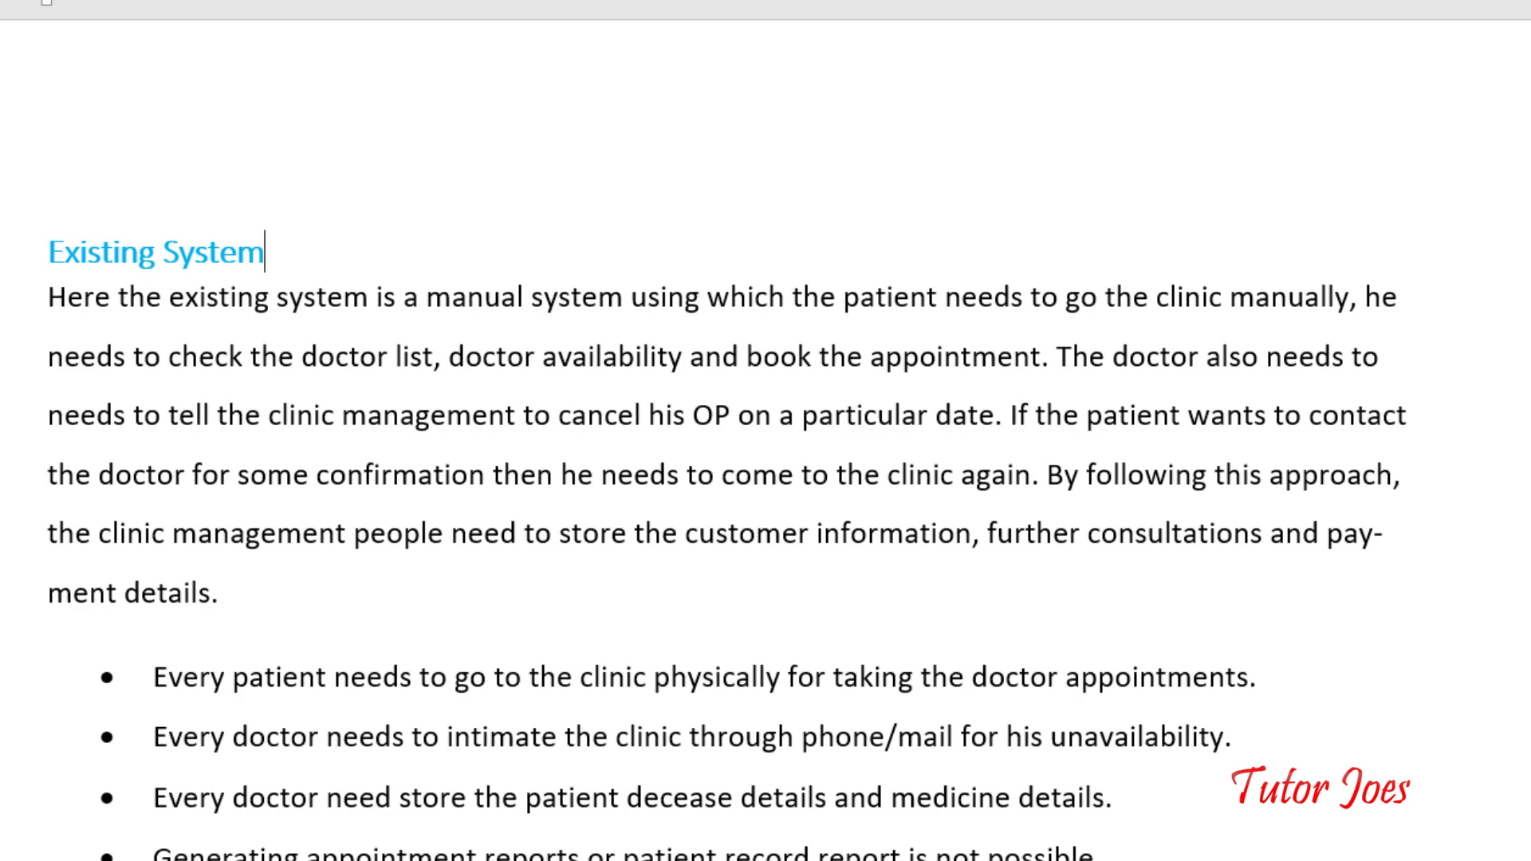
scroll(766, 478, up, 2)
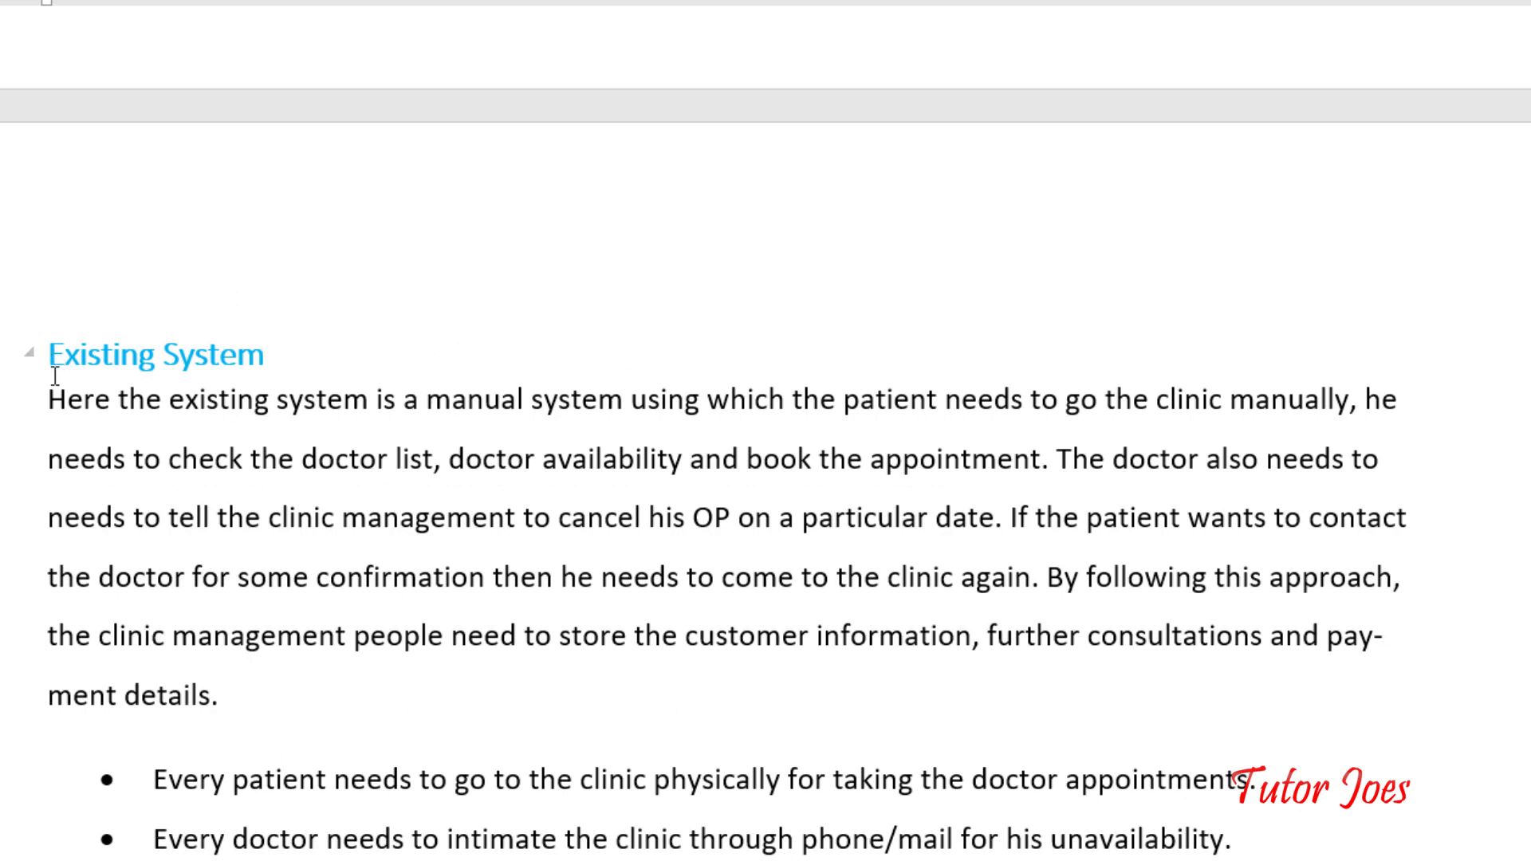
Step: Open the Field dialog at the Existing System heading and choose the TC field
click(48, 350)
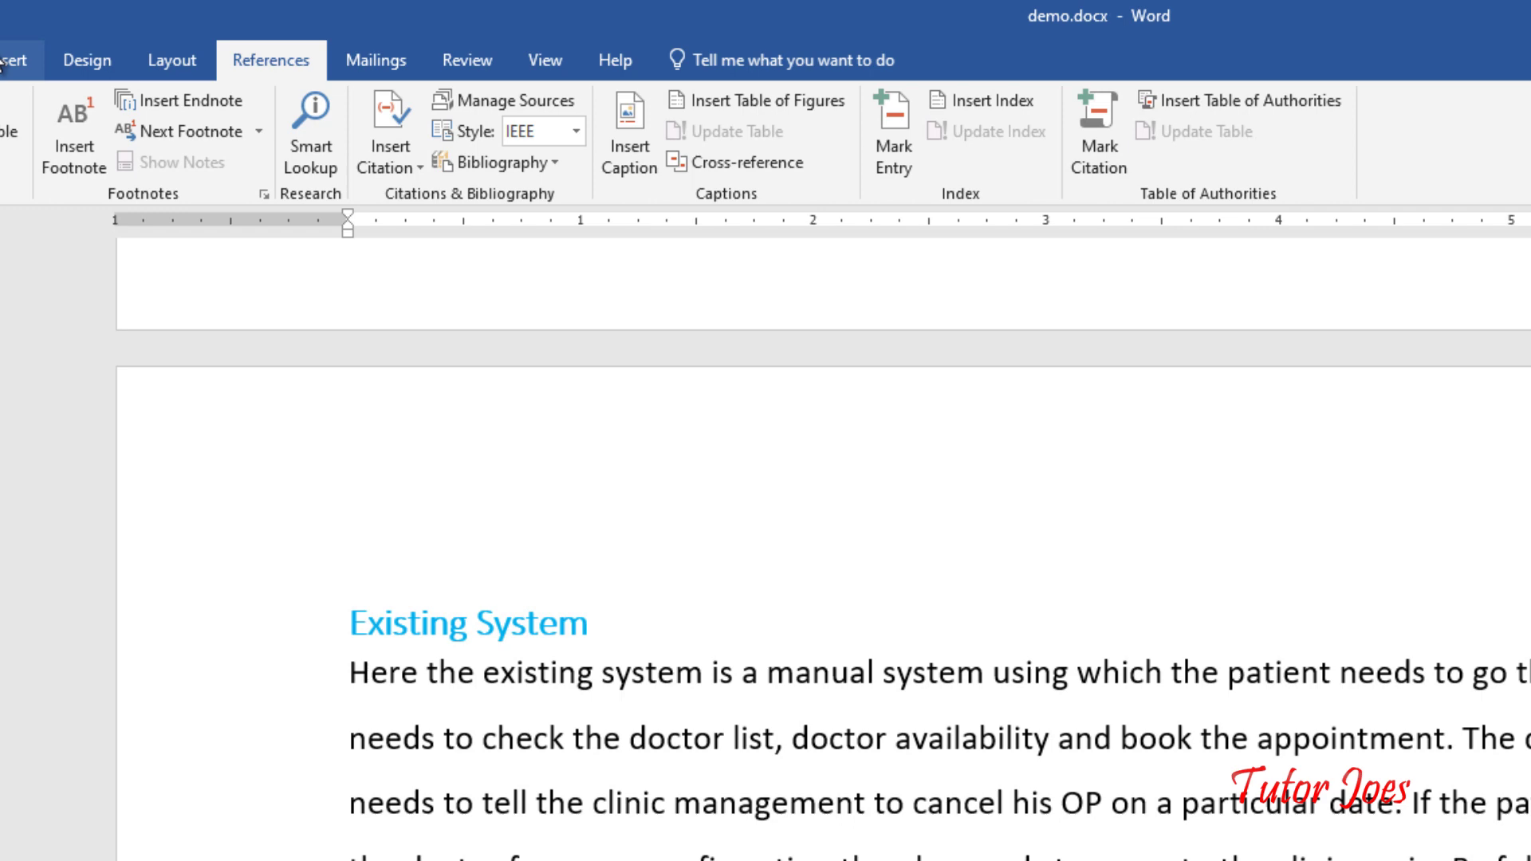
click(2, 66)
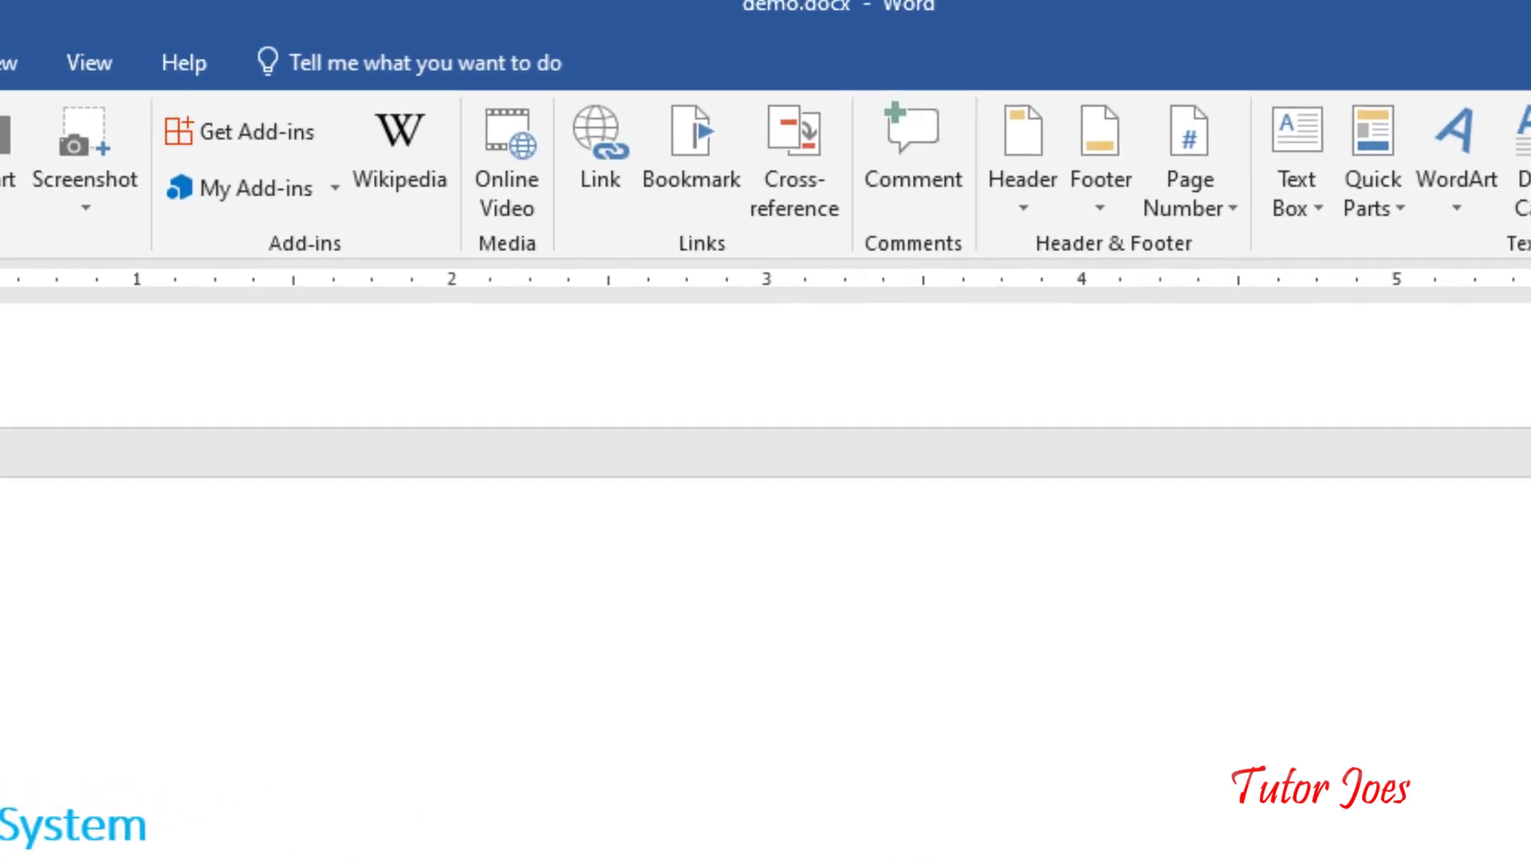
click(1313, 228)
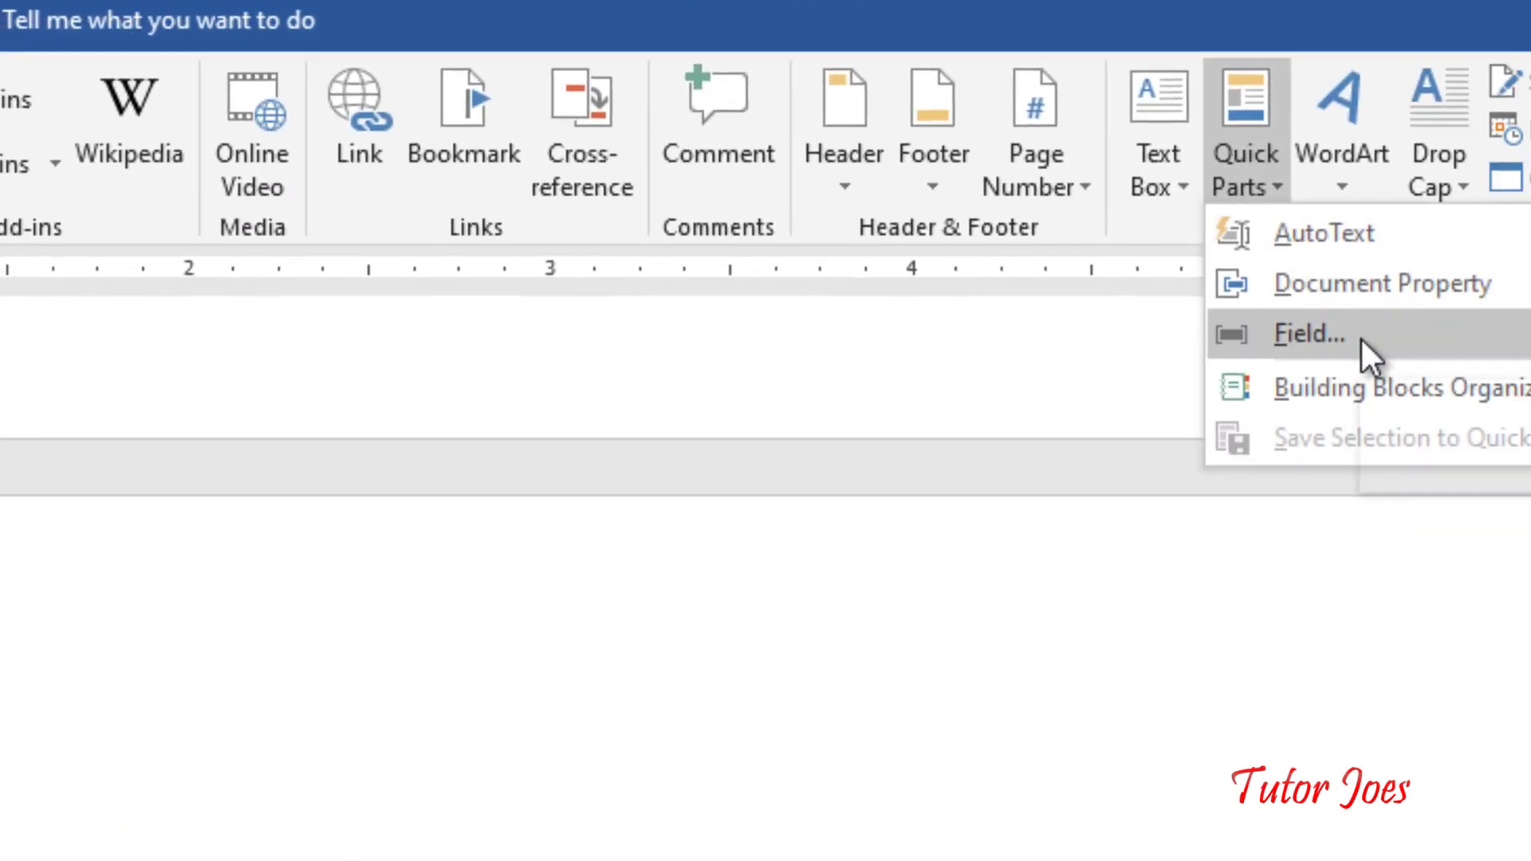
click(1348, 390)
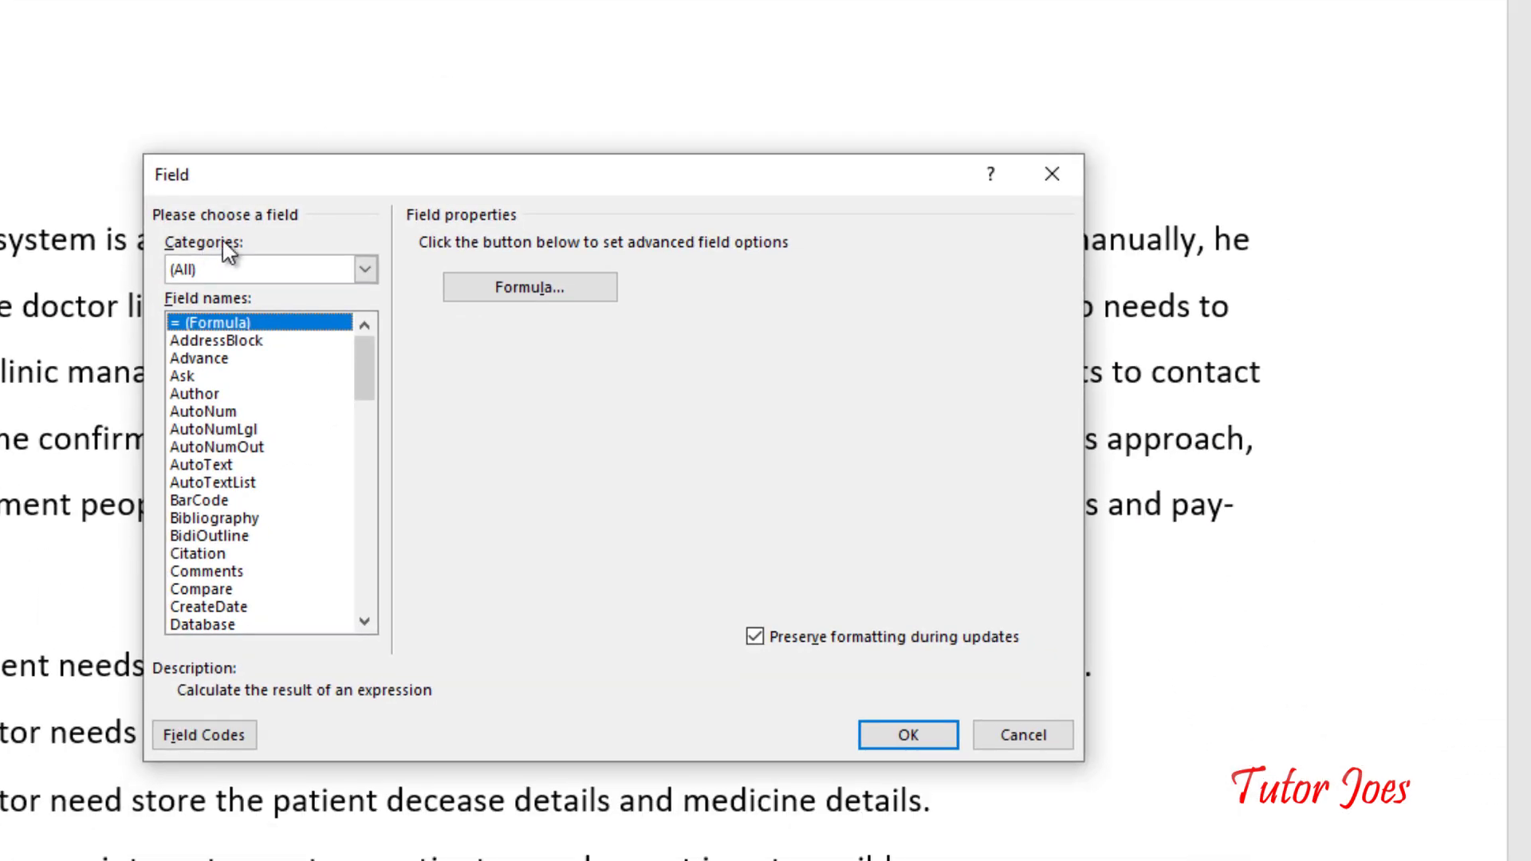
drag(303, 176, 287, 64)
drag(348, 263, 359, 423)
drag(431, 512, 438, 574)
click(214, 437)
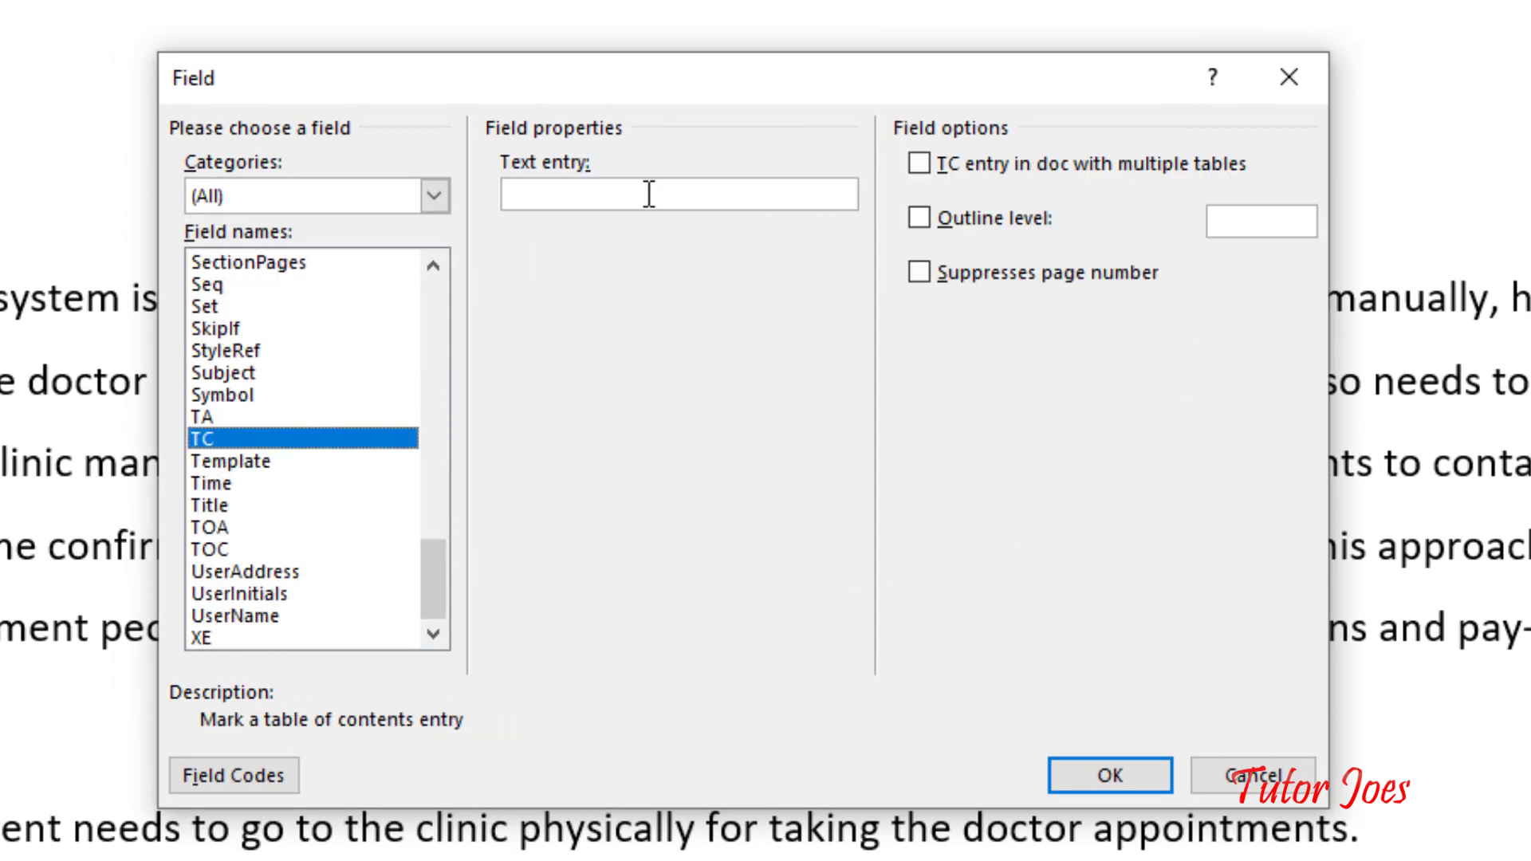
Step: Paste the entry text, set outline level 4, suppress the page number, and insert the field
click(568, 195)
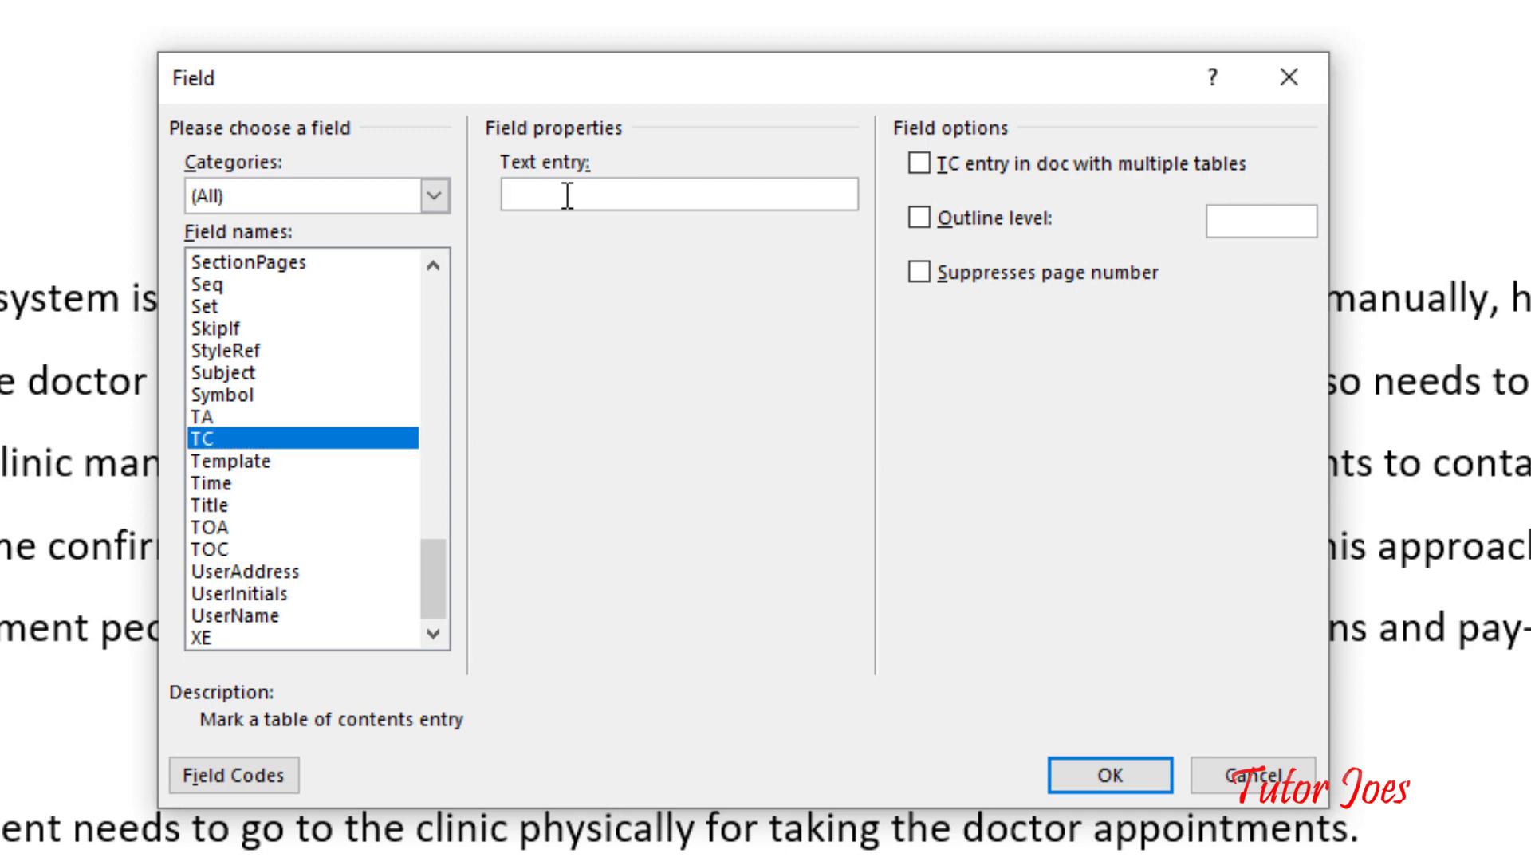
text(TC Feild Entries is present in this heading)
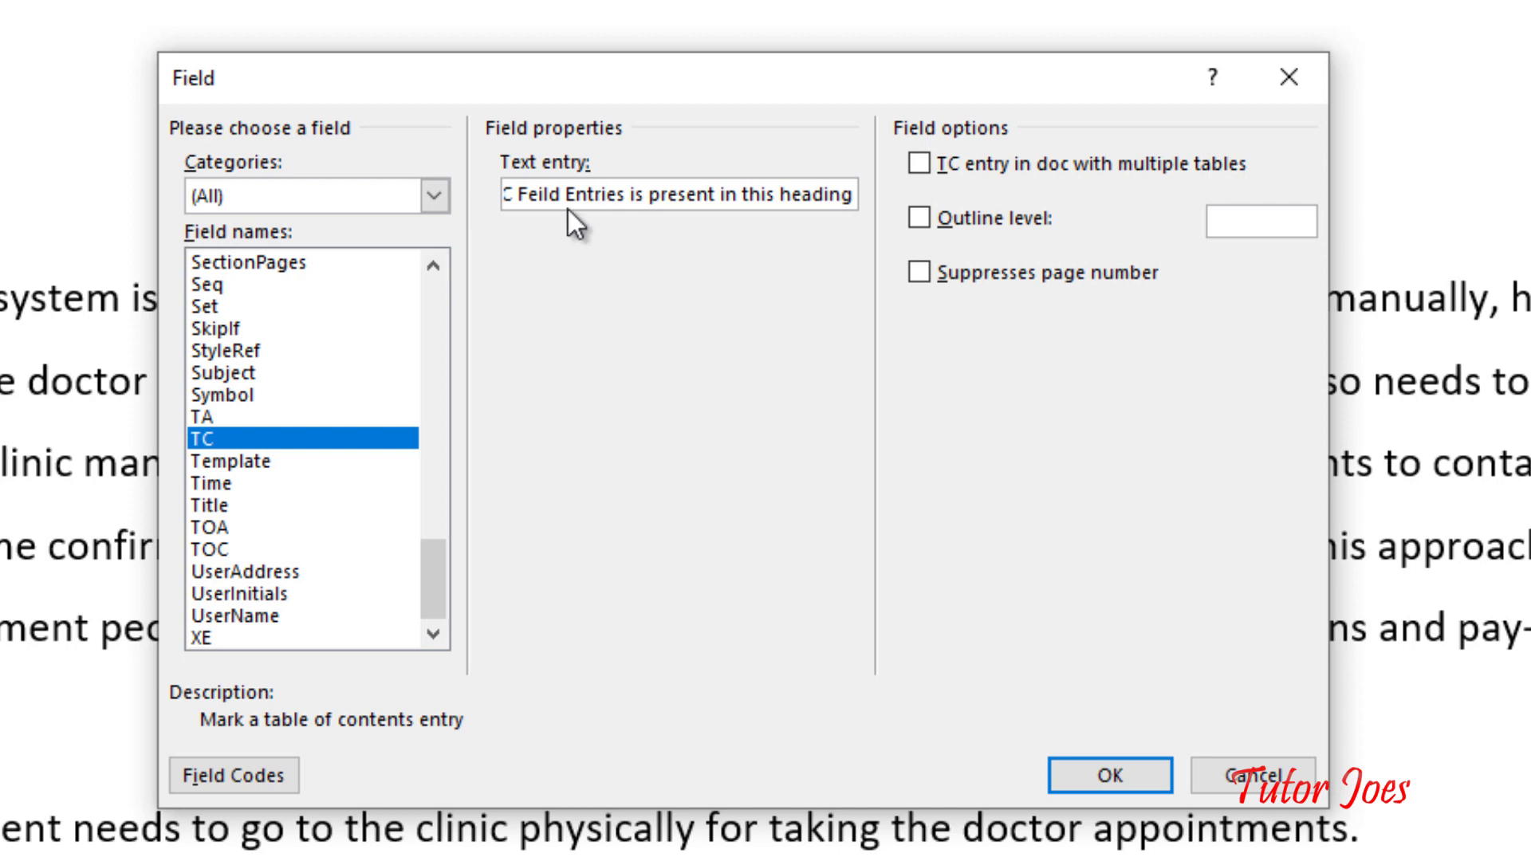
click(1003, 223)
click(1238, 235)
click(1093, 278)
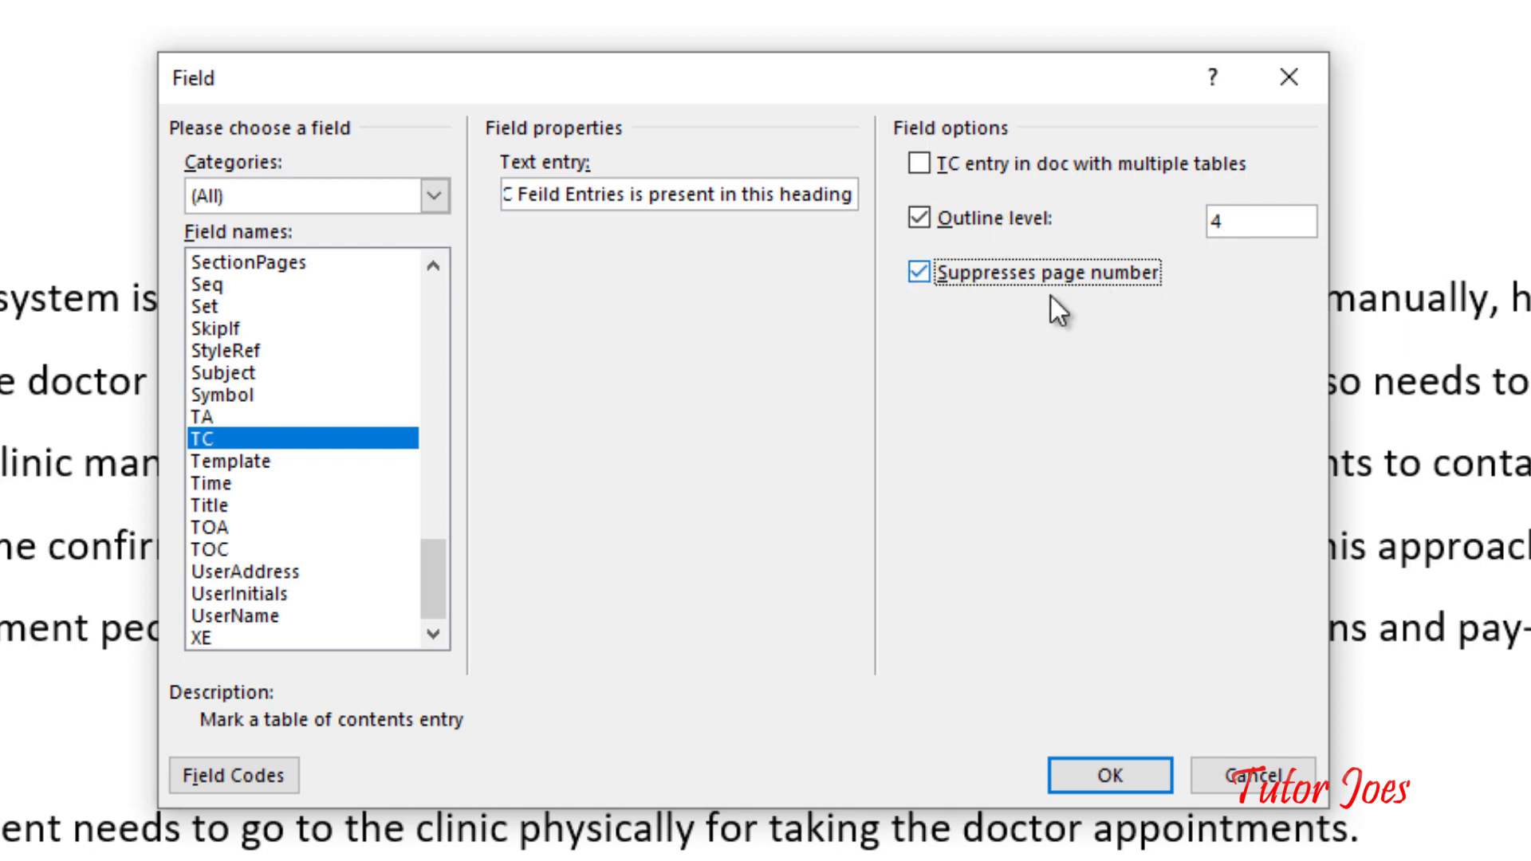
click(1112, 766)
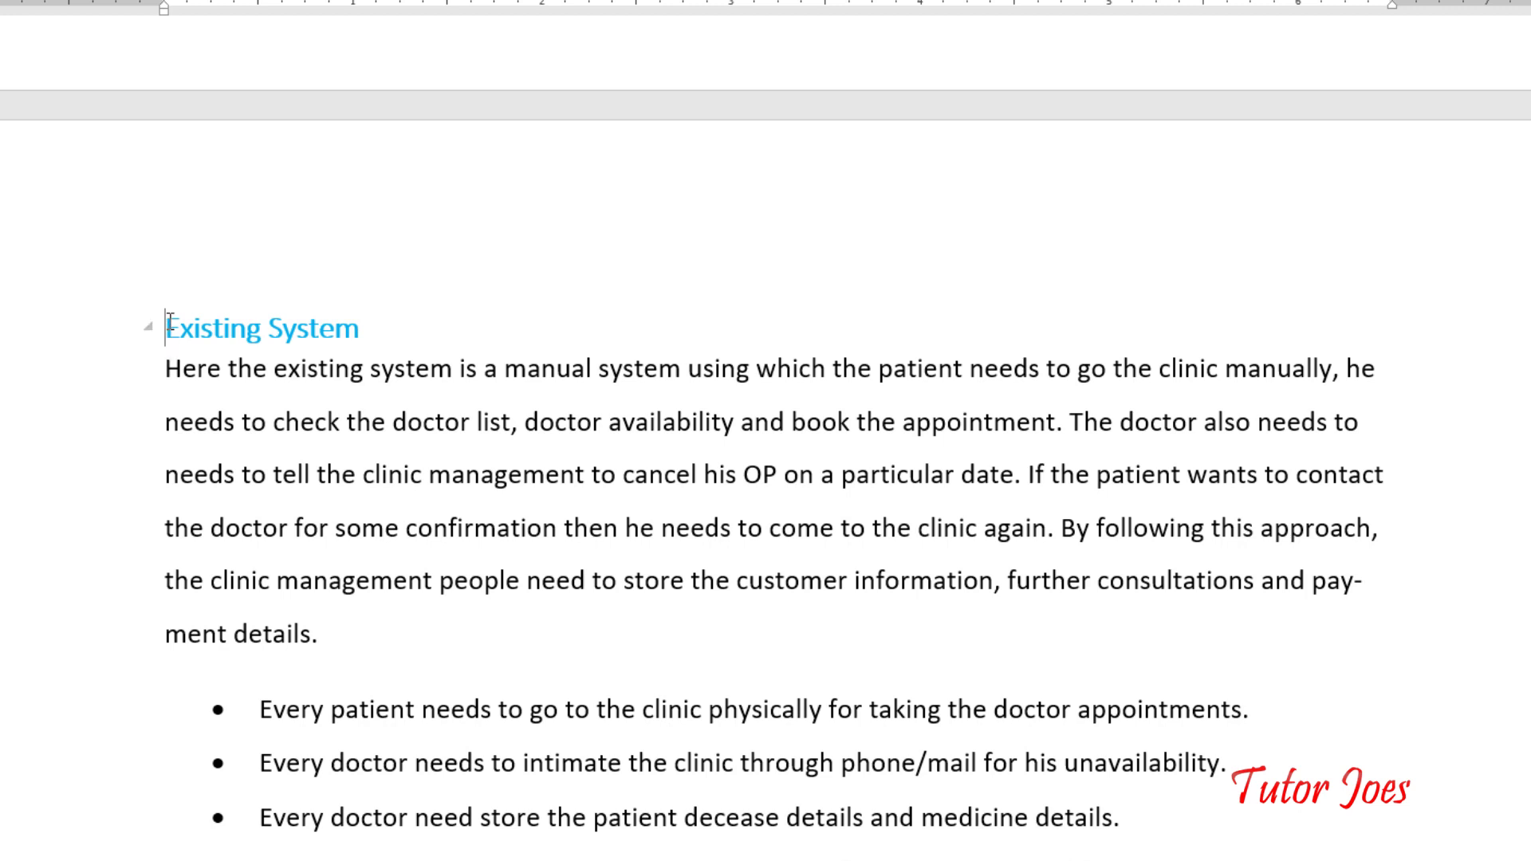
Step: Remove the old table of contents from the report
drag(168, 329, 416, 339)
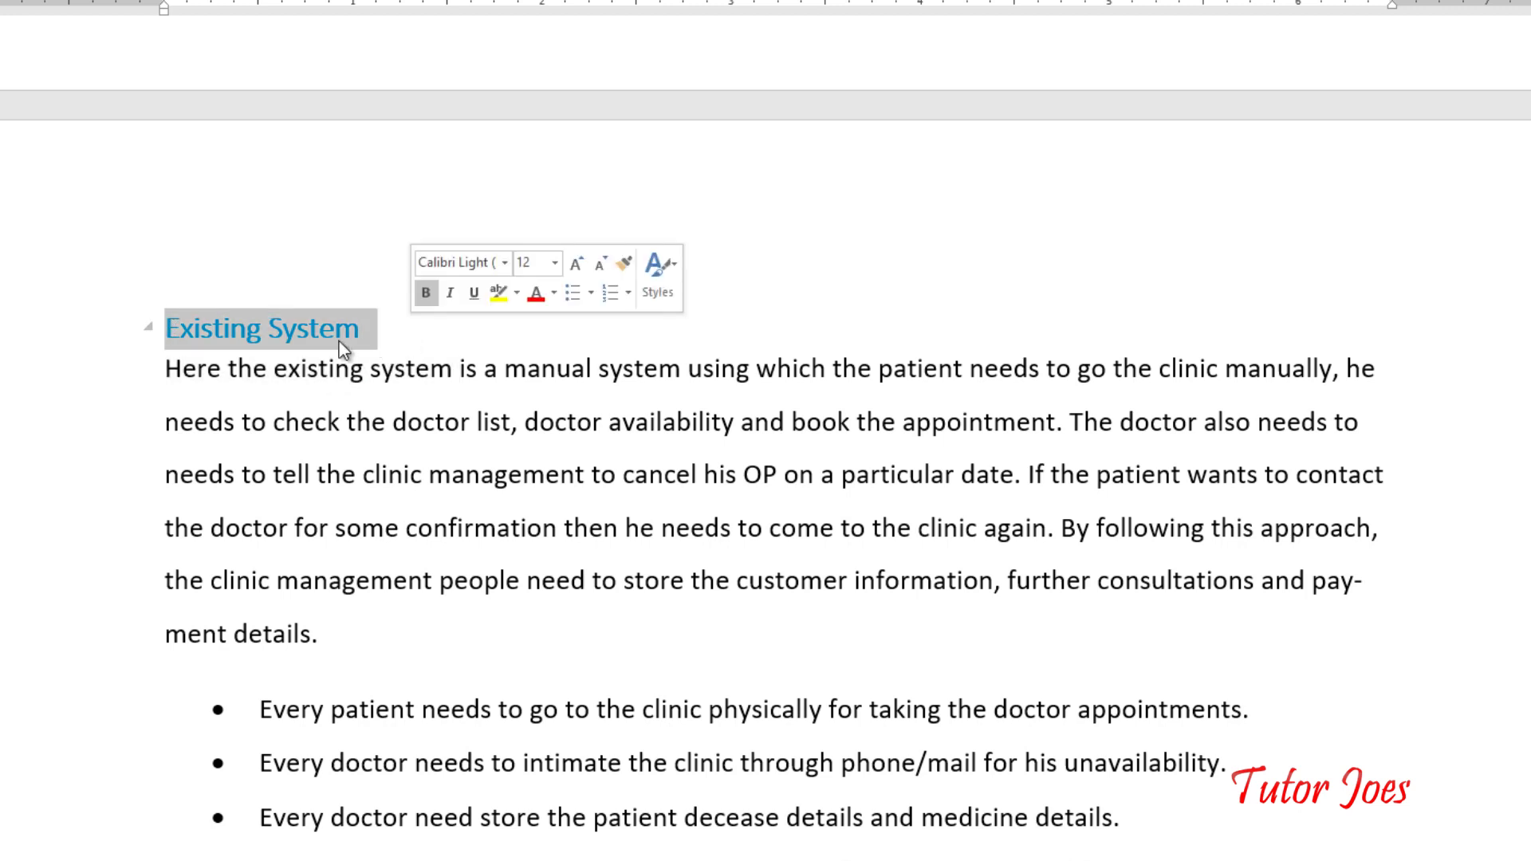
scroll(558, 383, up, 20)
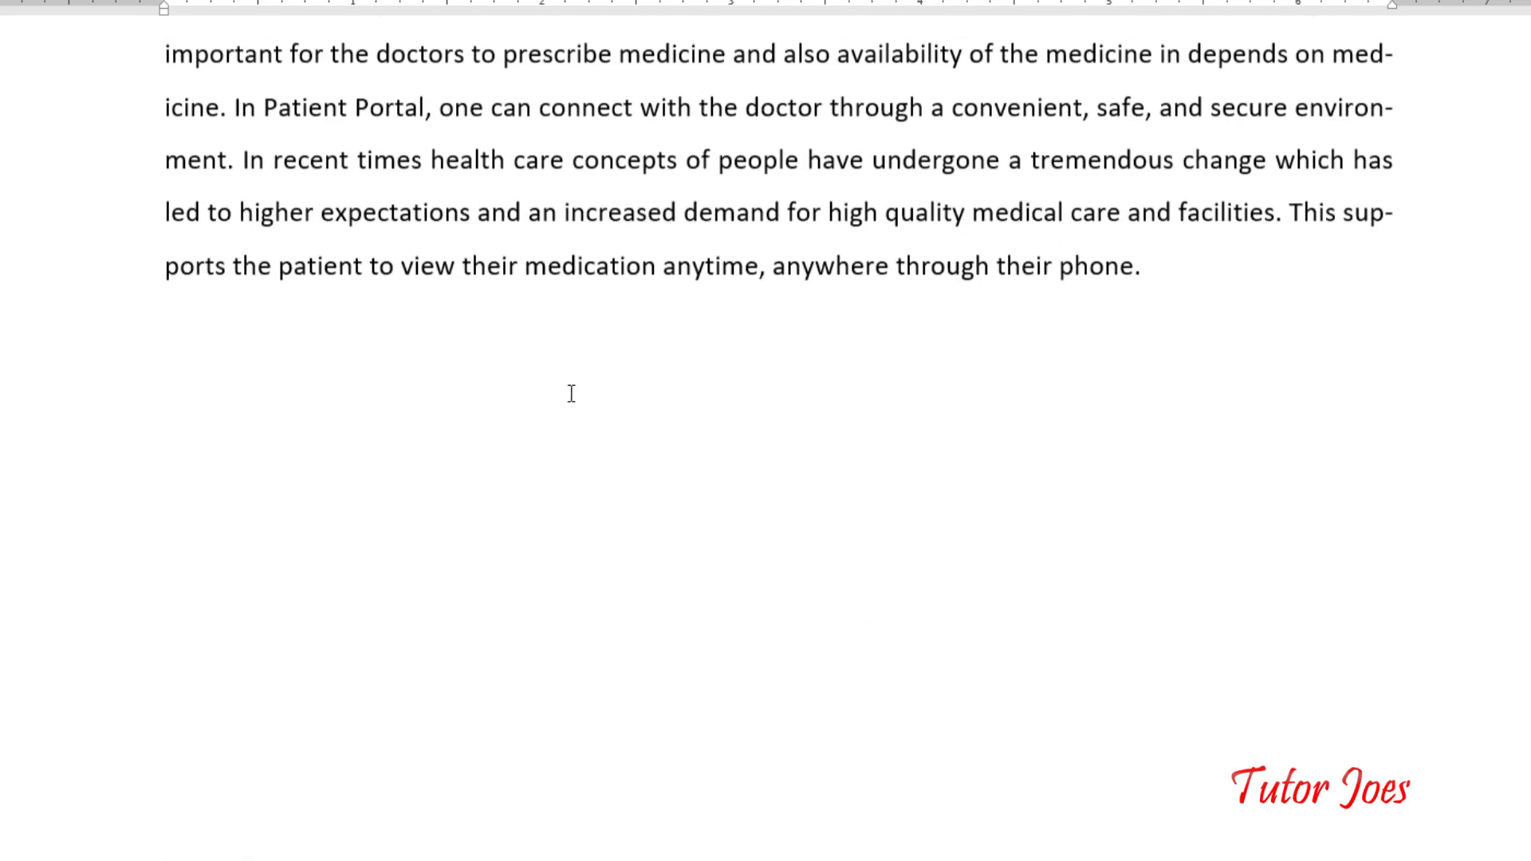
click(570, 389)
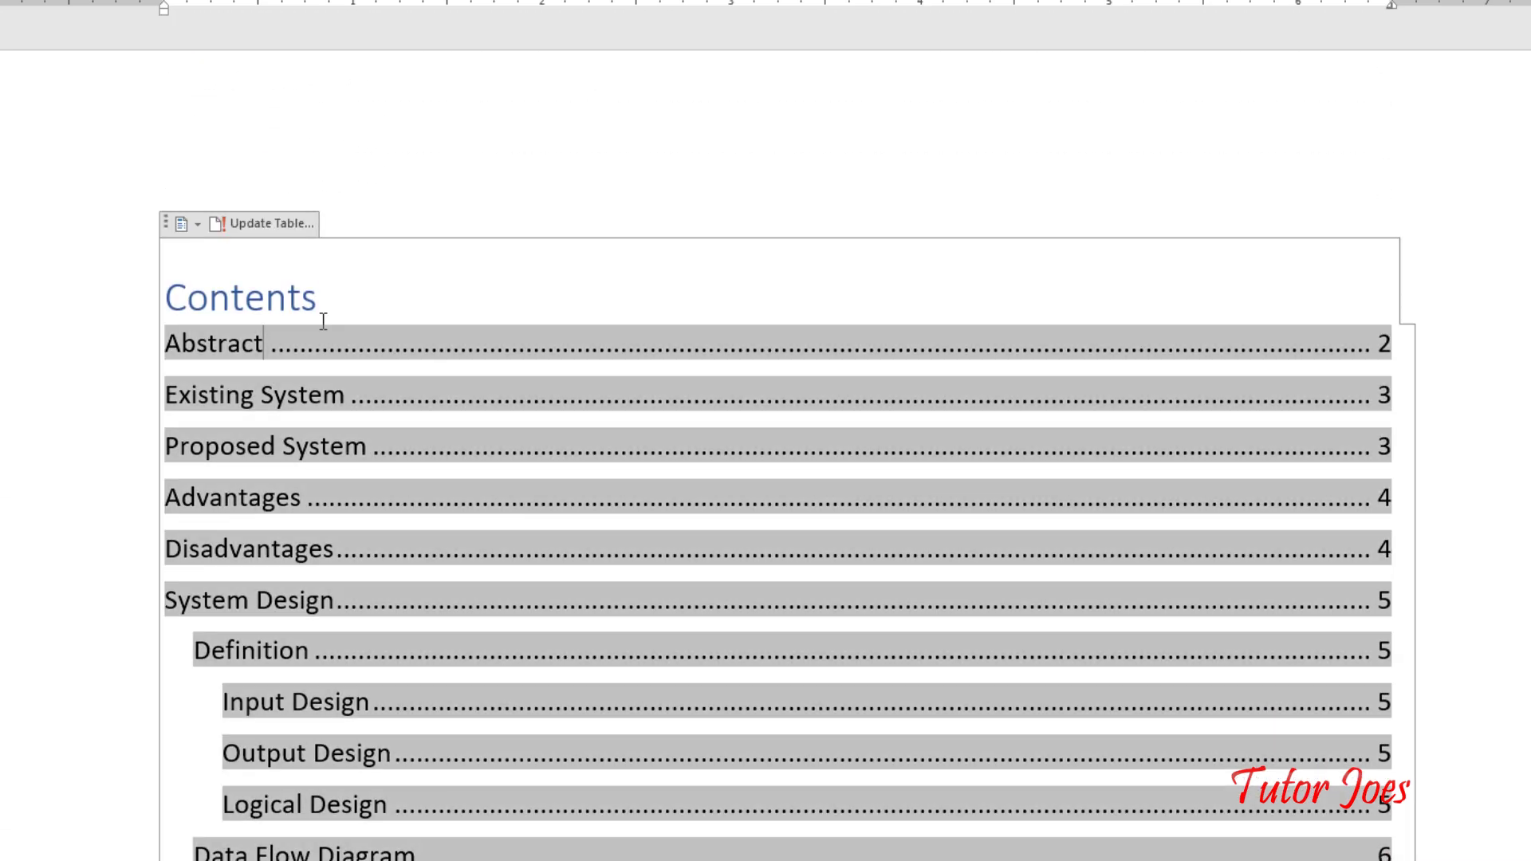
click(239, 223)
key(Return)
click(187, 226)
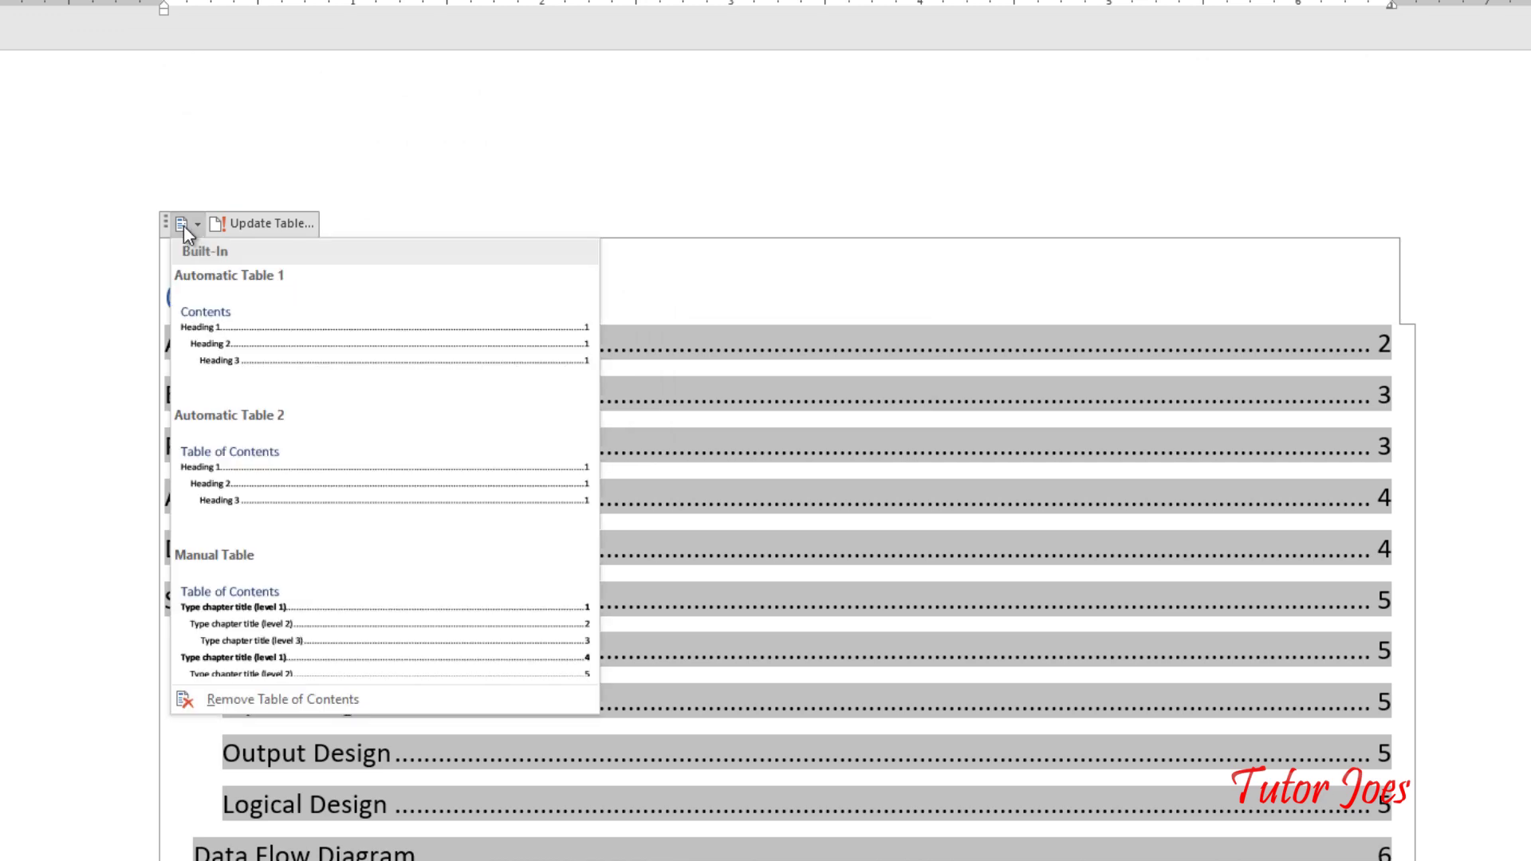
click(163, 223)
click(166, 222)
key(Delete)
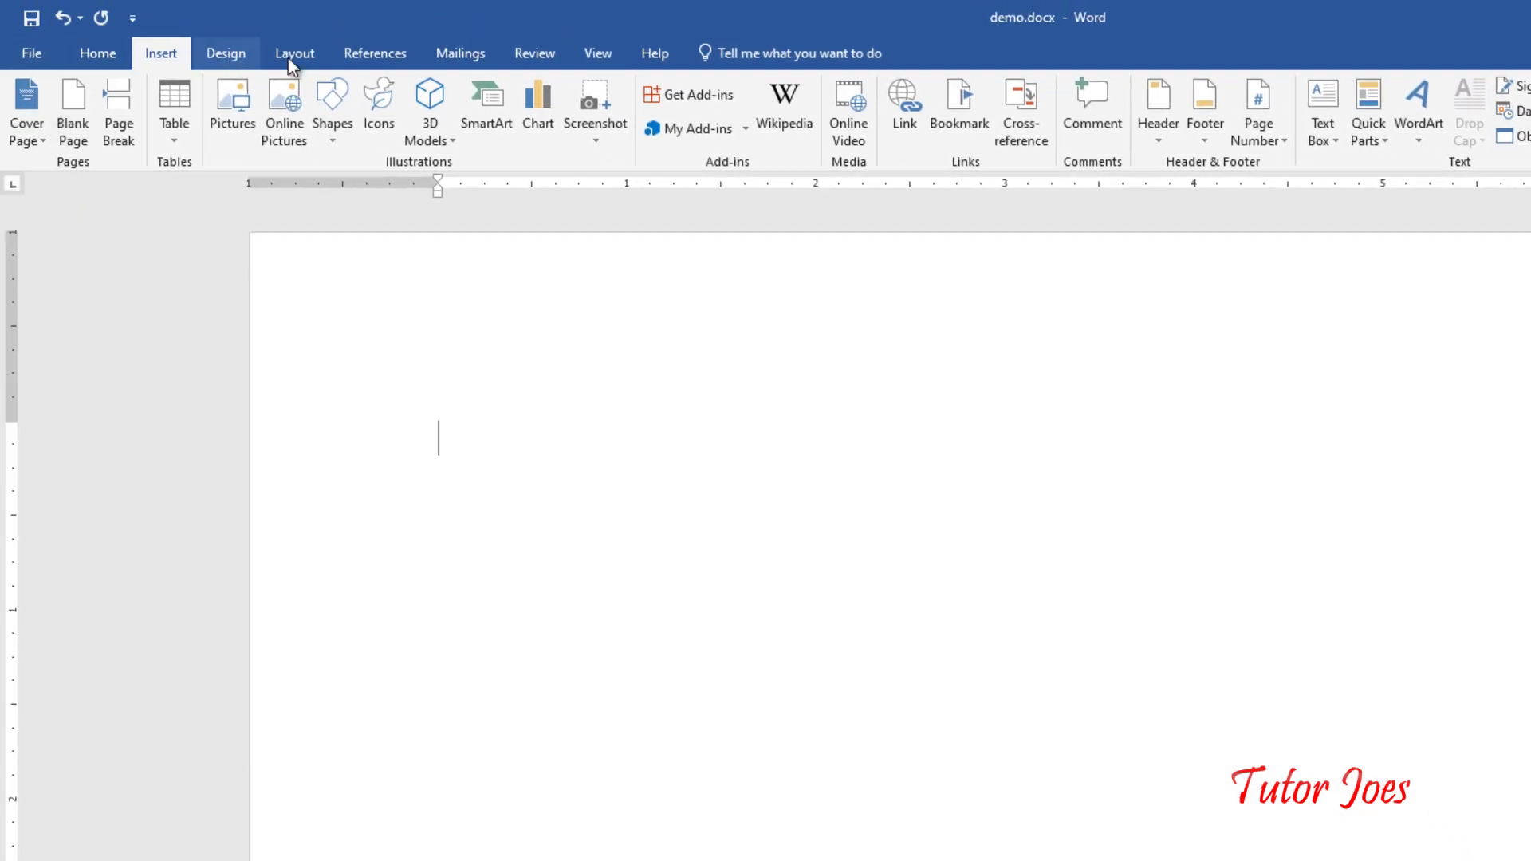
Step: Insert a custom table of contents that includes table entry fields
click(373, 56)
click(48, 142)
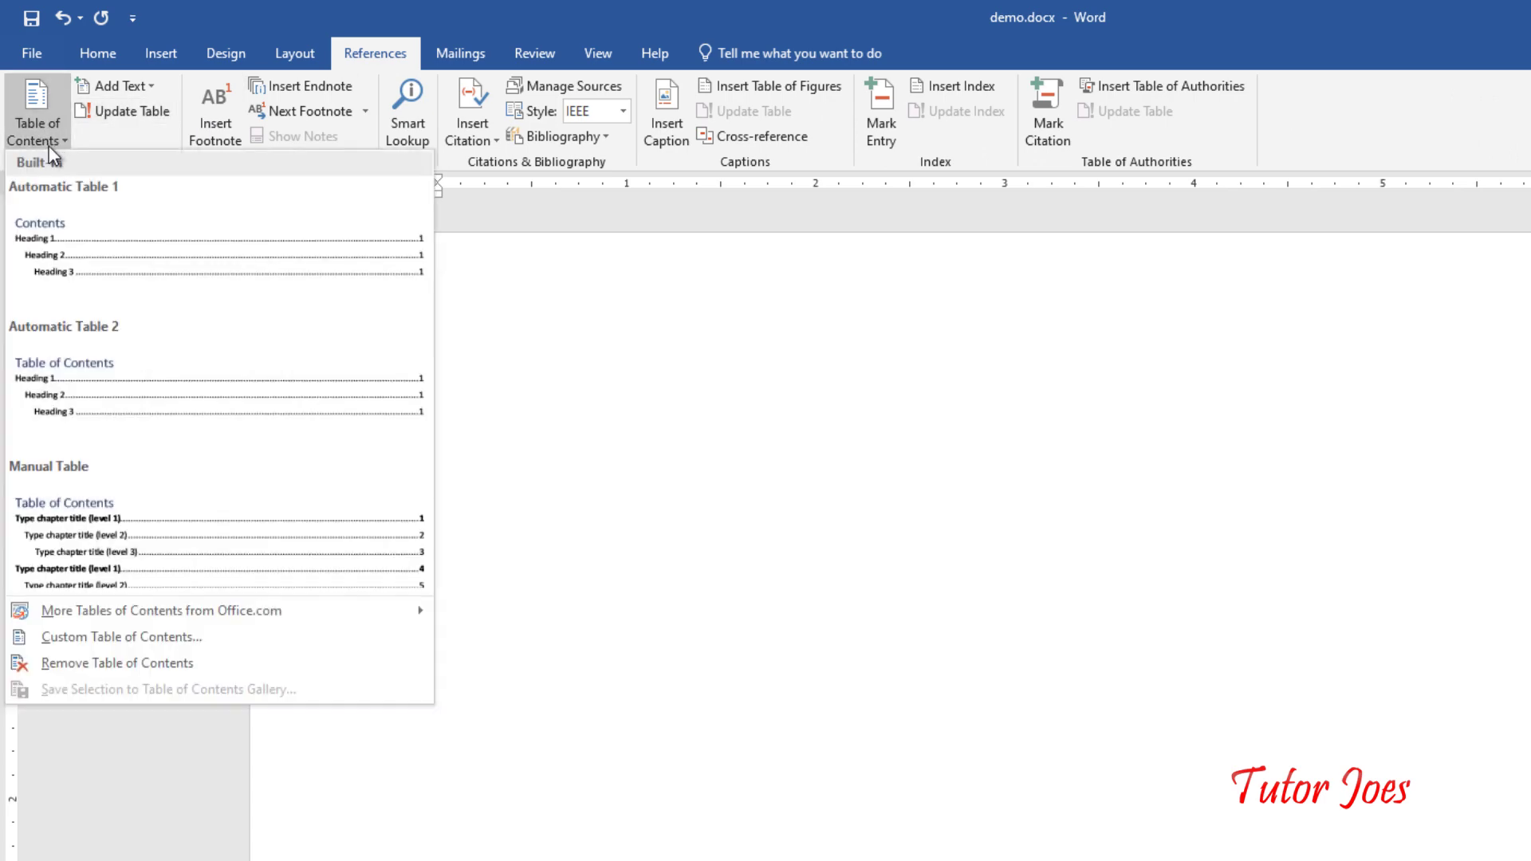
click(160, 640)
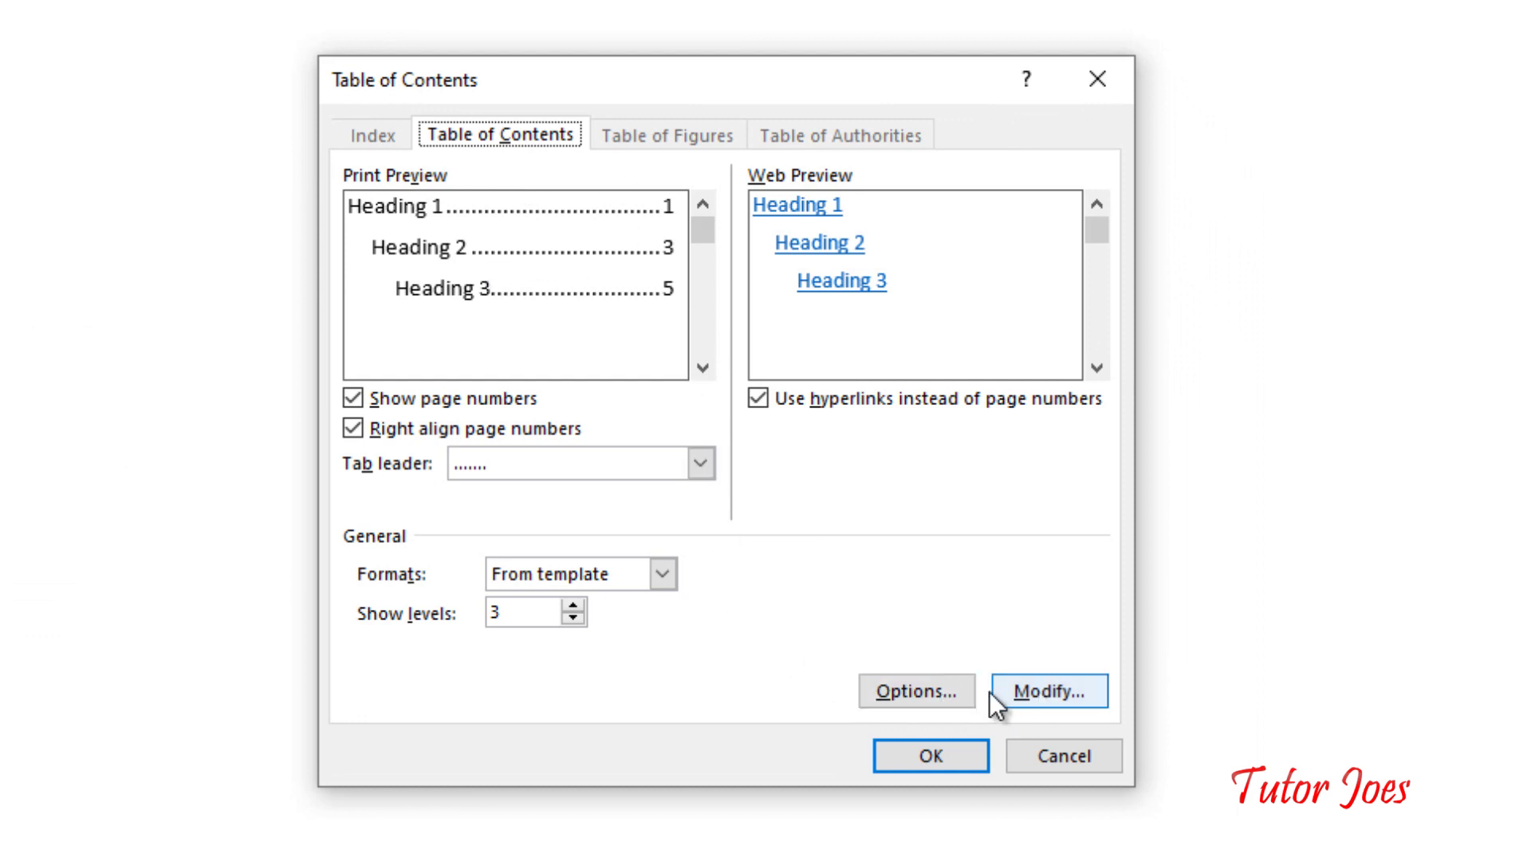
click(932, 692)
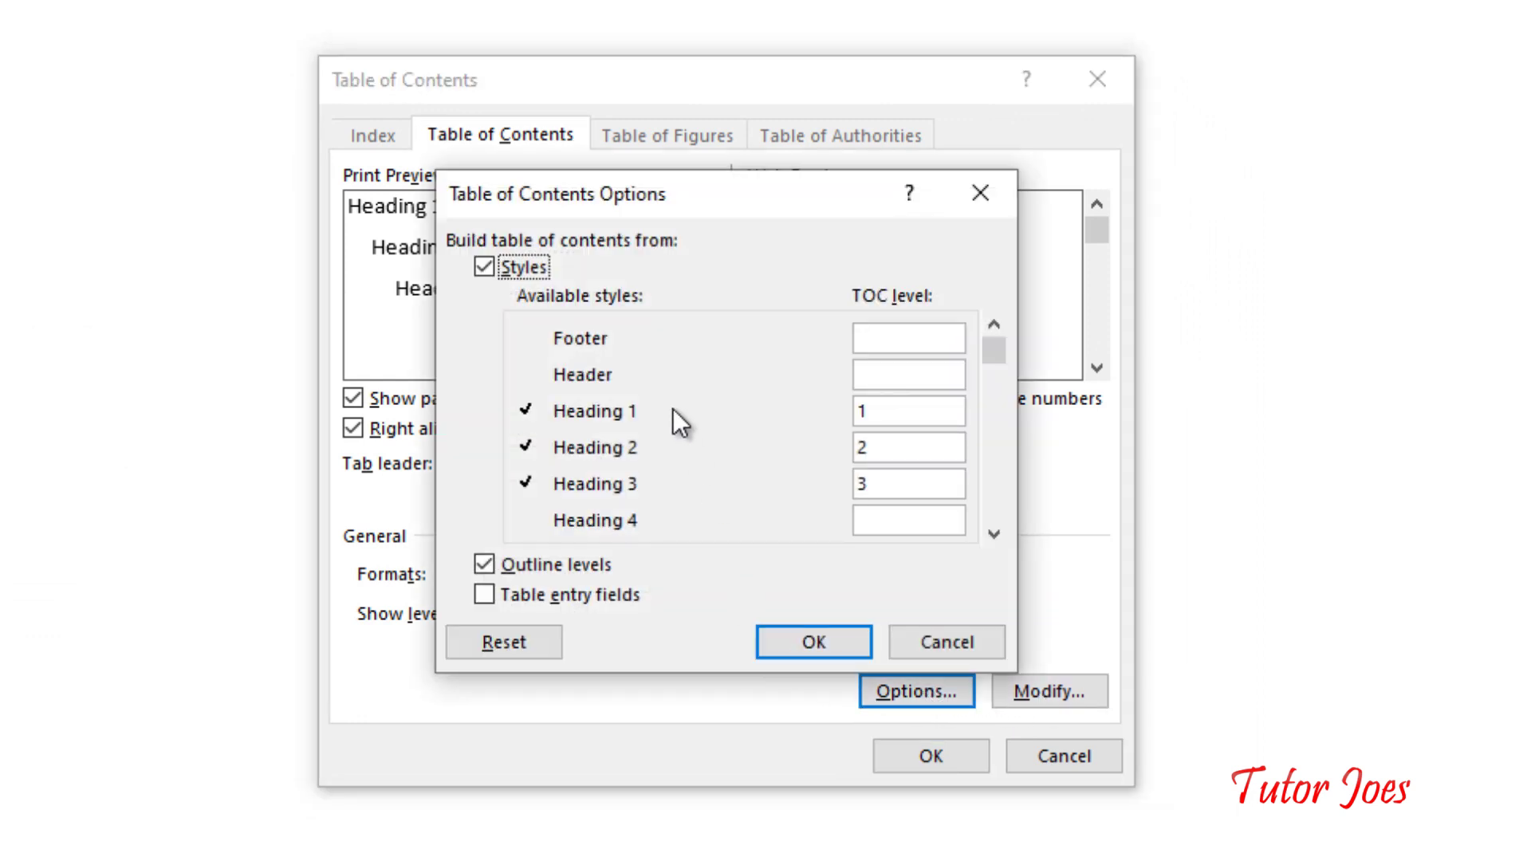
click(882, 411)
click(486, 598)
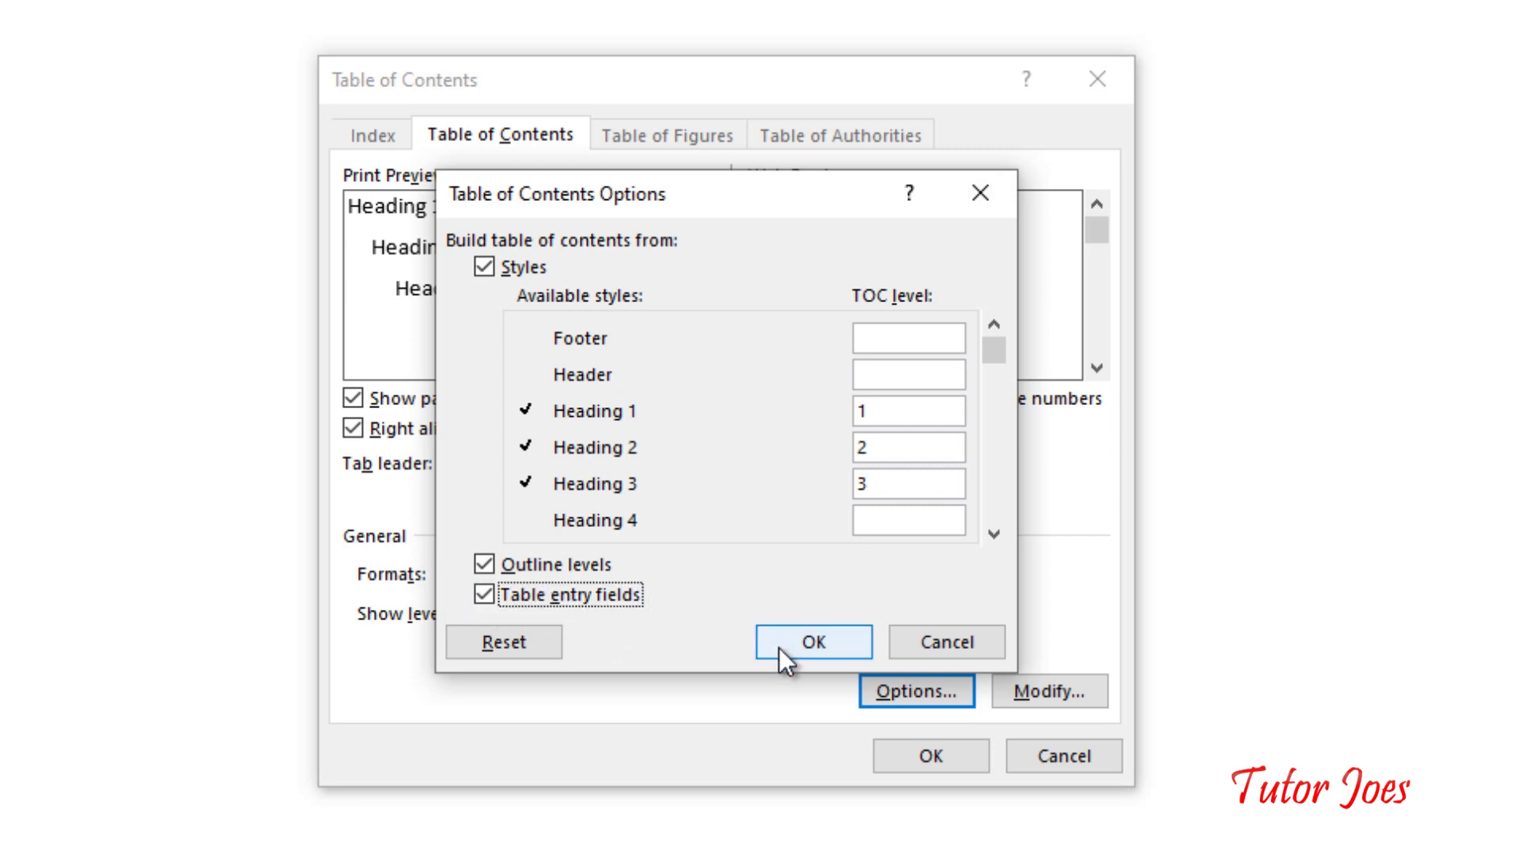
click(818, 642)
click(927, 756)
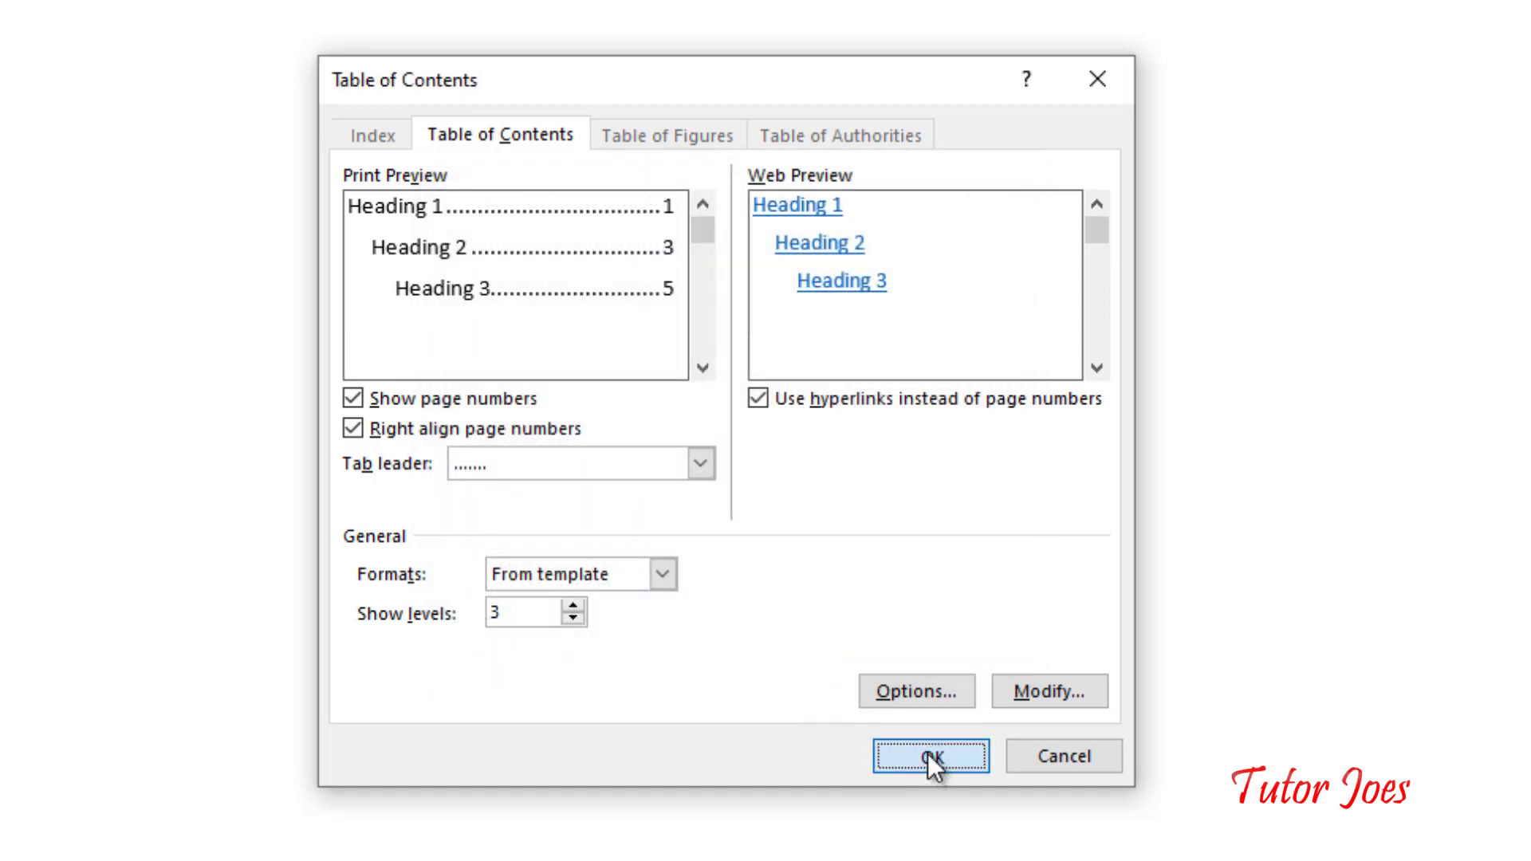
scroll(928, 731, up, 10)
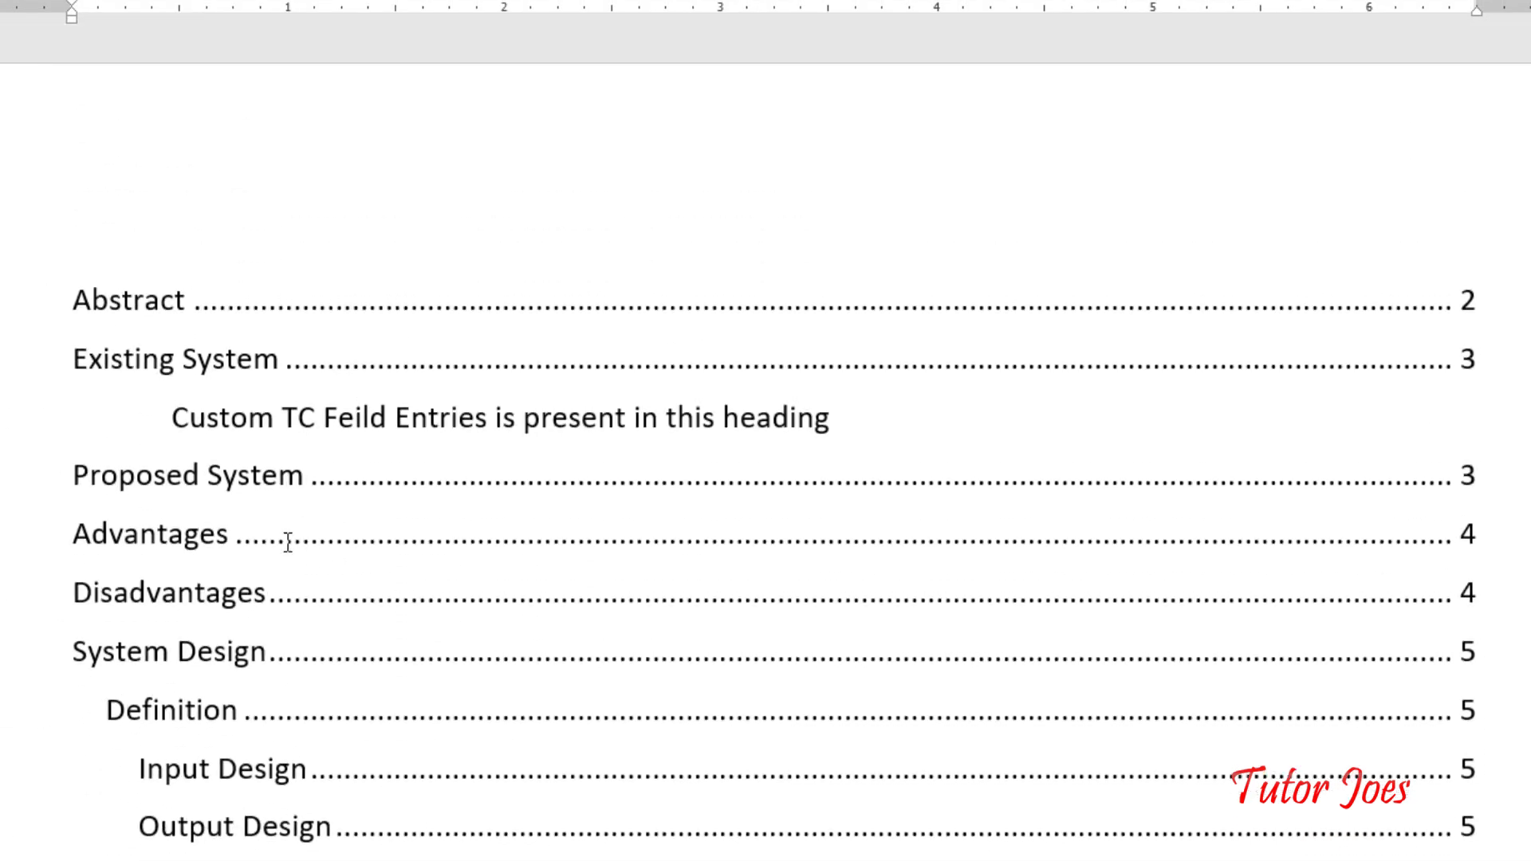
Step: Reveal and select the hidden TC field at the Existing System heading, then hide formatting marks again
drag(424, 418, 841, 426)
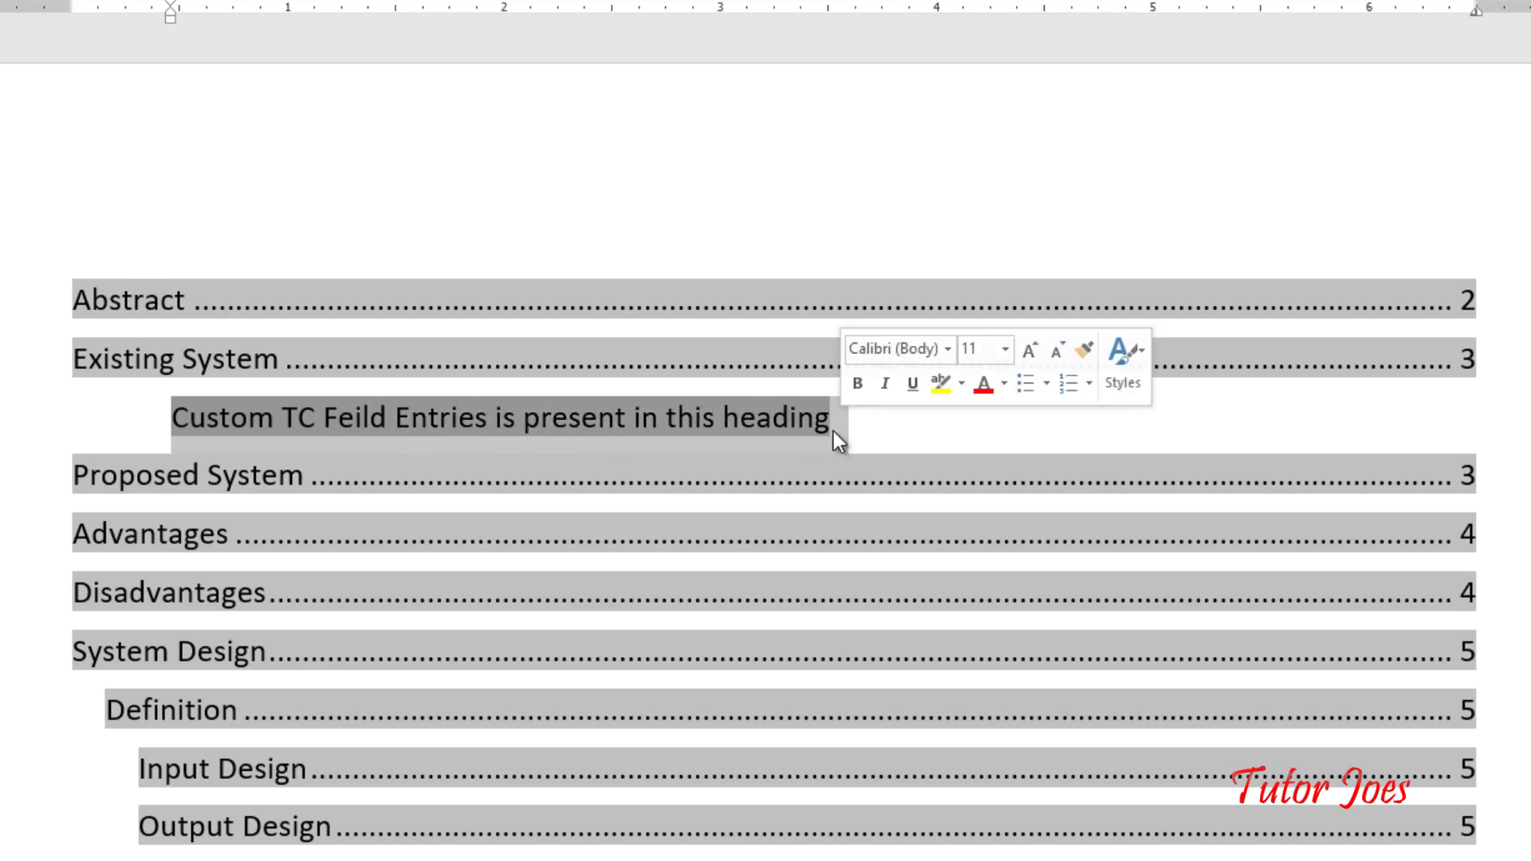
scroll(834, 432, down, 15)
scroll(400, 547, down, 12)
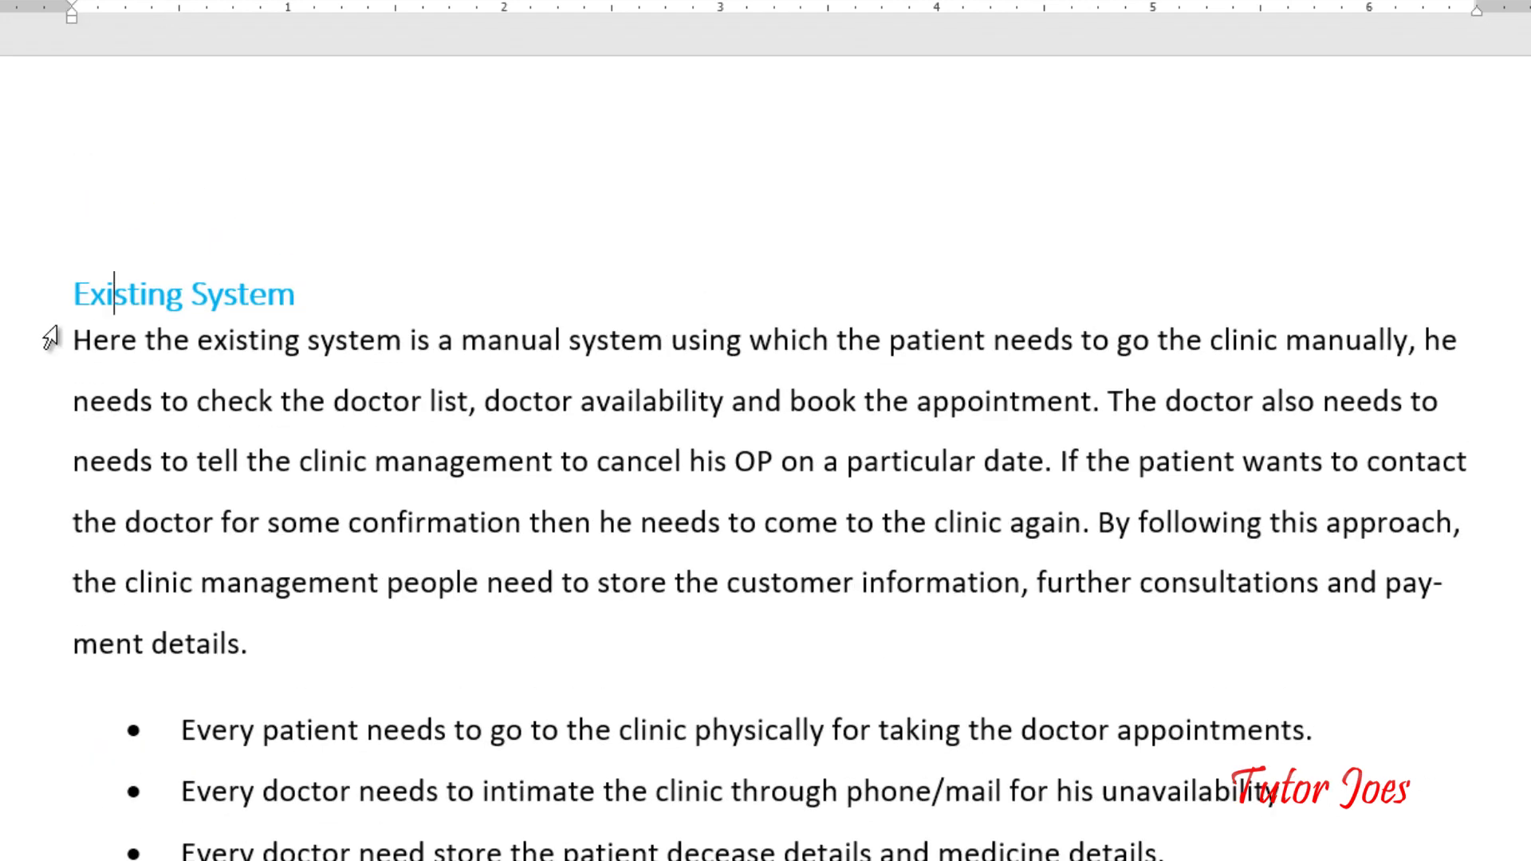
drag(83, 291, 208, 295)
click(87, 274)
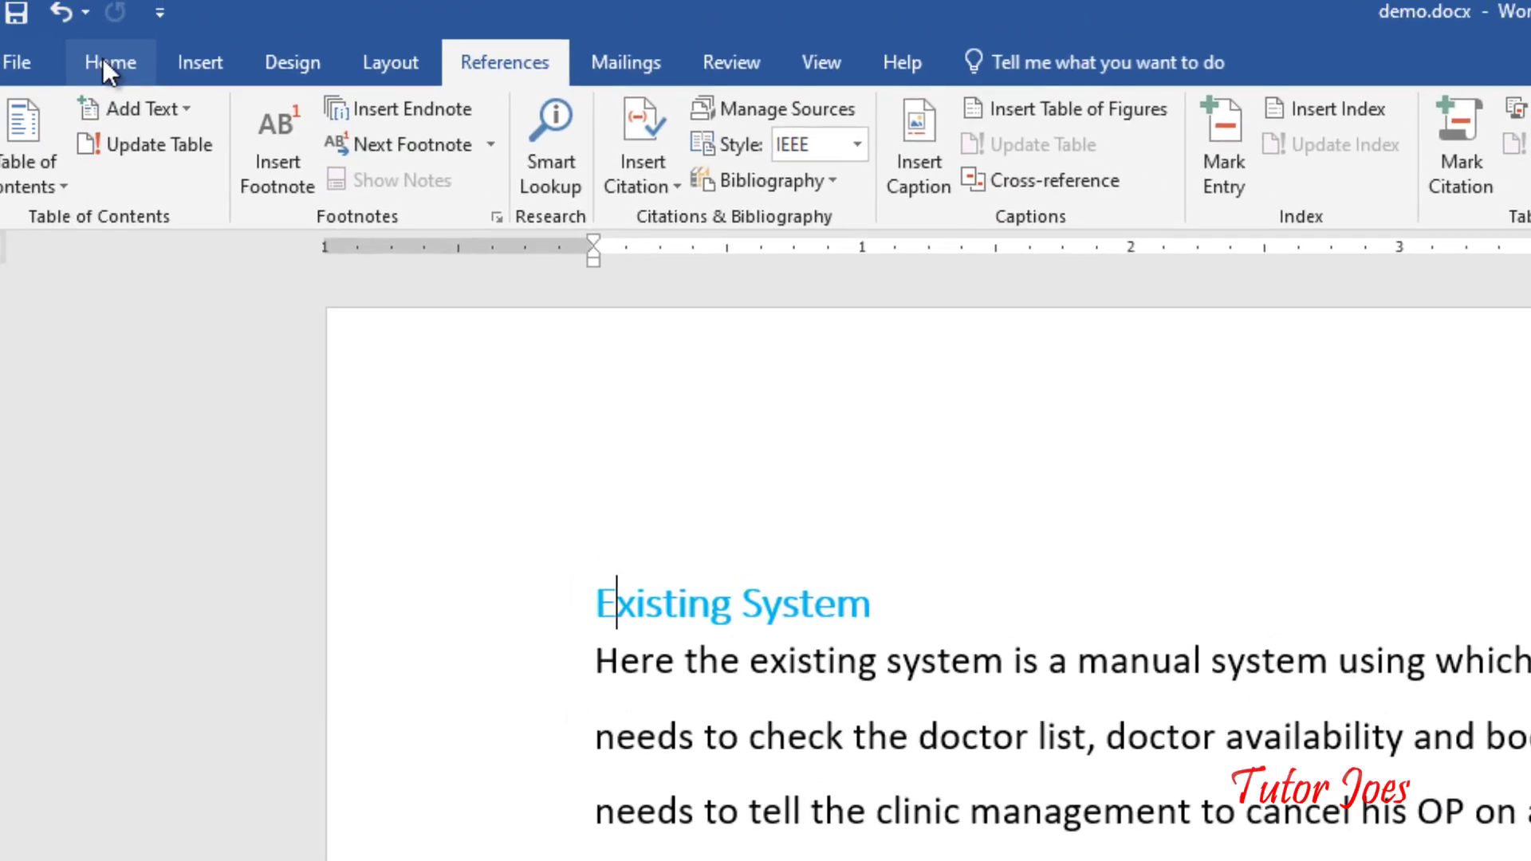
click(108, 60)
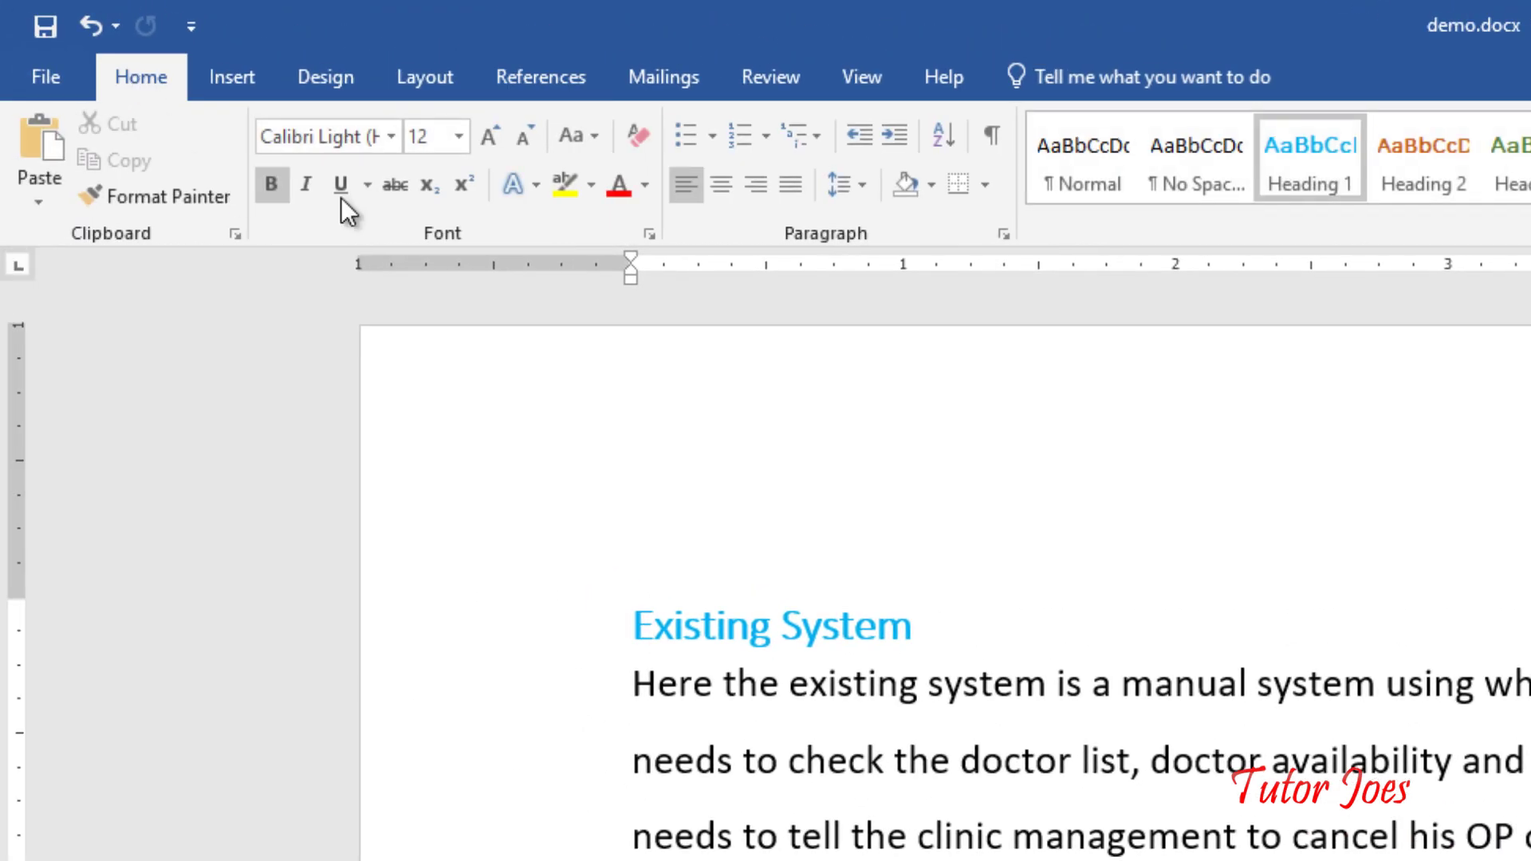
click(990, 138)
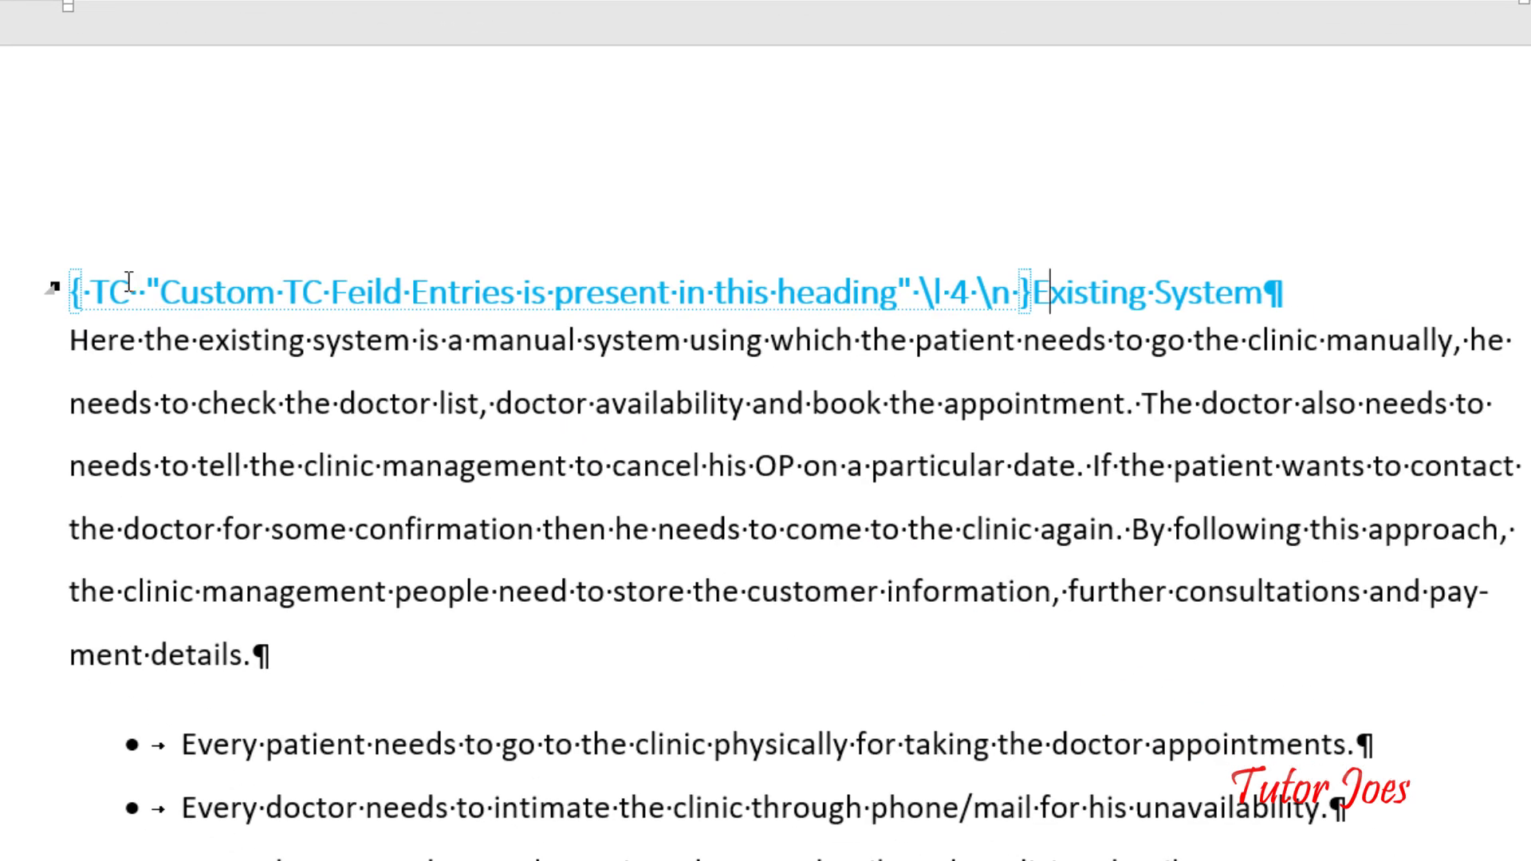
drag(106, 289, 1049, 298)
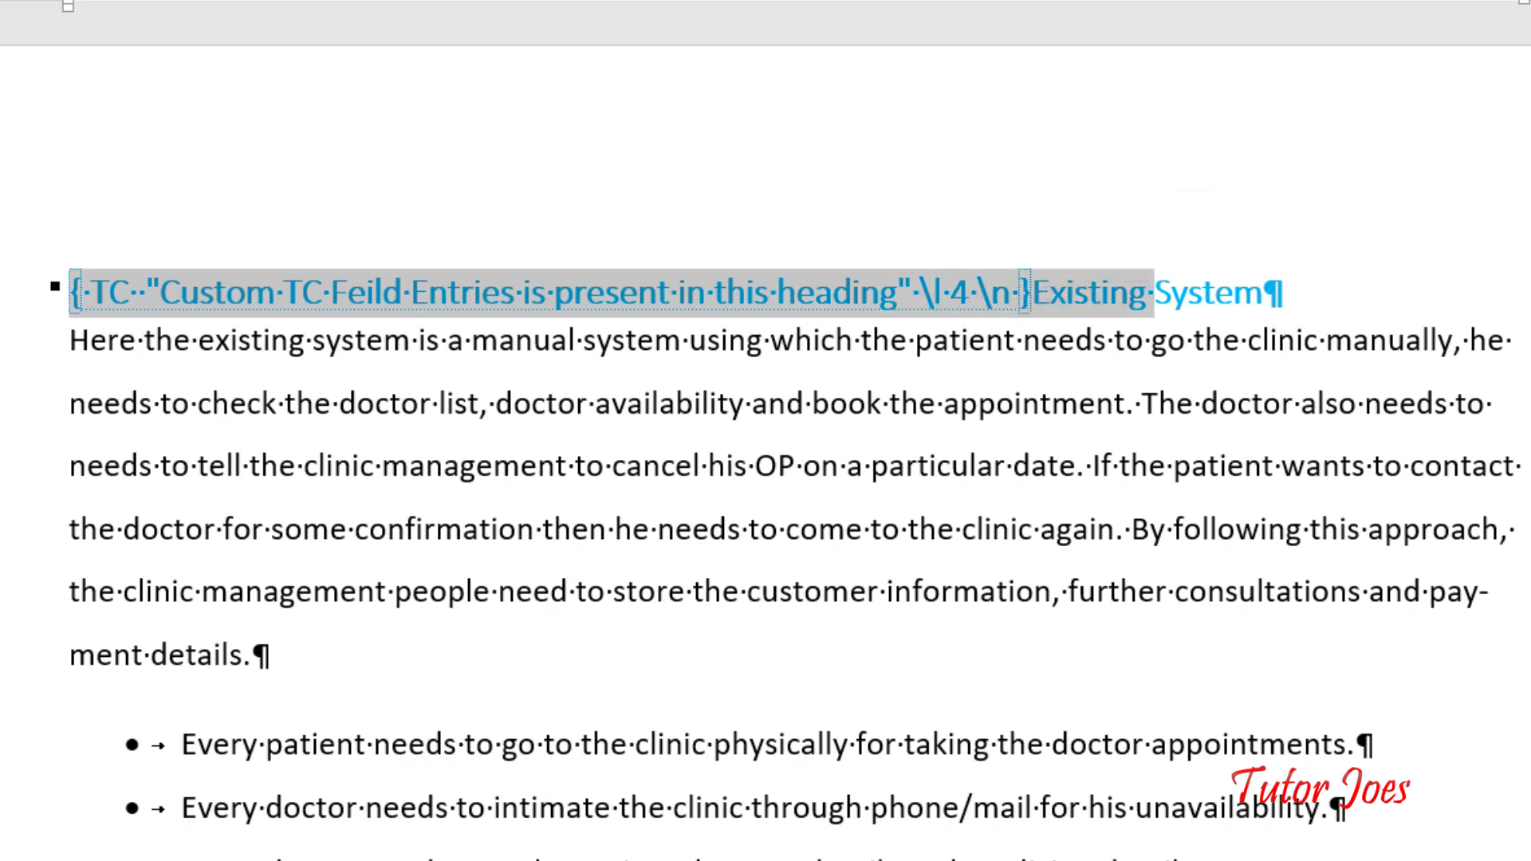
key(ctrl+shift+8)
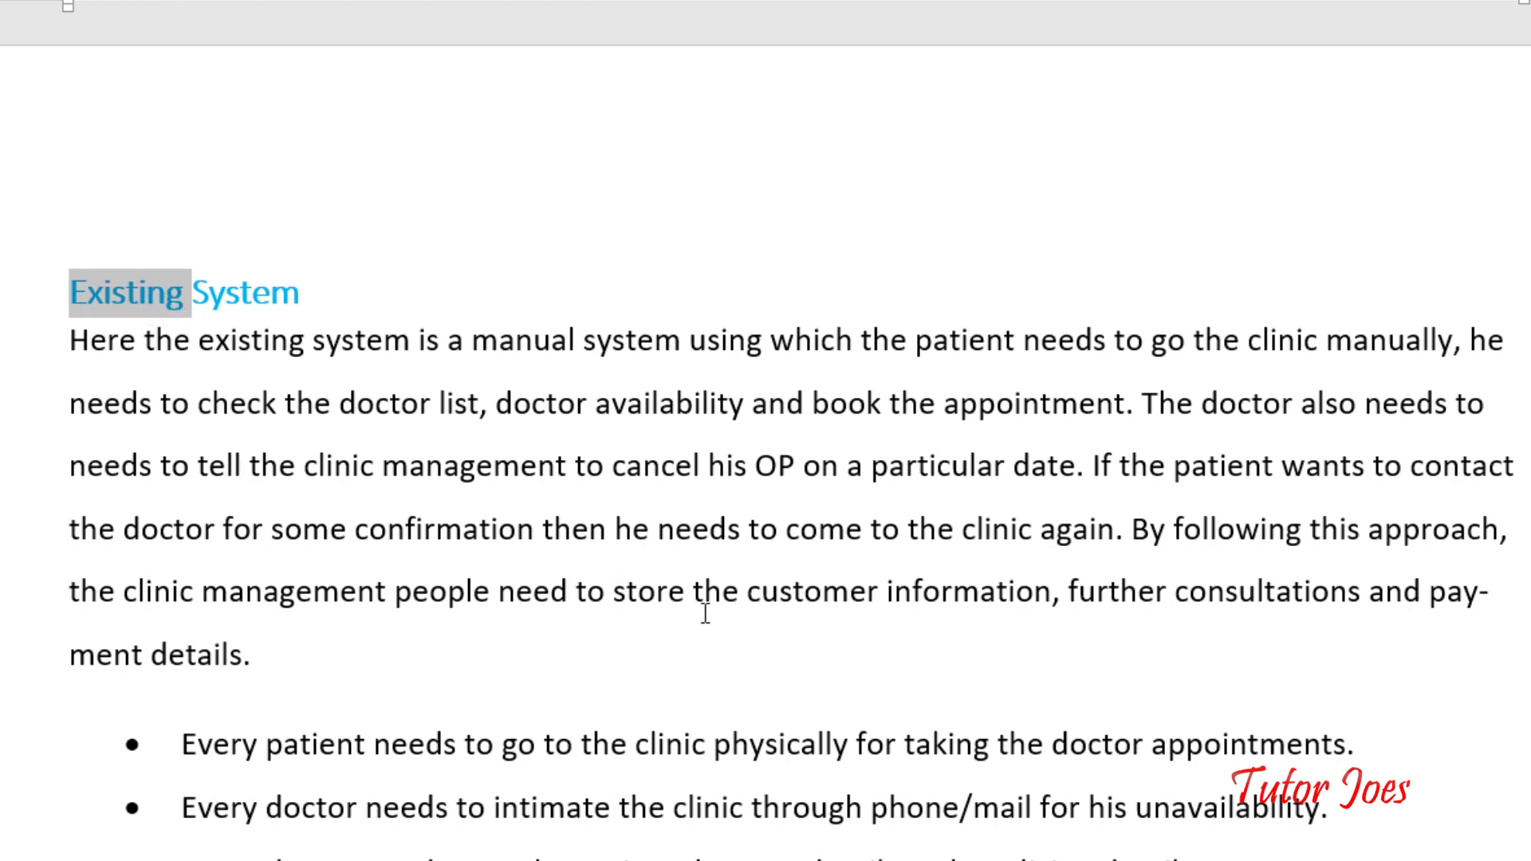
Step: Inspect the page-number-free custom entry under Existing System in the contents, then scroll down to the Abstract
scroll(487, 590, up, 3)
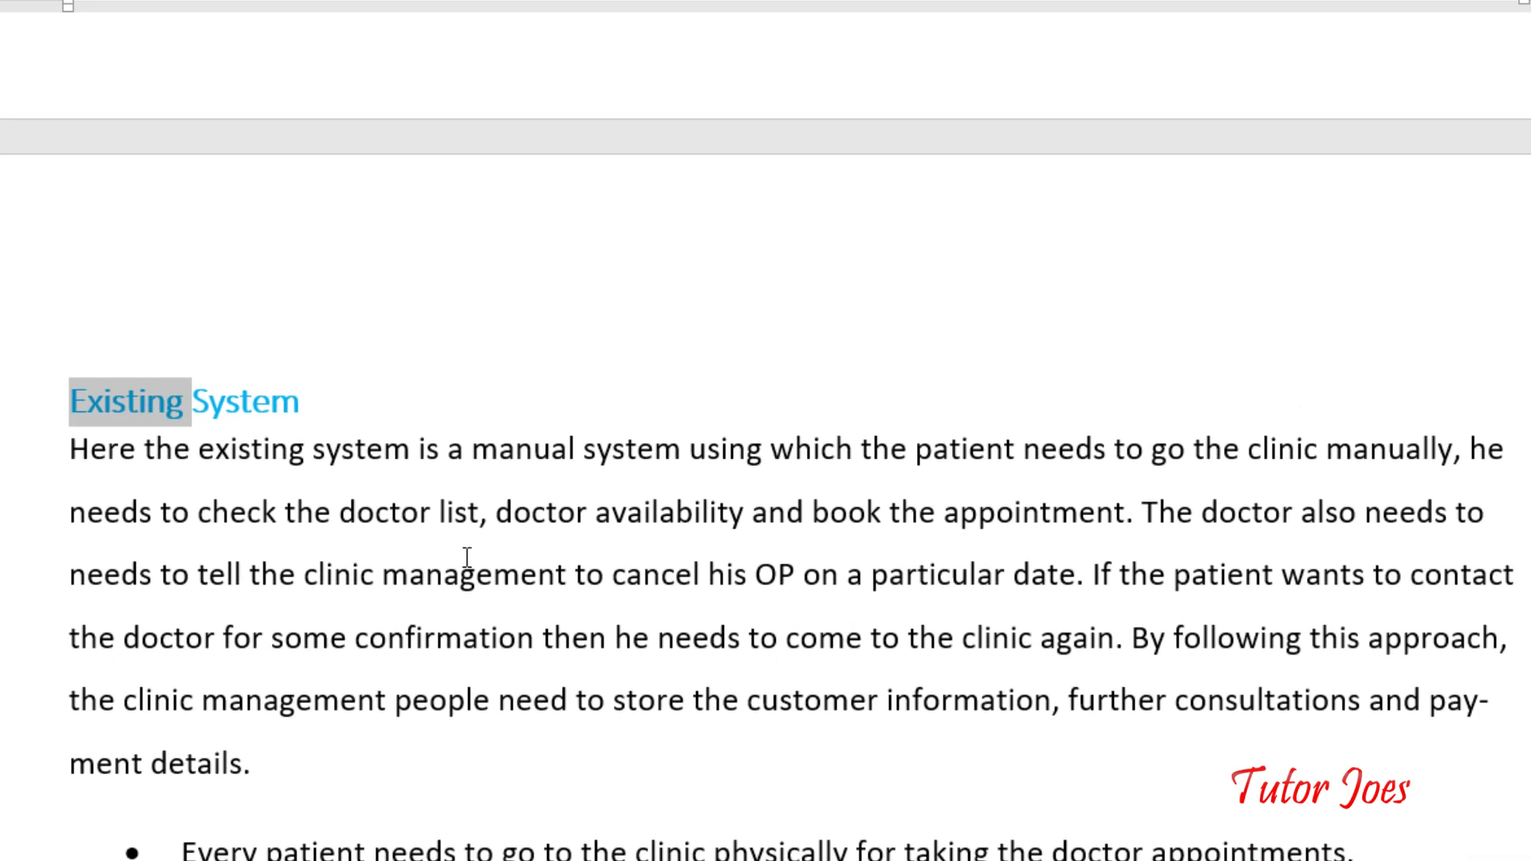
click(376, 409)
scroll(705, 567, up, 20)
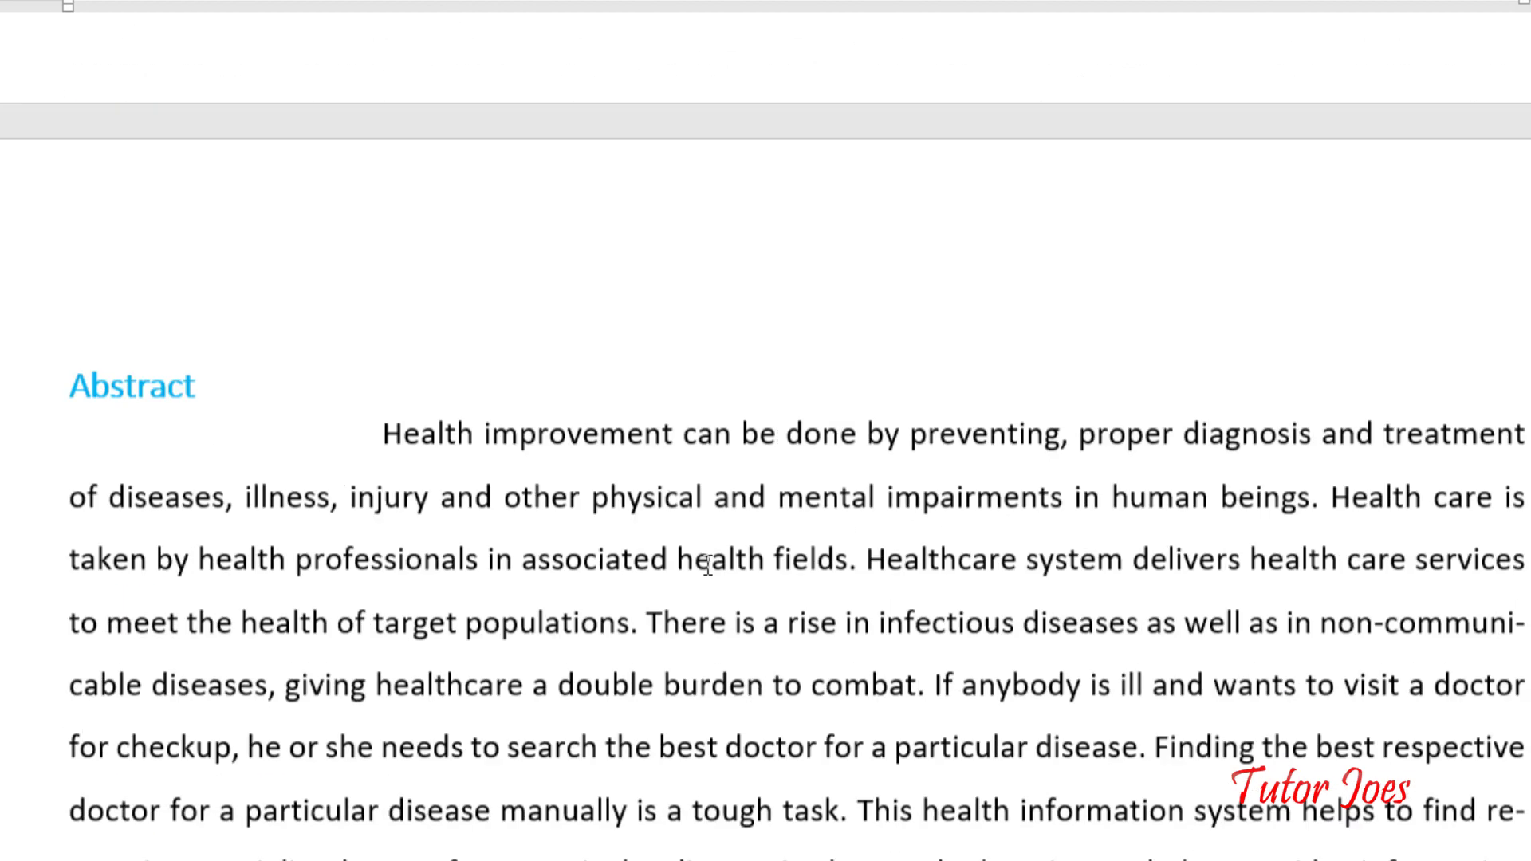
scroll(708, 565, up, 8)
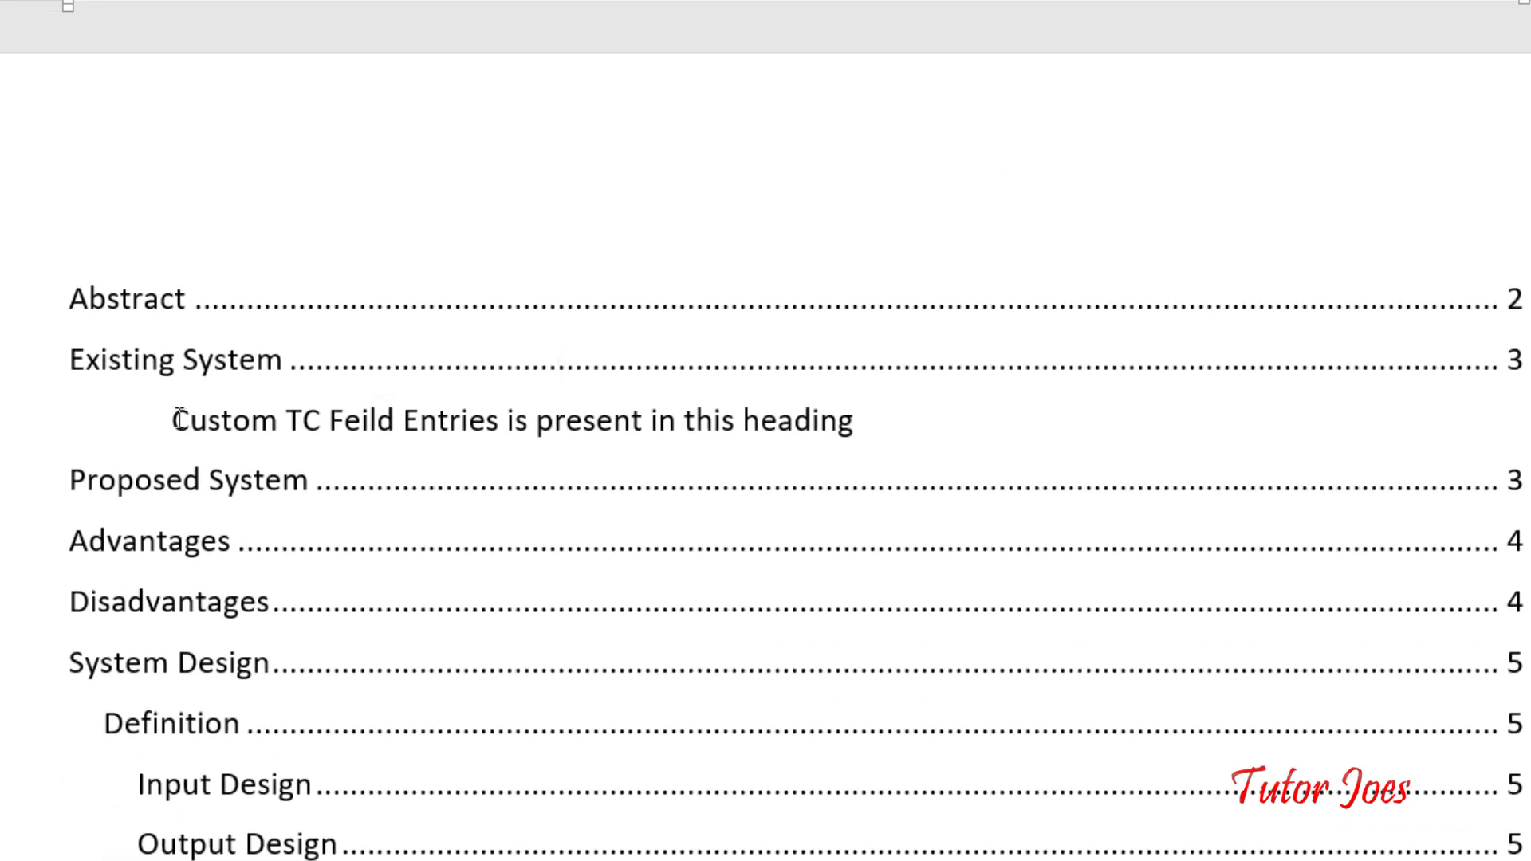
drag(179, 419, 897, 409)
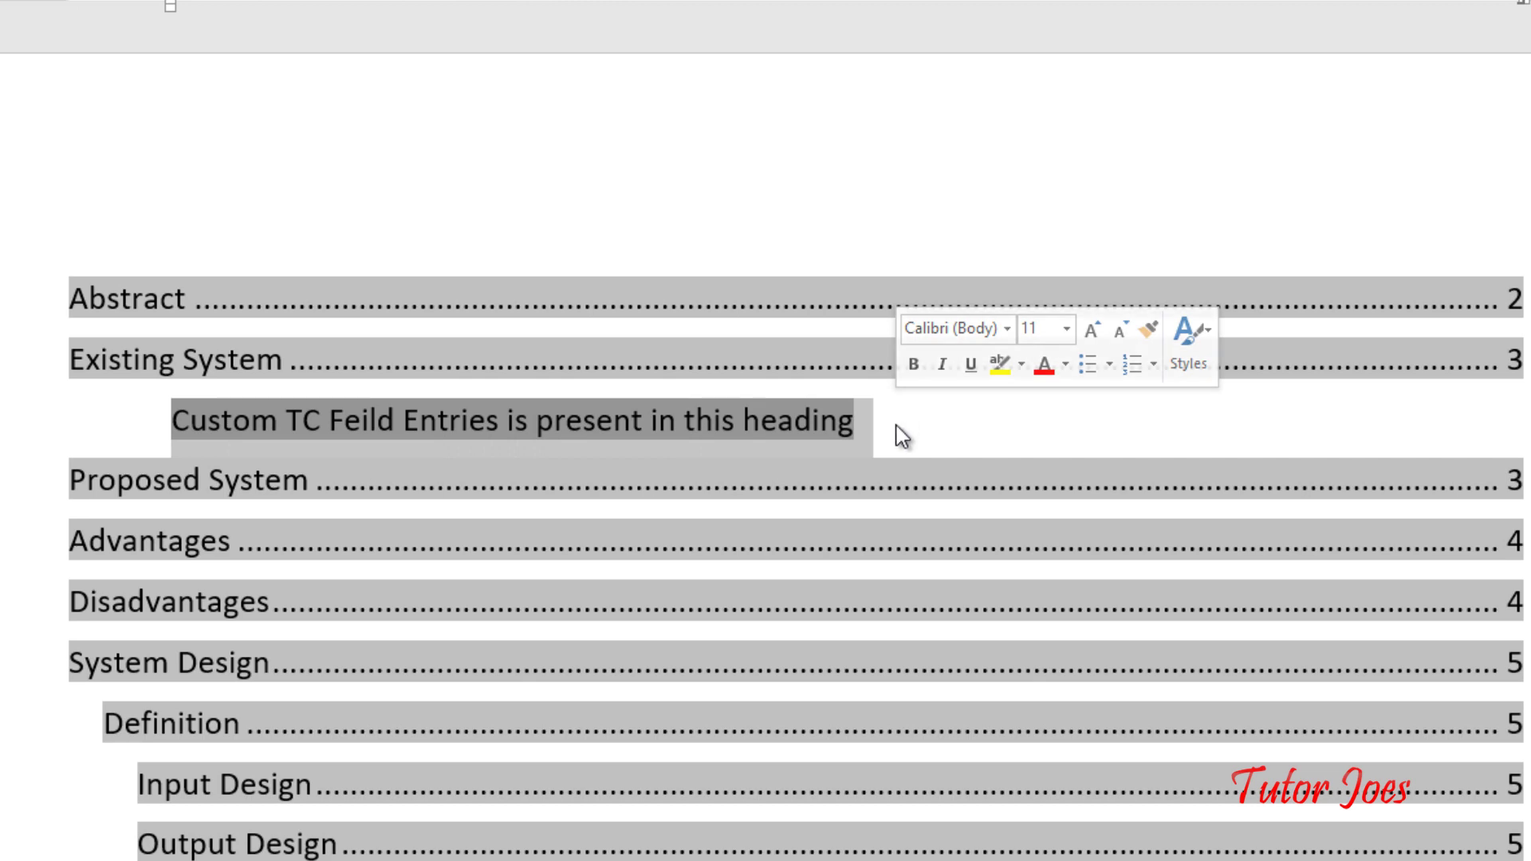
click(775, 547)
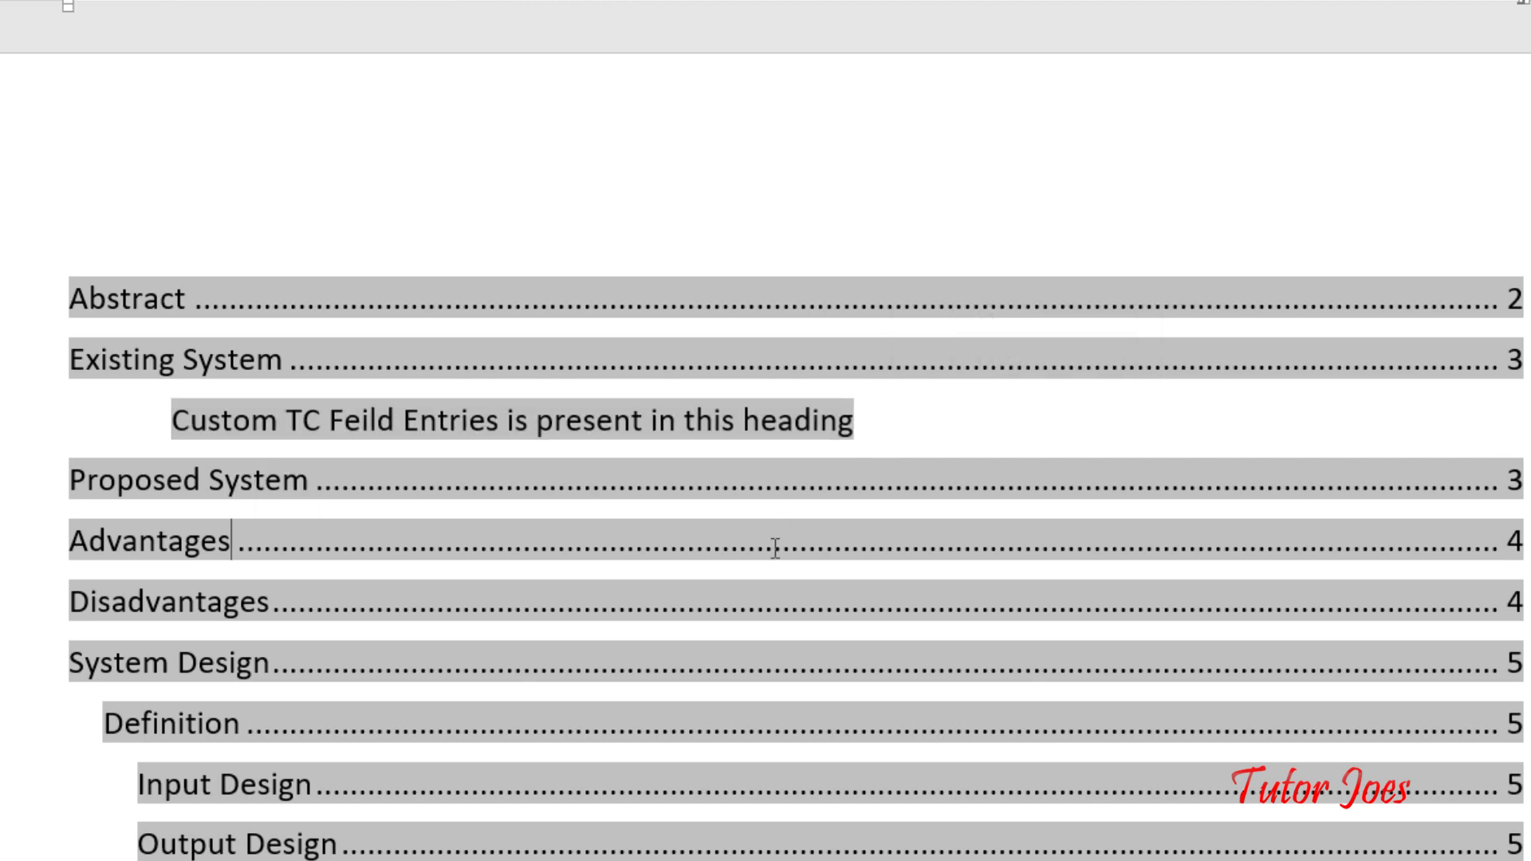
scroll(814, 535, down, 10)
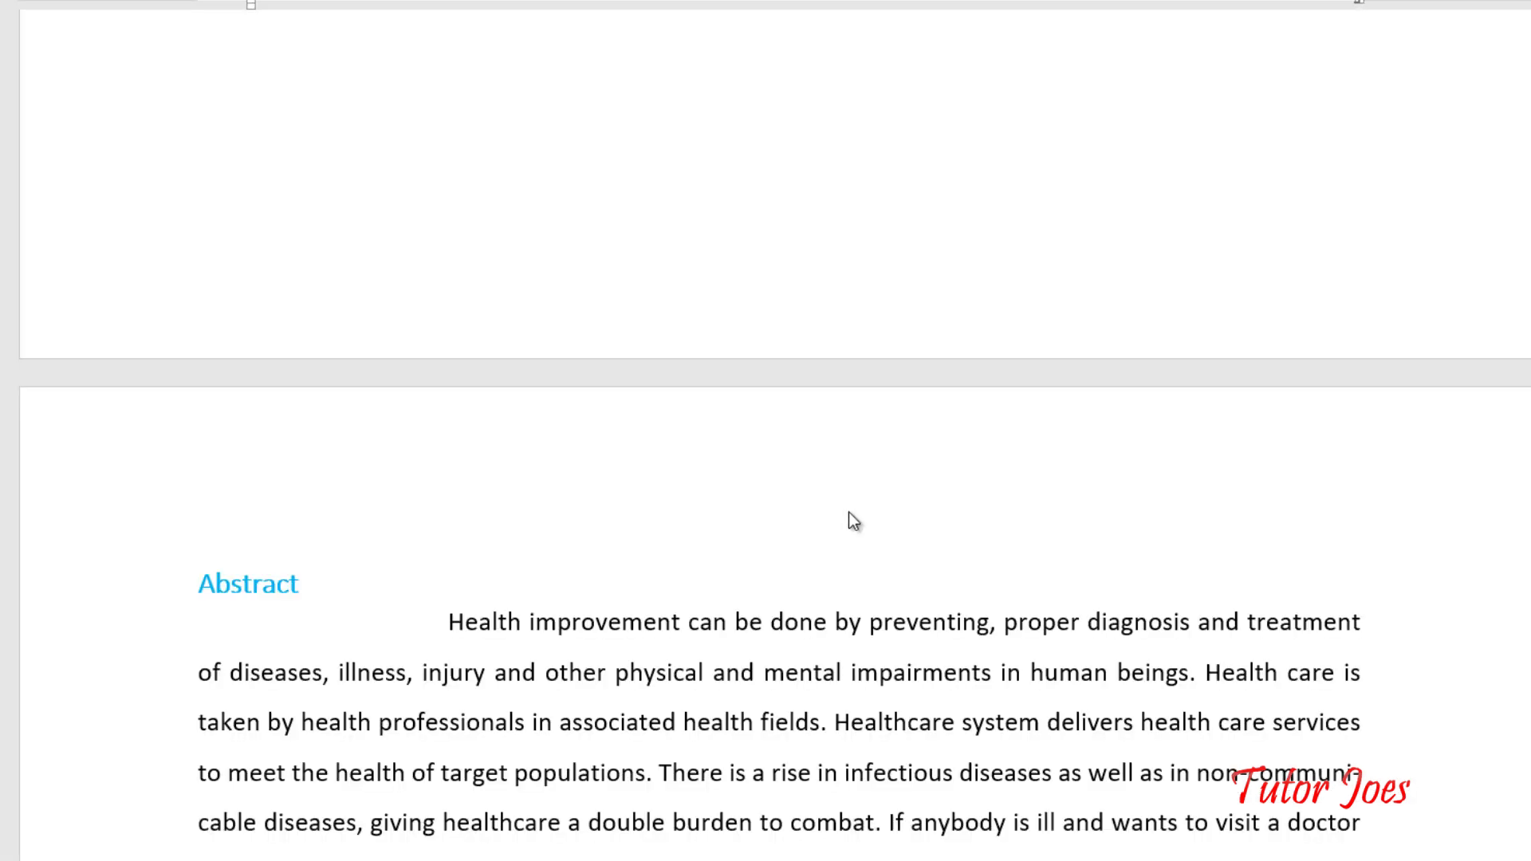
scroll(851, 520, down, 3)
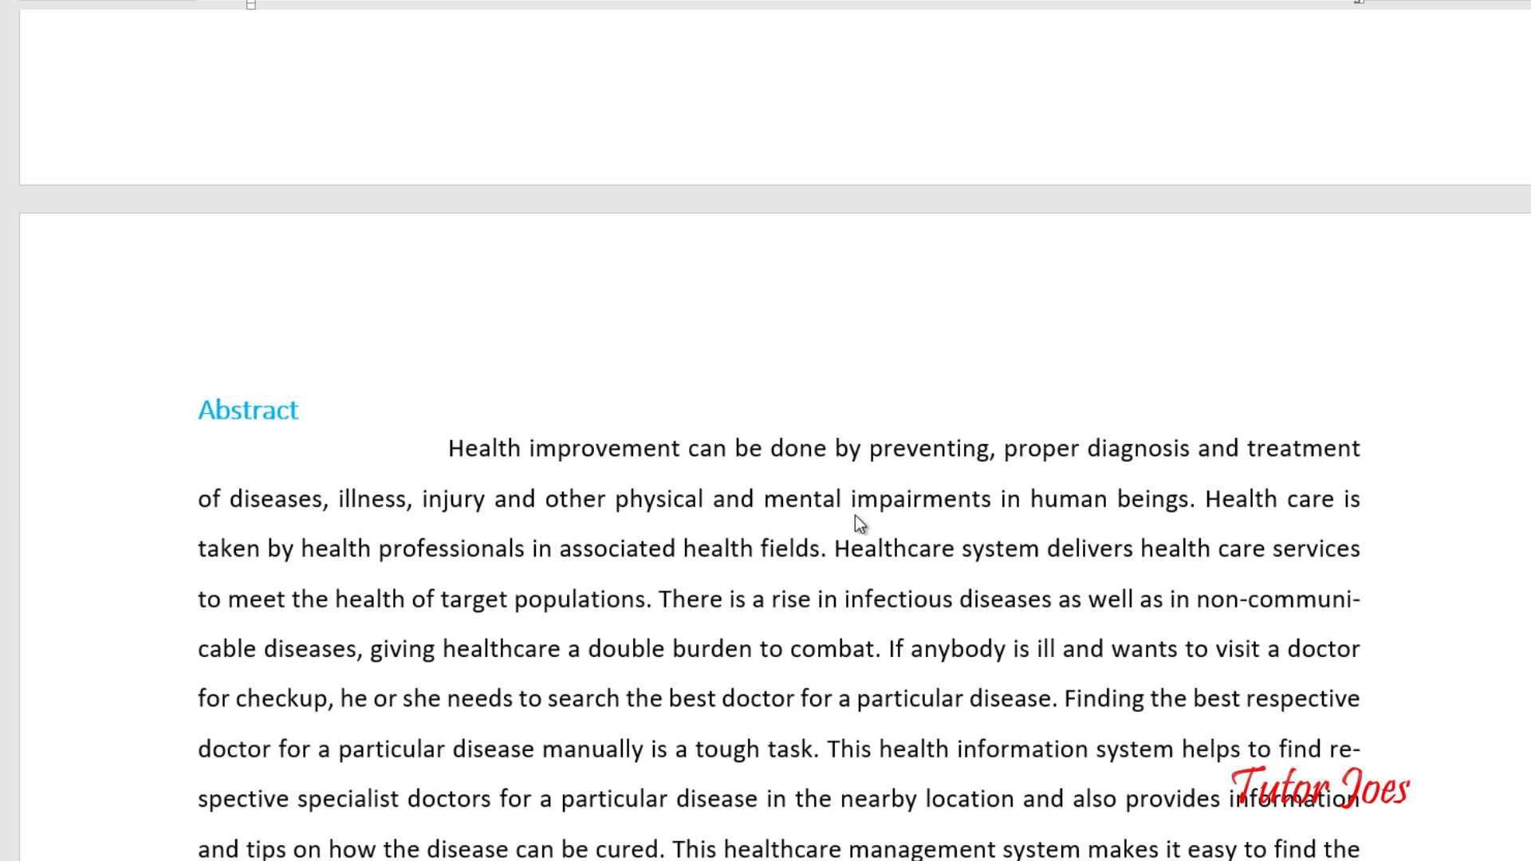
scroll(853, 523, down, 3)
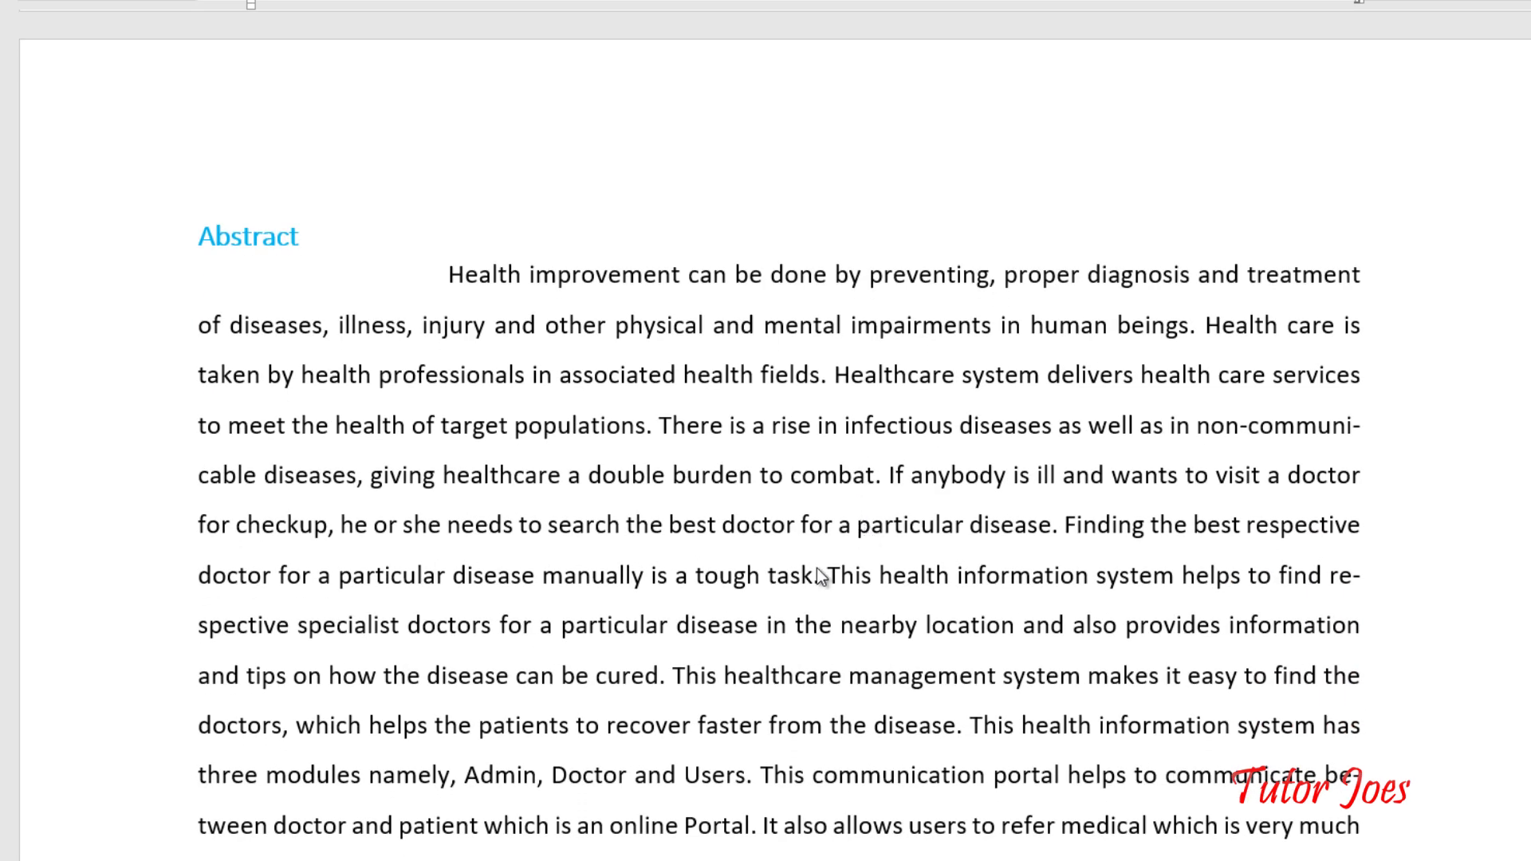